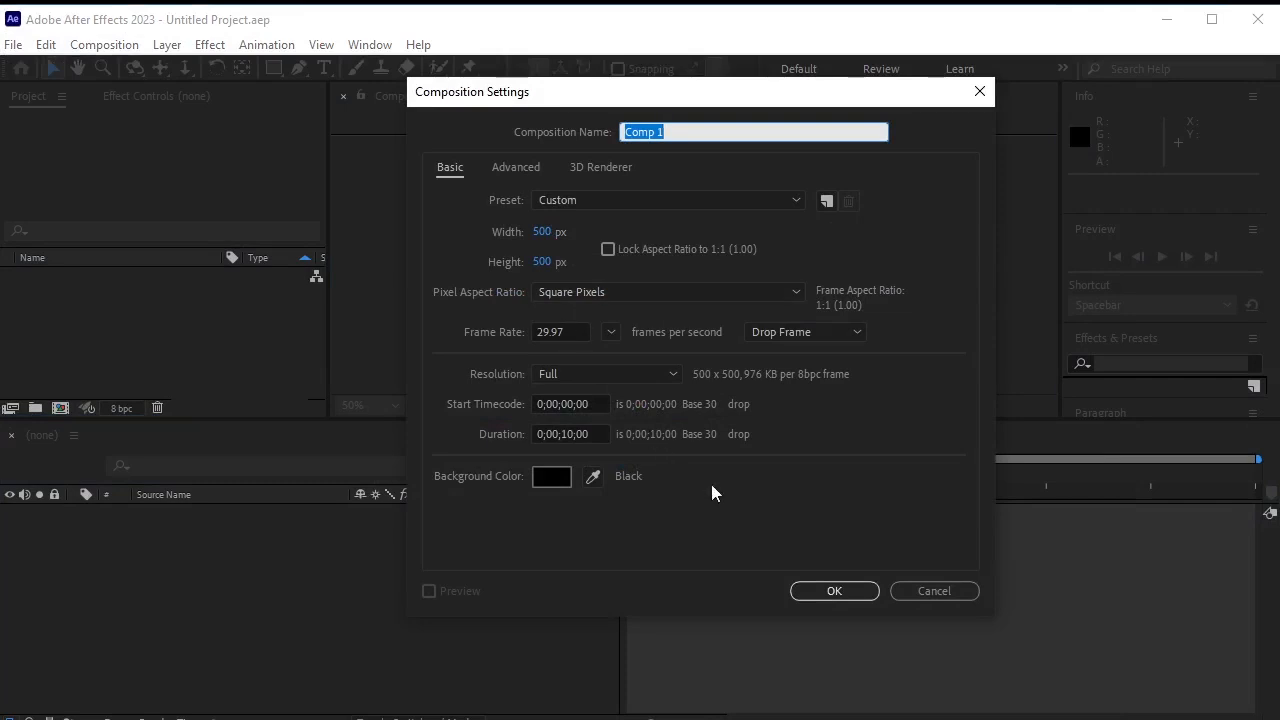
Create the 500 x 500 px, 10-second composition Comp 1 and import the Pexels background image ending in 347139 as footage.
click(835, 591)
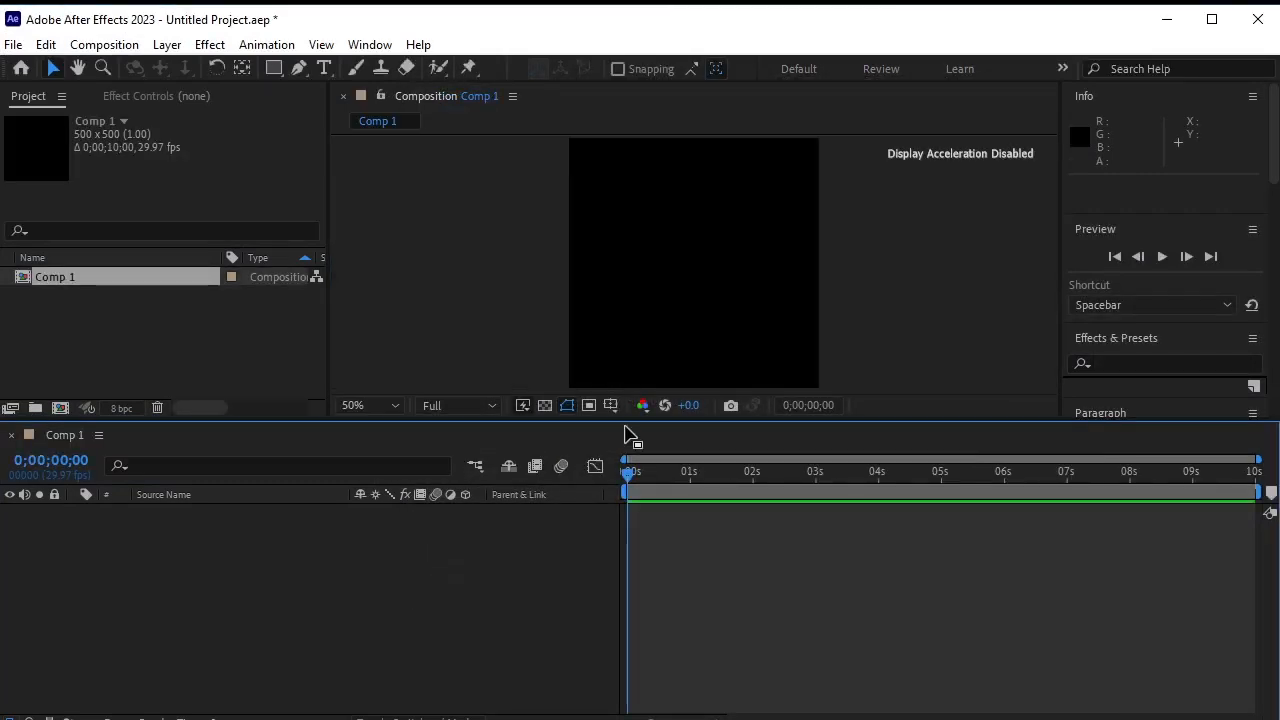
right_click(114, 322)
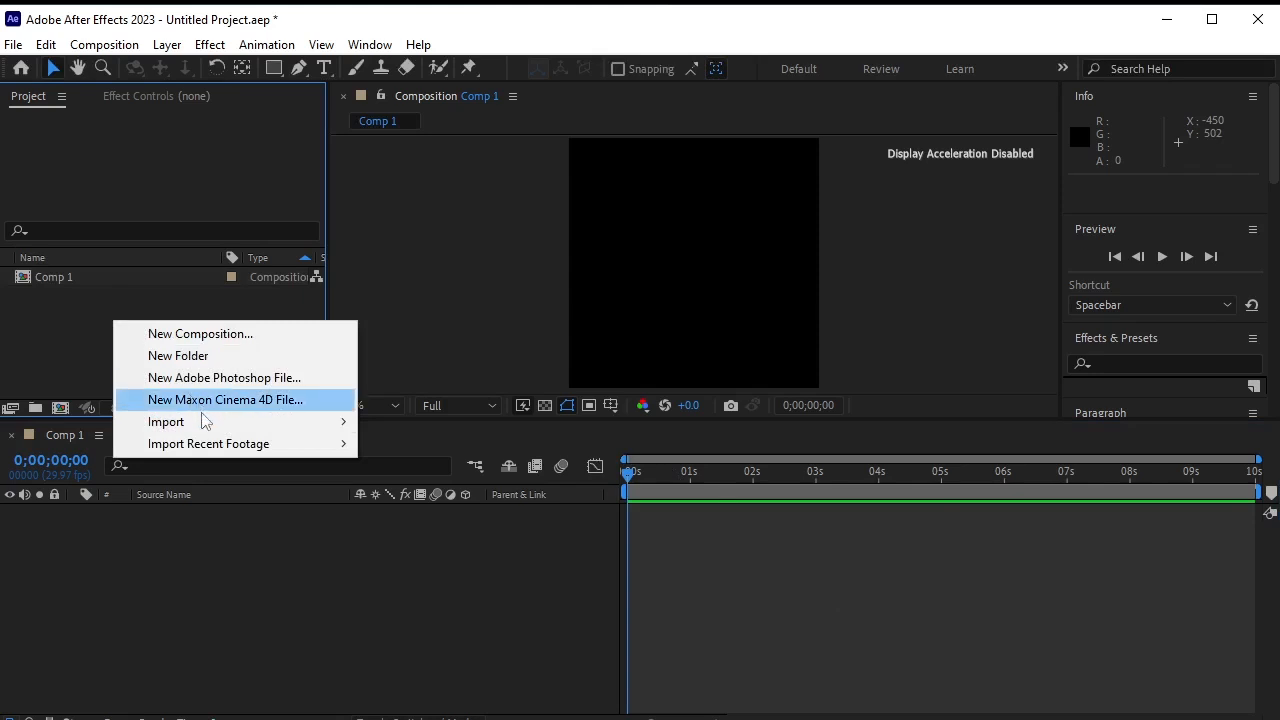
mouse_move(206, 423)
click(413, 428)
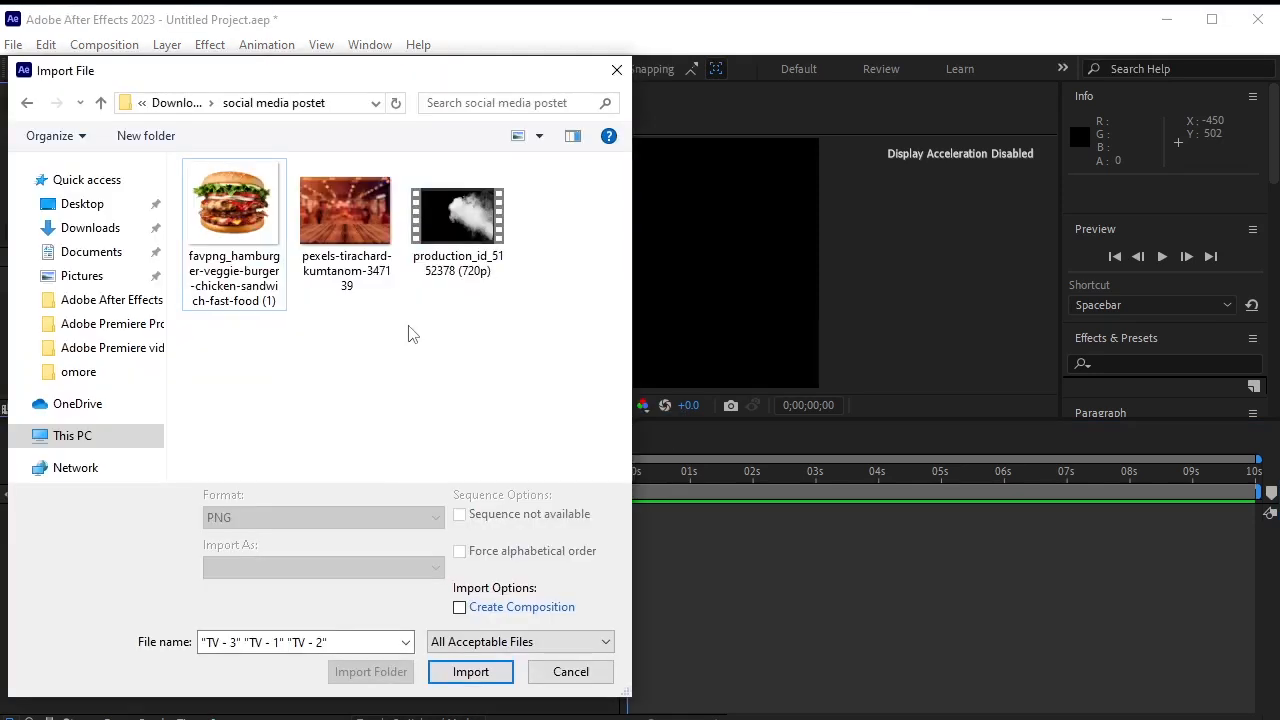
click(366, 236)
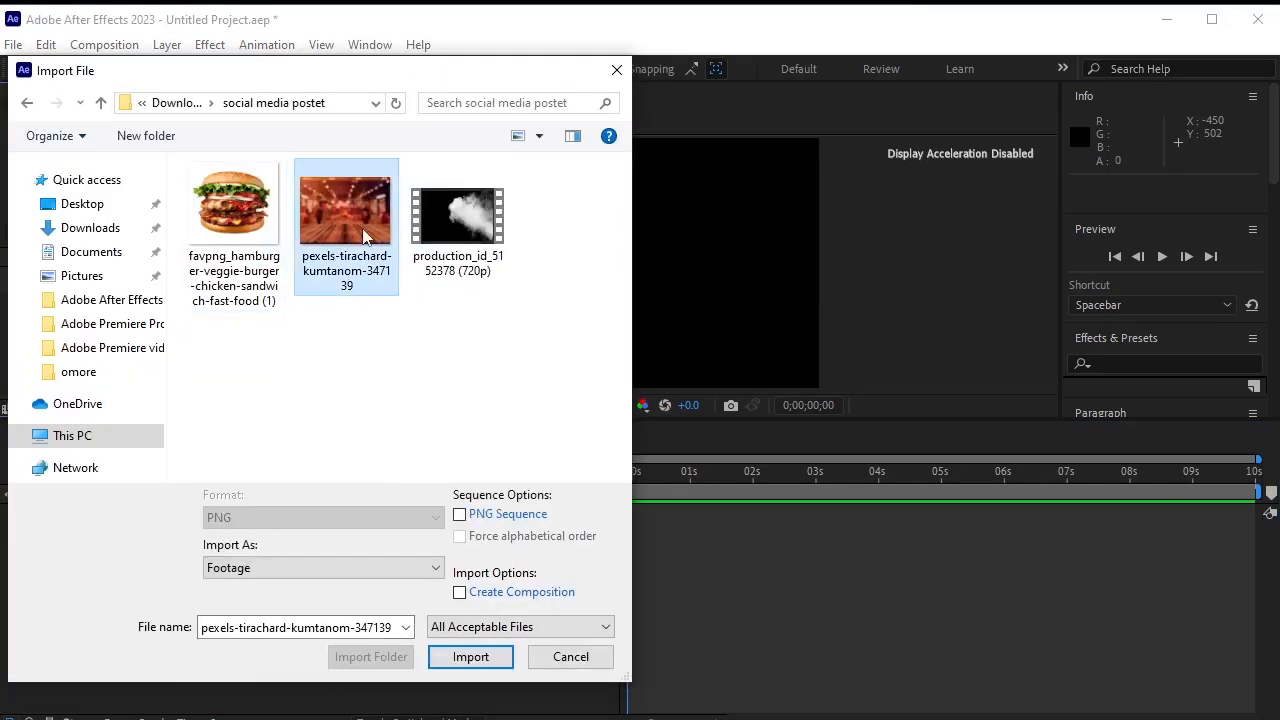
click(492, 656)
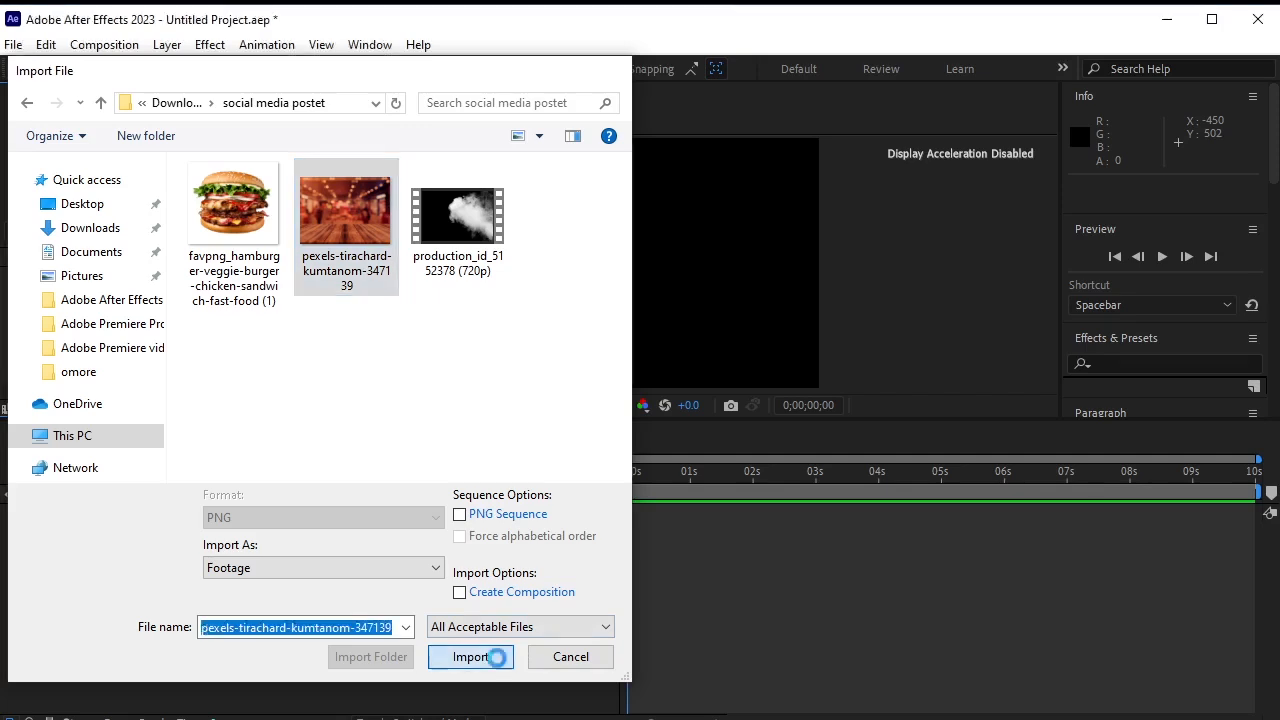
Add the imported background image to the Comp 1 timeline and scale it to 37%.
drag(192, 303, 171, 569)
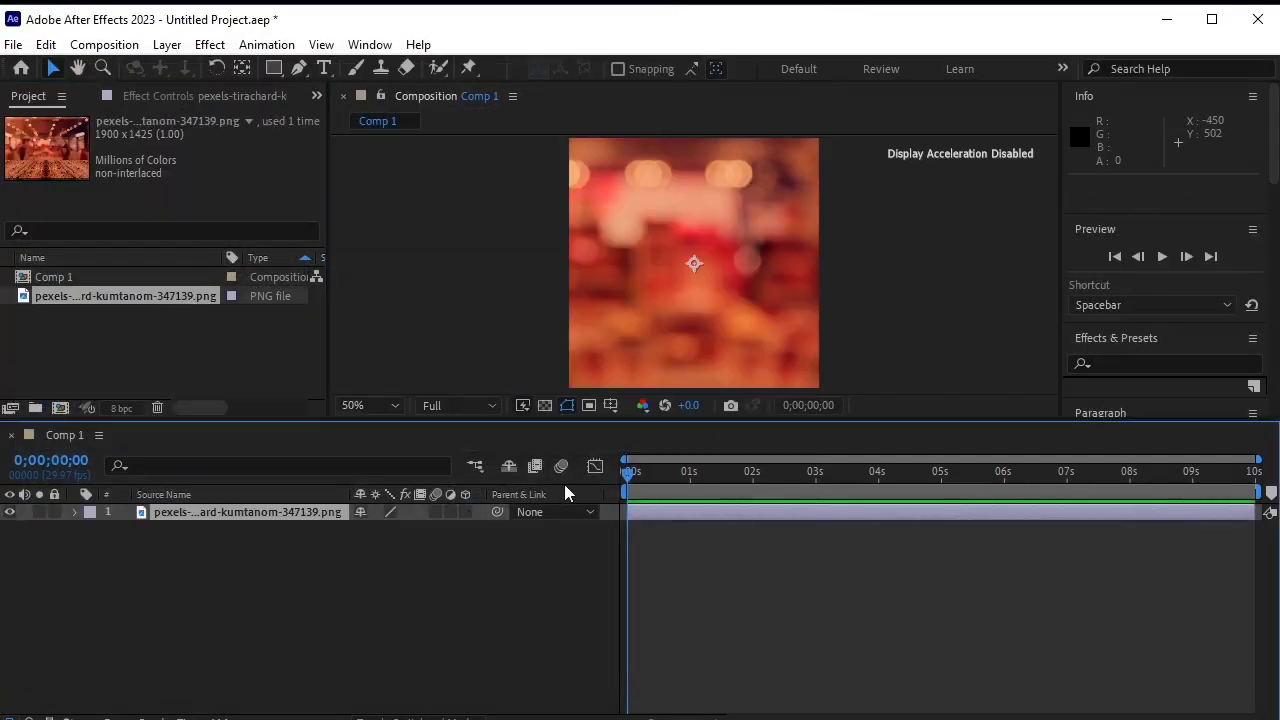
key(s)
drag(413, 527, 375, 549)
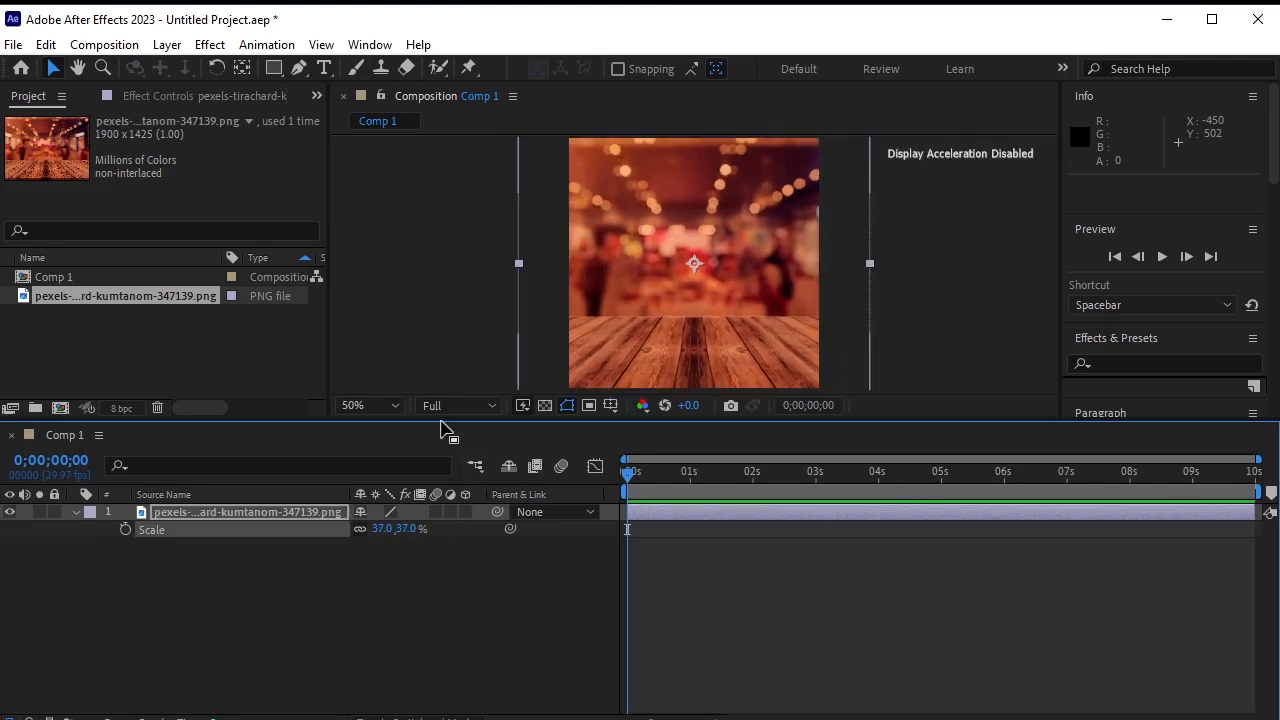
click(391, 406)
click(391, 421)
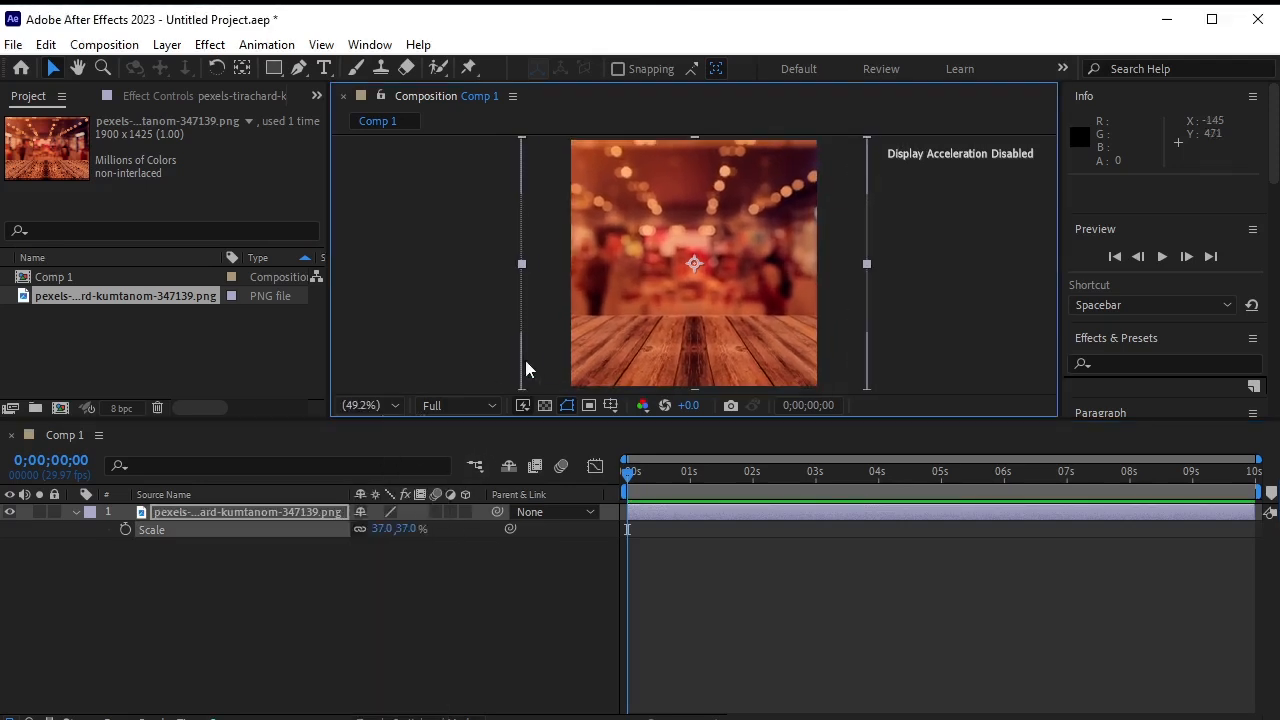
click(496, 567)
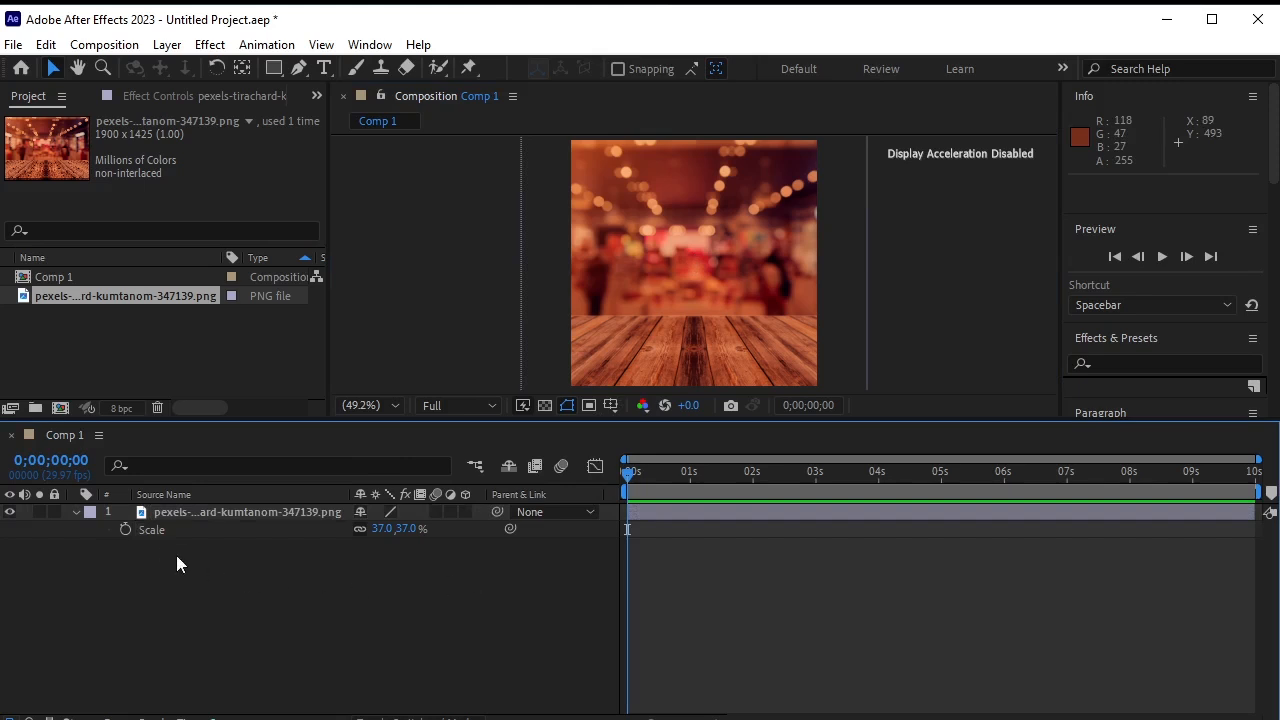
click(78, 512)
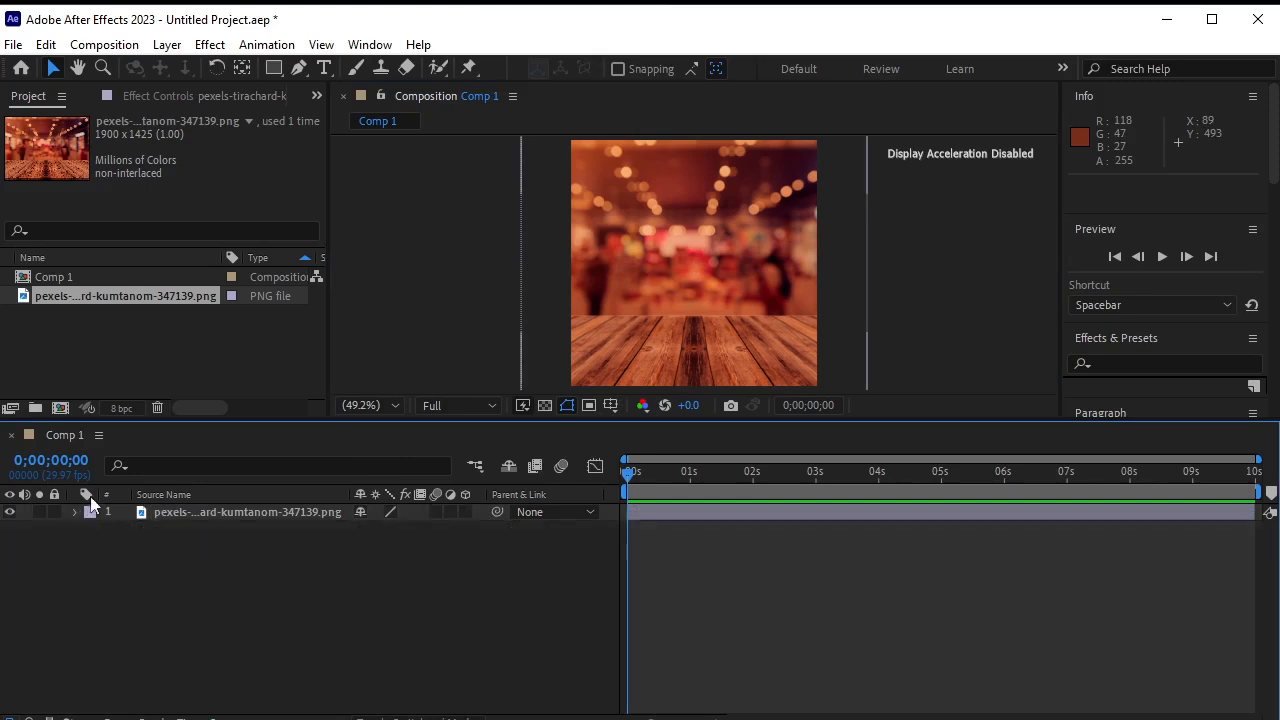
click(172, 358)
right_click(194, 324)
mouse_move(300, 424)
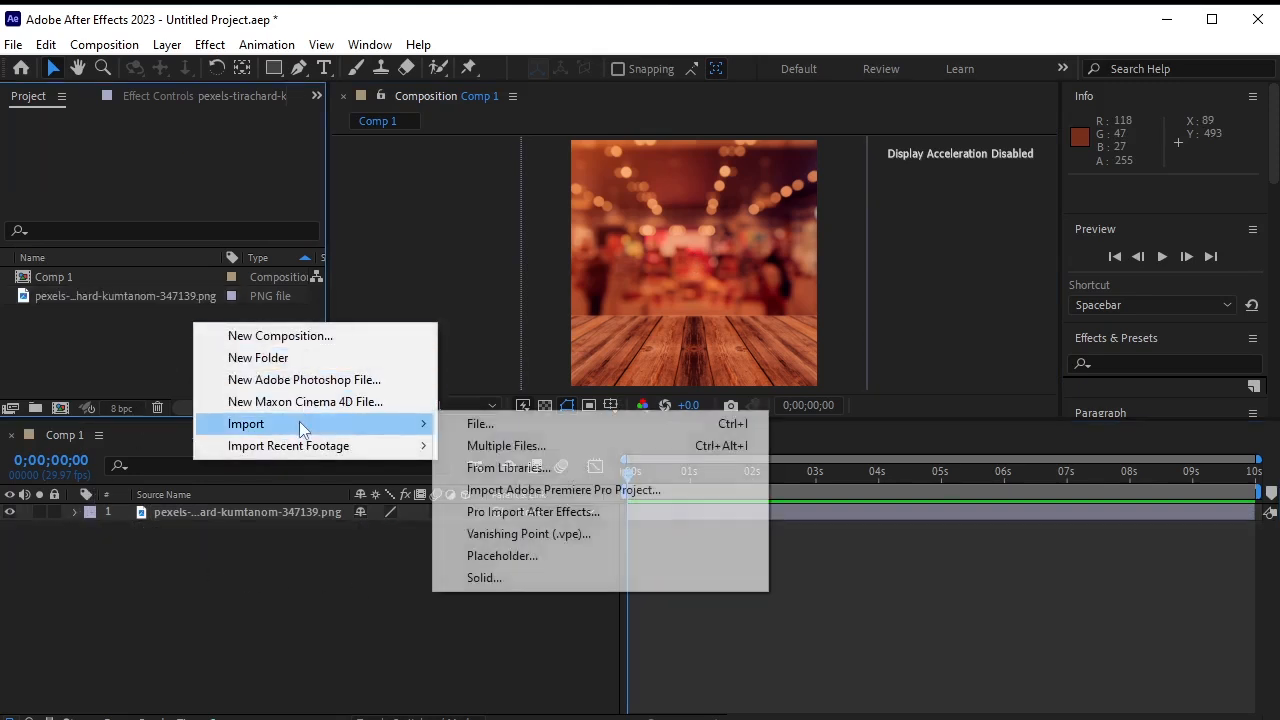
click(480, 424)
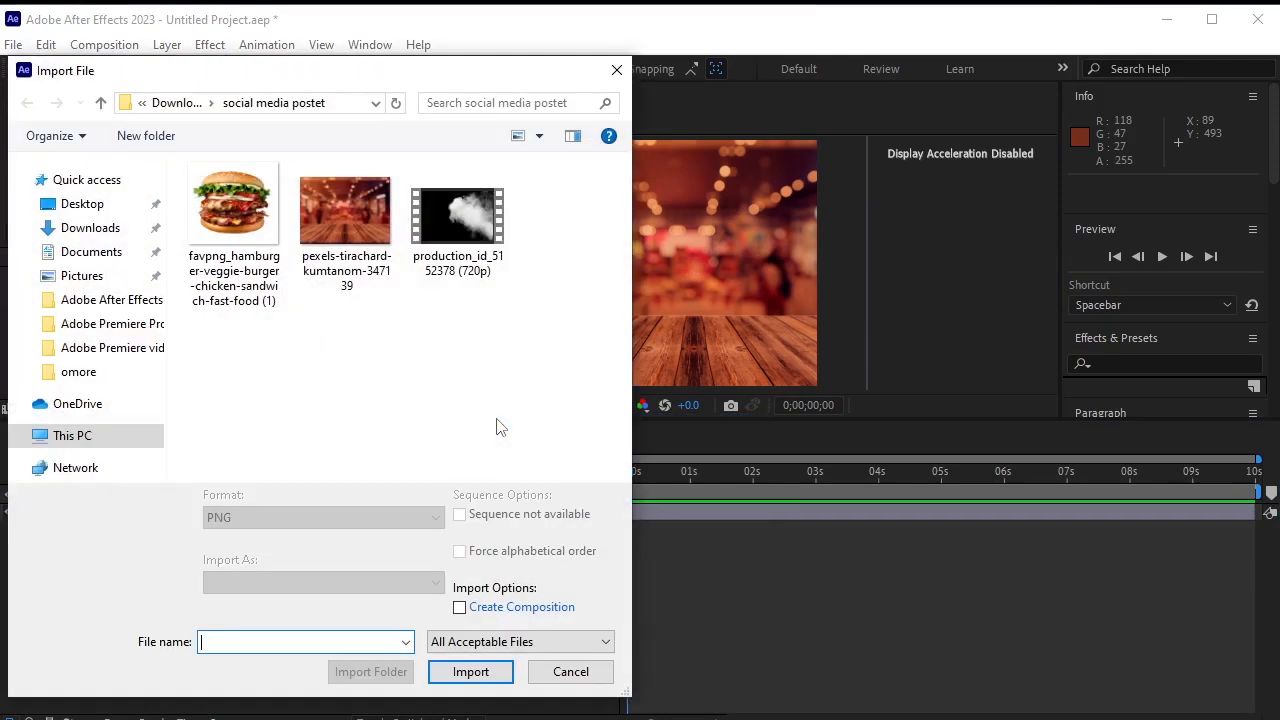
click(460, 250)
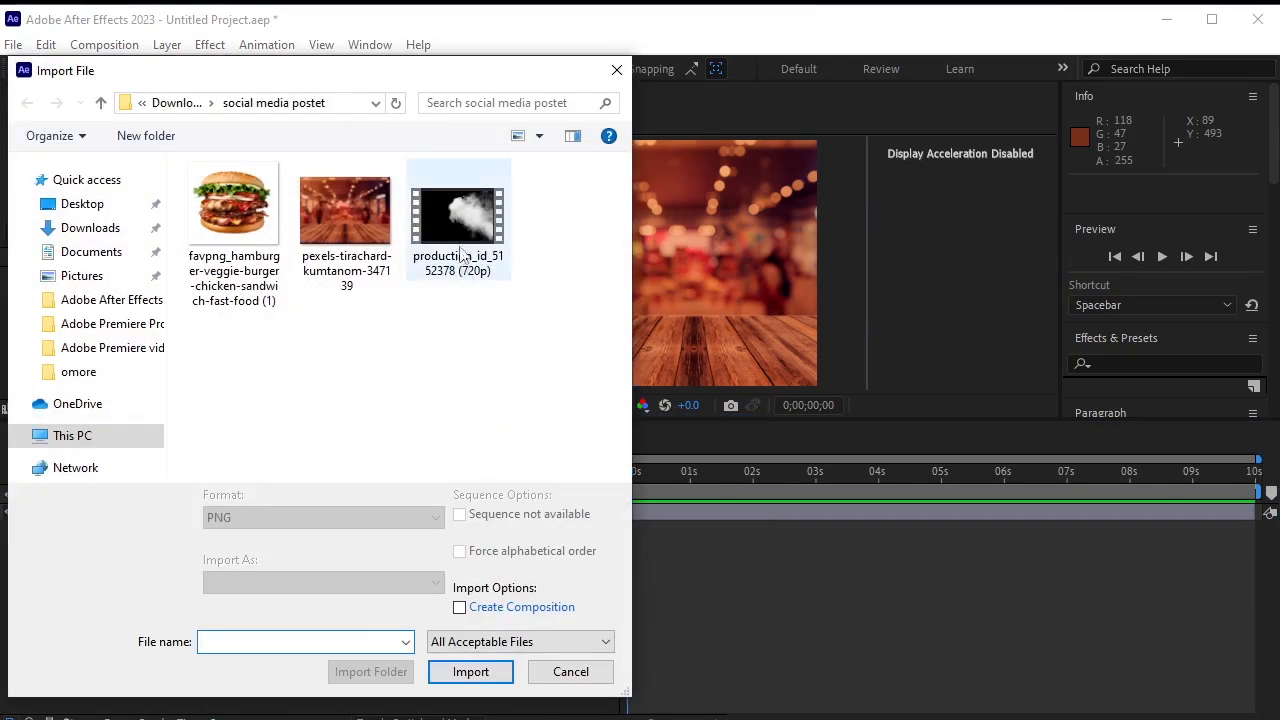
click(466, 671)
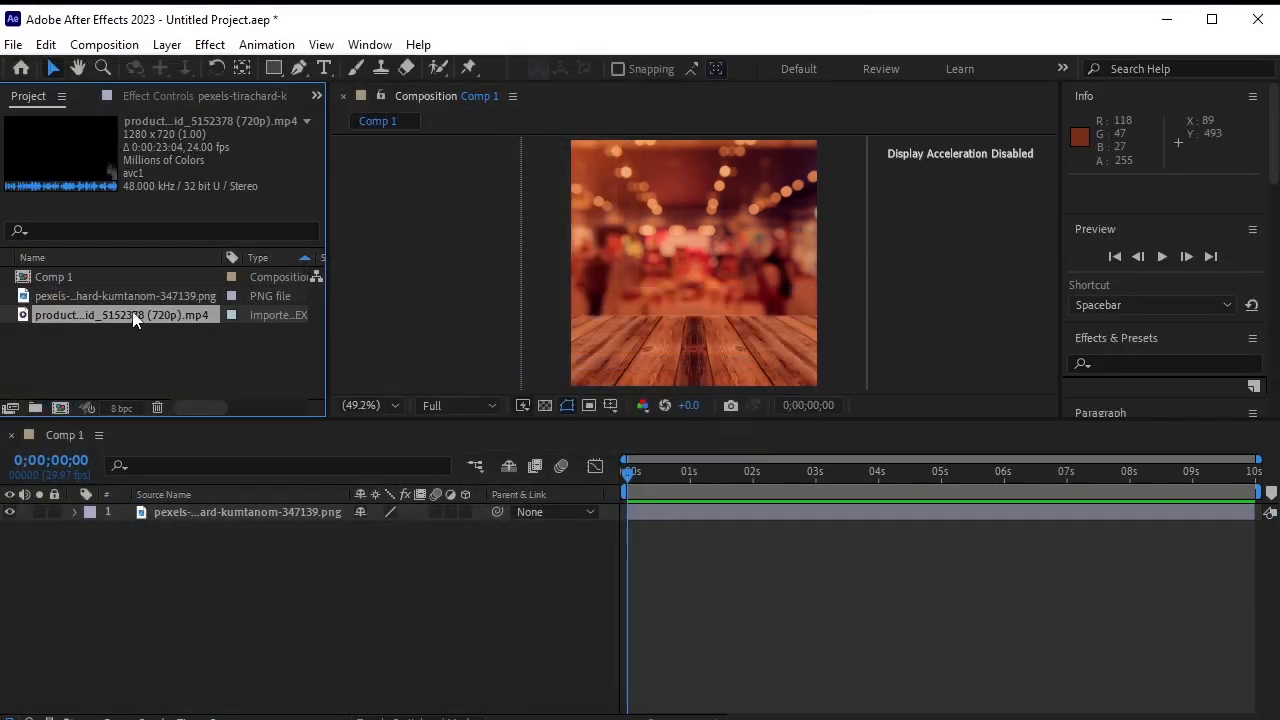
Place the smoke video above the background image layer in the timeline and preview it from the start.
drag(133, 318, 205, 505)
key(space)
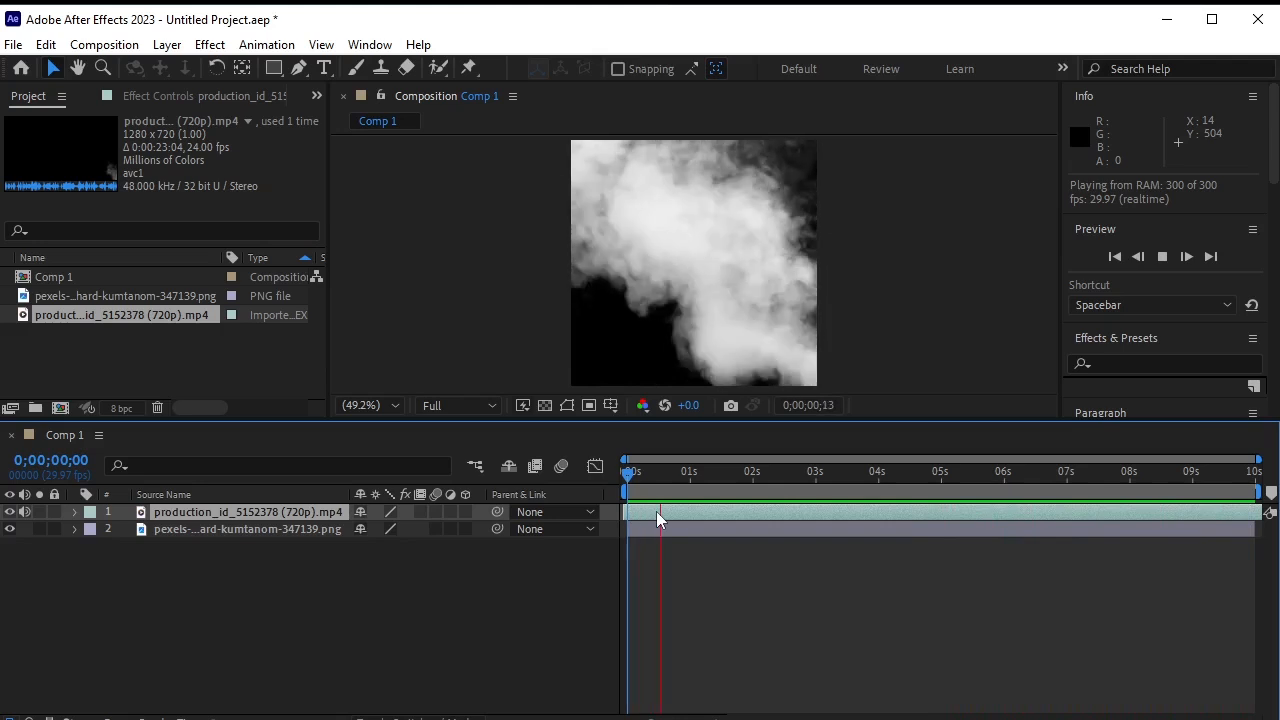
click(757, 476)
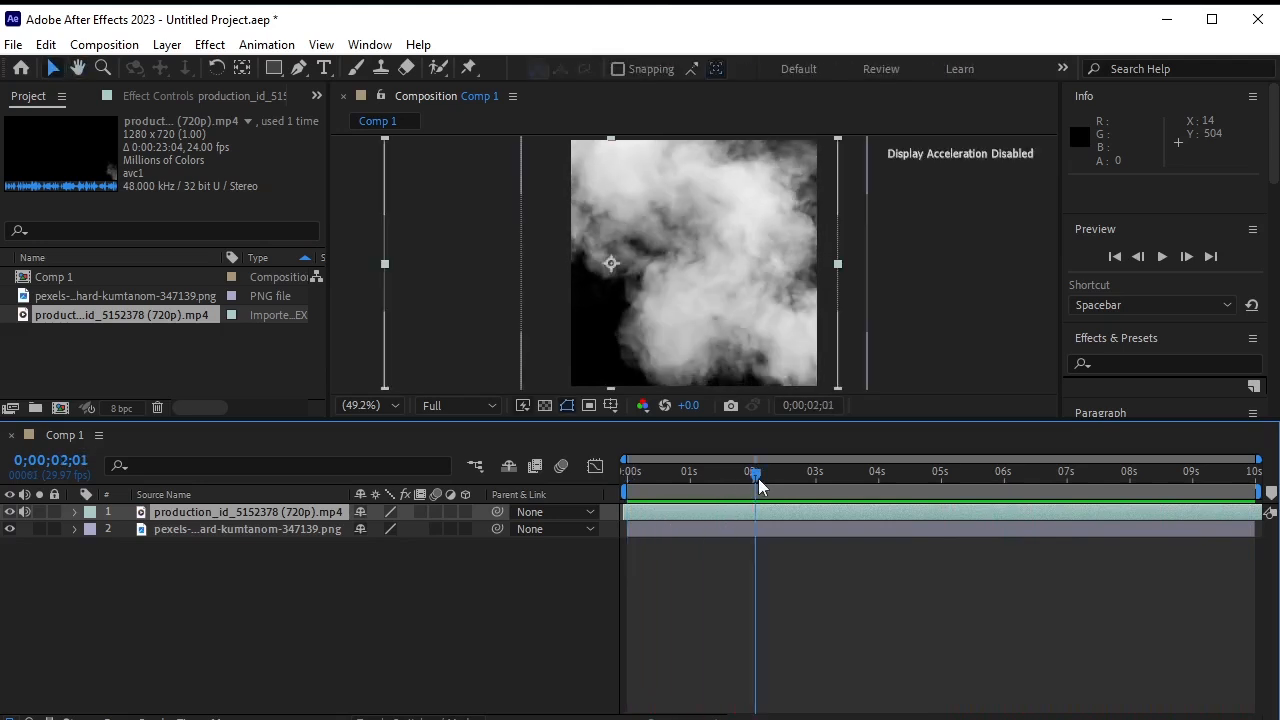
drag(757, 486, 634, 494)
click(453, 600)
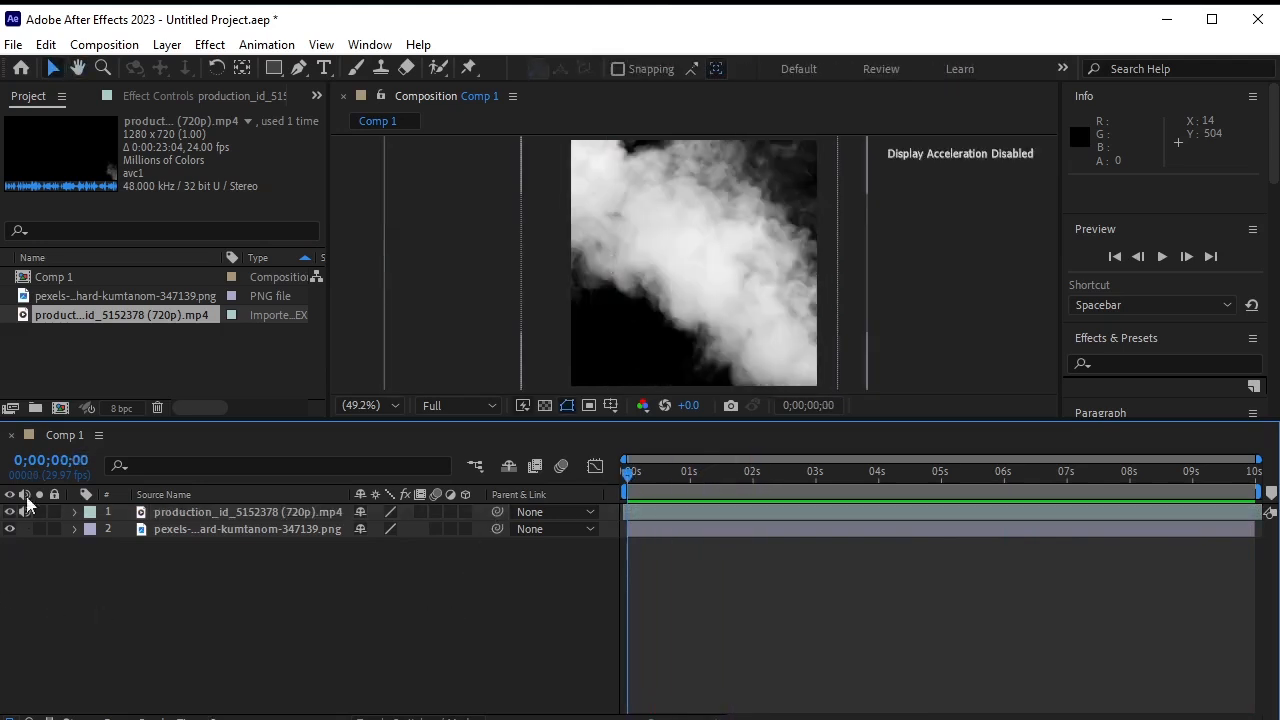
Set the smoke video layer's blending mode to Overlay and preview the composition.
click(200, 510)
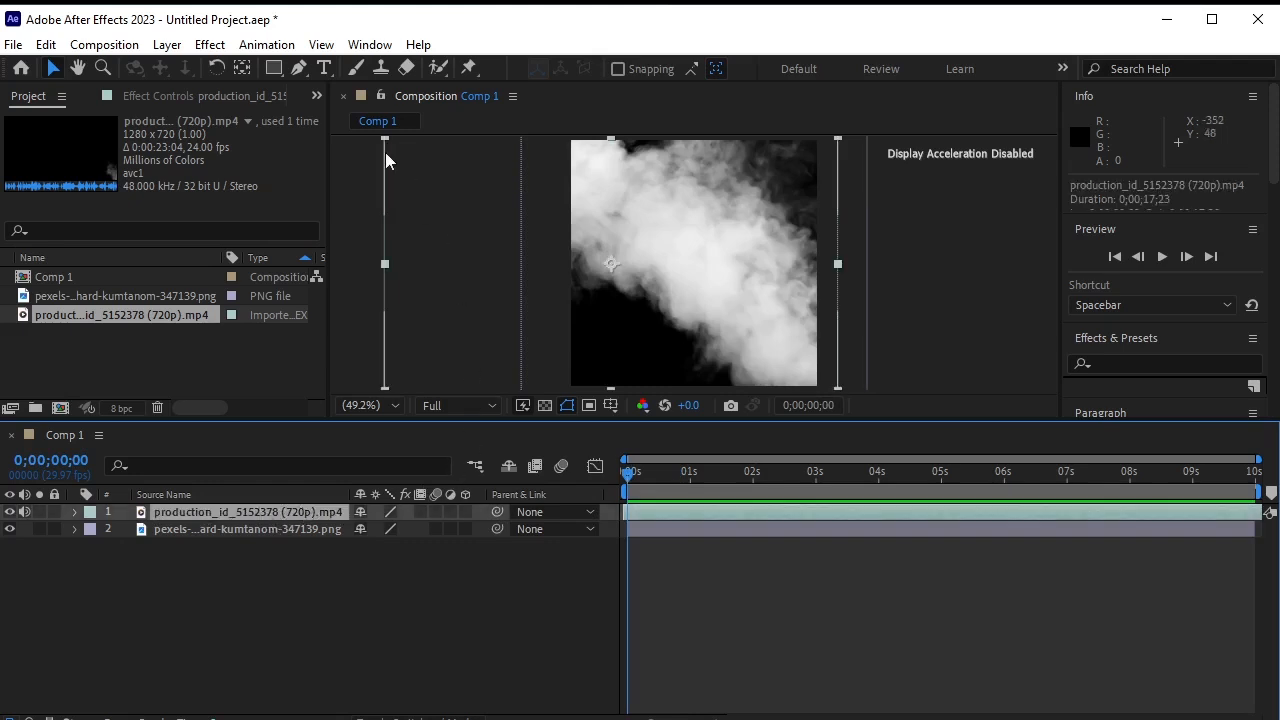
click(168, 46)
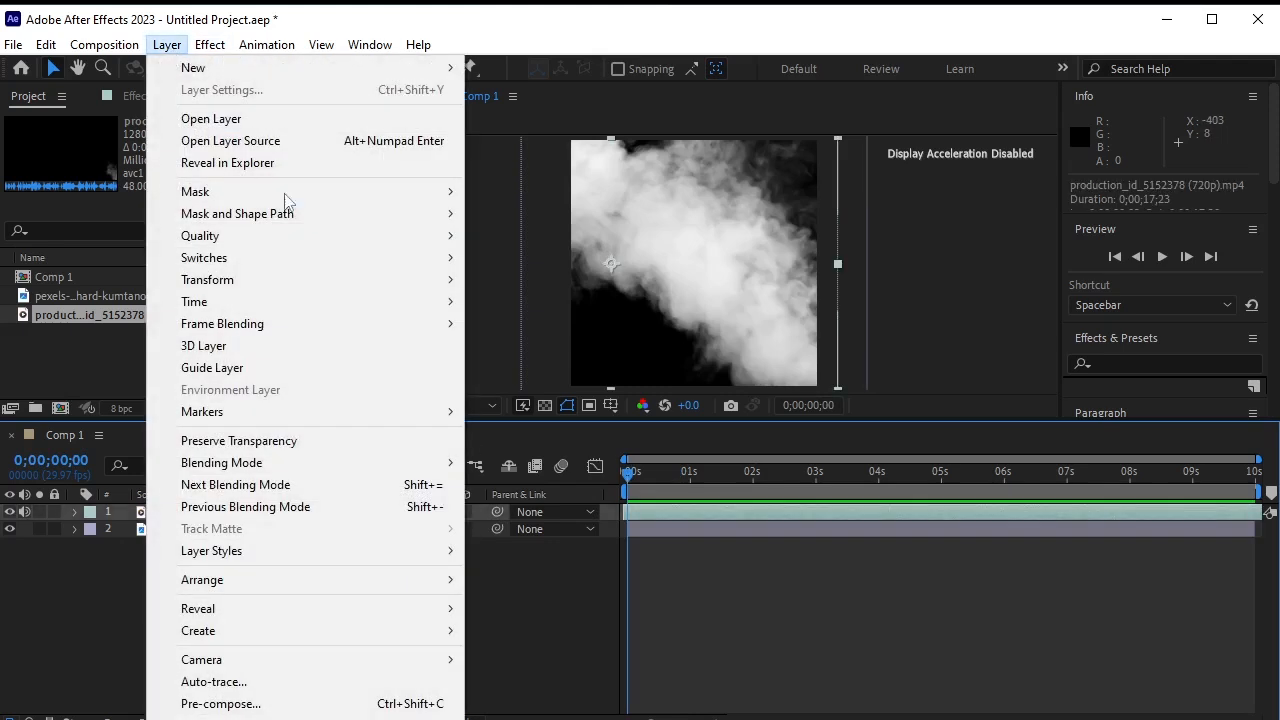
mouse_move(391, 468)
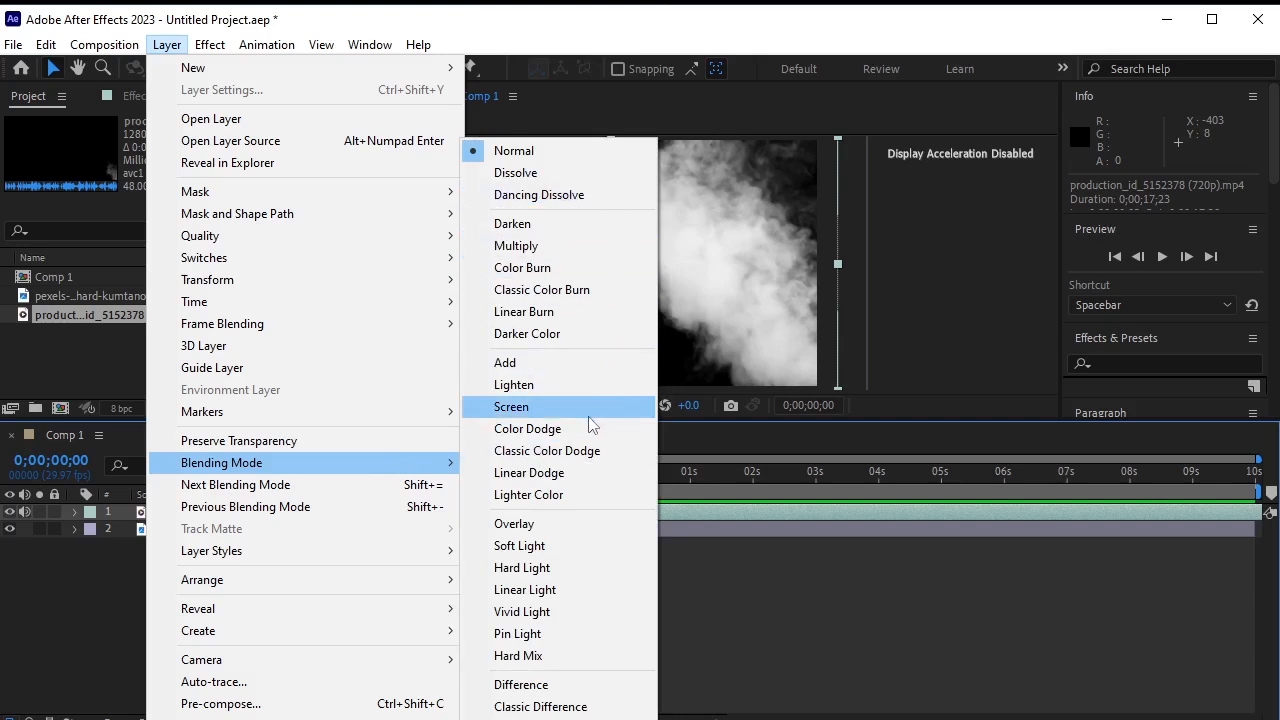
click(582, 522)
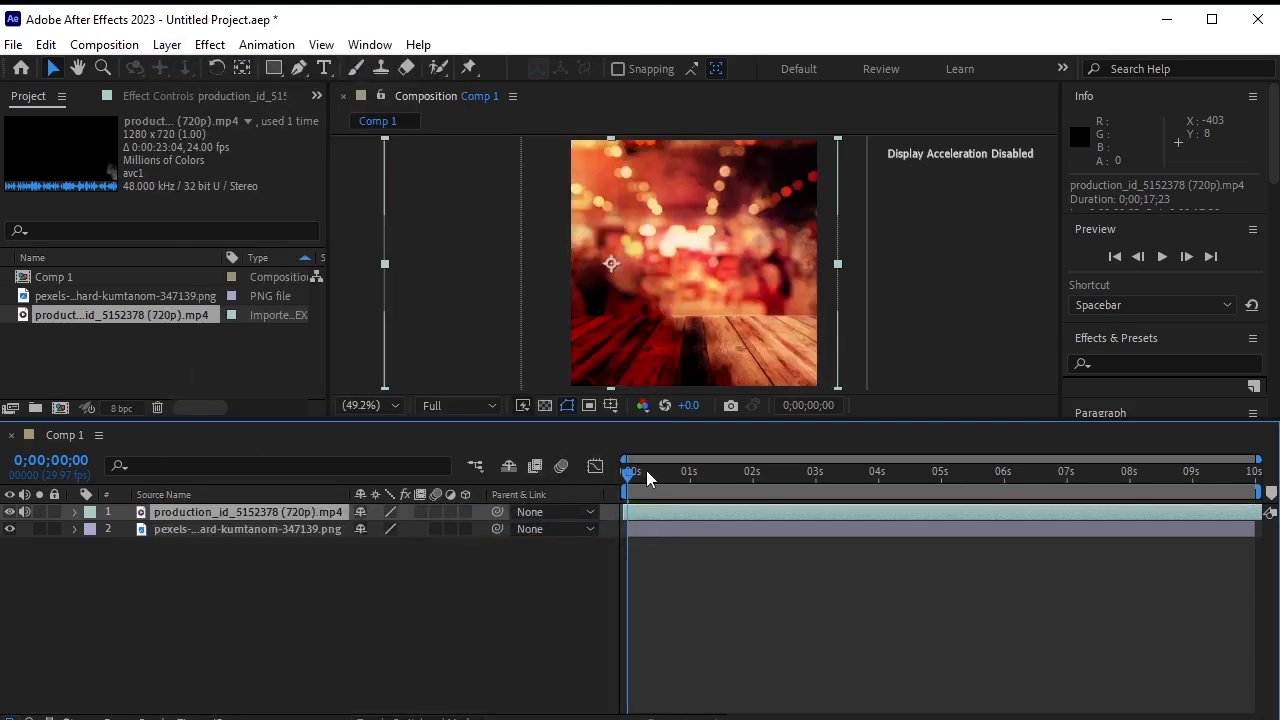
key(space)
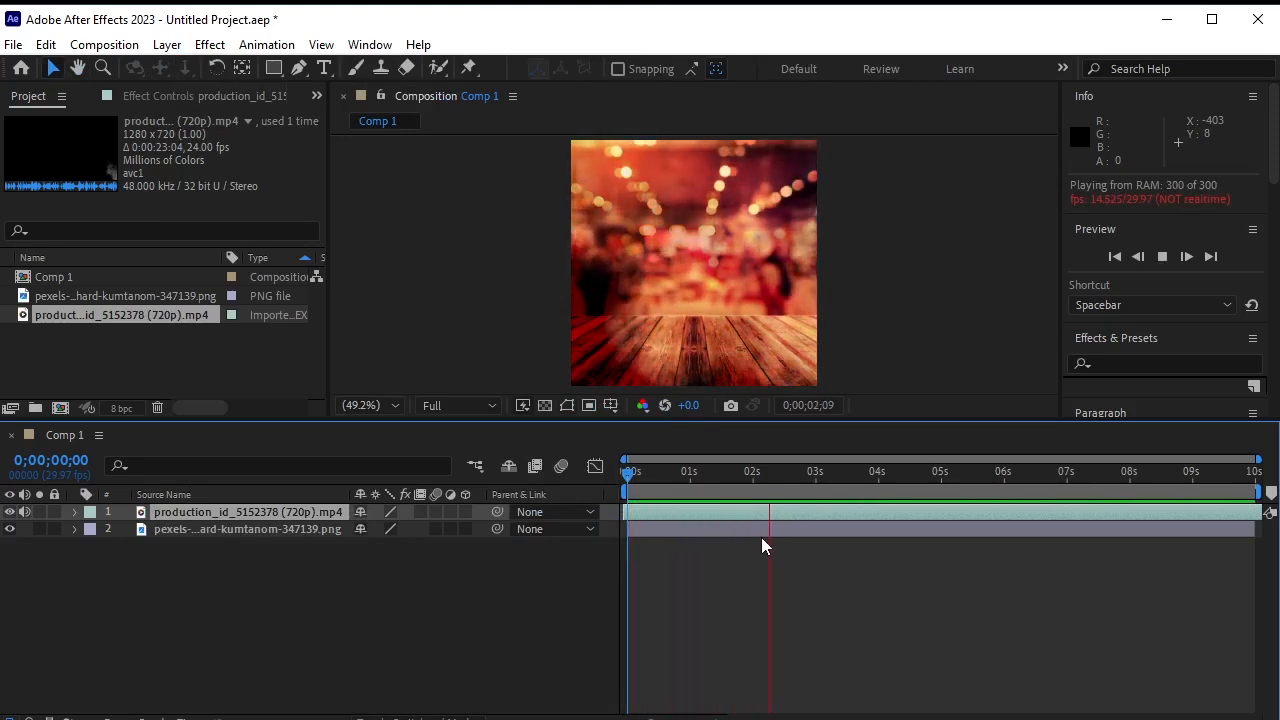
click(674, 322)
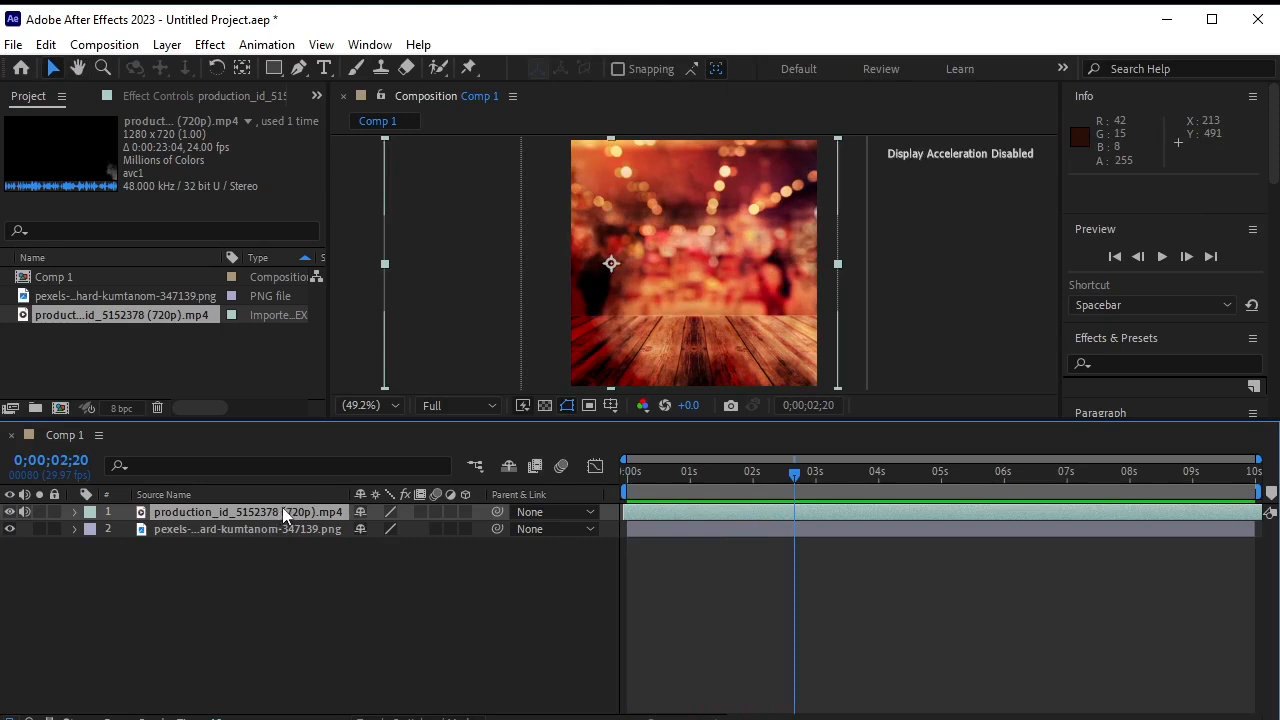
Lower the smoke video layer's opacity to 51%, preview the result, and return the playhead to 0;00;00;00.
key(t)
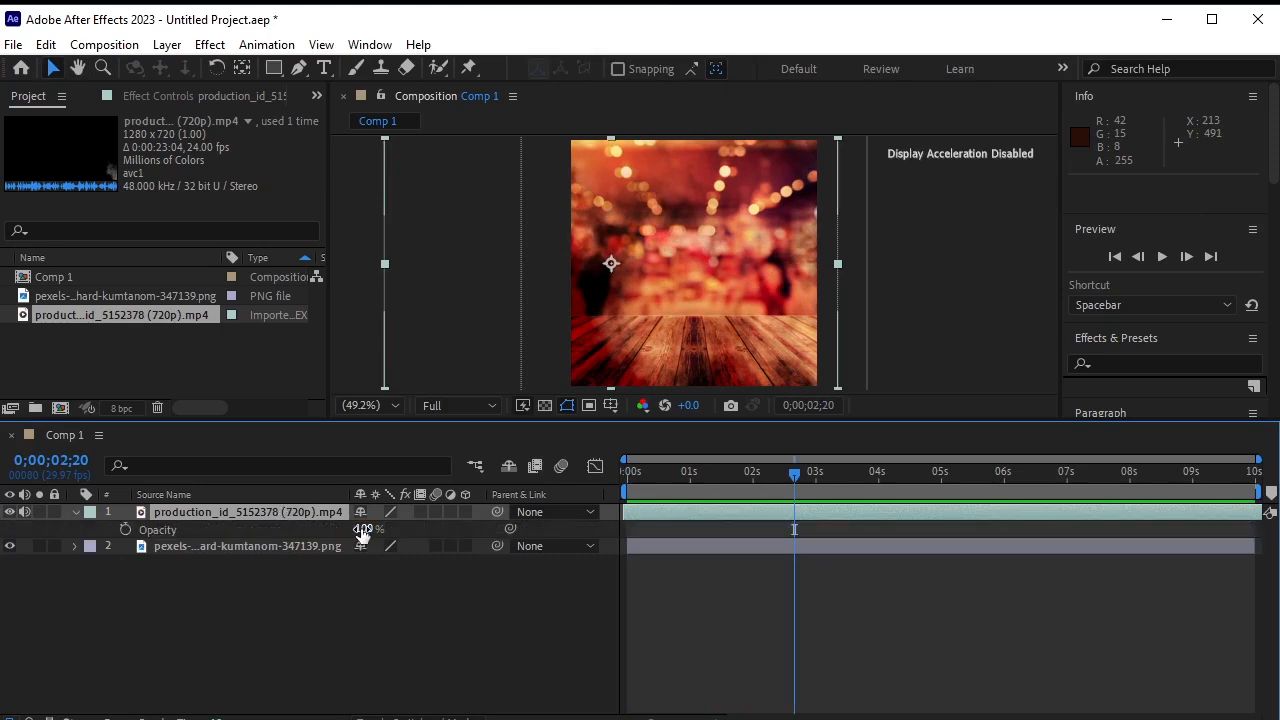
drag(362, 529, 322, 544)
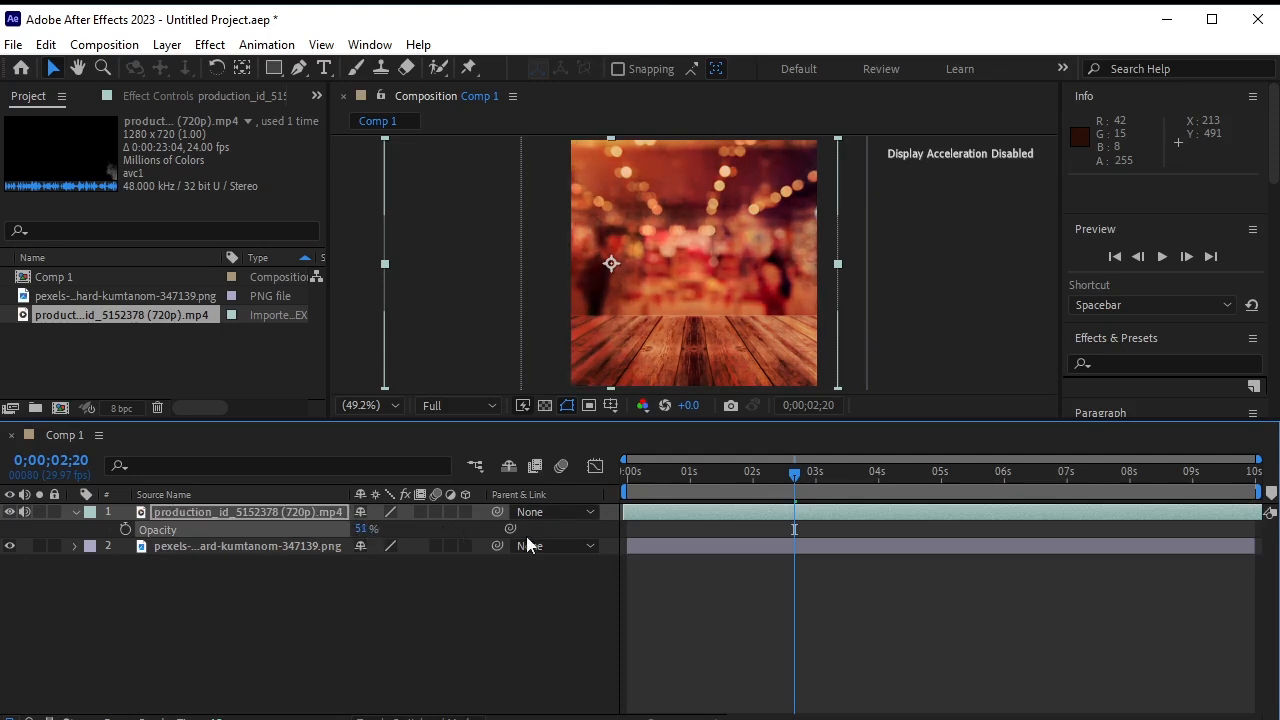
drag(796, 472, 526, 532)
key(space)
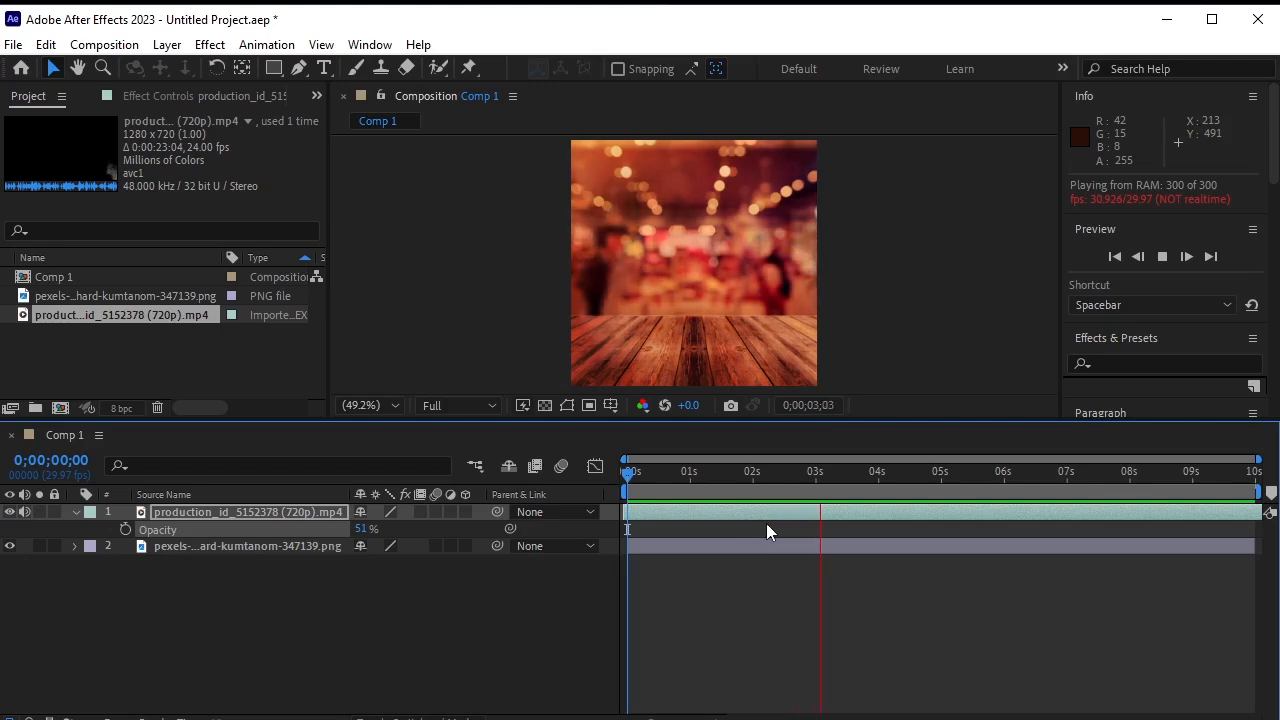
key(space)
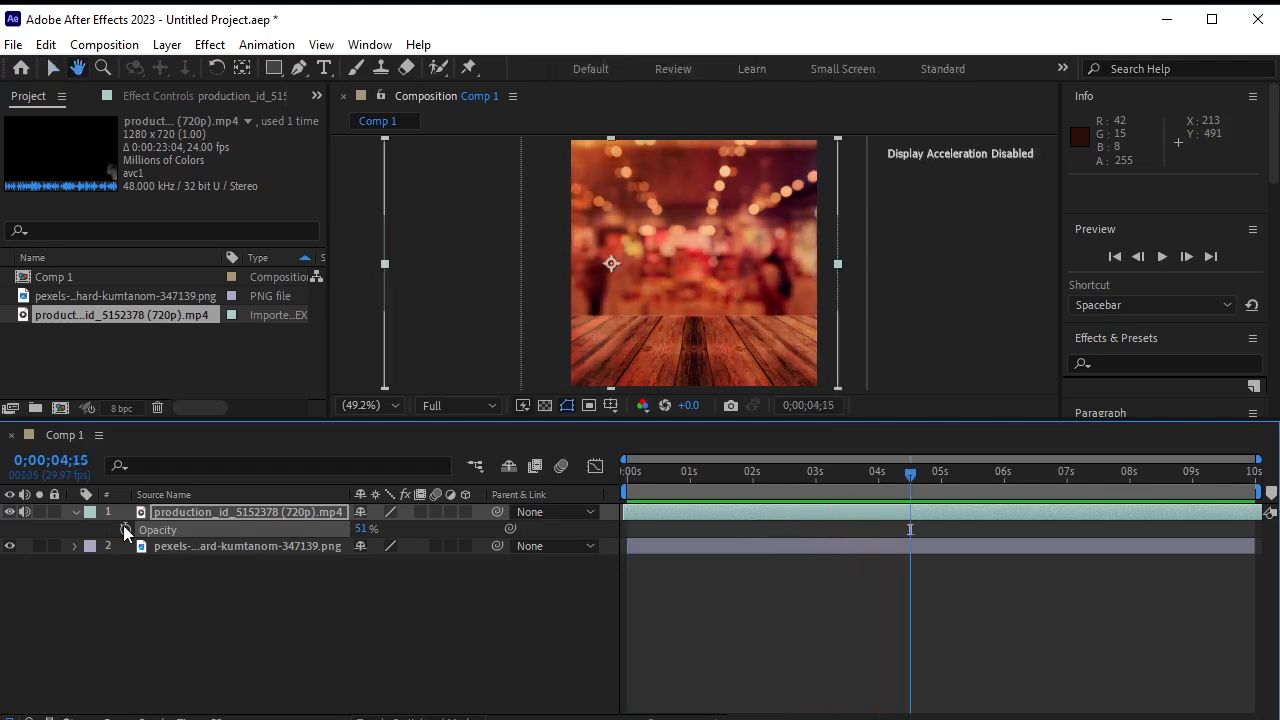
click(75, 512)
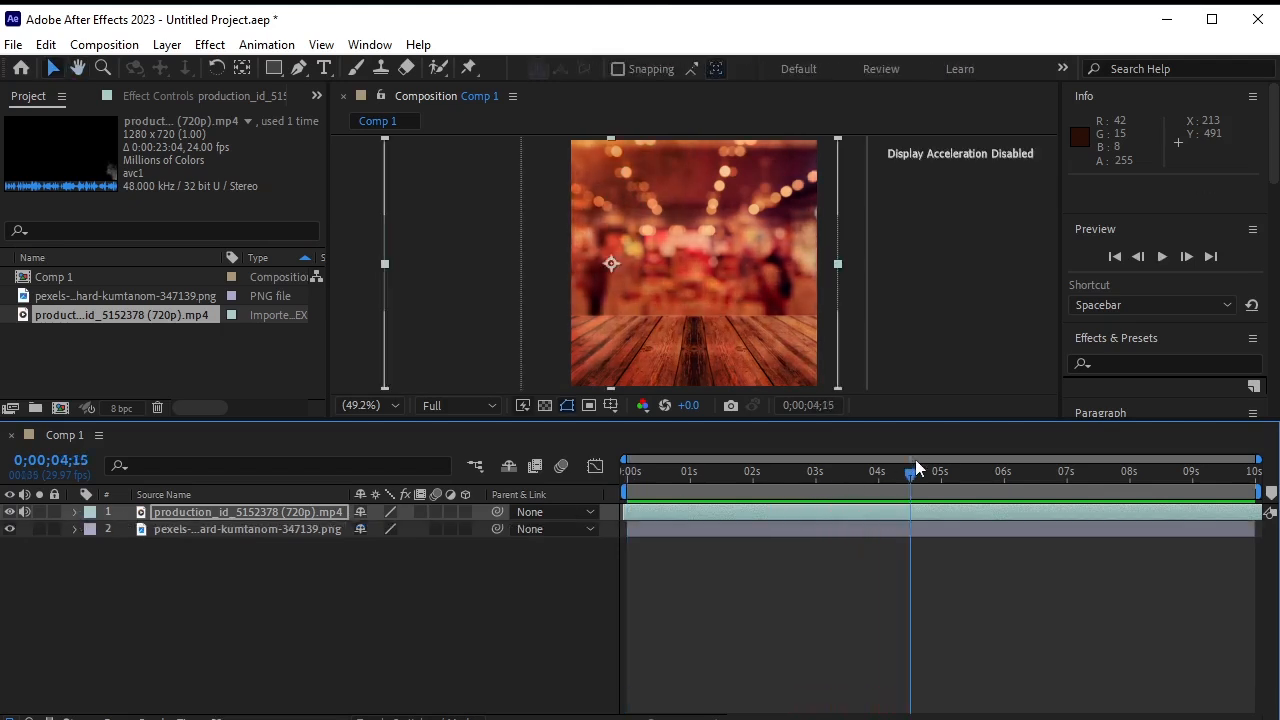
drag(915, 462, 612, 510)
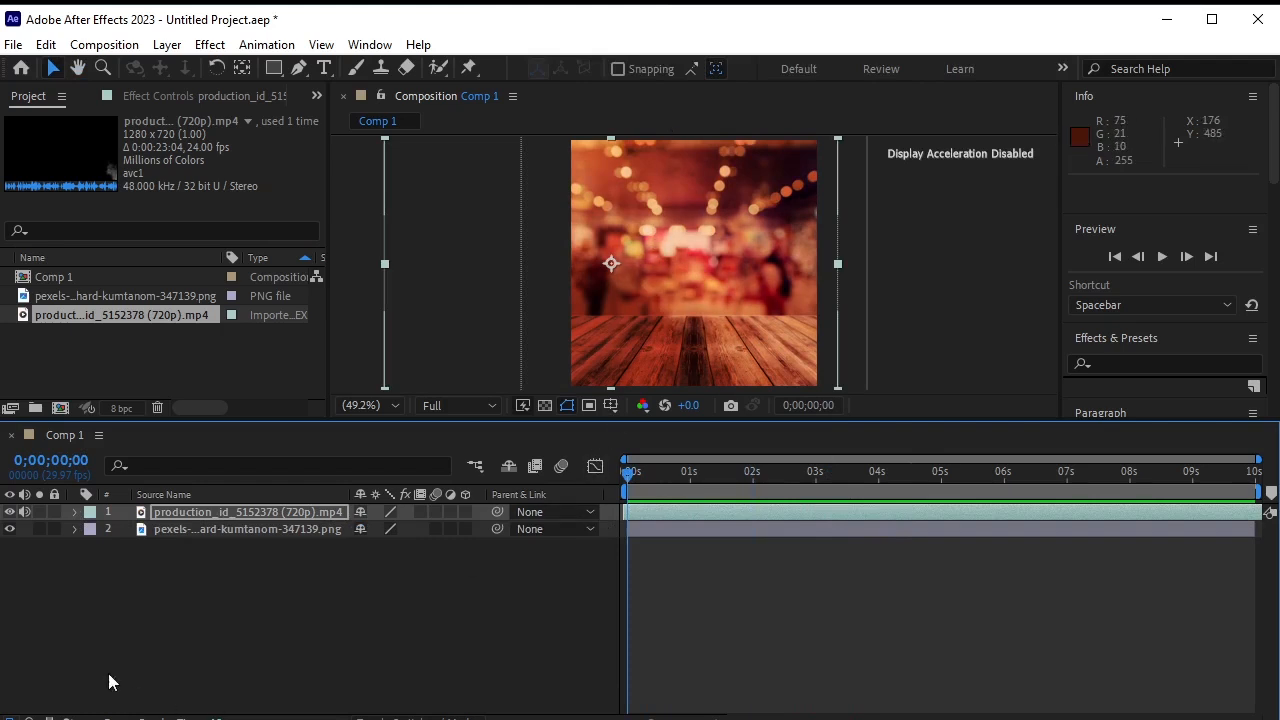
Pre-compose the smoke video and background image layers into a new composition named "Start".
click(216, 509)
shift+click(260, 527)
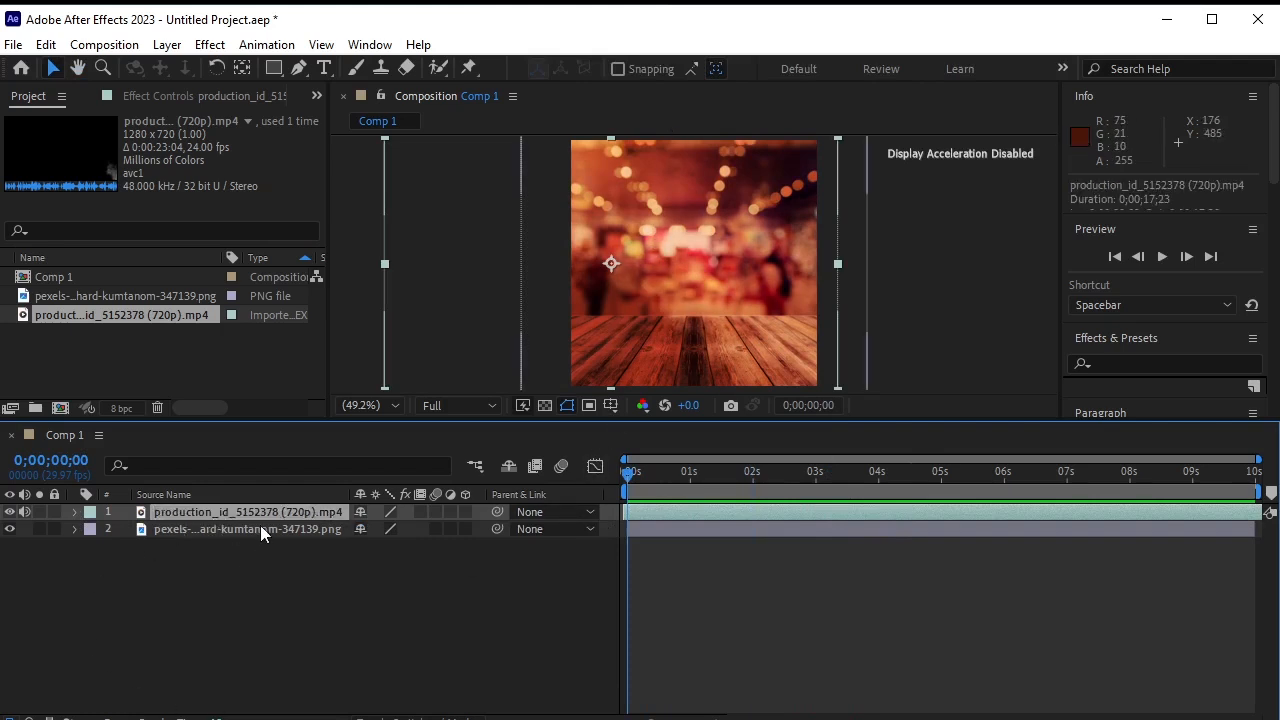
click(167, 44)
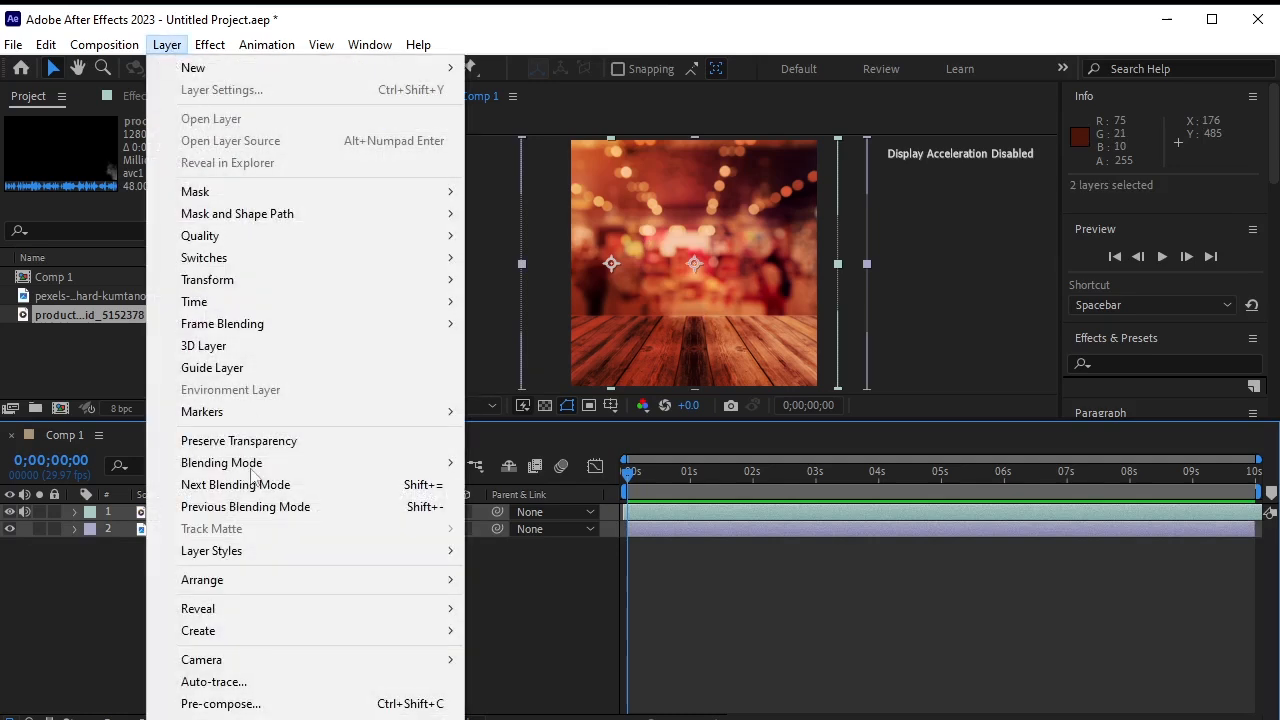
click(237, 704)
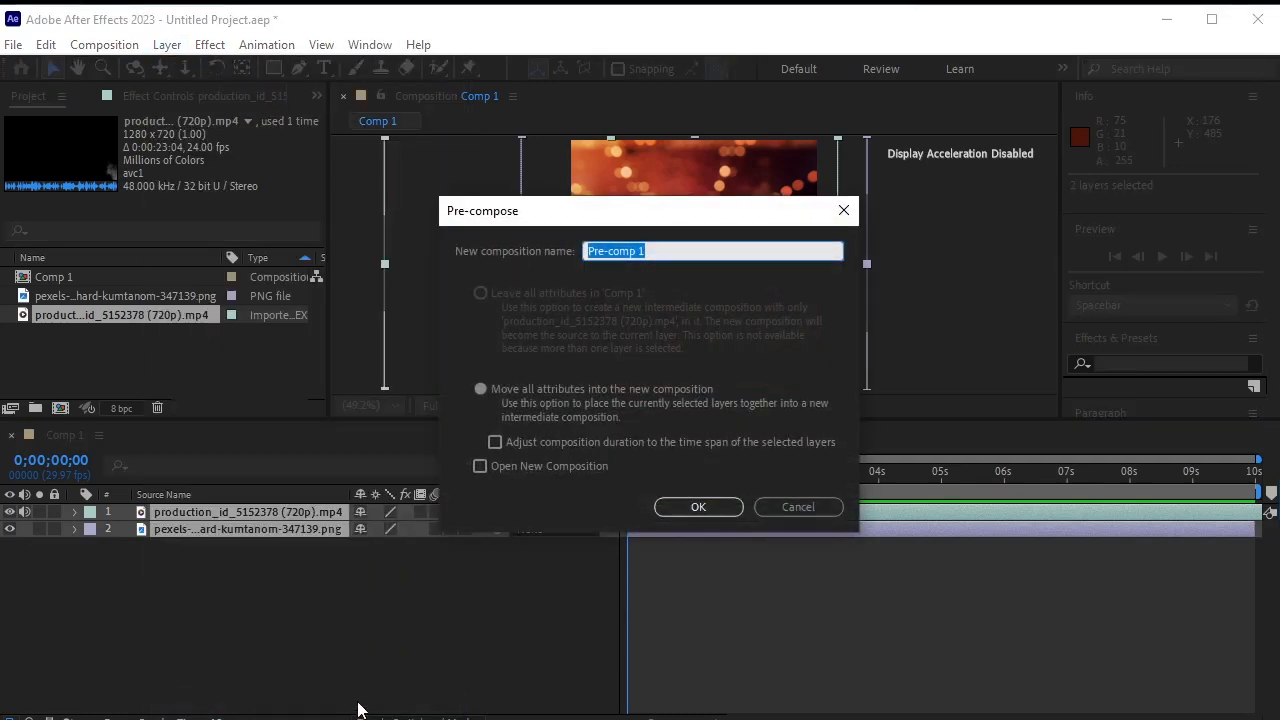
text(Start)
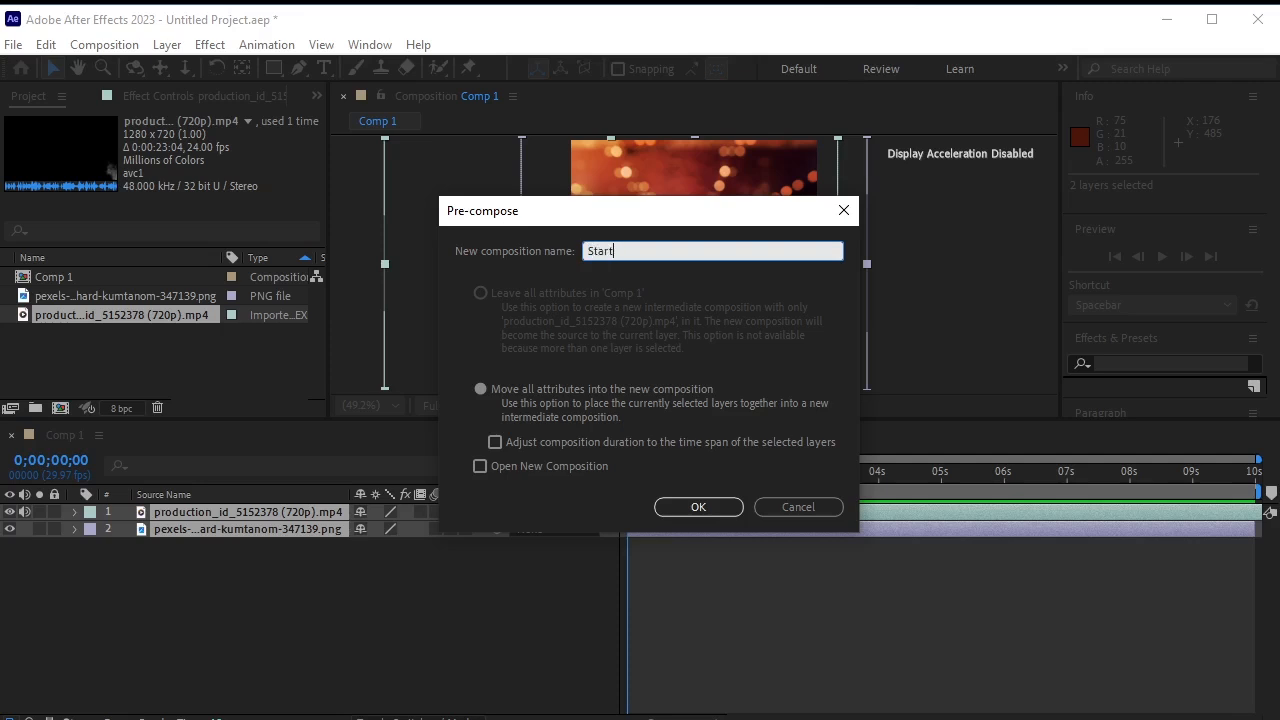
key(Return)
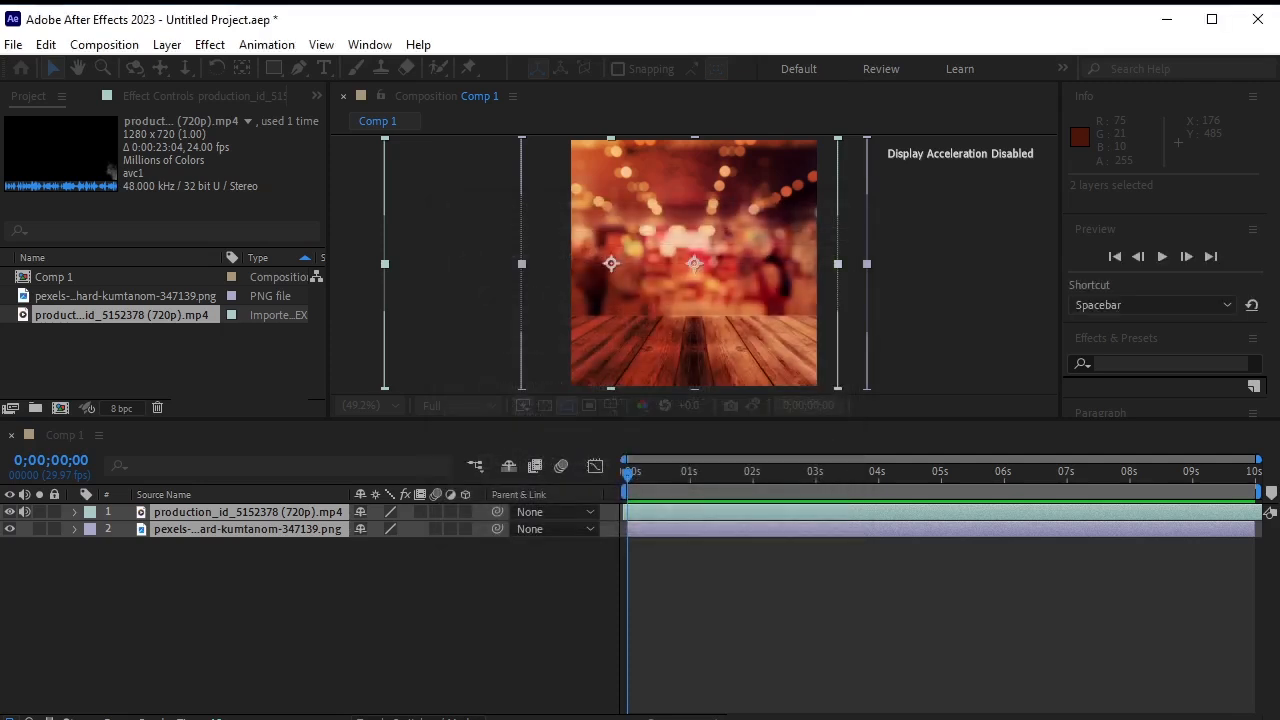
click(527, 583)
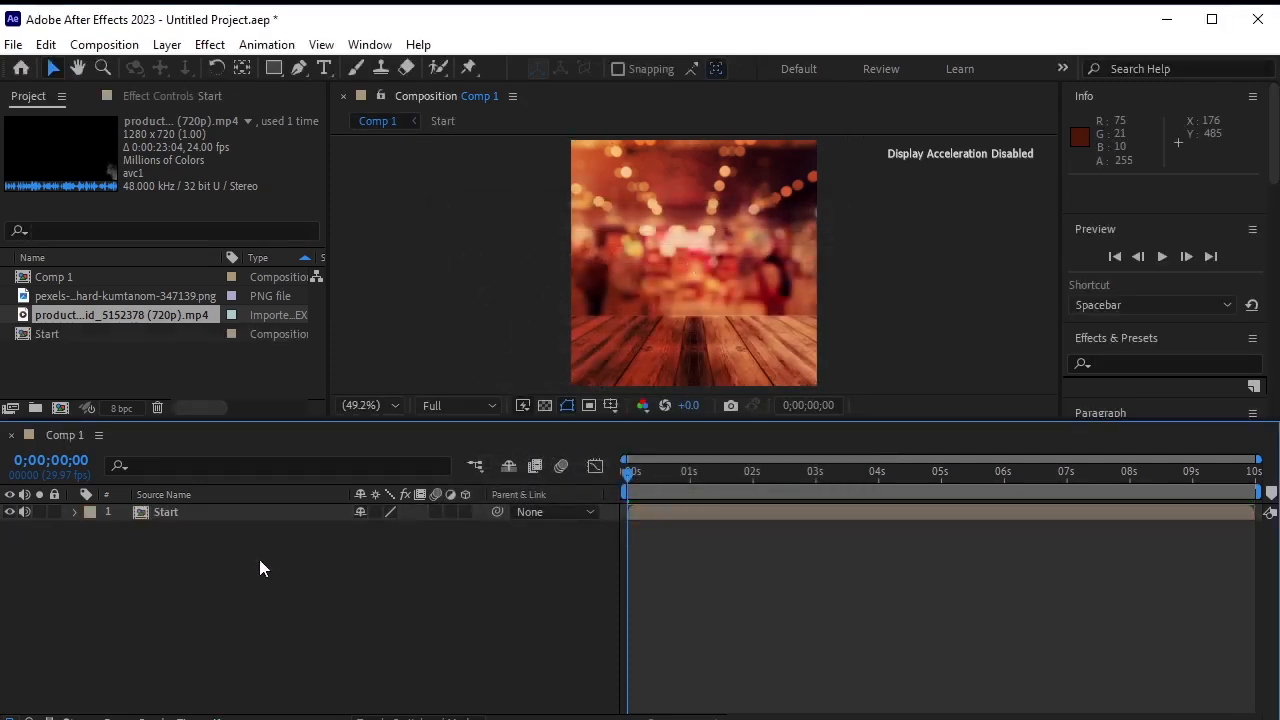
Preview the composition and add a Scale keyframe of 100% to the Start layer at 0;00;00;00.
click(168, 512)
key(space)
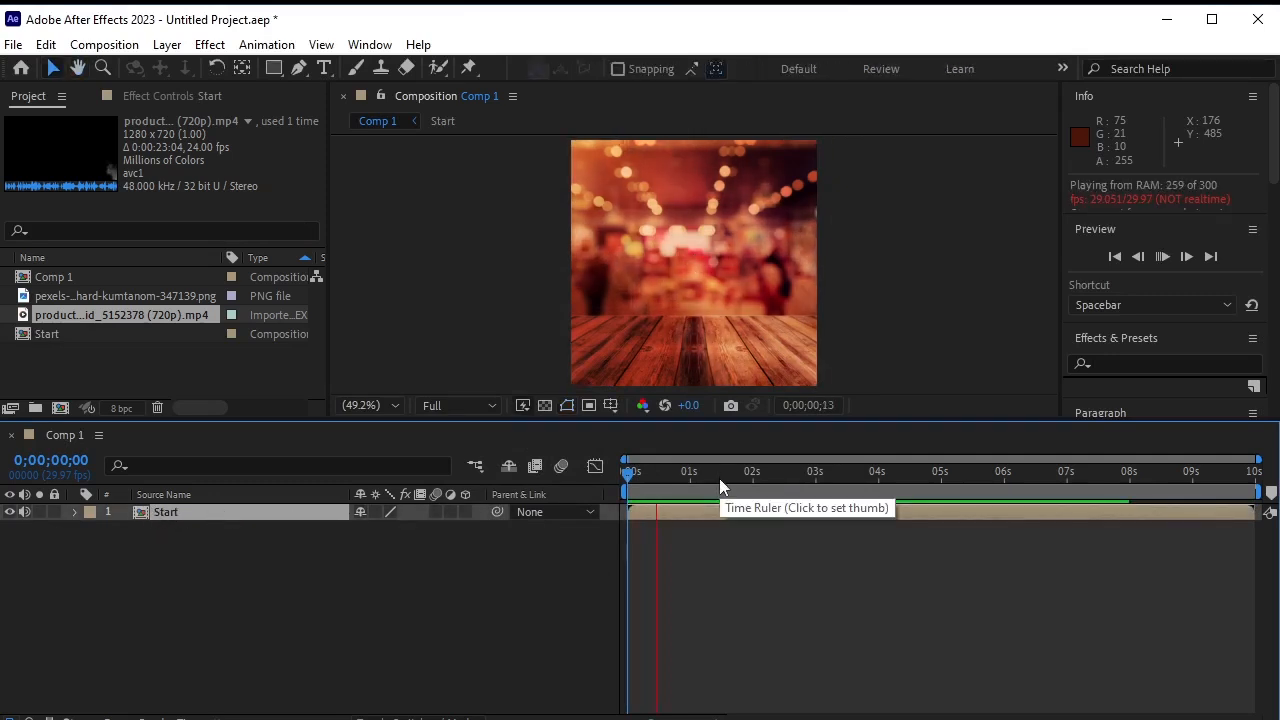
key(space)
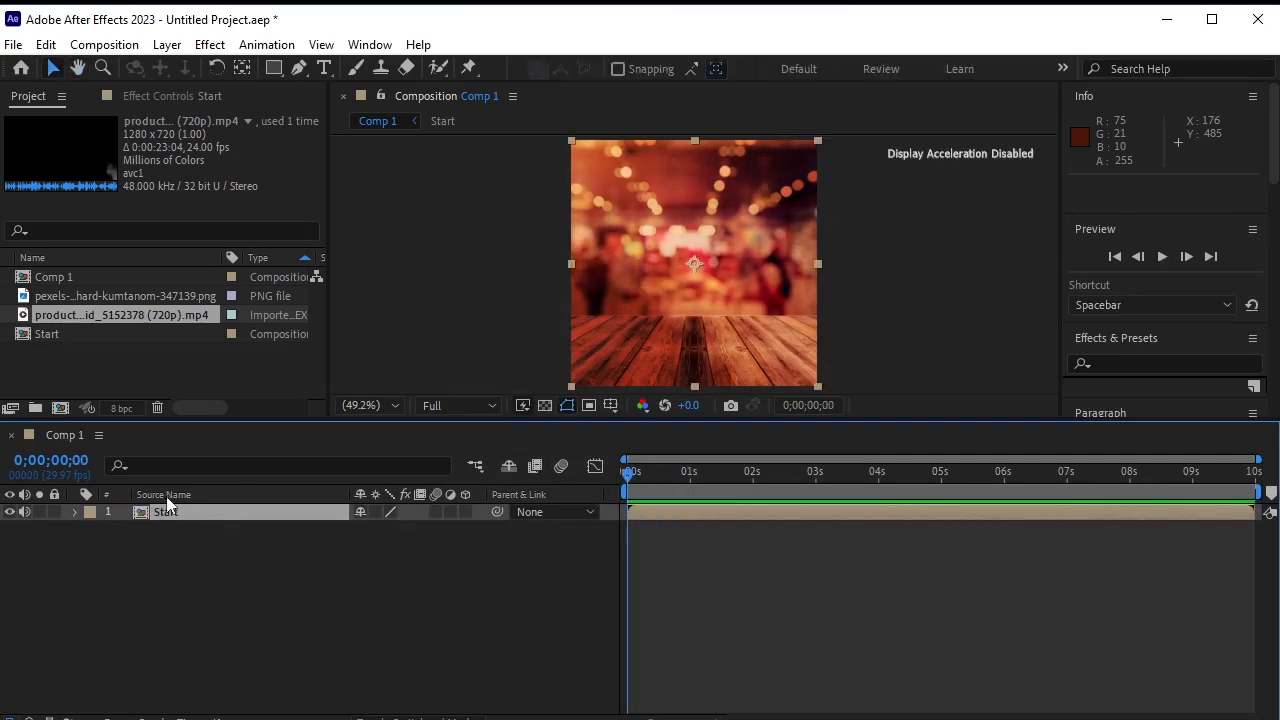
key(s)
click(126, 530)
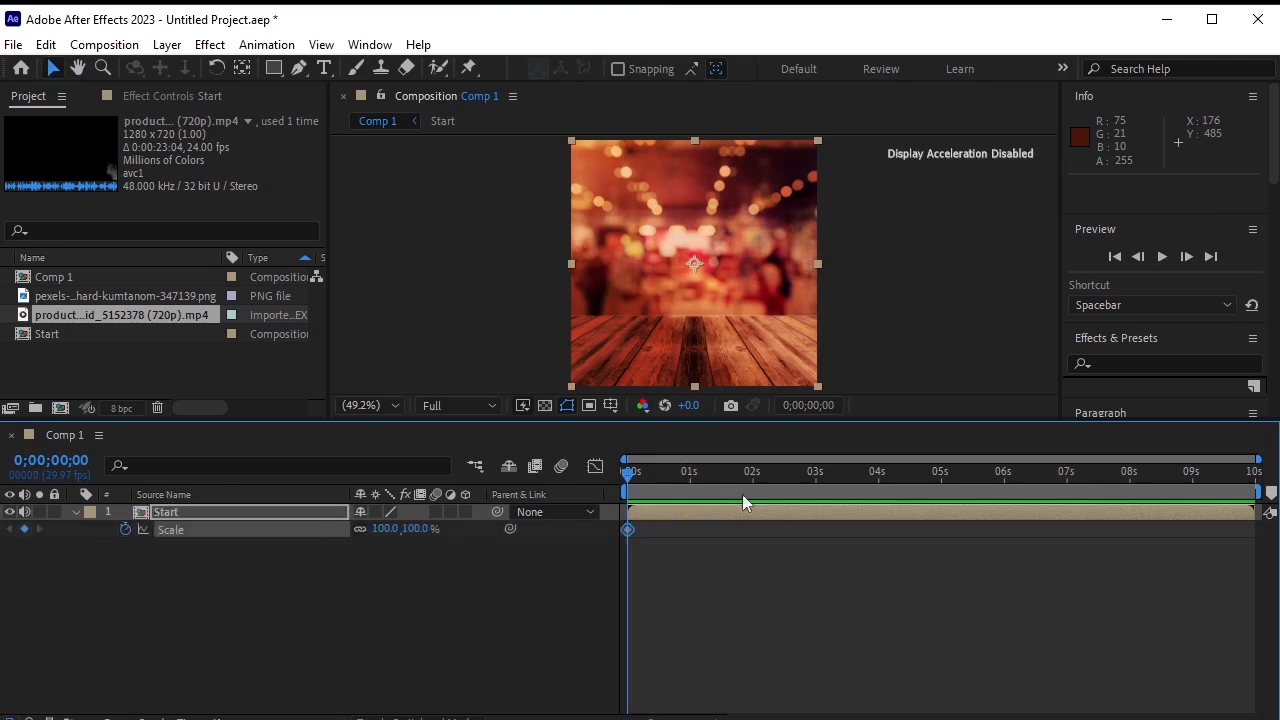
Add a 100% Scale keyframe at 0;00;00;05, set the Start layer's first Scale keyframe to 392%, and preview the zoom.
drag(1258, 459, 837, 459)
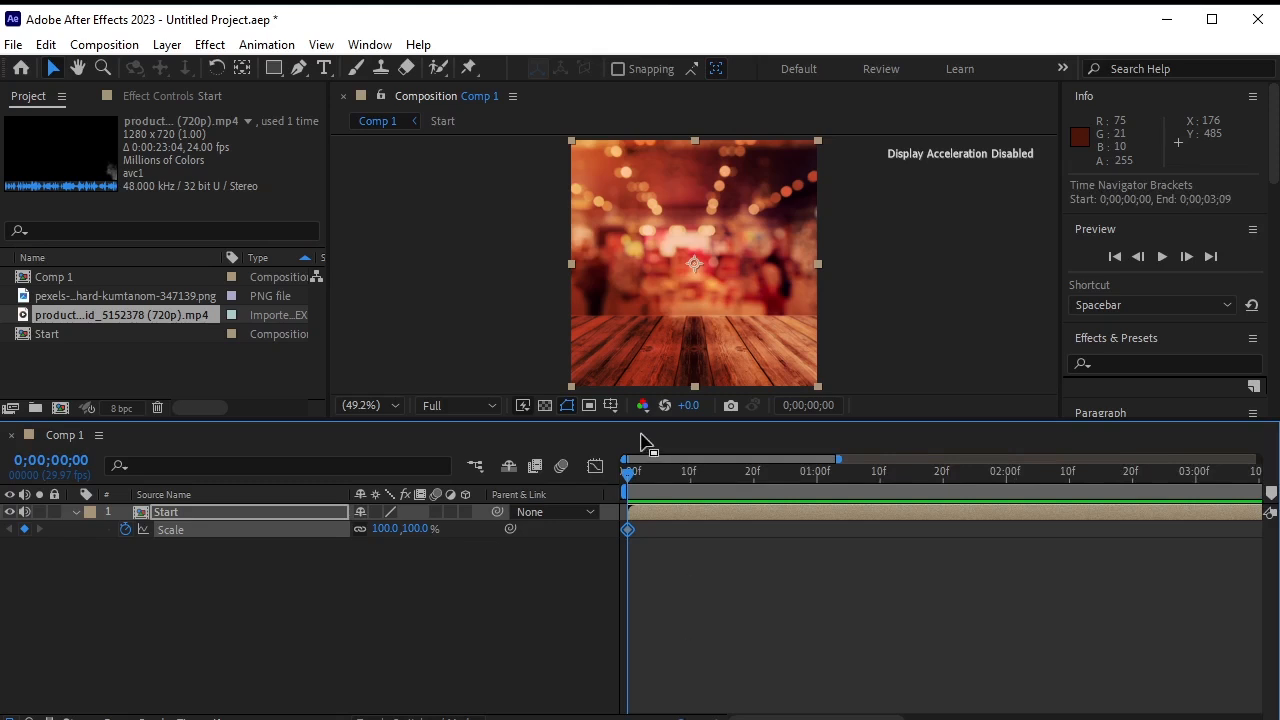
drag(633, 473, 656, 545)
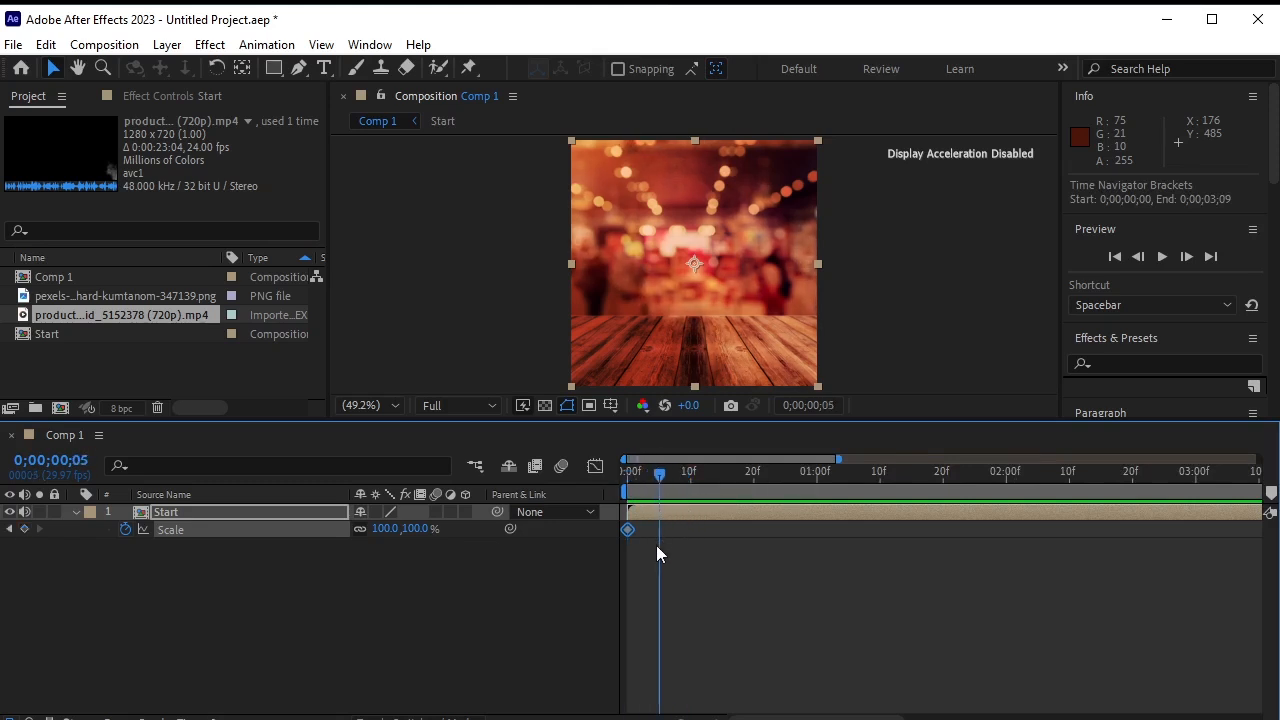
click(8, 530)
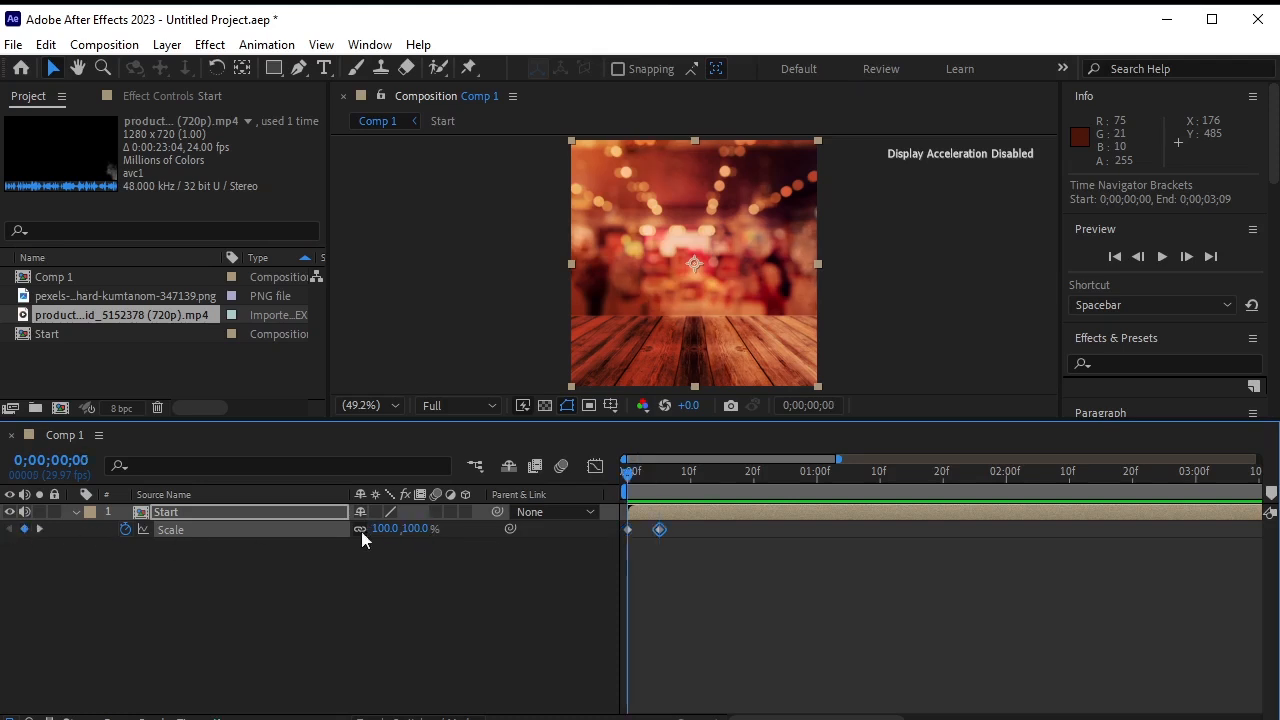
drag(421, 531, 737, 551)
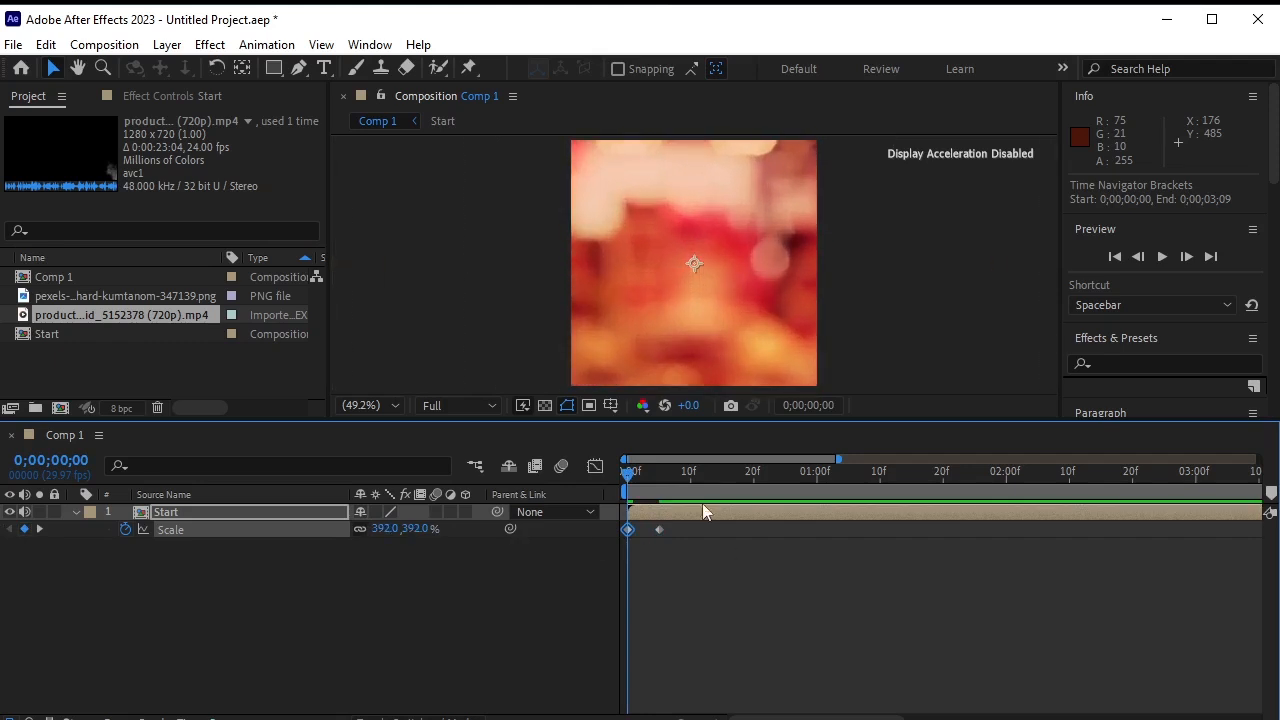
key(space)
click(799, 472)
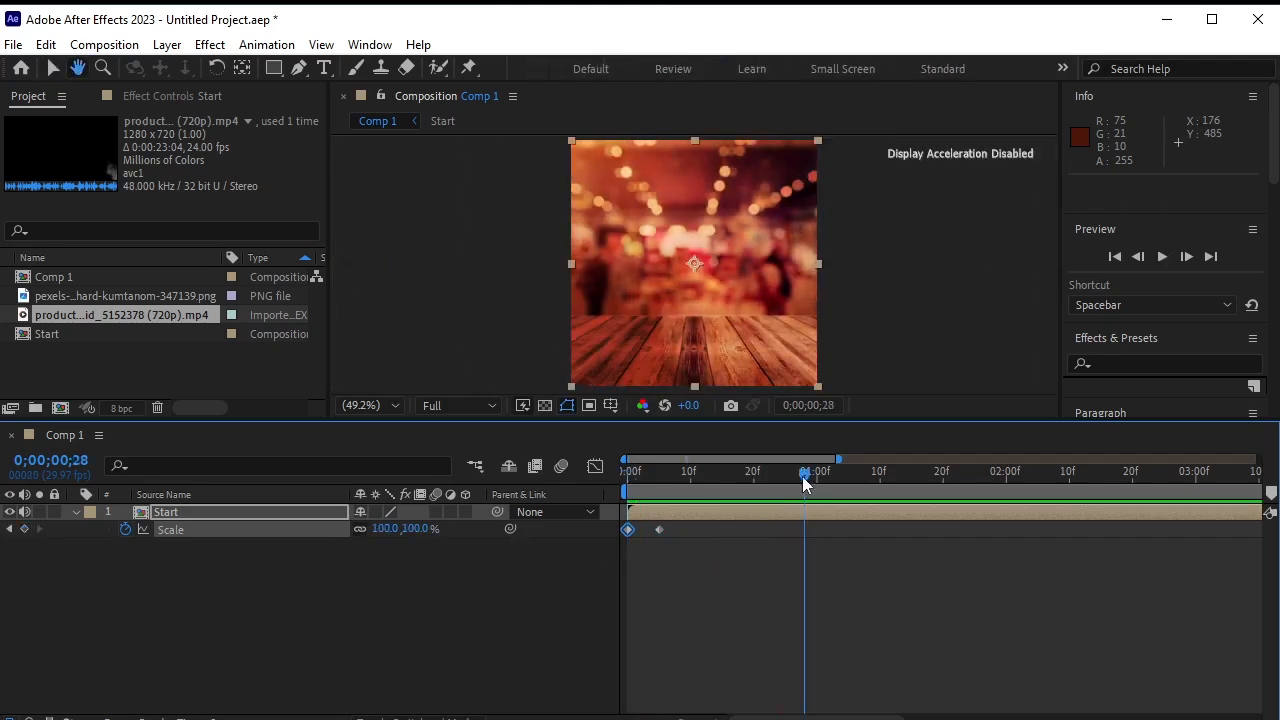
drag(749, 488, 538, 518)
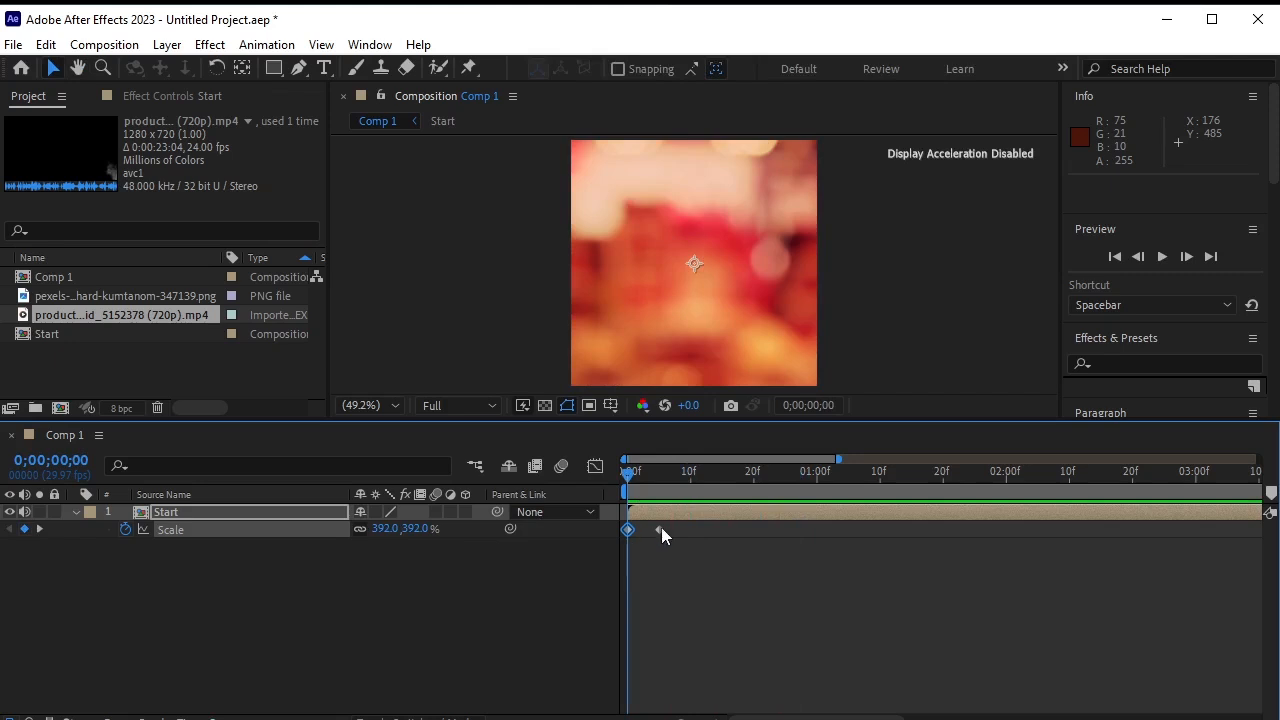
Move the Start layer's second Scale keyframe to 0;00;00;10 and preview the slower zoom.
drag(662, 528, 691, 531)
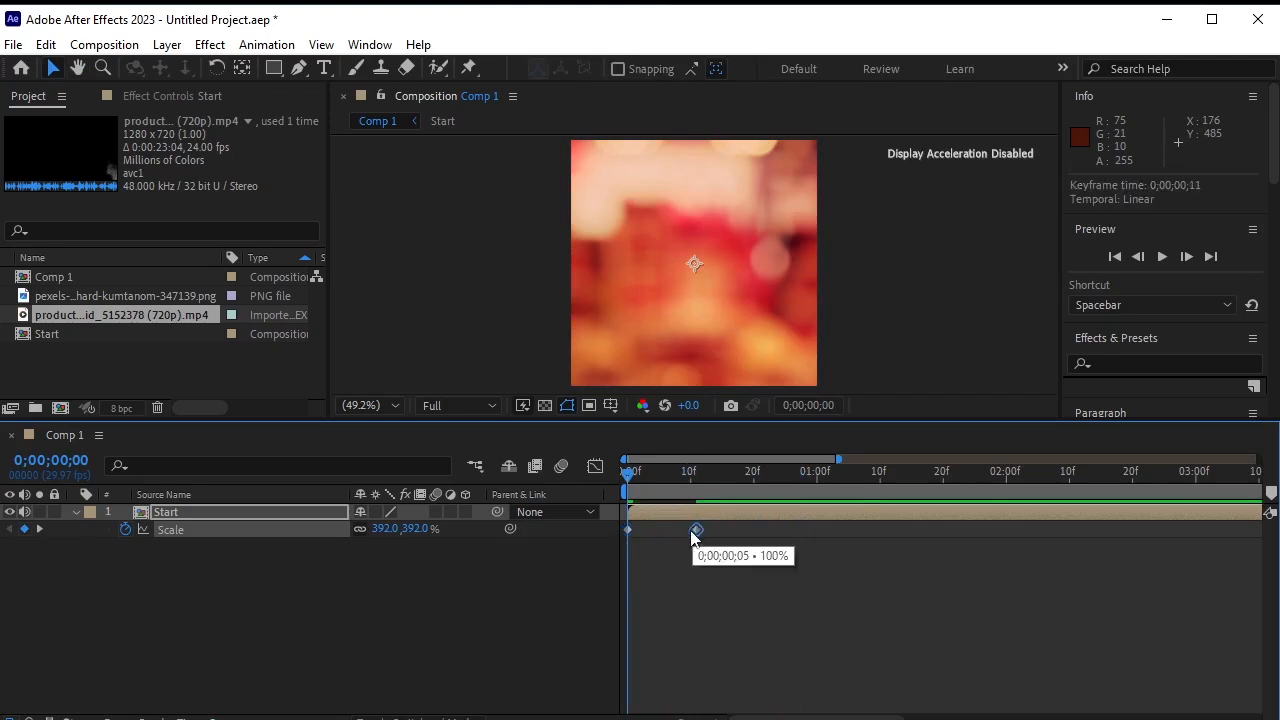
key(space)
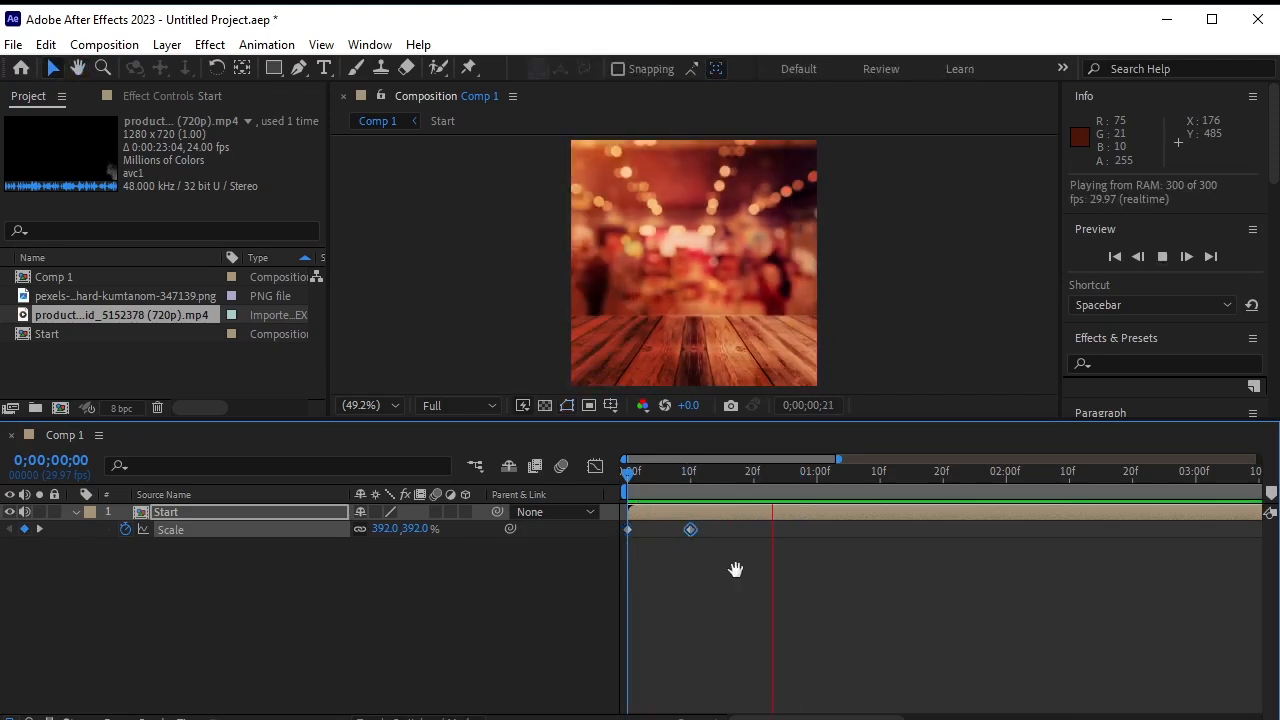
click(809, 481)
Apply Easy Ease to both Scale keyframes, shift the speed graph's peak toward the second keyframe, and preview the animation.
drag(743, 548, 616, 532)
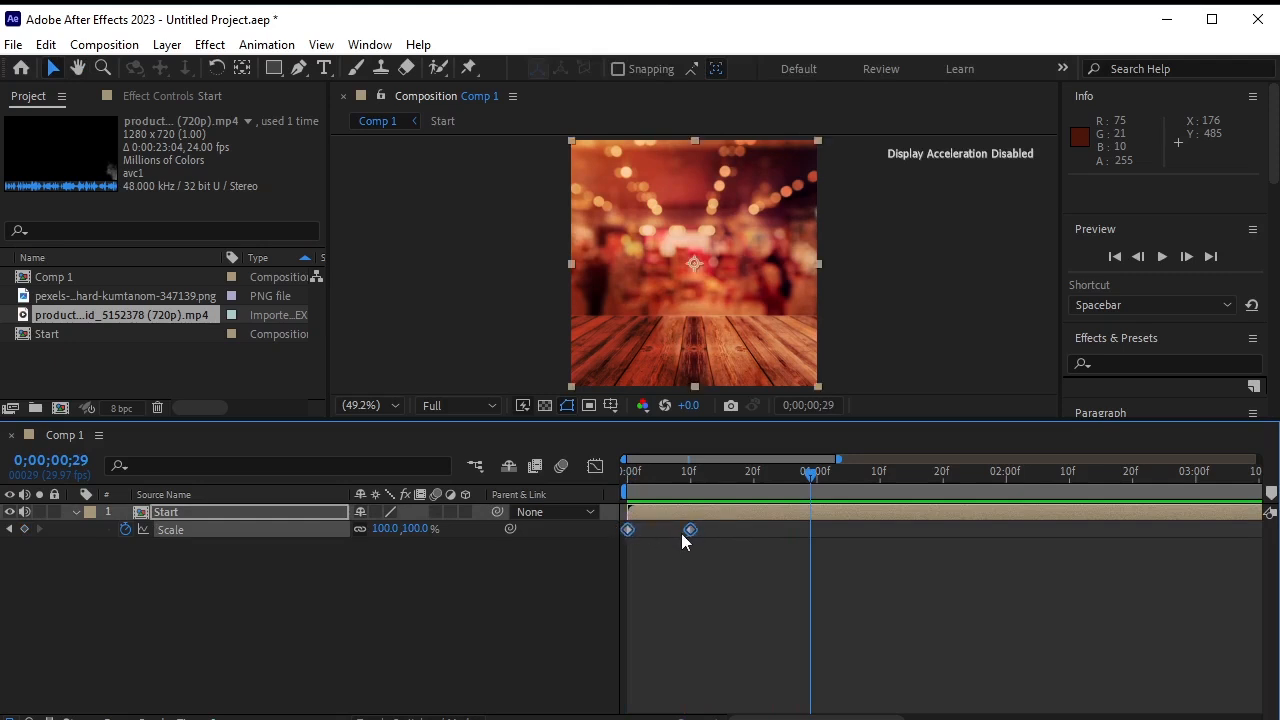
key(F9)
click(597, 468)
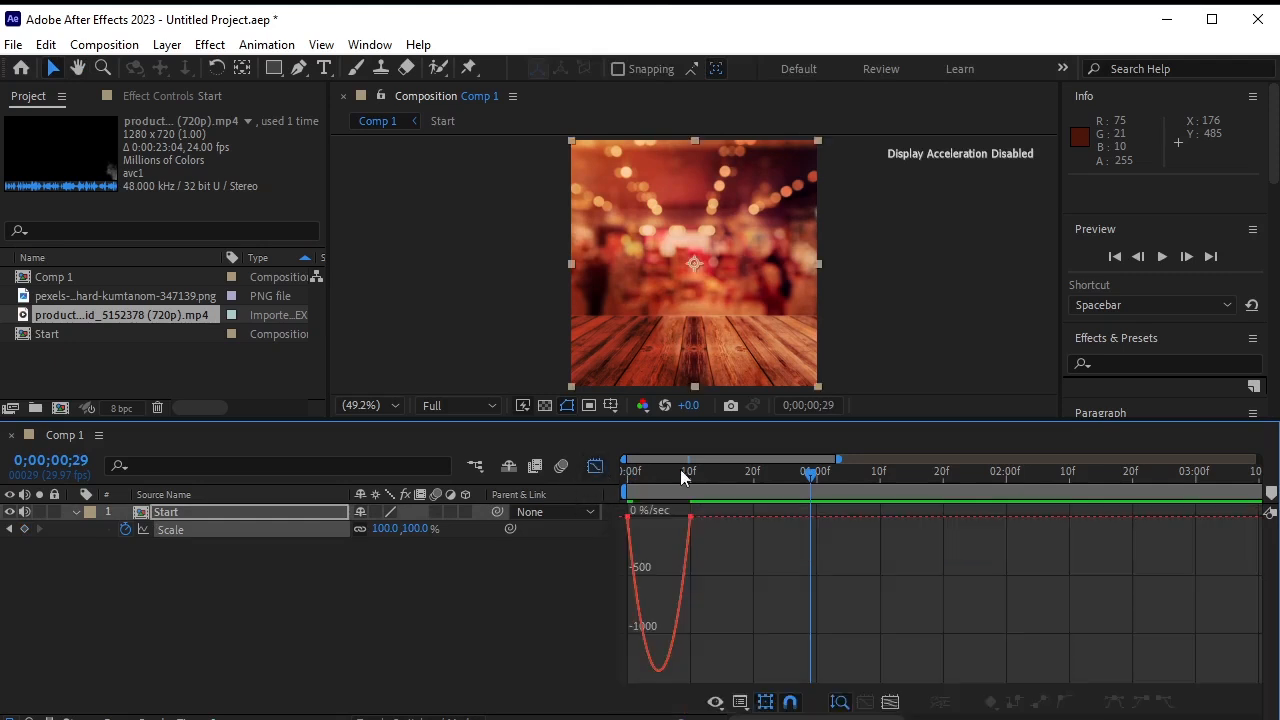
drag(803, 470, 555, 487)
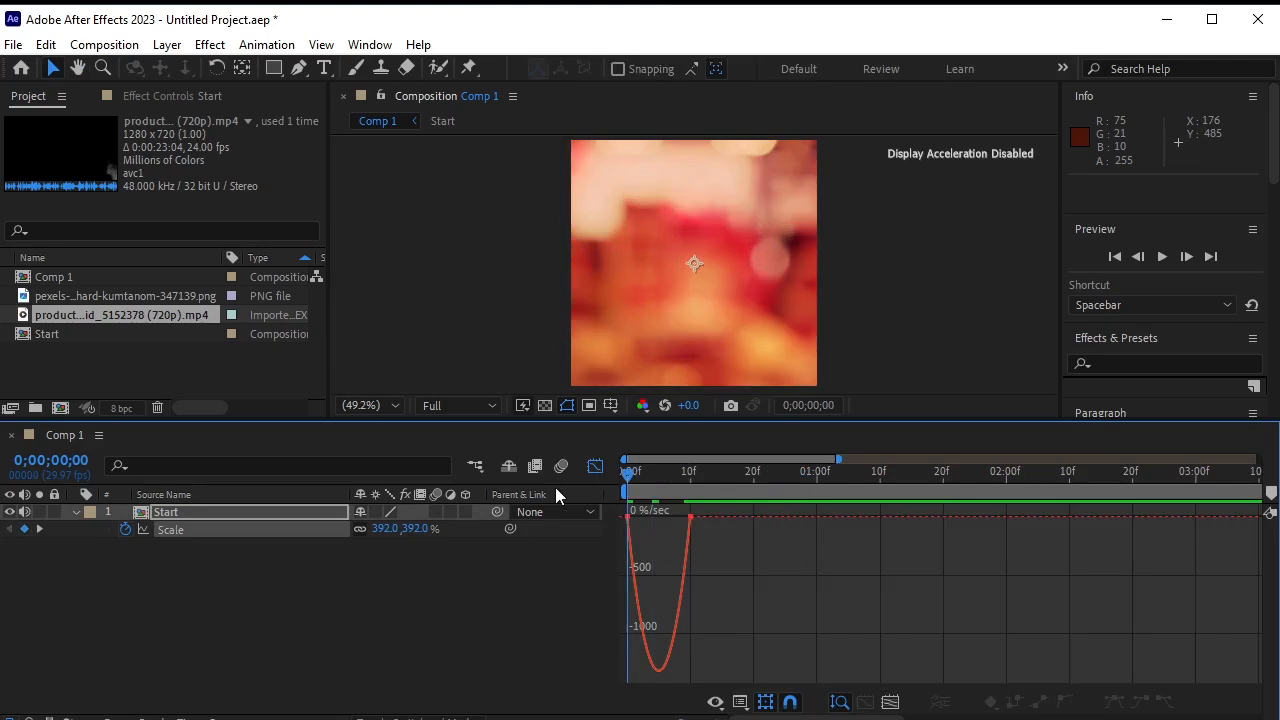
drag(612, 532, 668, 518)
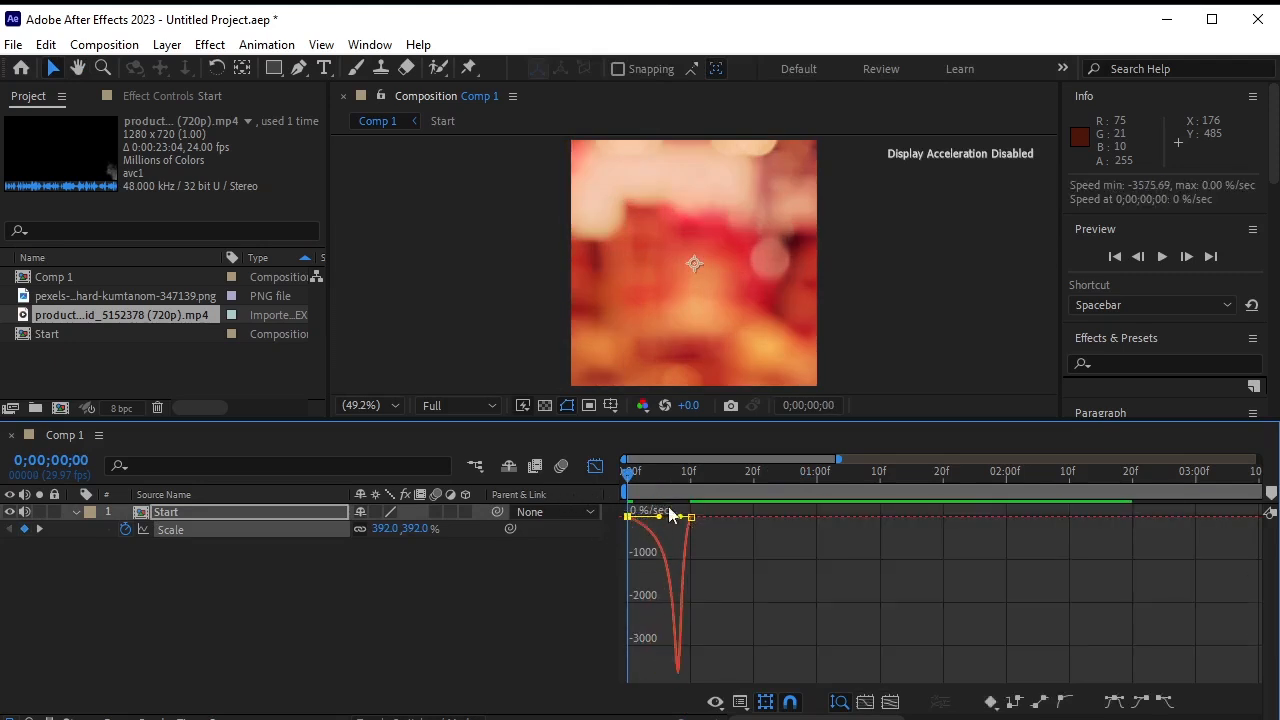
click(595, 467)
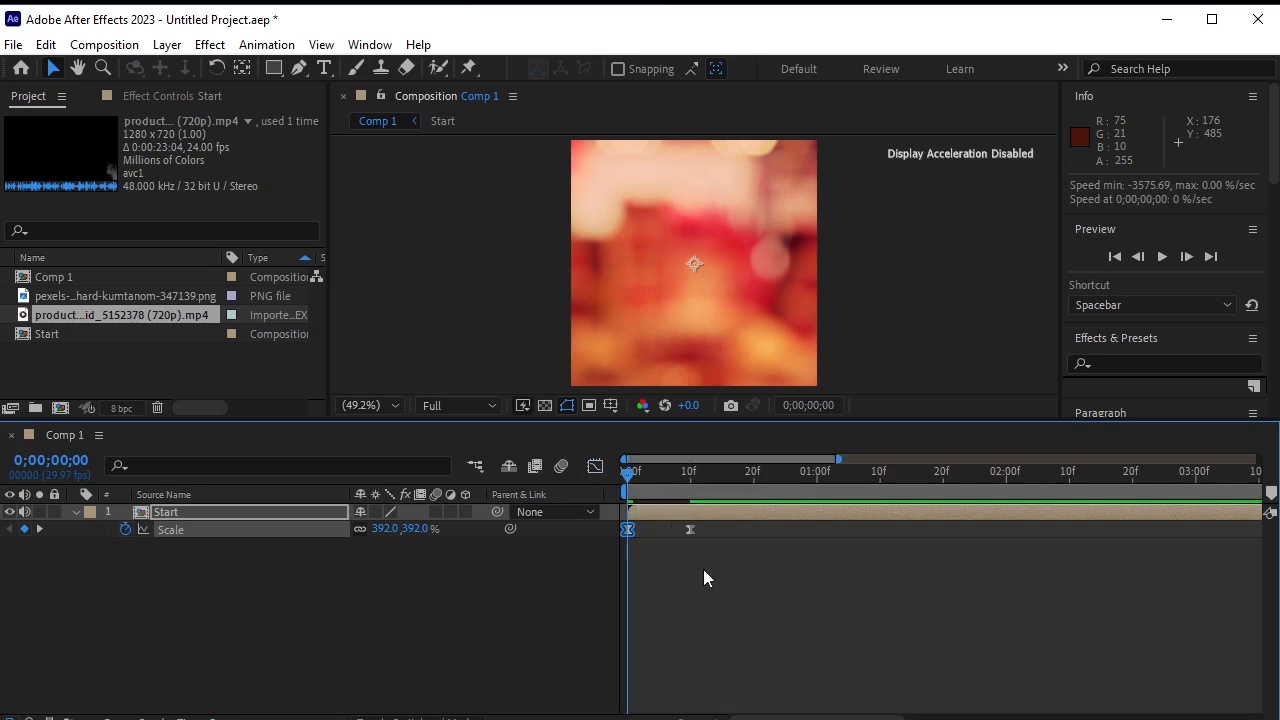
key(space)
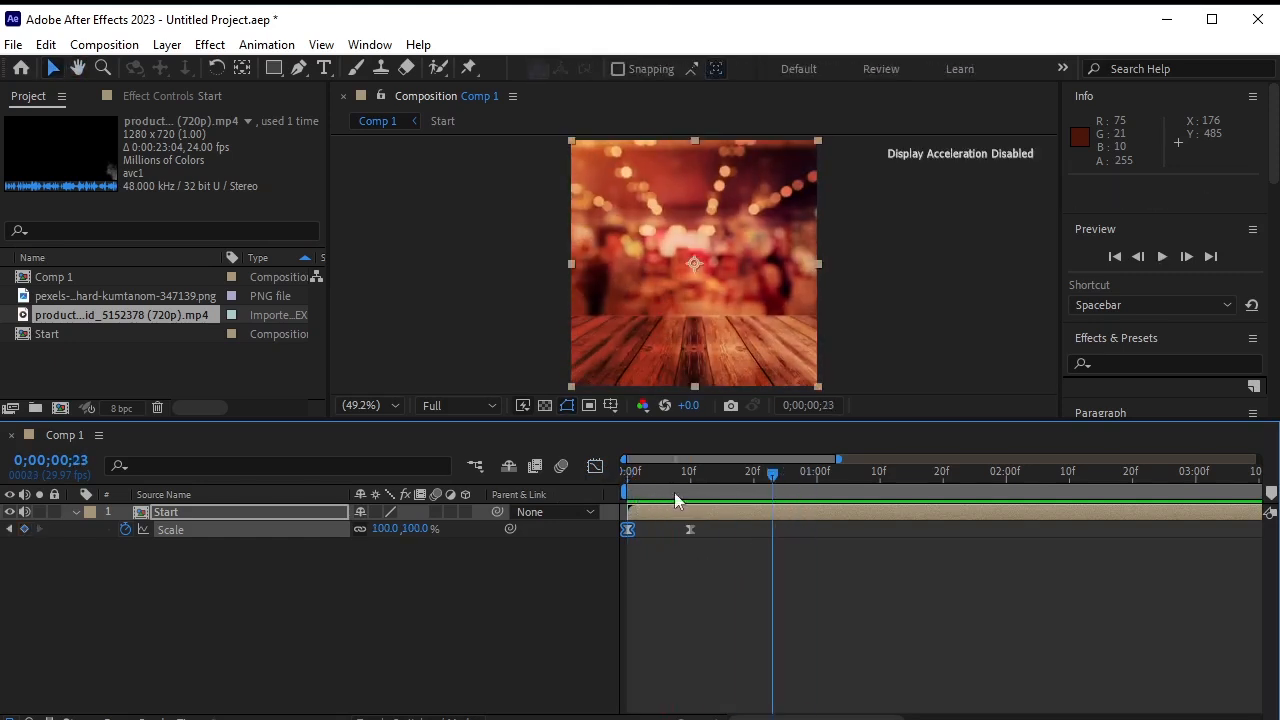
key(space)
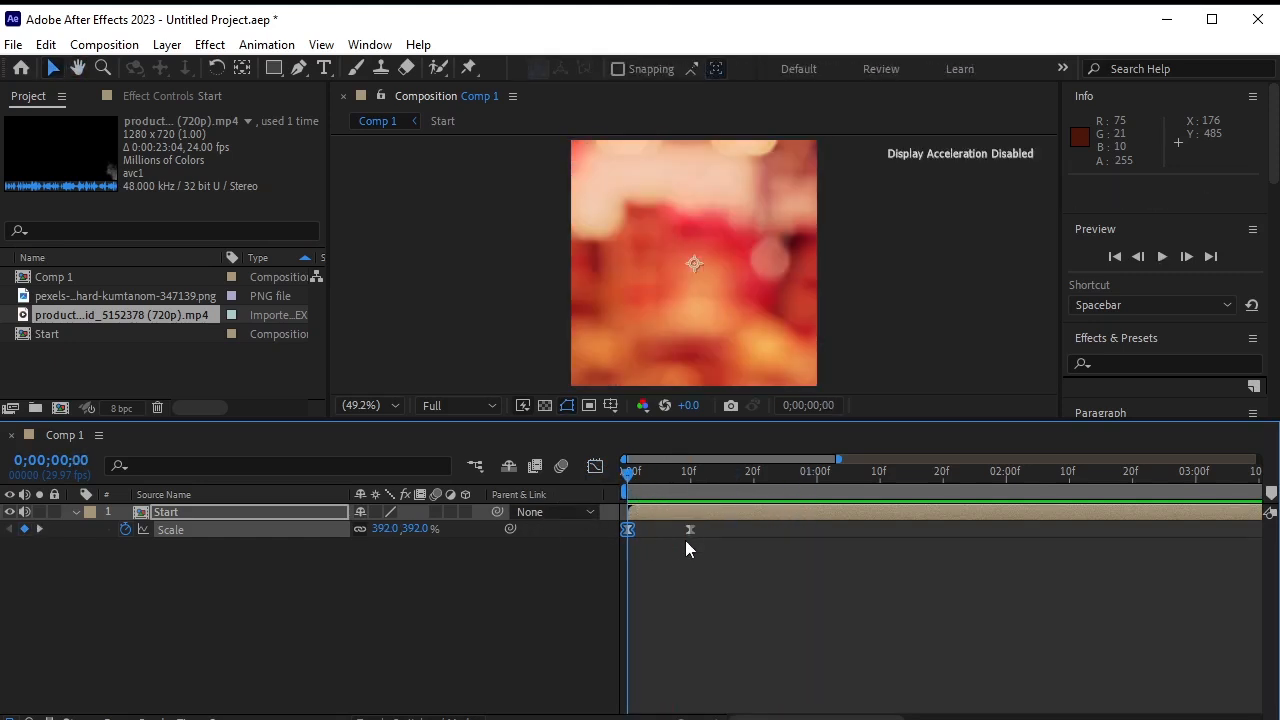
Collapse the Start layer's properties and play the composition from the start, stopping at 0;00;00;10.
click(75, 511)
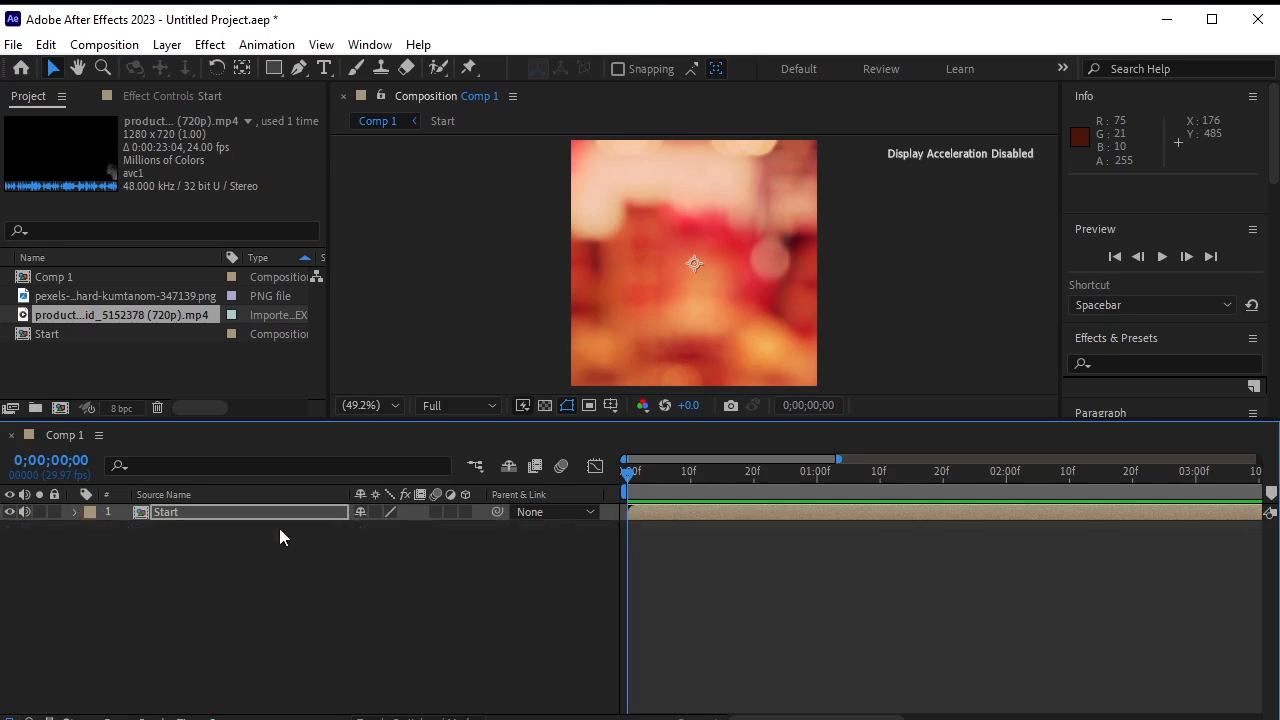
click(281, 582)
click(102, 373)
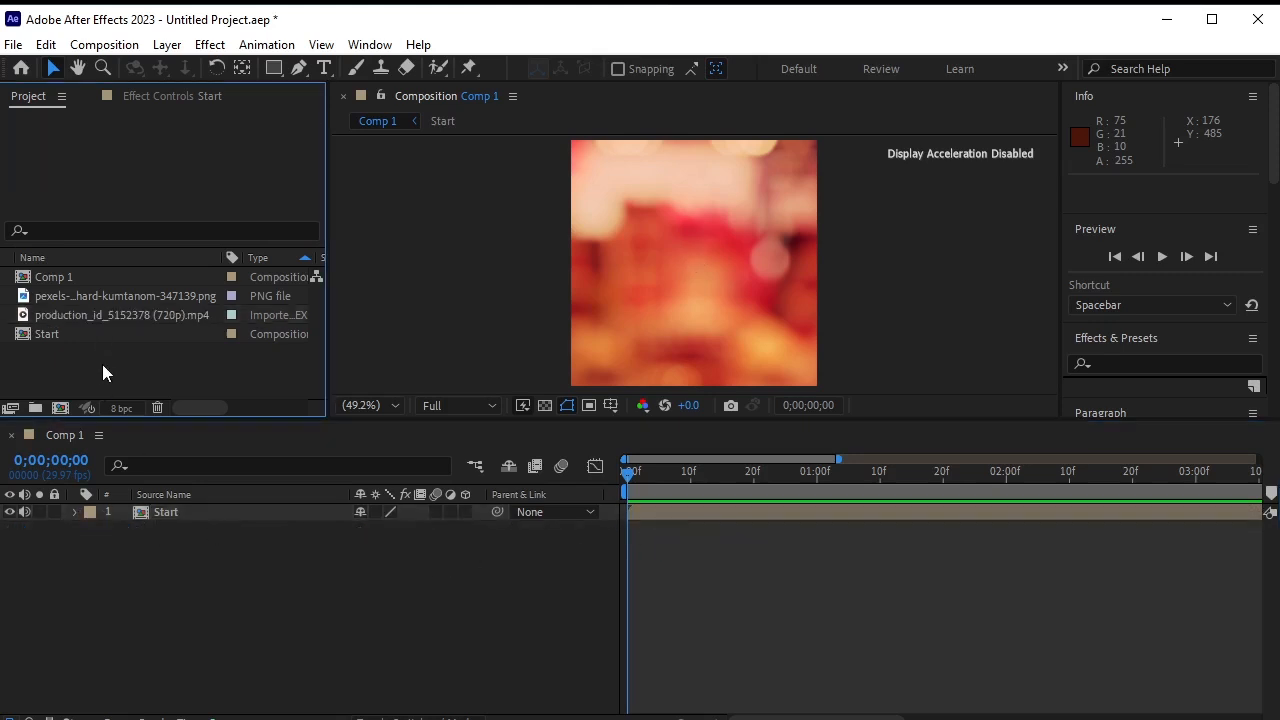
key(space)
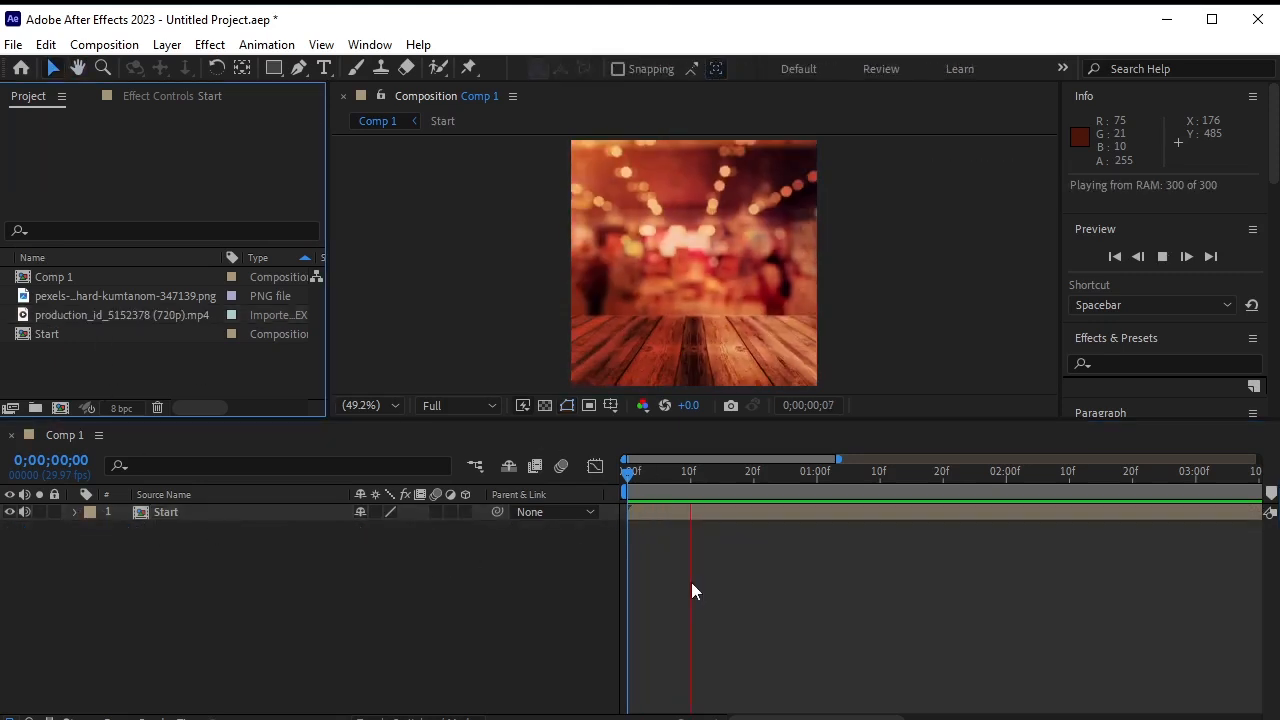
key(space)
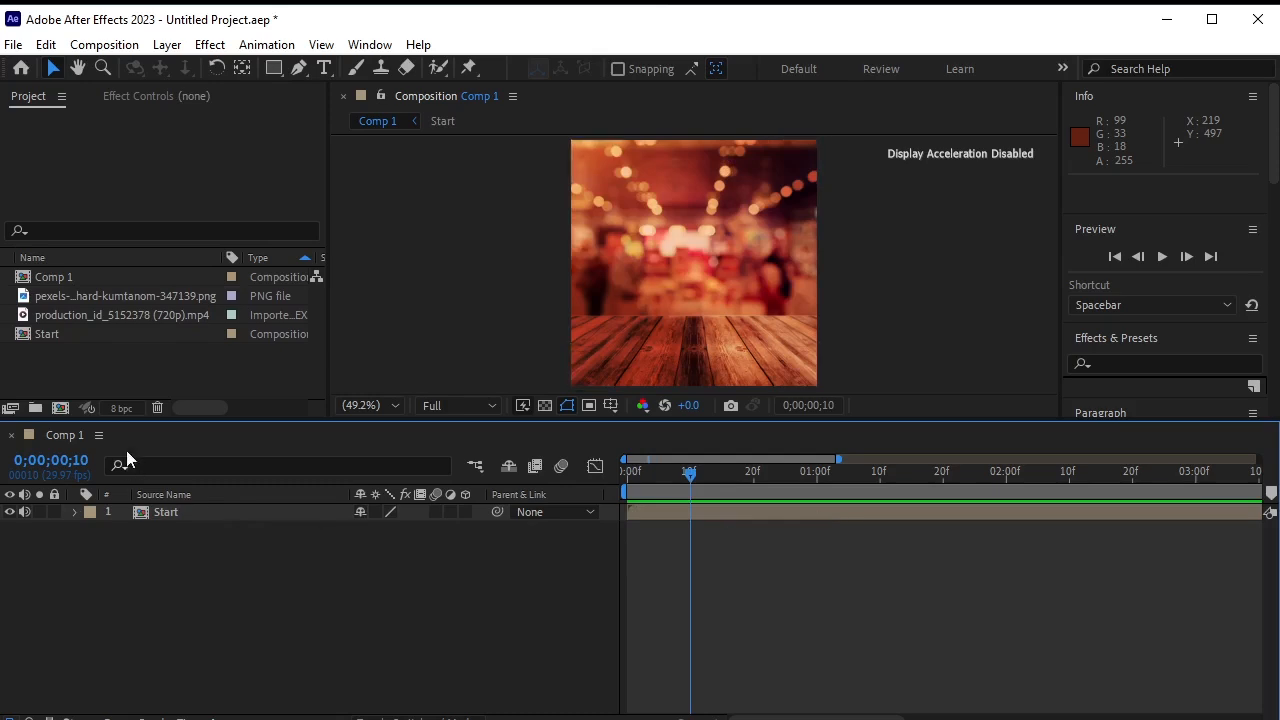
Import the burger image "favpng_hamburger-veggie-burger-chicken-sandwich-fast-food (1)" and place it above the Start layer in the timeline.
right_click(189, 370)
mouse_move(266, 462)
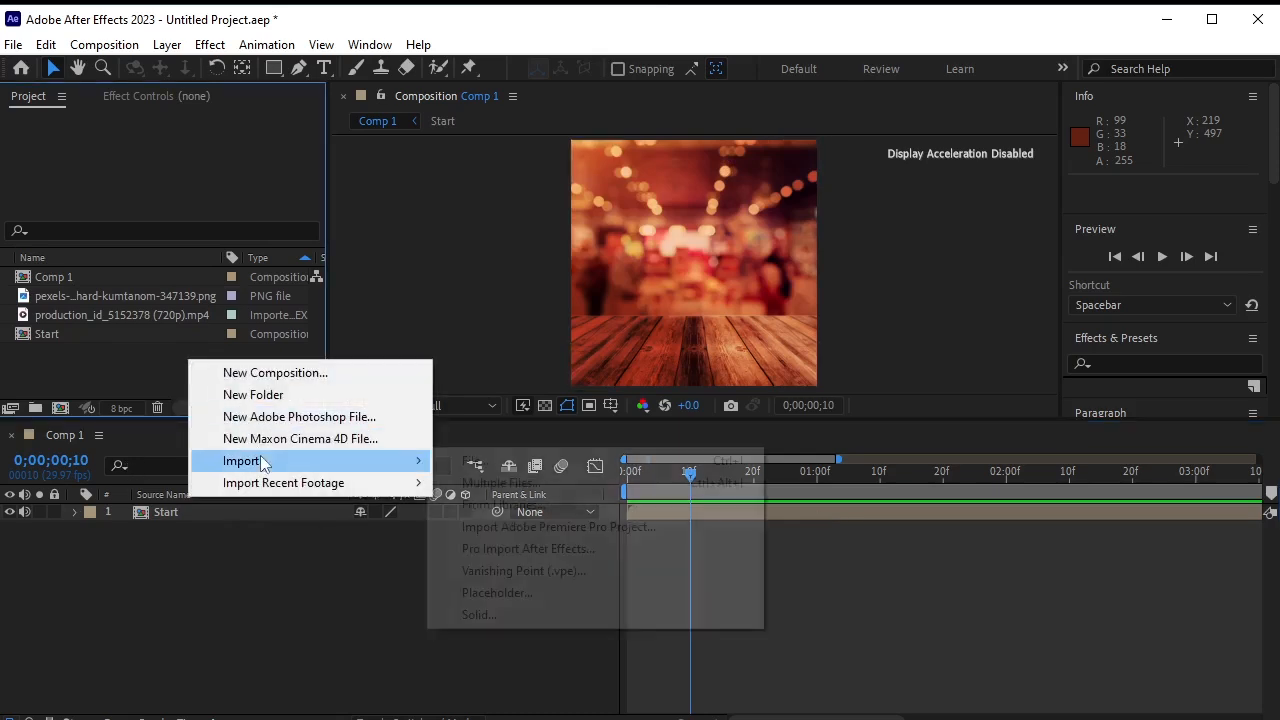
click(453, 457)
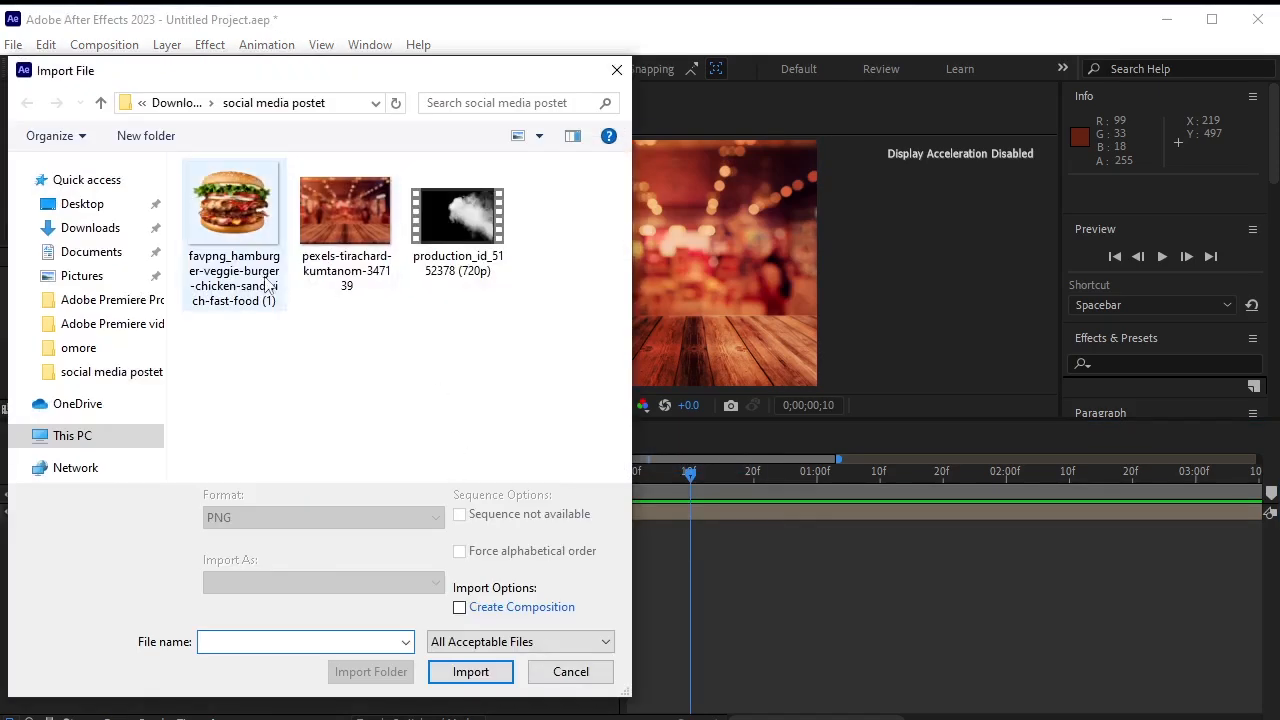
click(233, 225)
click(469, 656)
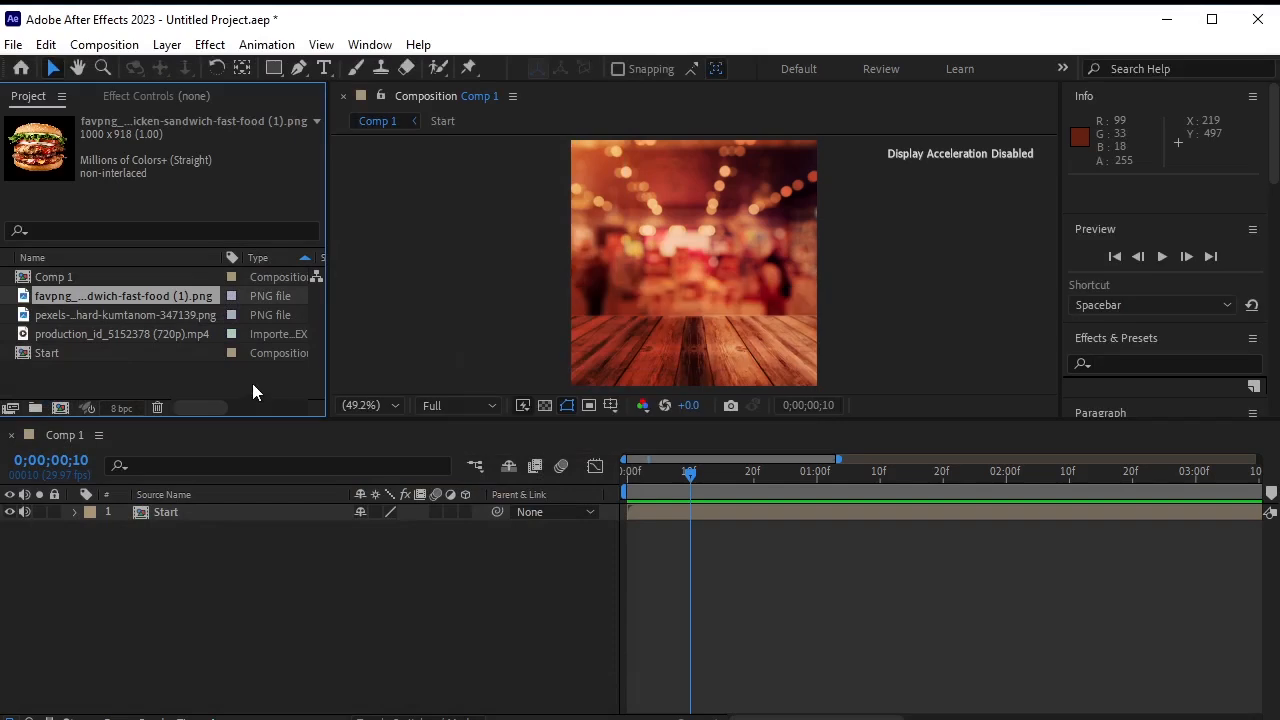
drag(220, 293, 256, 510)
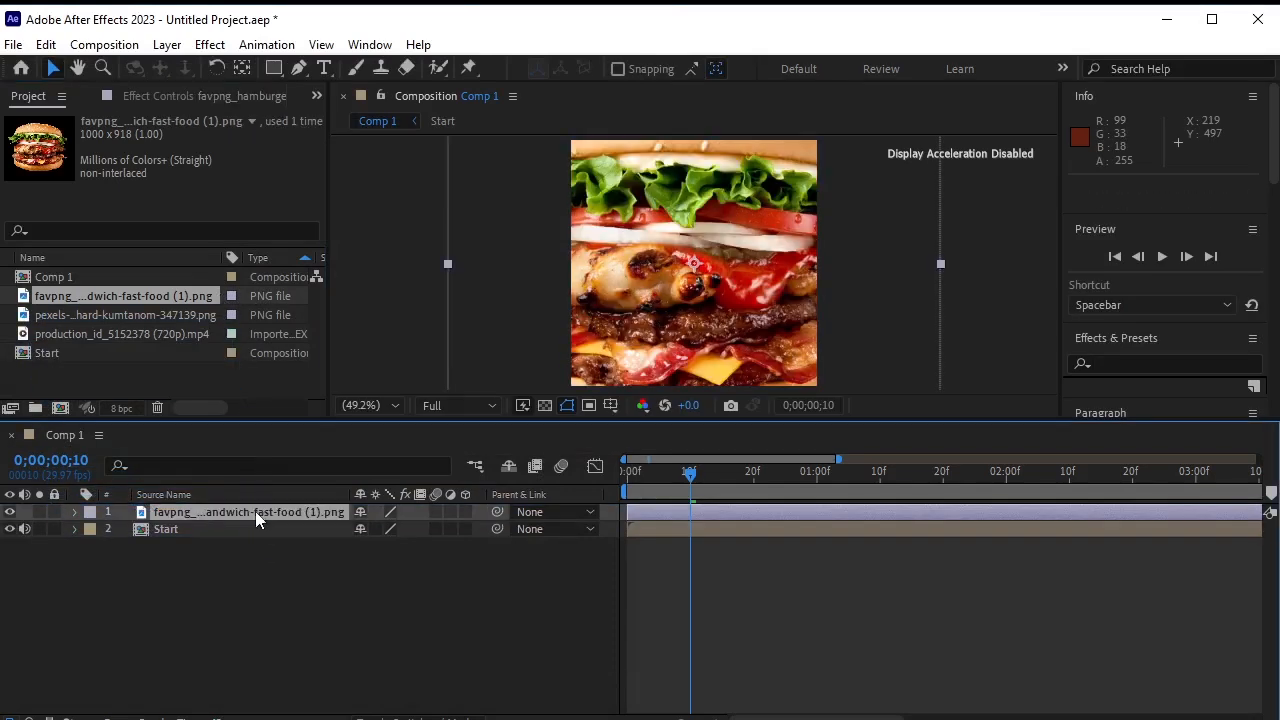
Scale the burger layer to 36% and lower it onto the wooden table at about position 250, 354.
key(s)
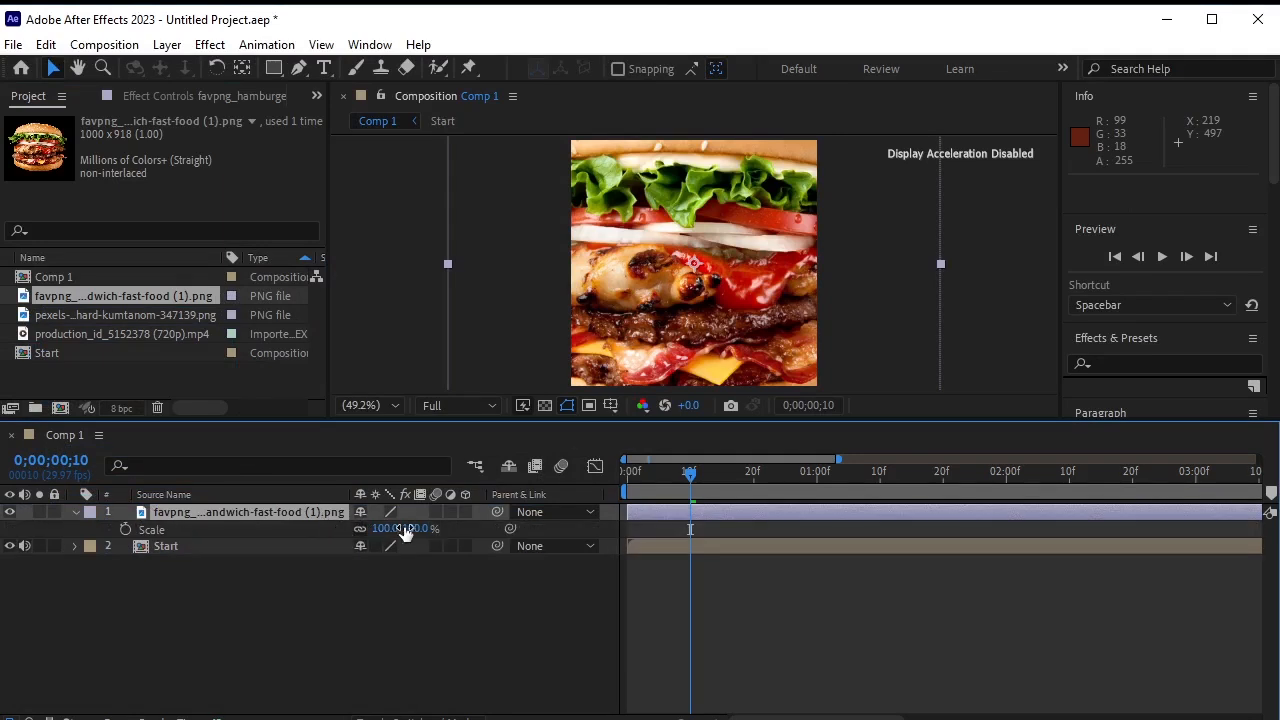
drag(407, 528, 355, 547)
drag(705, 297, 706, 345)
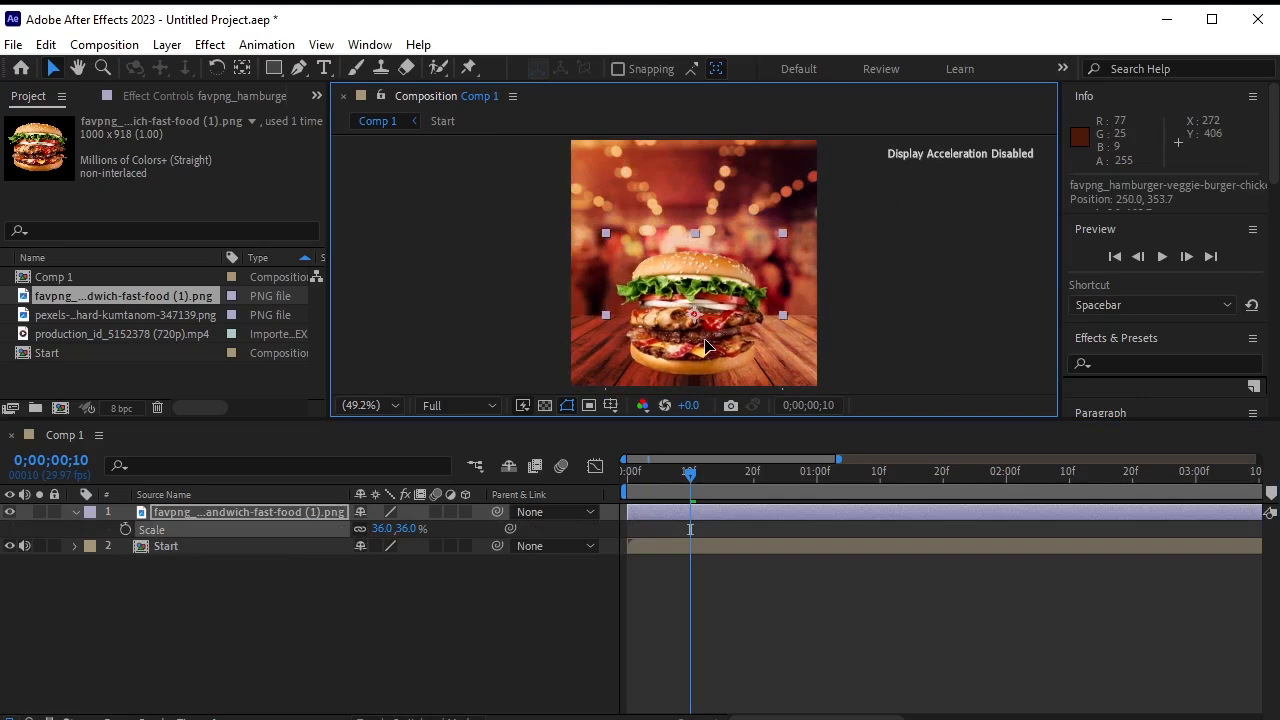
Align the burger layer to the horizontal centre of the composition and collapse its properties.
click(362, 44)
click(425, 147)
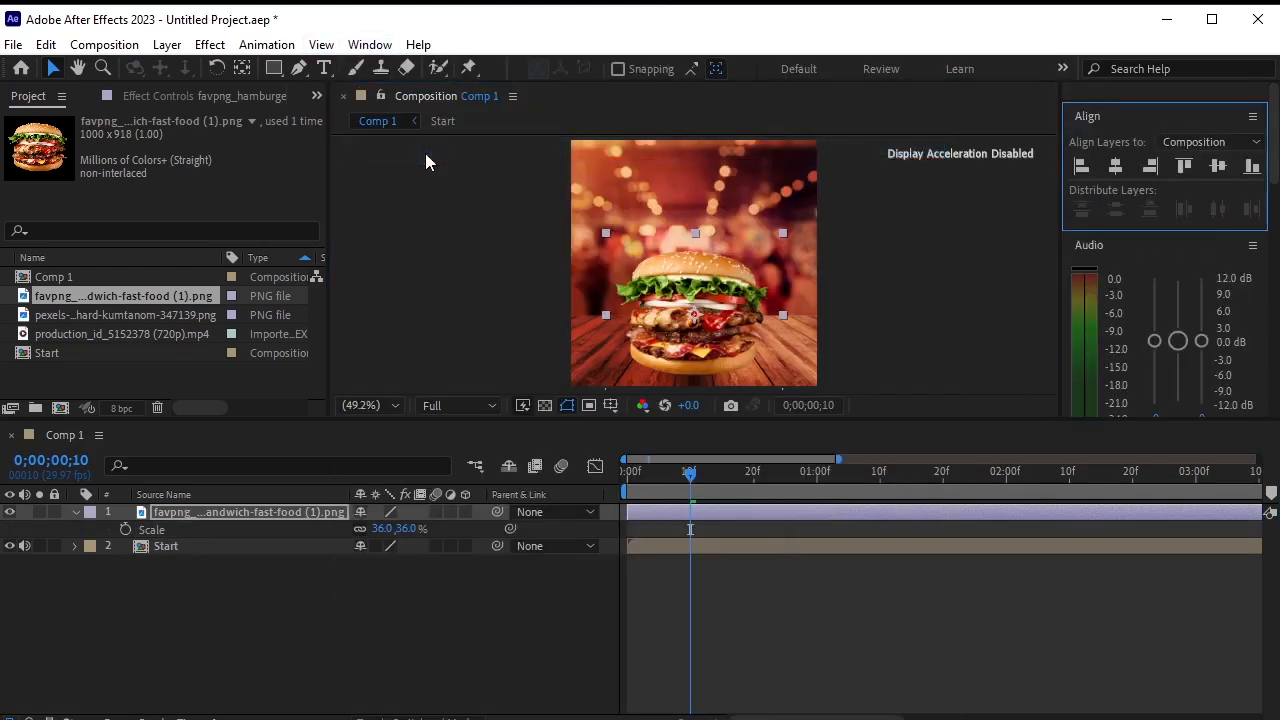
click(1116, 168)
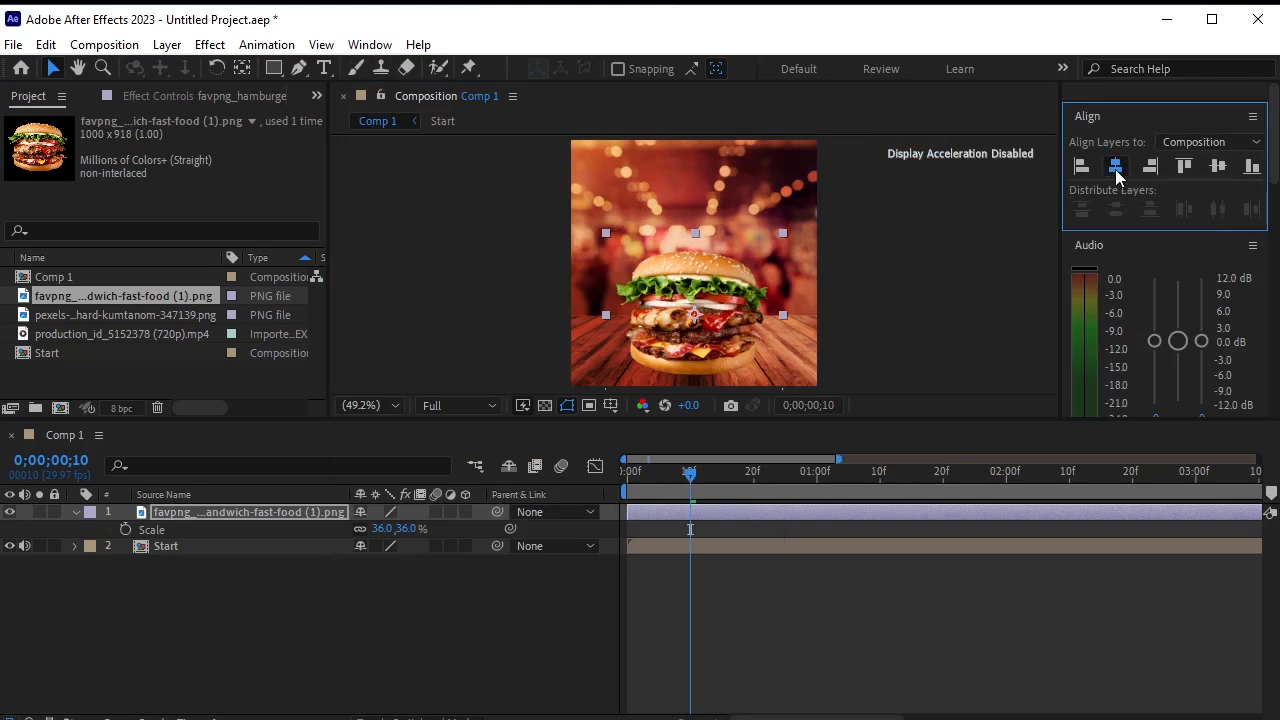
click(457, 594)
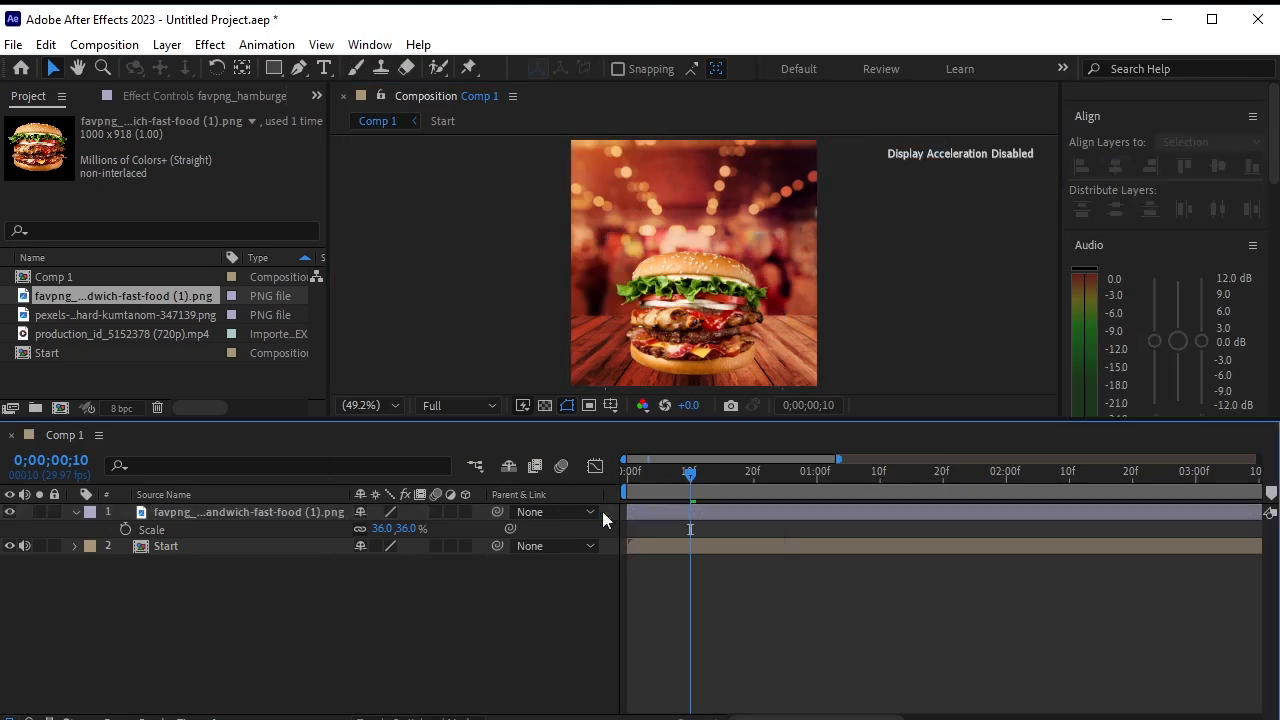
click(76, 515)
Add Position keyframes to the burger layer at 0;00;00;15 and 0;00;00;25, keeping its resting place on the table.
click(228, 511)
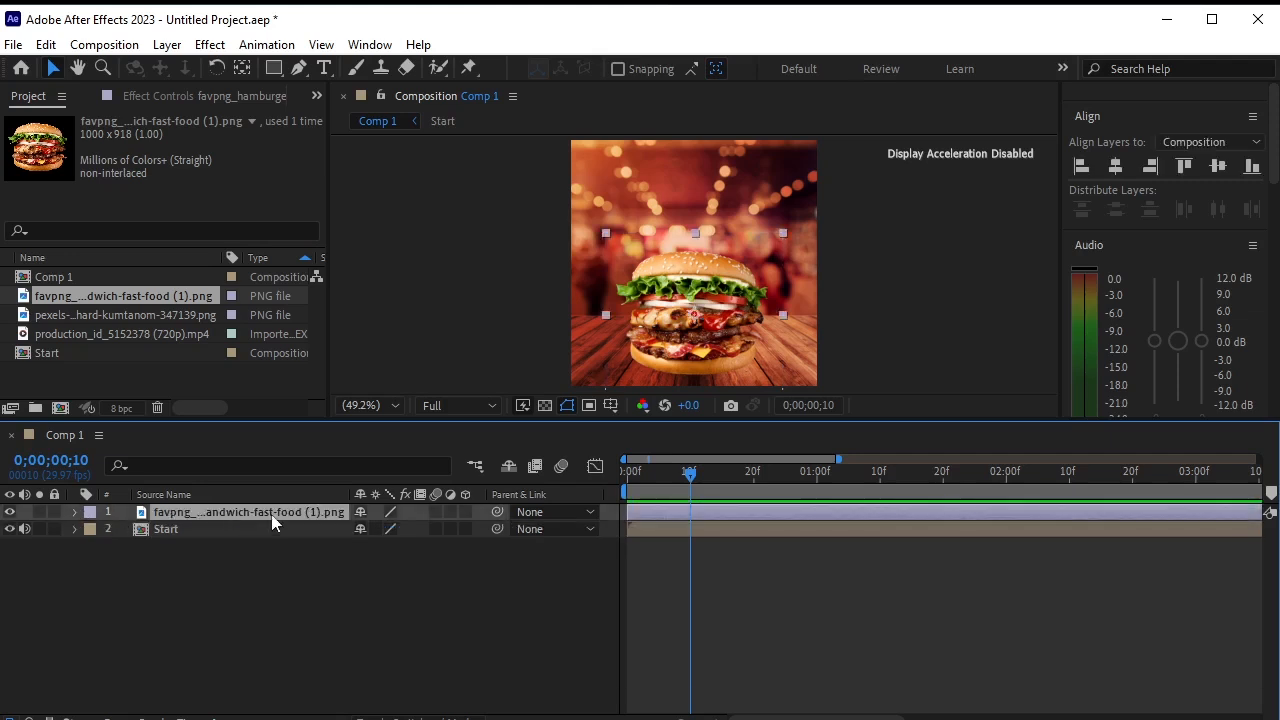
key(p)
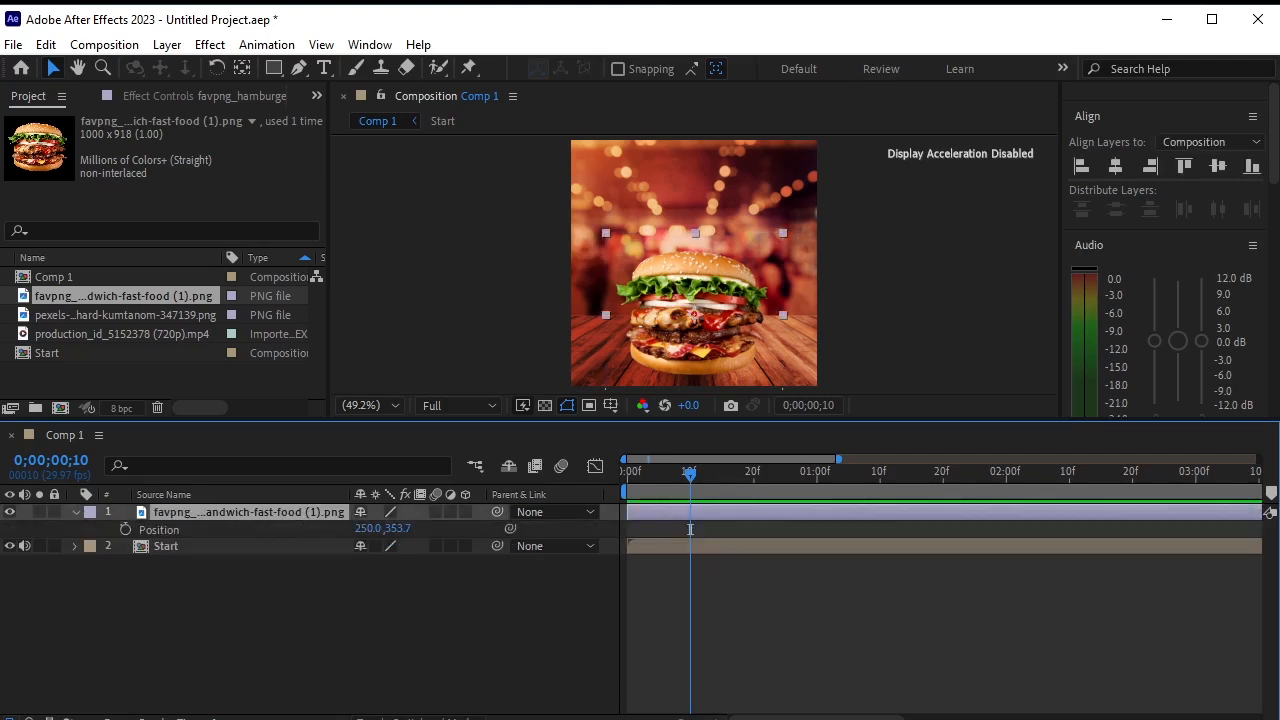
scroll(690, 530, up, 2)
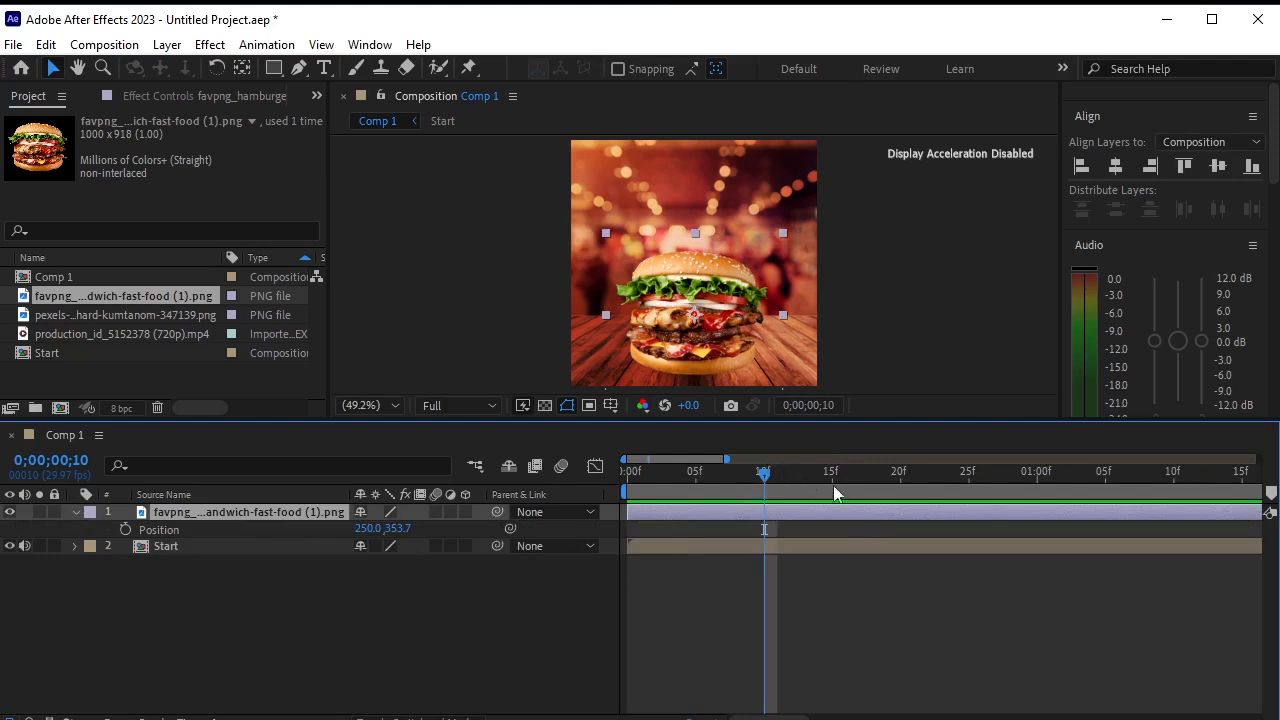
drag(764, 474, 835, 508)
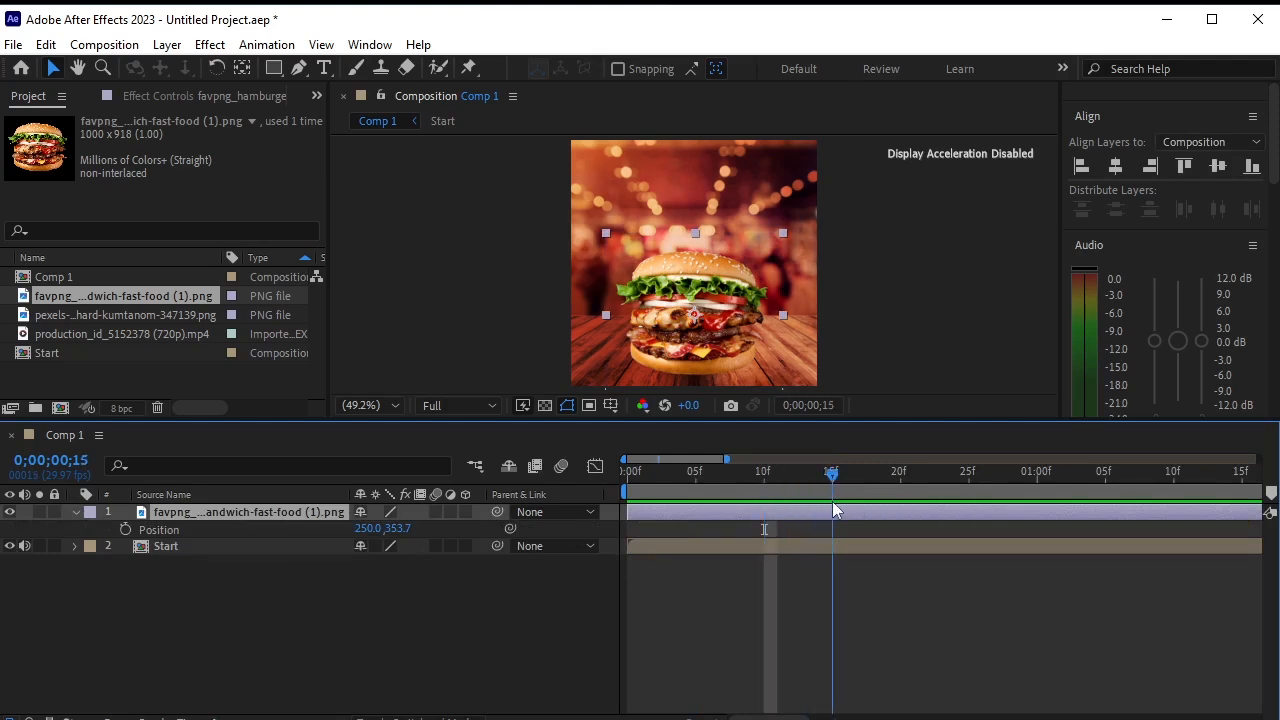
click(126, 529)
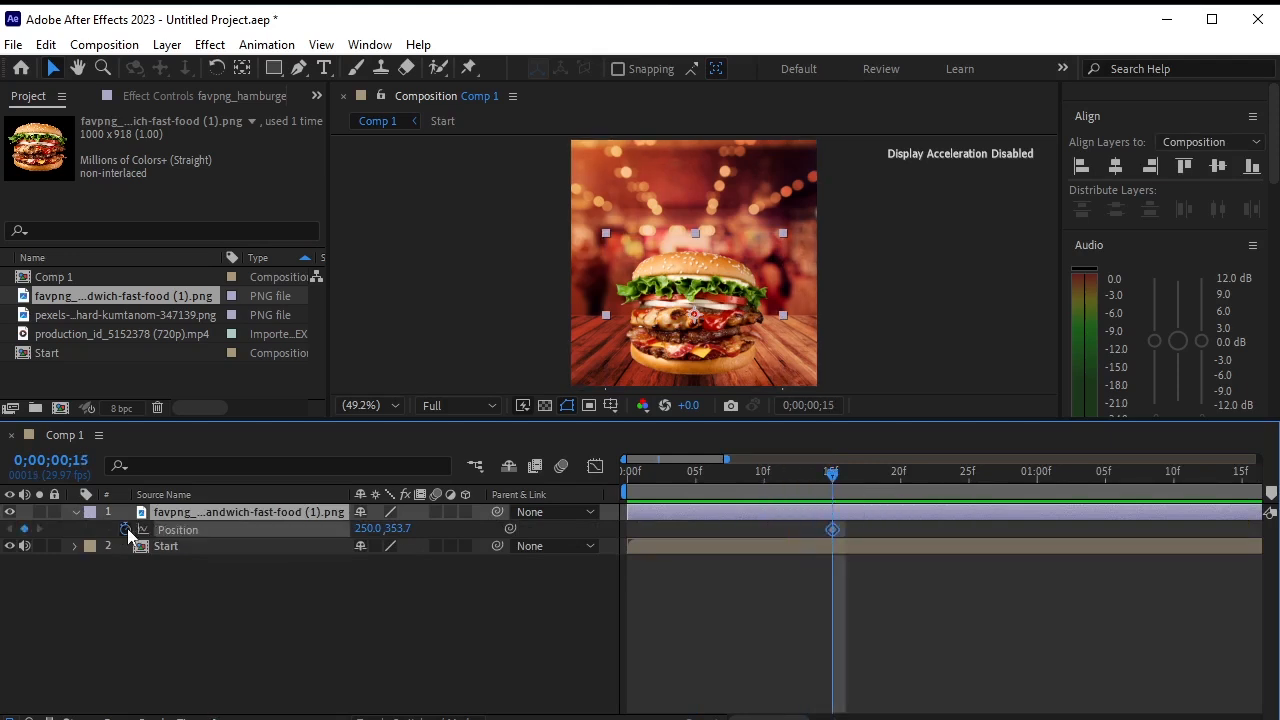
drag(839, 481, 969, 517)
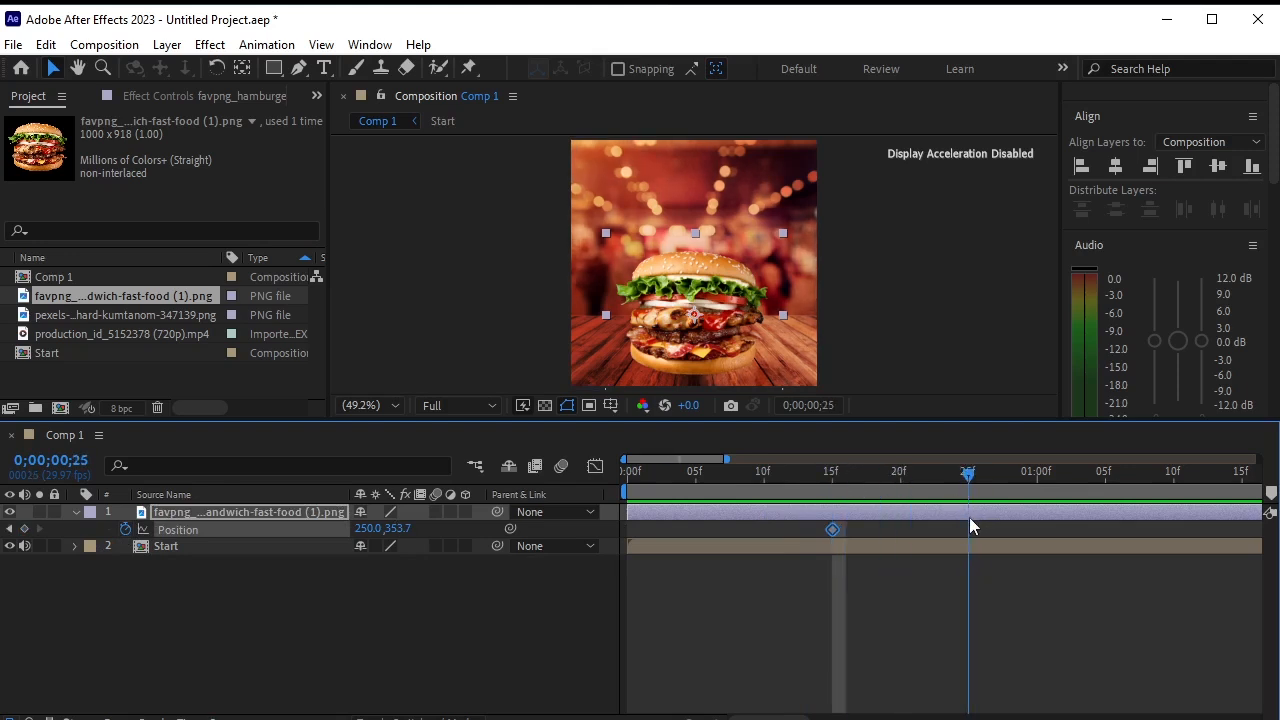
click(23, 533)
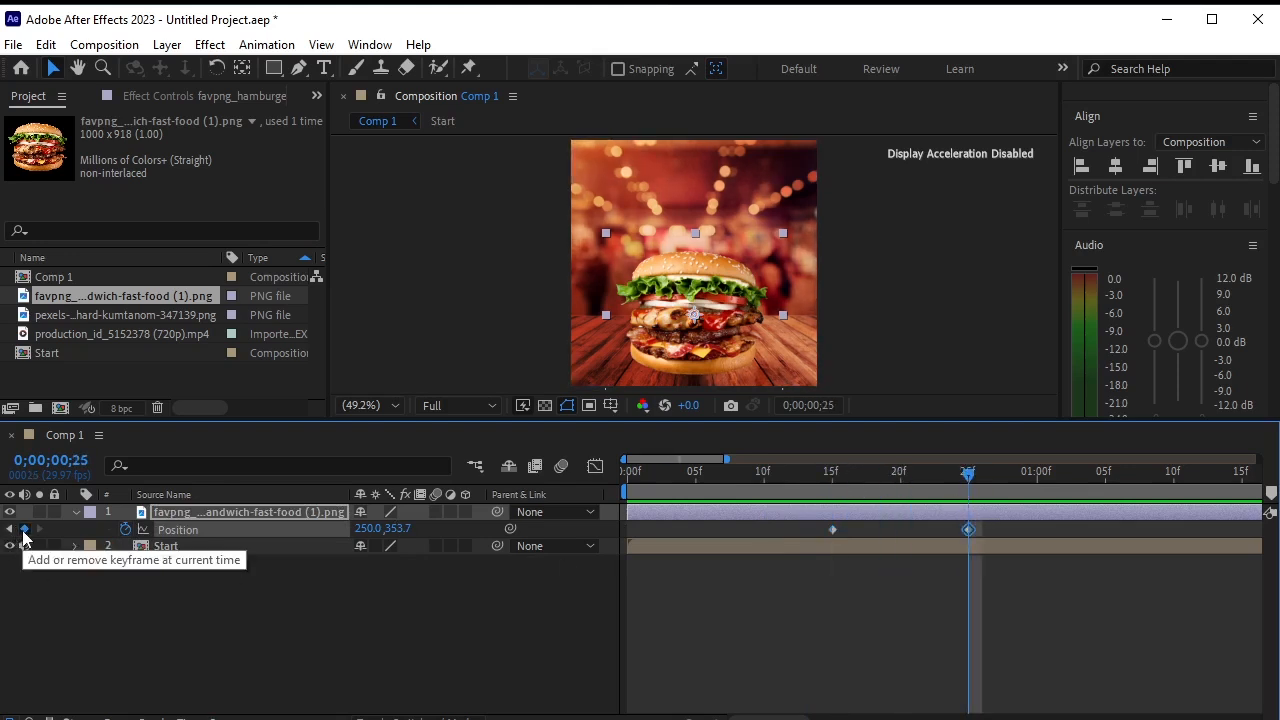
At the 0;00;00;15 keyframe, raise the burger above the frame by setting its Y position to about -144.3.
click(11, 529)
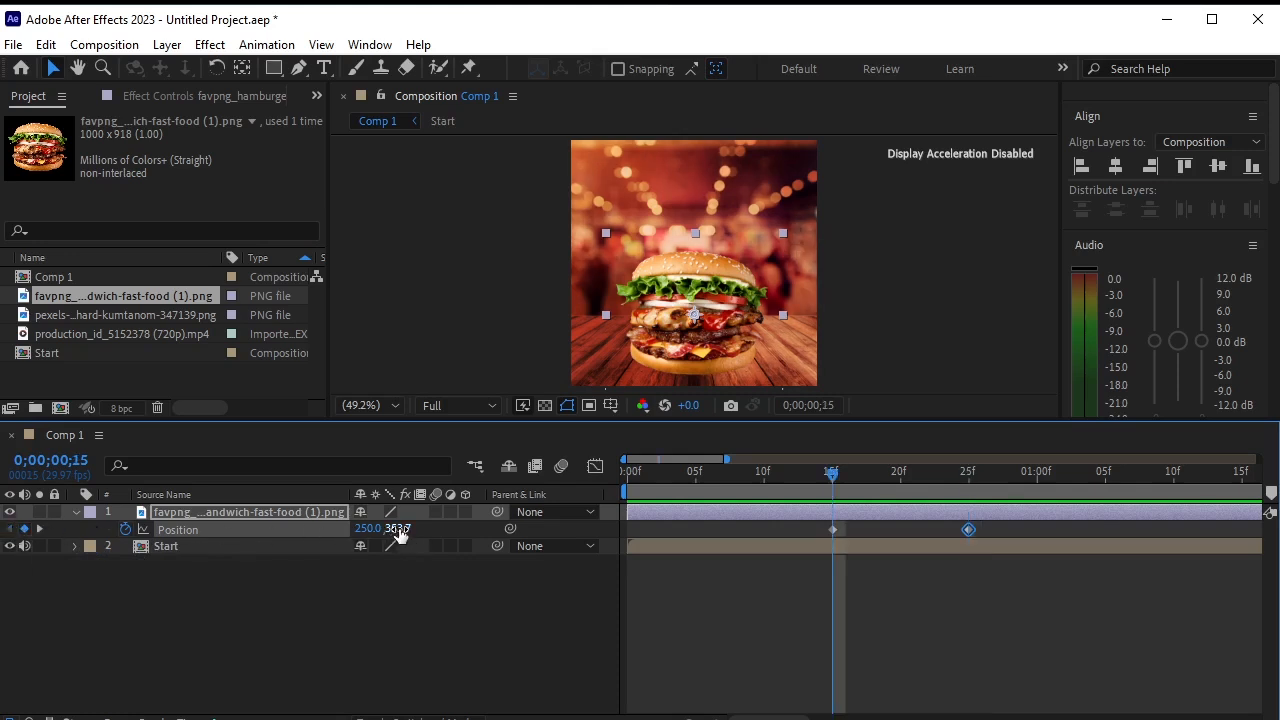
drag(398, 528, 180, 534)
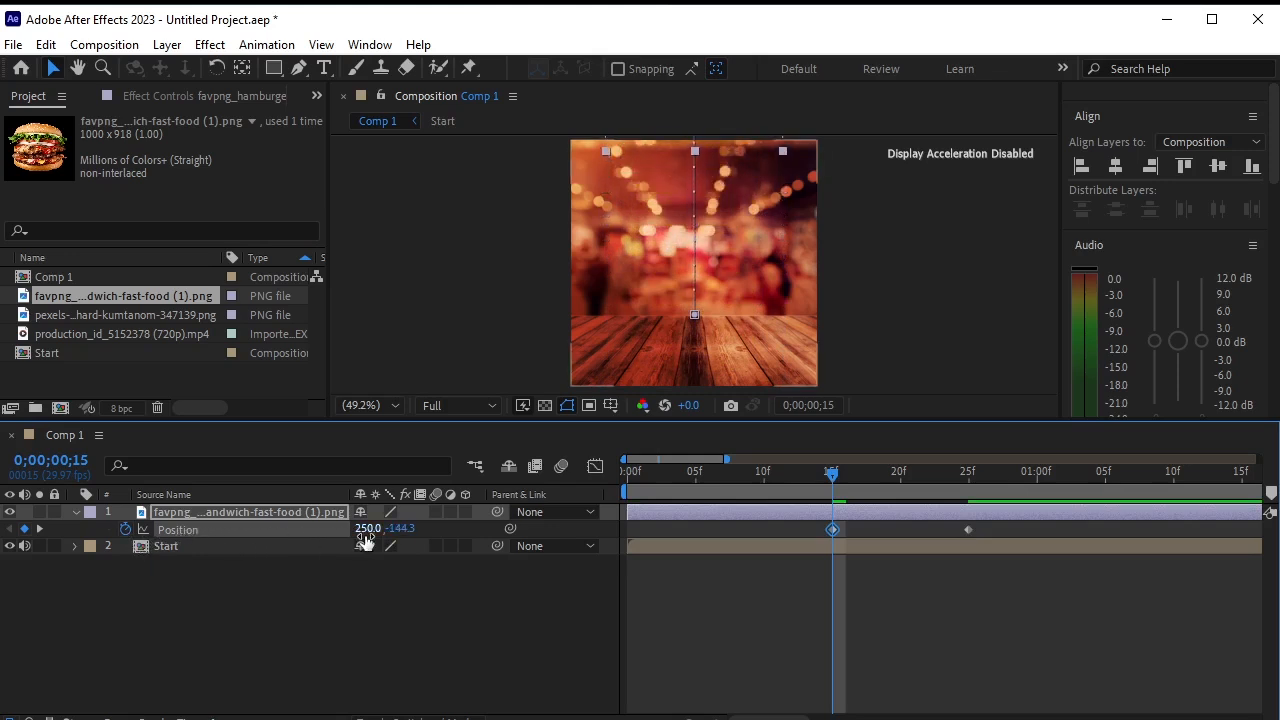
click(397, 528)
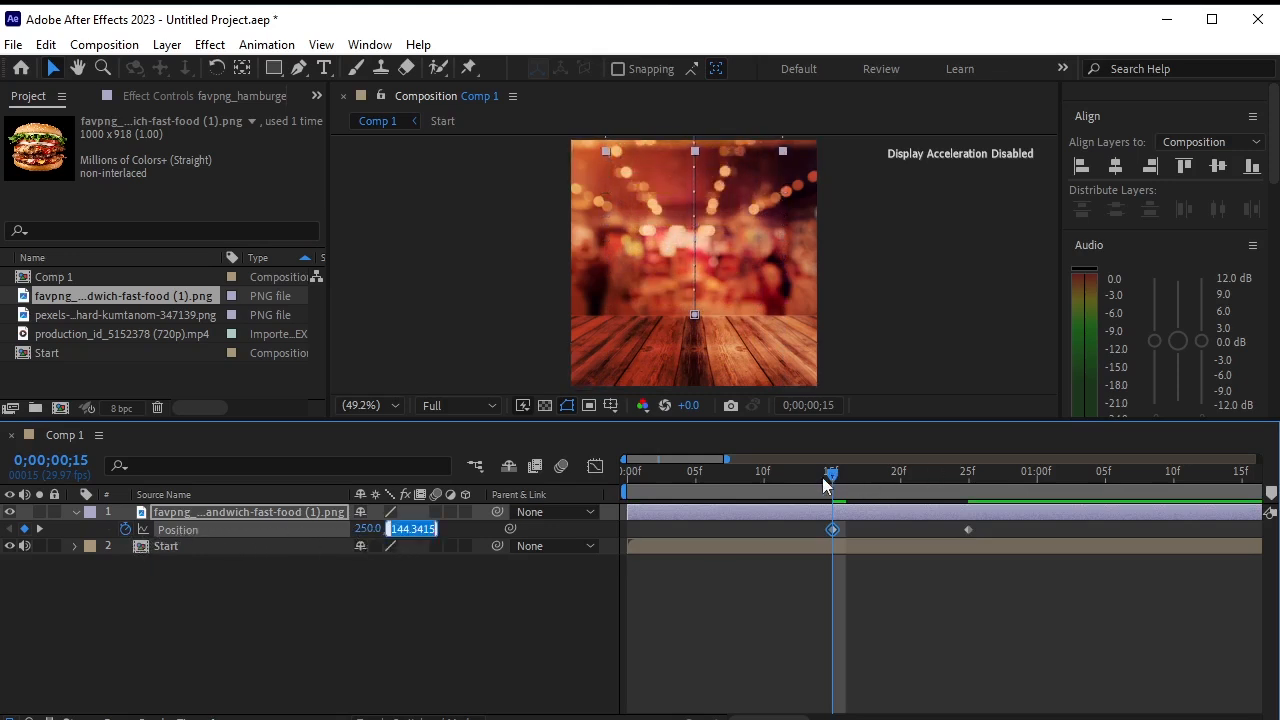
Return to the start of the composition and play the burger's drop animation, stopping at 0;00;01;14.
drag(824, 485, 791, 478)
drag(695, 718, 650, 718)
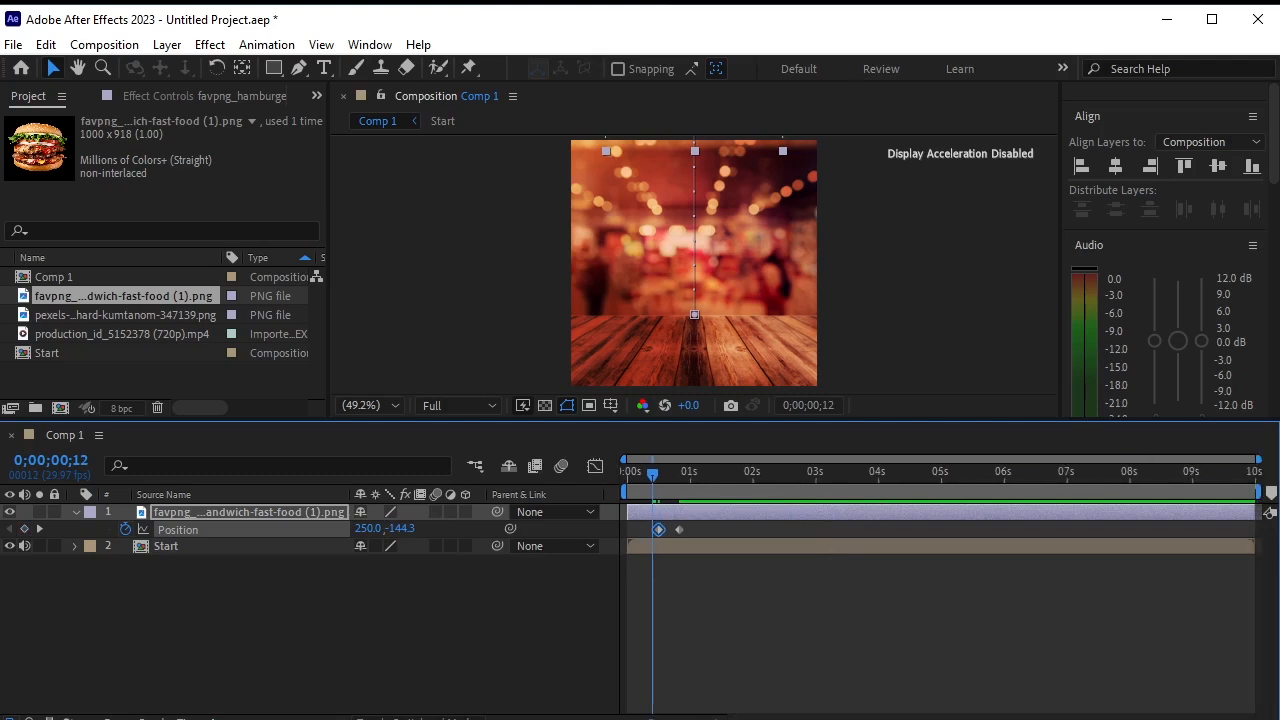
drag(655, 469, 566, 504)
key(space)
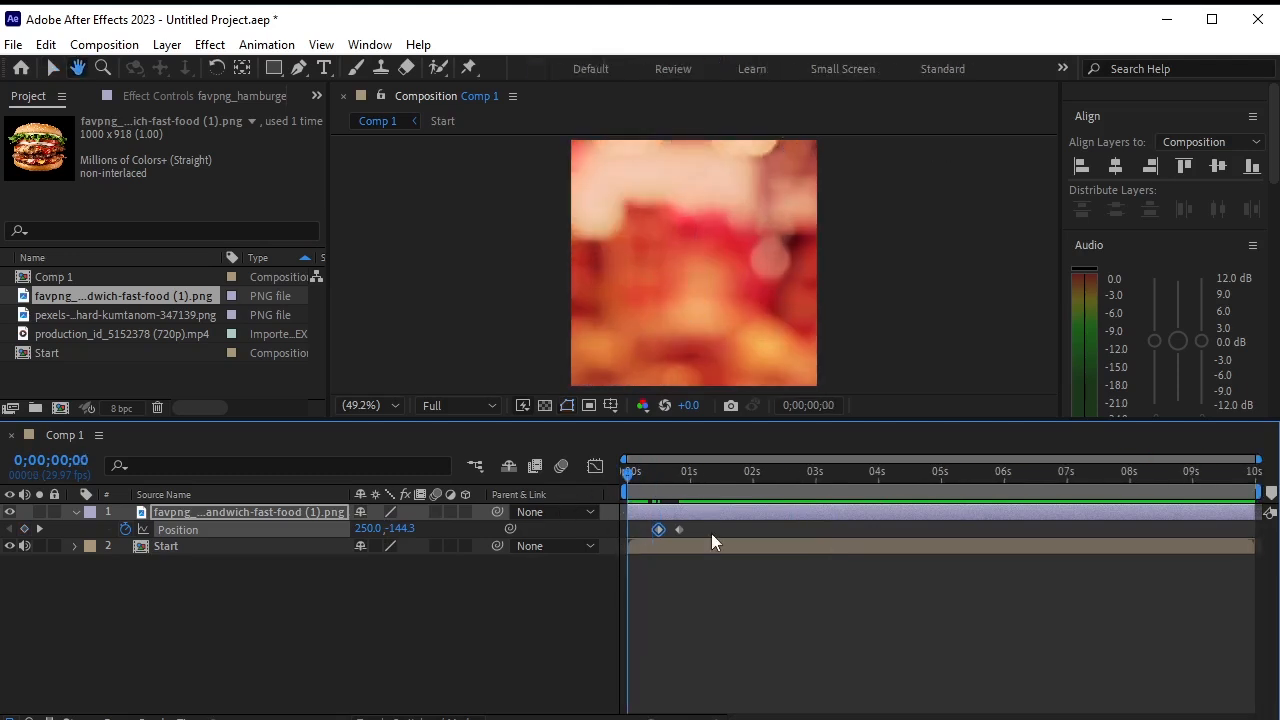
key(space)
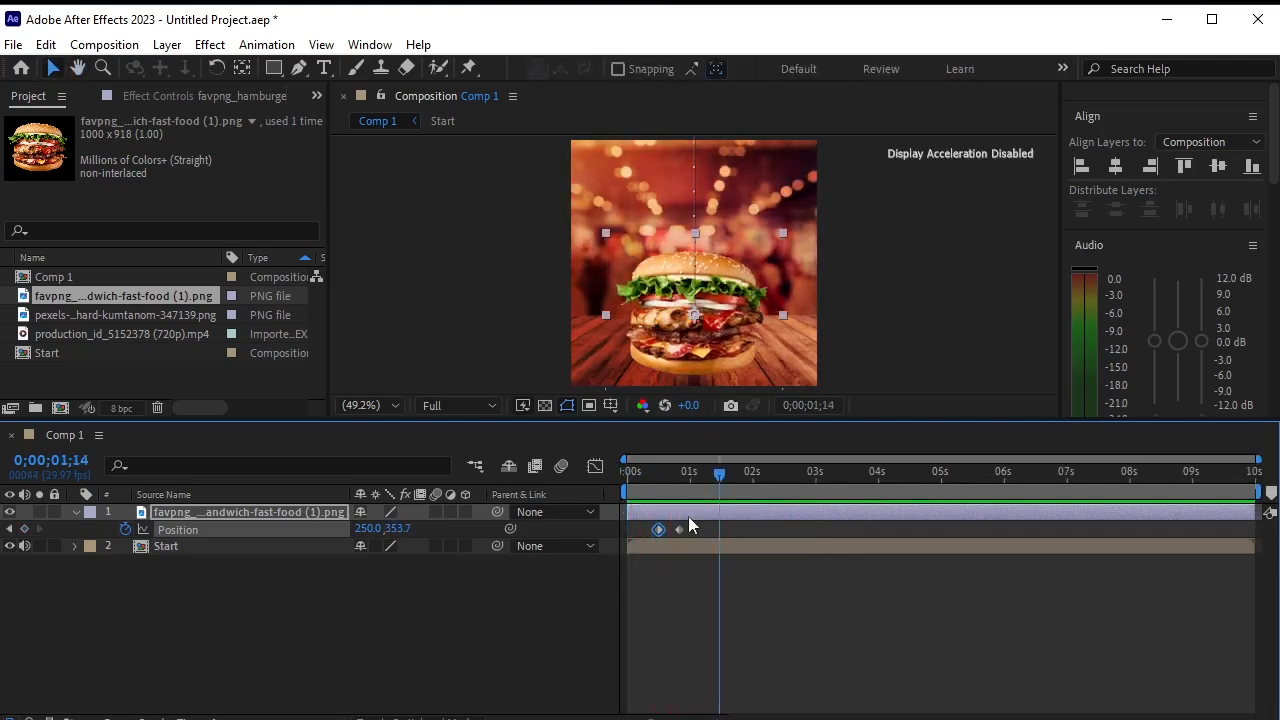
Apply easing to both burger Position keyframes and adjust the first keyframe's handle in the speed graph.
drag(691, 521, 643, 534)
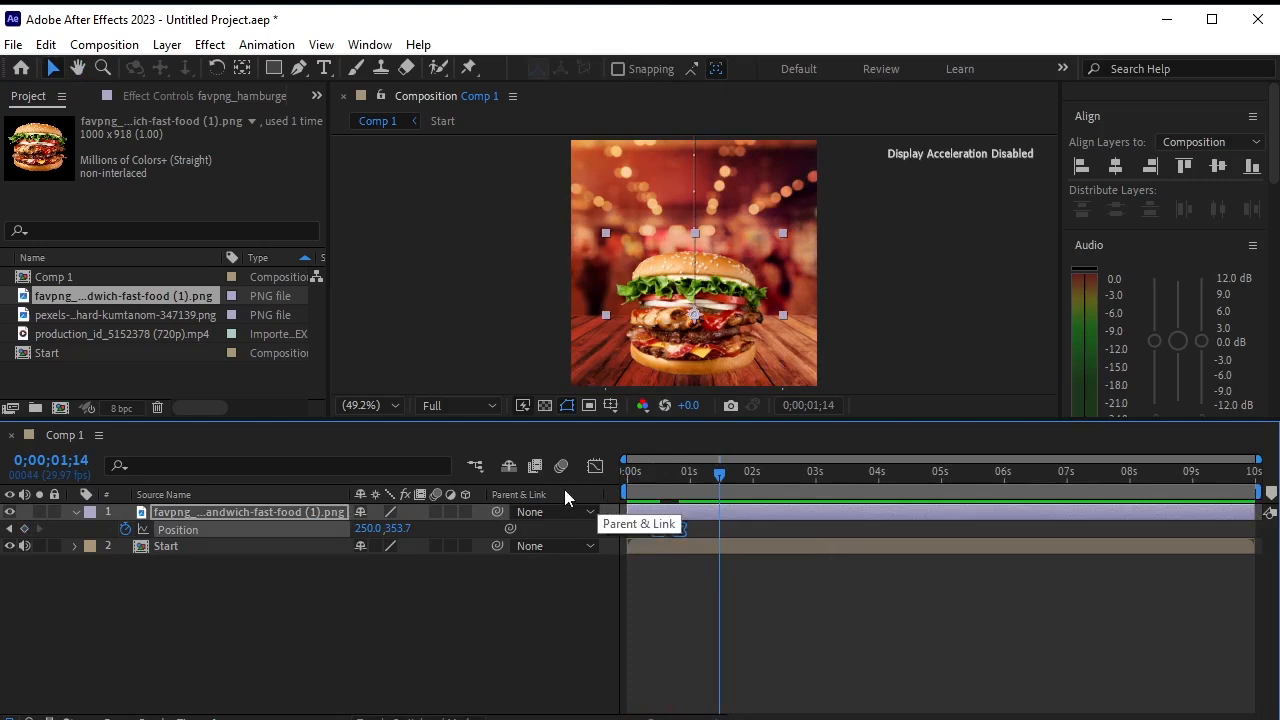
click(594, 466)
drag(686, 472, 649, 514)
drag(640, 645, 680, 694)
key(equal)
key(equal)
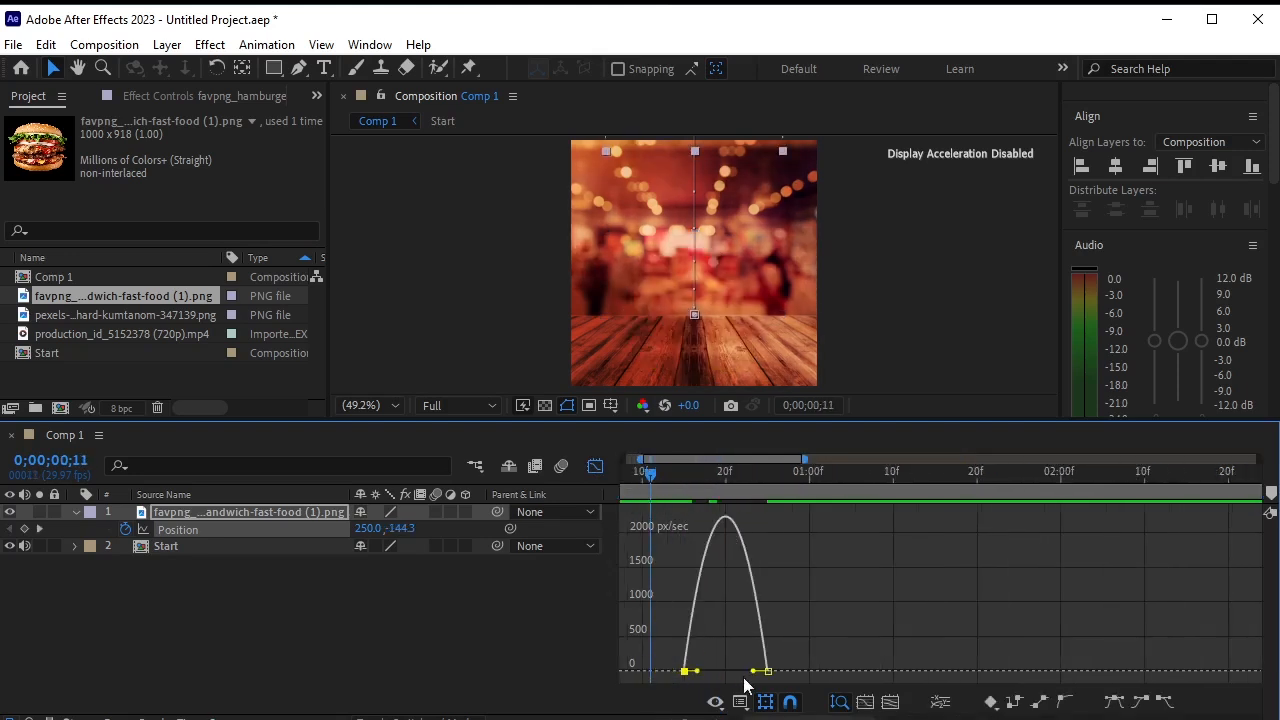
drag(697, 671, 752, 671)
click(602, 466)
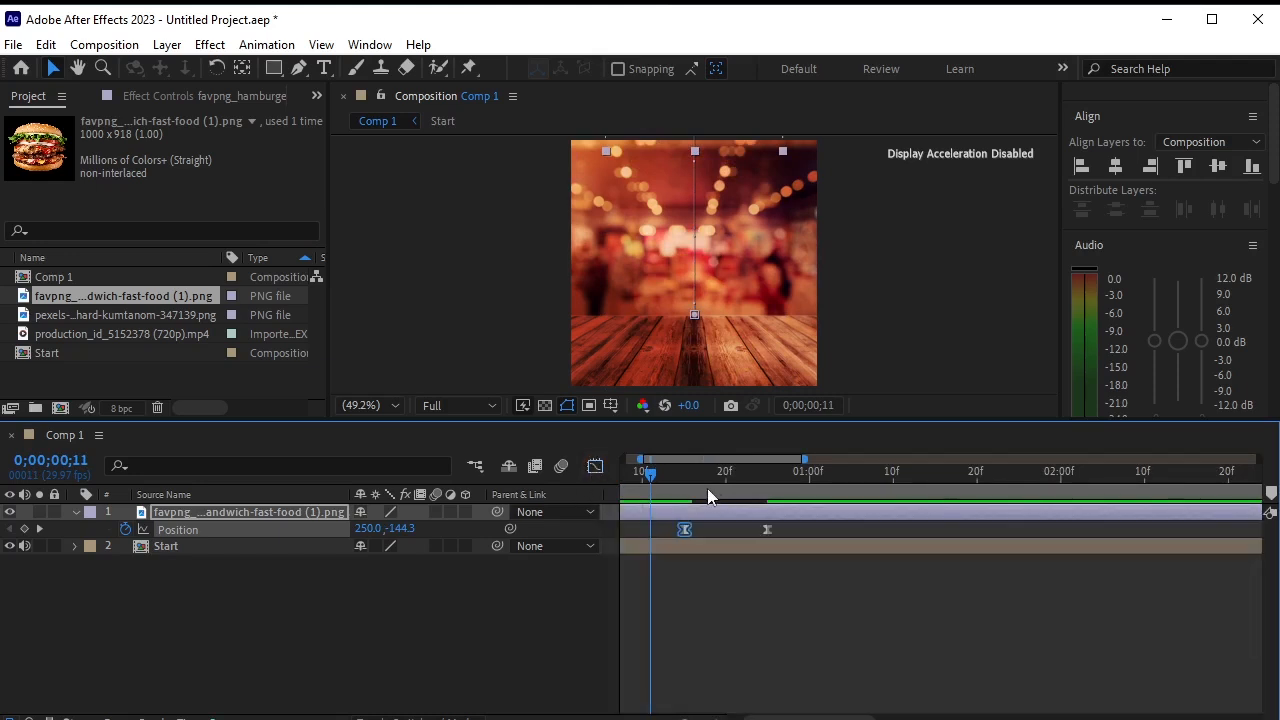
Play the composition to review the eased burger drop, stopping at 0;00;01;14.
key(space)
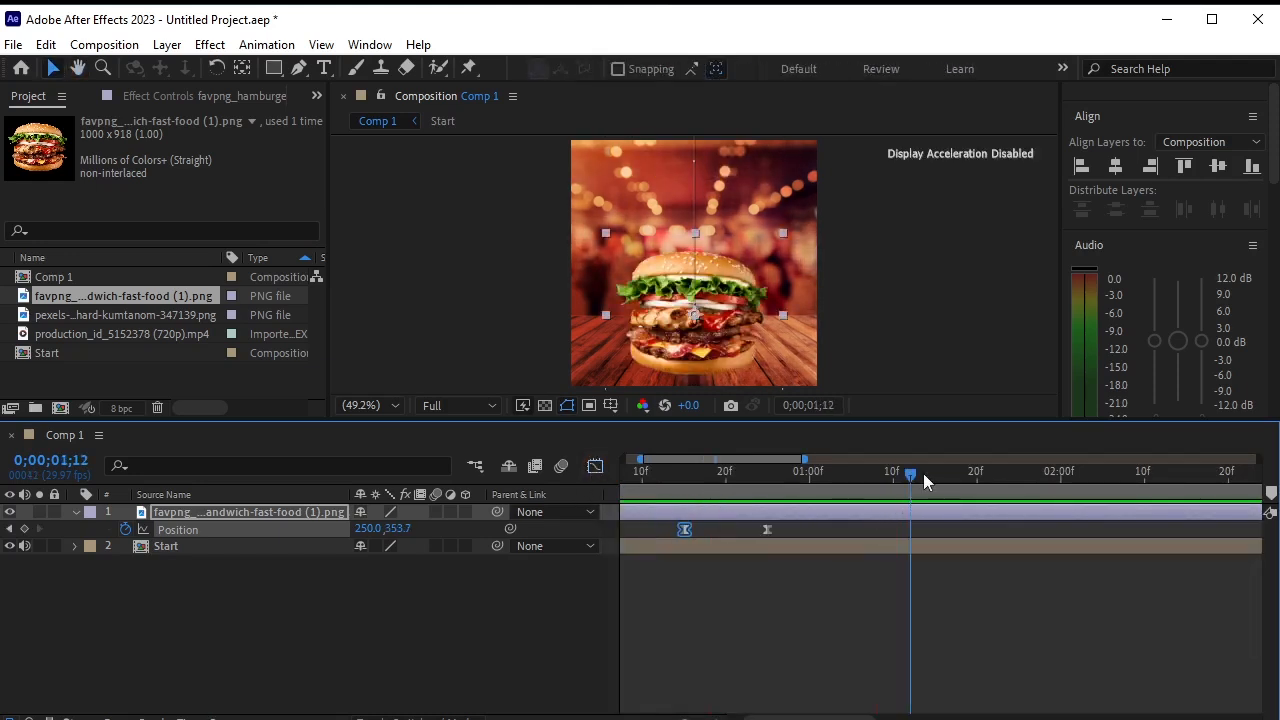
key(space)
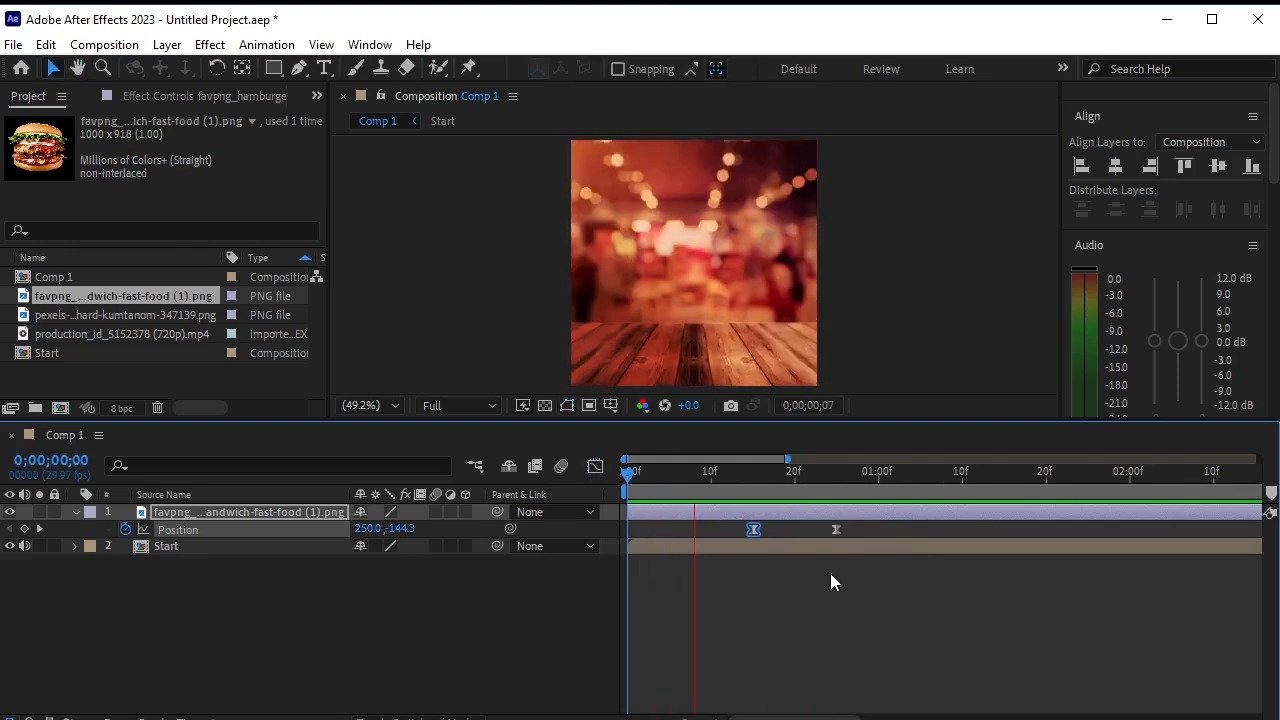
key(space)
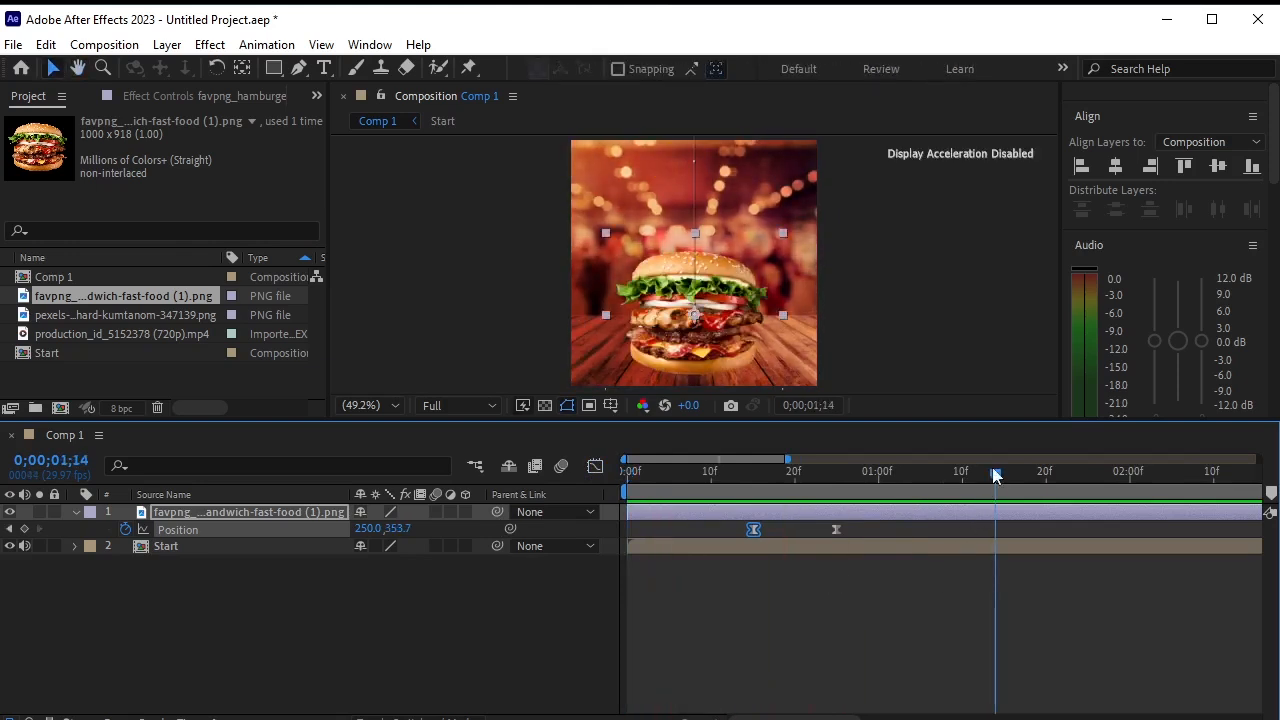
Move the current time to 0;00;00;26, collapse the burger layer's properties and deselect the layer.
drag(979, 474, 845, 514)
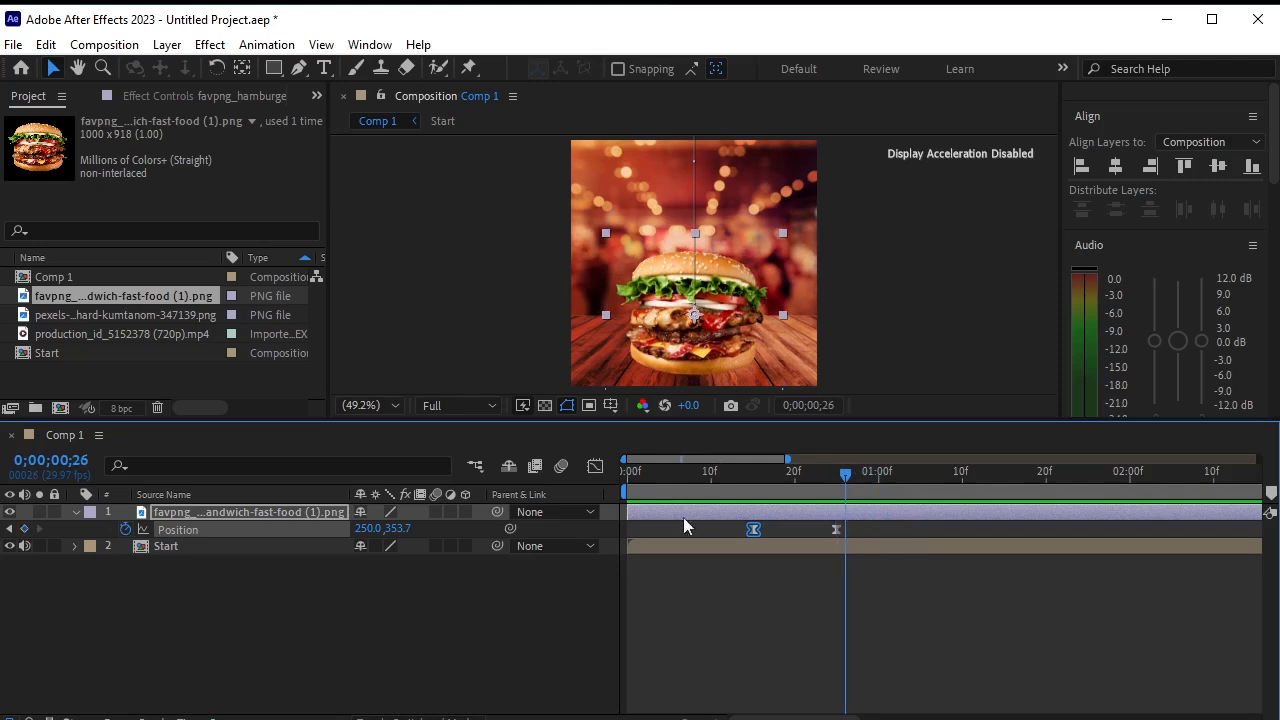
click(72, 512)
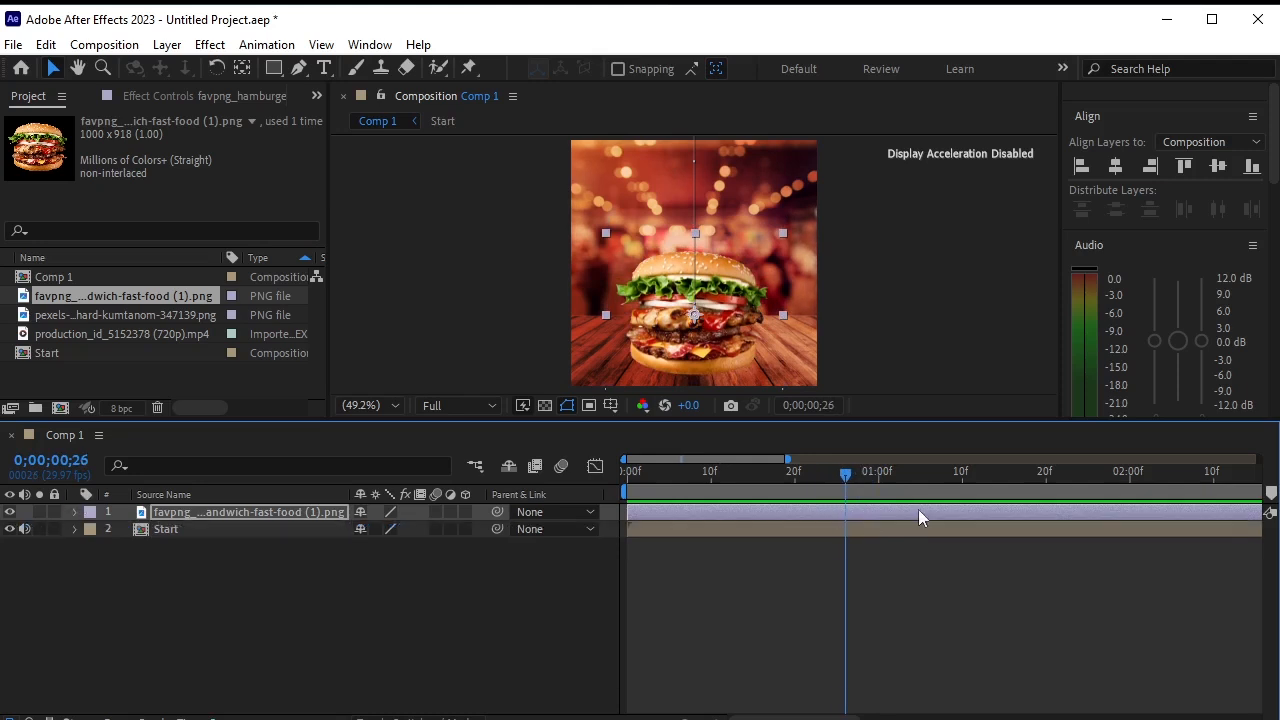
click(163, 563)
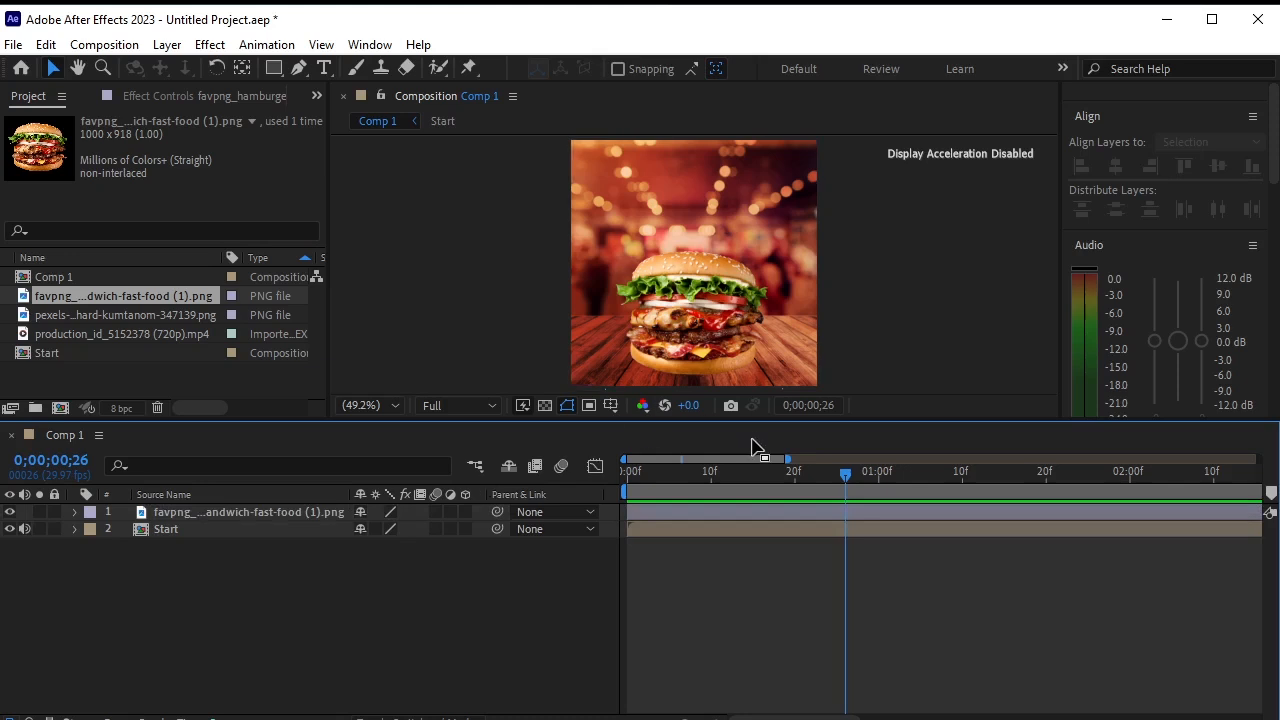
Add a text layer reading "HOT & SPICY" near the upper edge of the composition, above the burger.
click(324, 68)
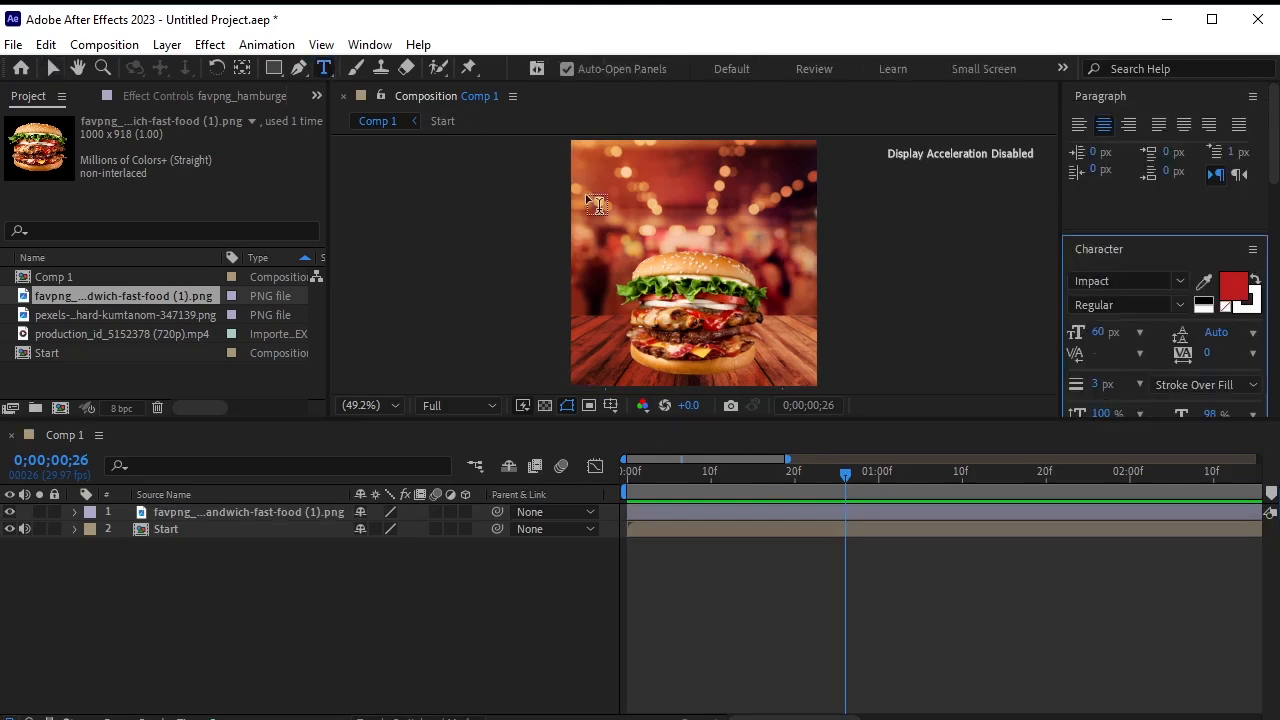
click(645, 183)
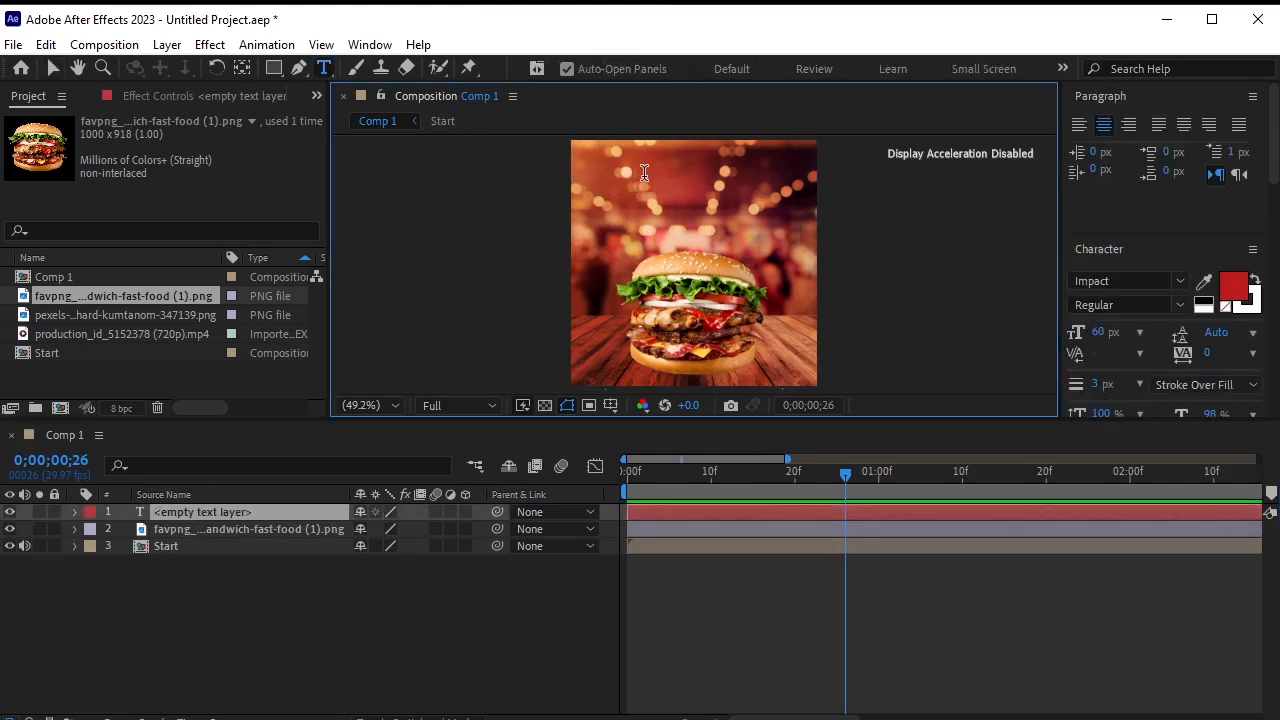
text(HOT &)
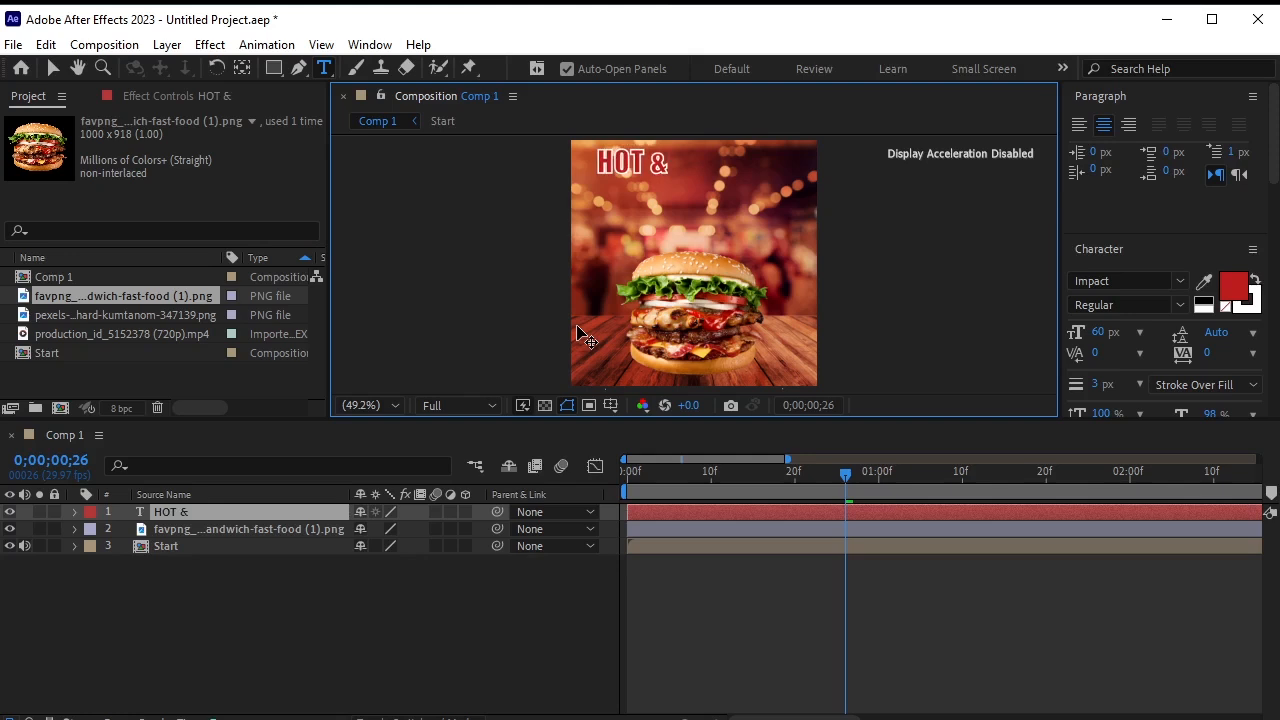
text( SPICY)
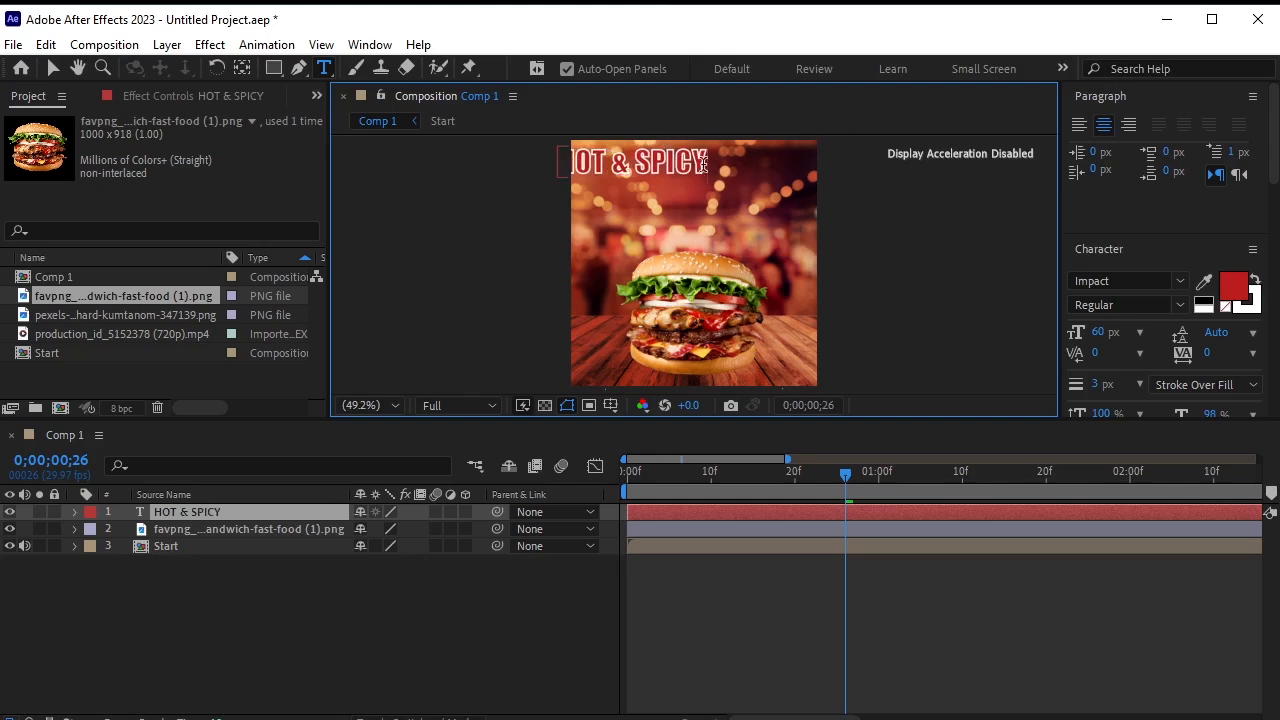
Change the fill of the "HOT & SPICY" text to bright orange and remove its stroke.
drag(704, 164, 502, 164)
click(1233, 287)
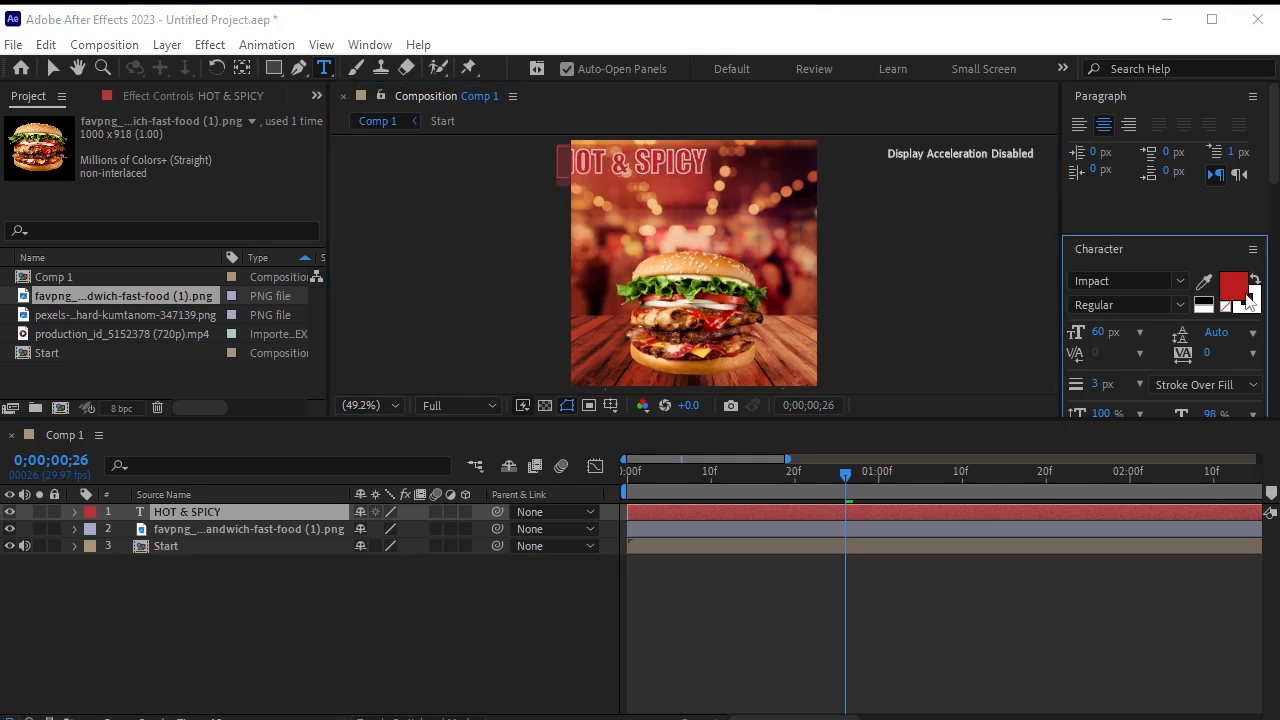
mouse_move(1053, 591)
mouse_down()
mouse_move(1055, 572)
mouse_move(1058, 592)
mouse_up()
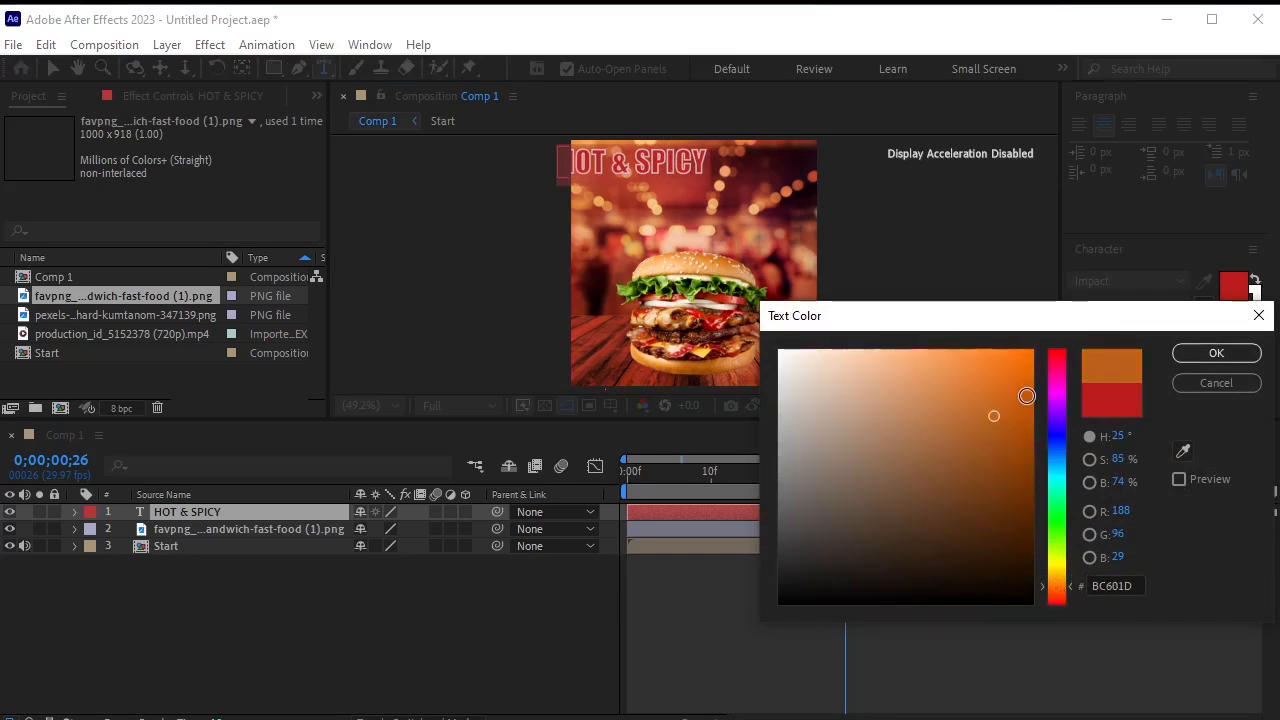
drag(1025, 400, 1040, 331)
click(1214, 353)
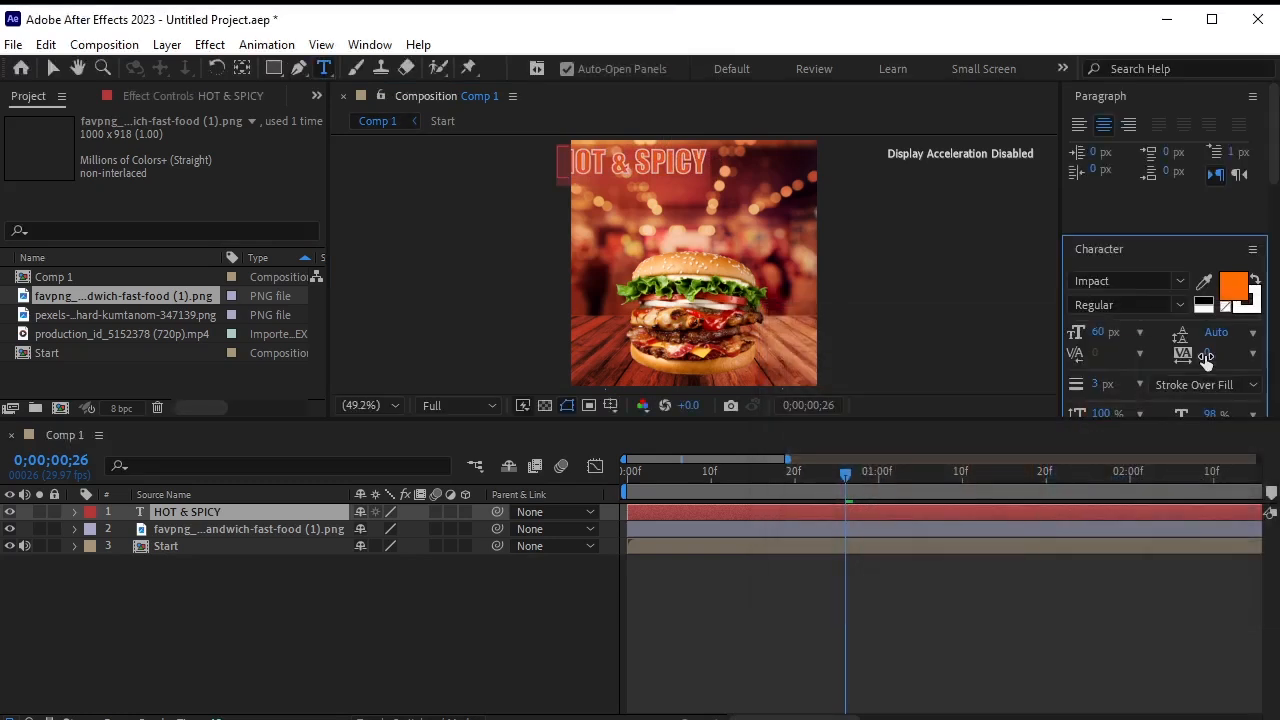
click(1250, 309)
click(1227, 308)
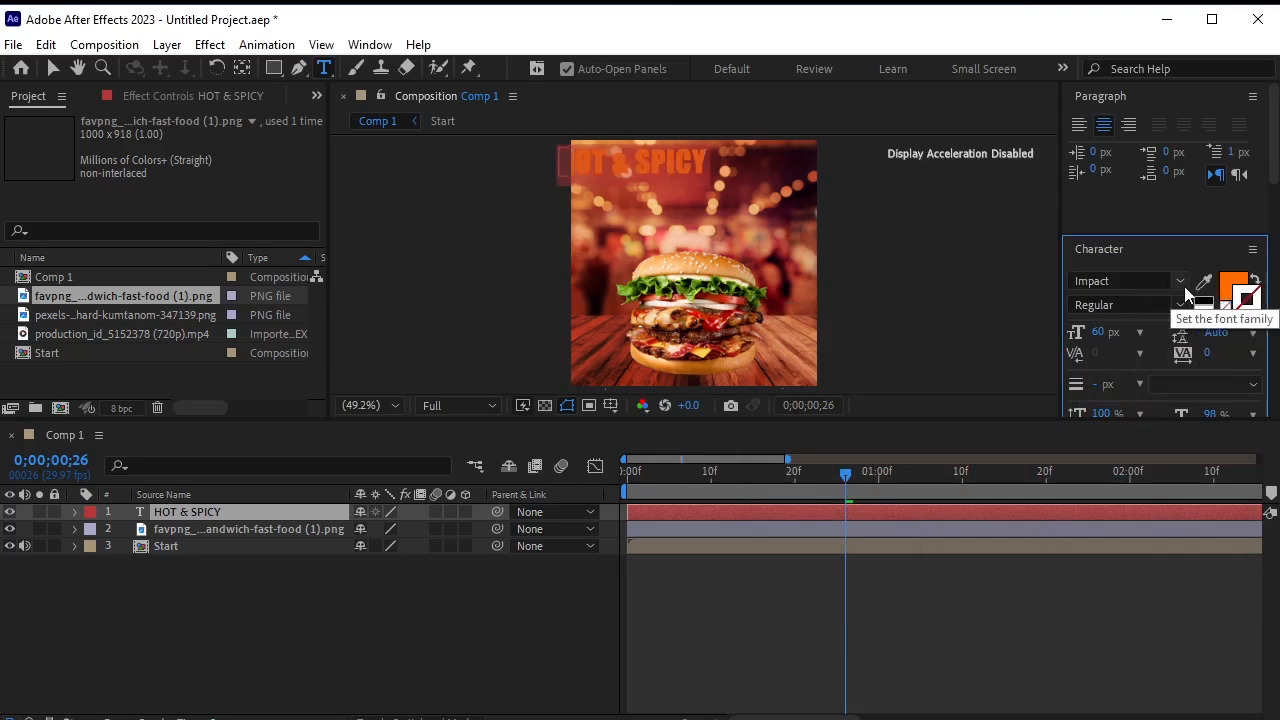
Set the font of the "HOT & SPICY" text to Mistral.
click(1184, 286)
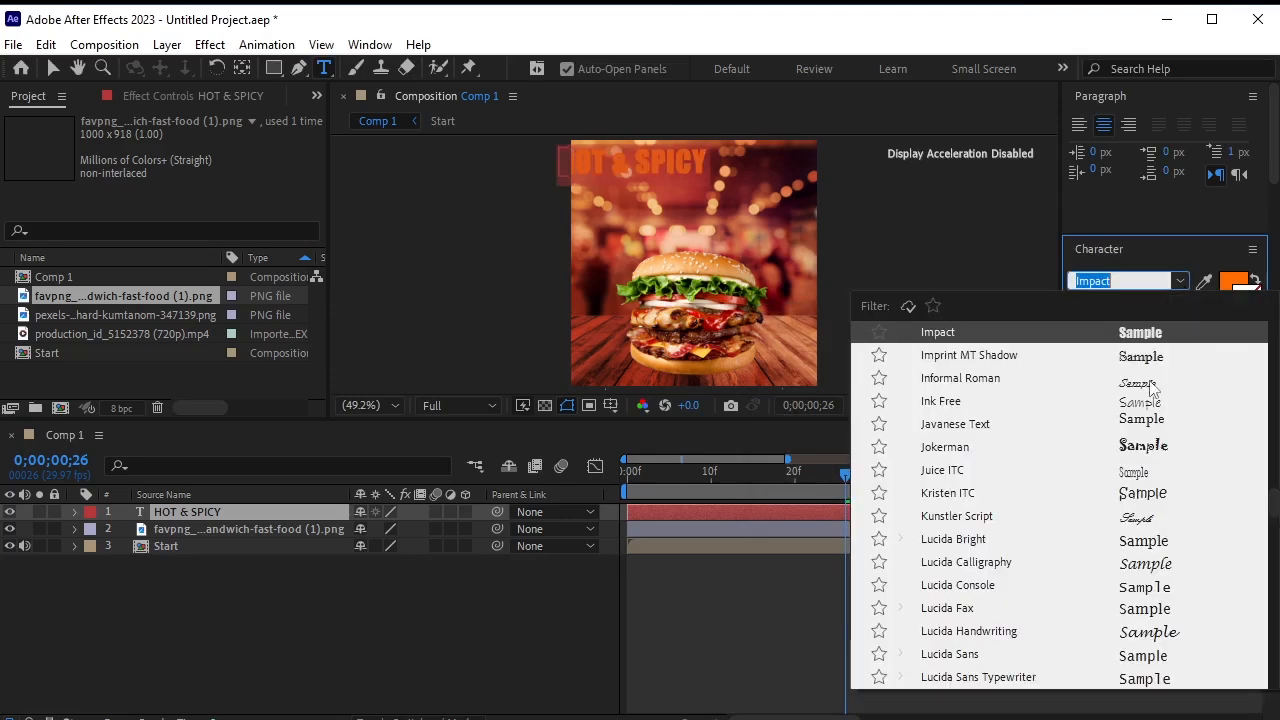
scroll(1150, 388, down, 1)
scroll(1150, 388, down, 4)
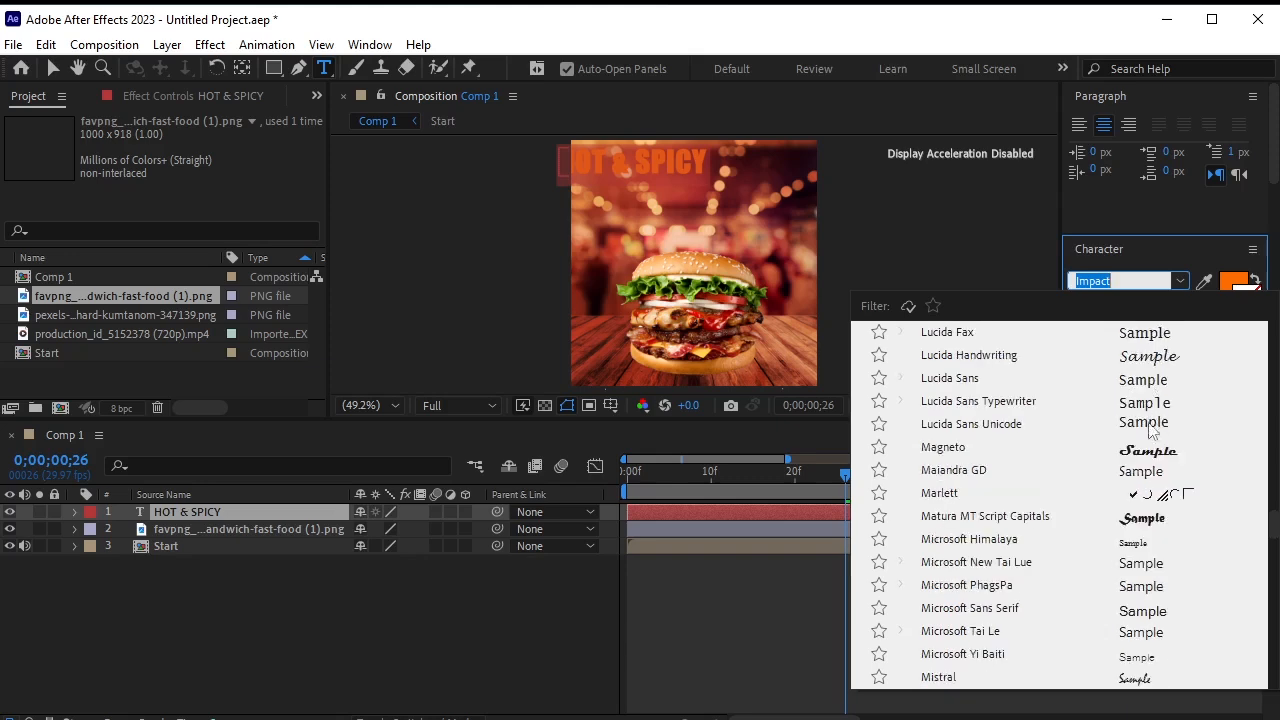
scroll(1155, 388, down, 3)
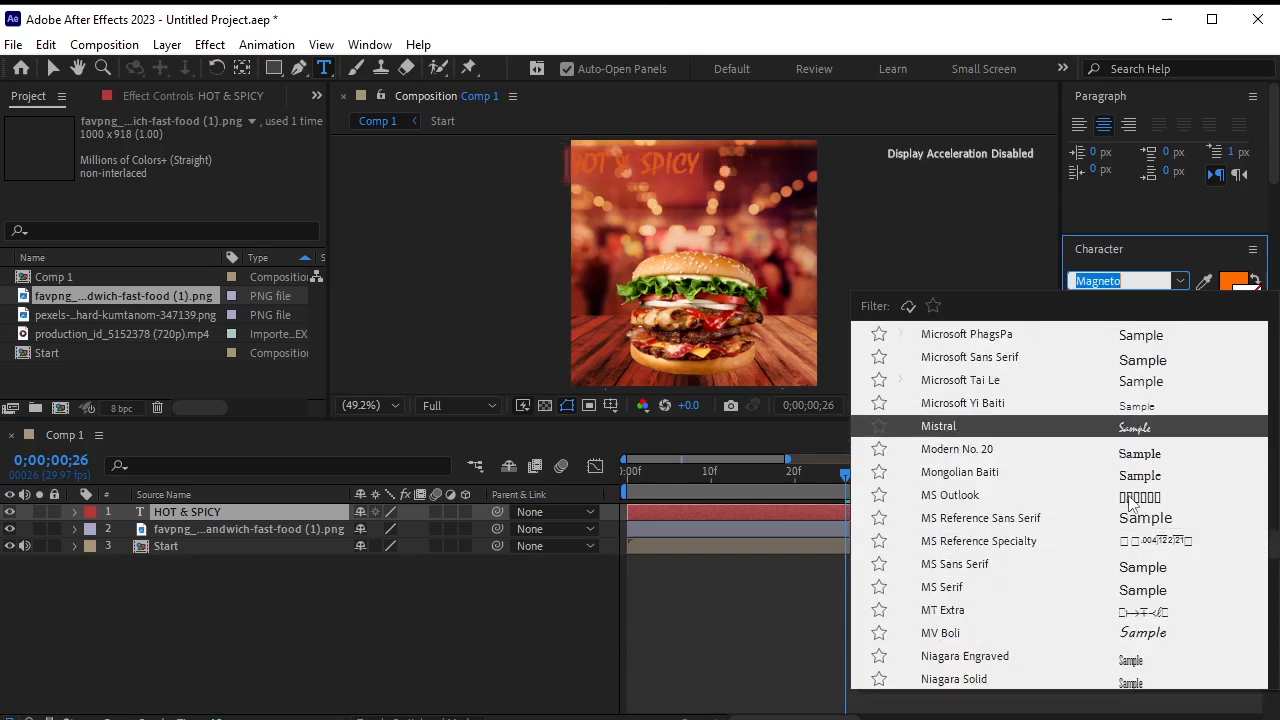
click(1170, 427)
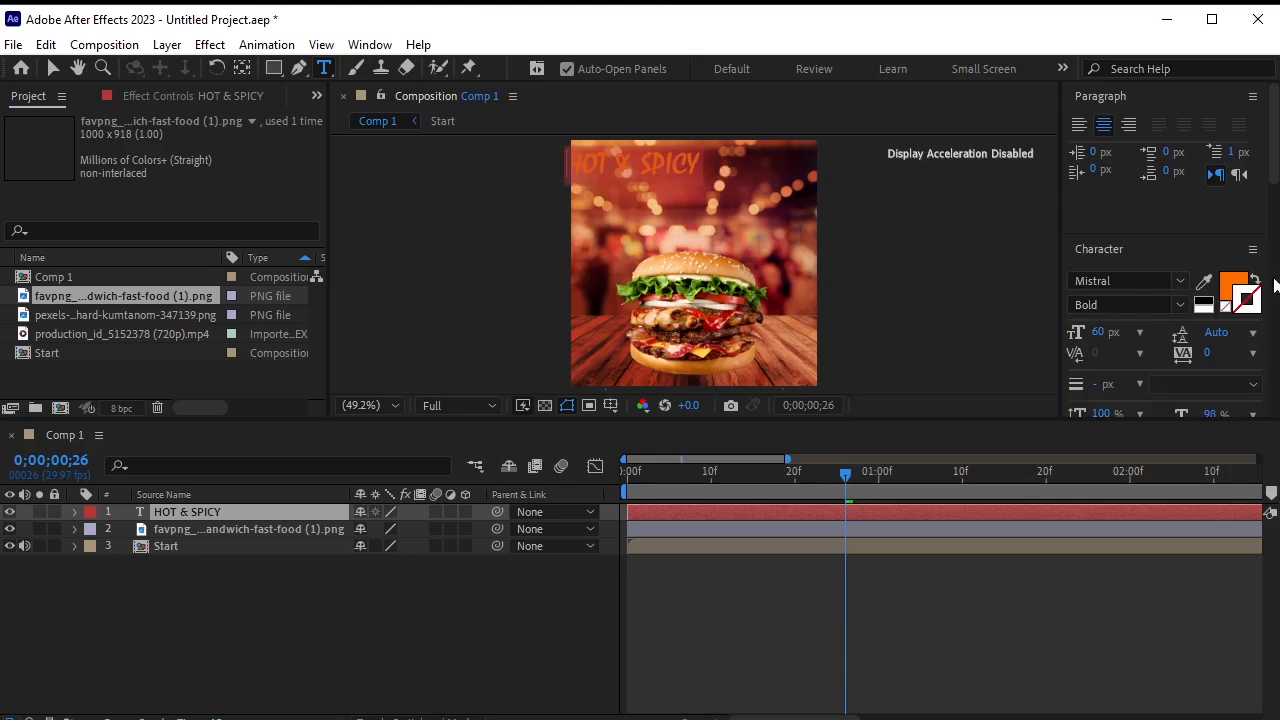
Give the "HOT & SPICY" text a white stroke and centre it horizontally in the composition.
click(1250, 298)
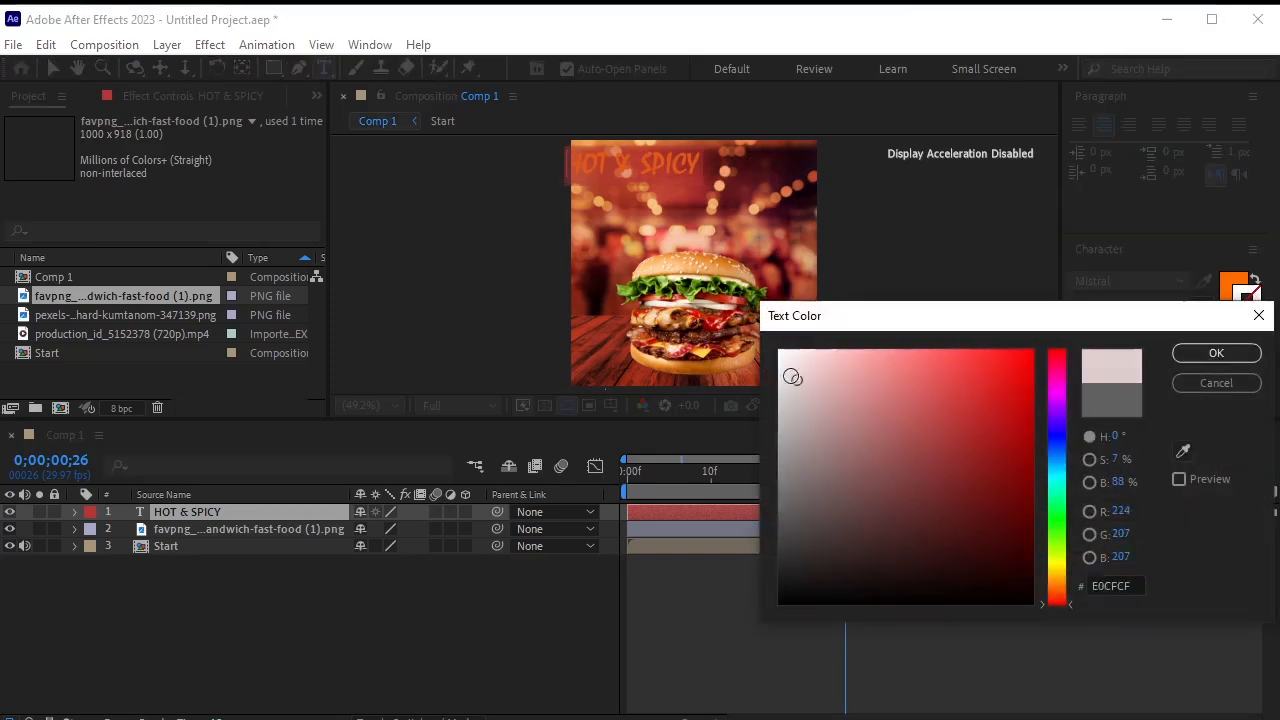
click(1212, 353)
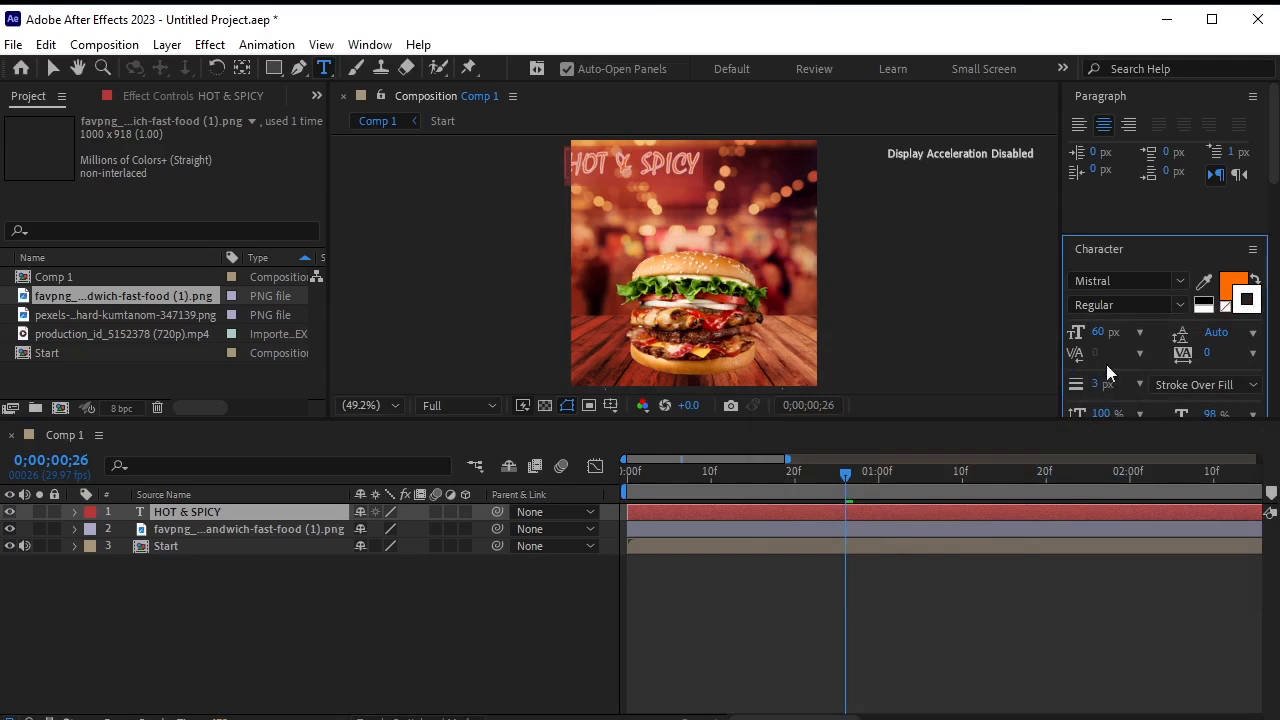
scroll(1136, 242, up, 5)
scroll(1147, 295, down, 8)
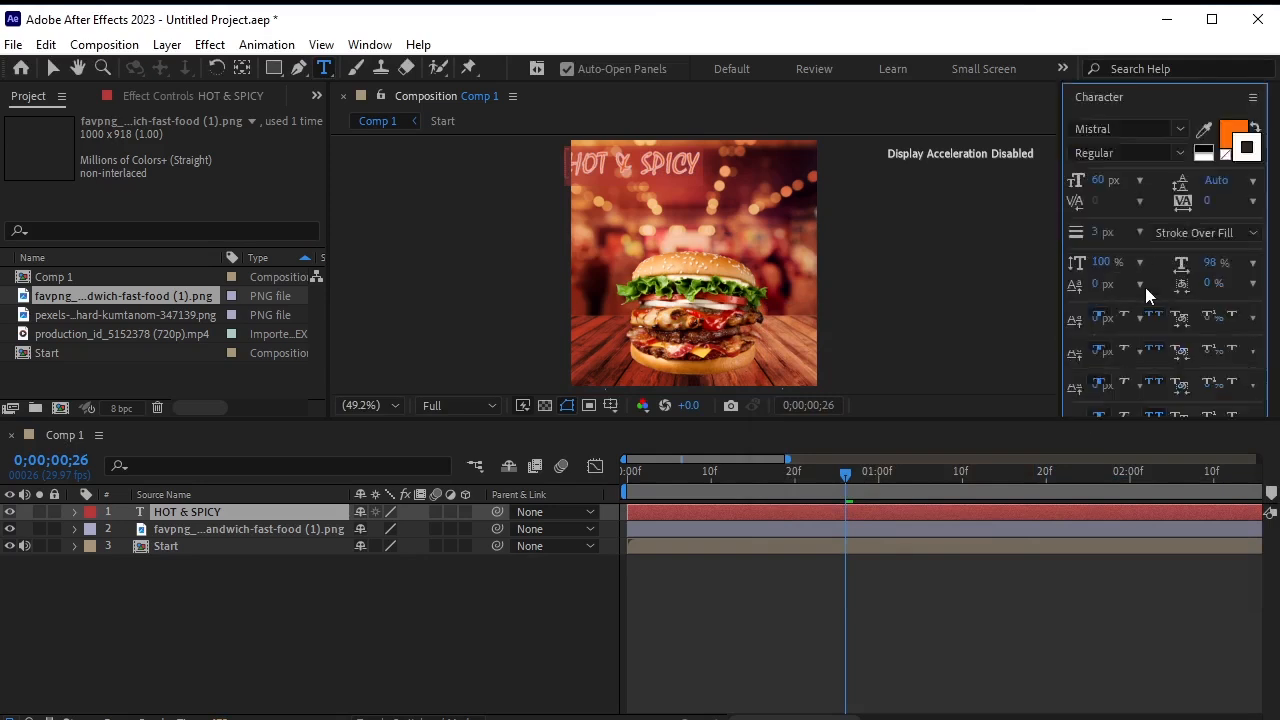
click(1118, 268)
key(Caps_Lock)
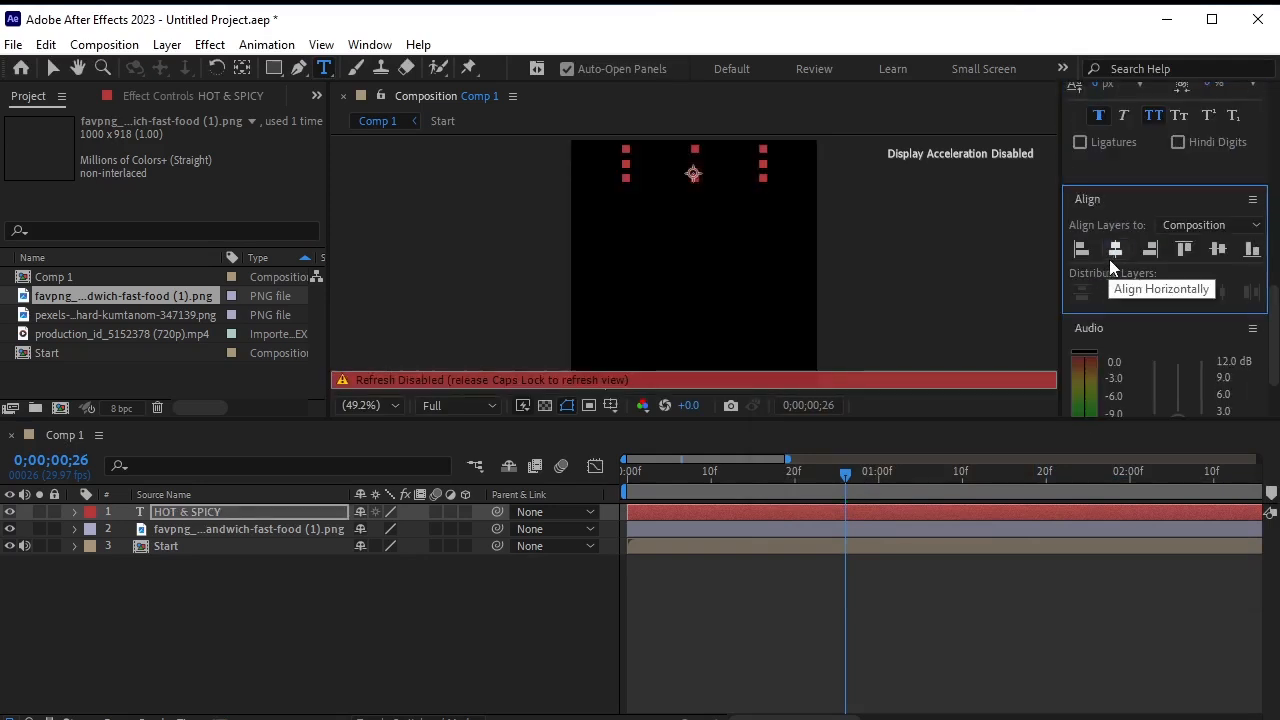
key(Caps_Lock)
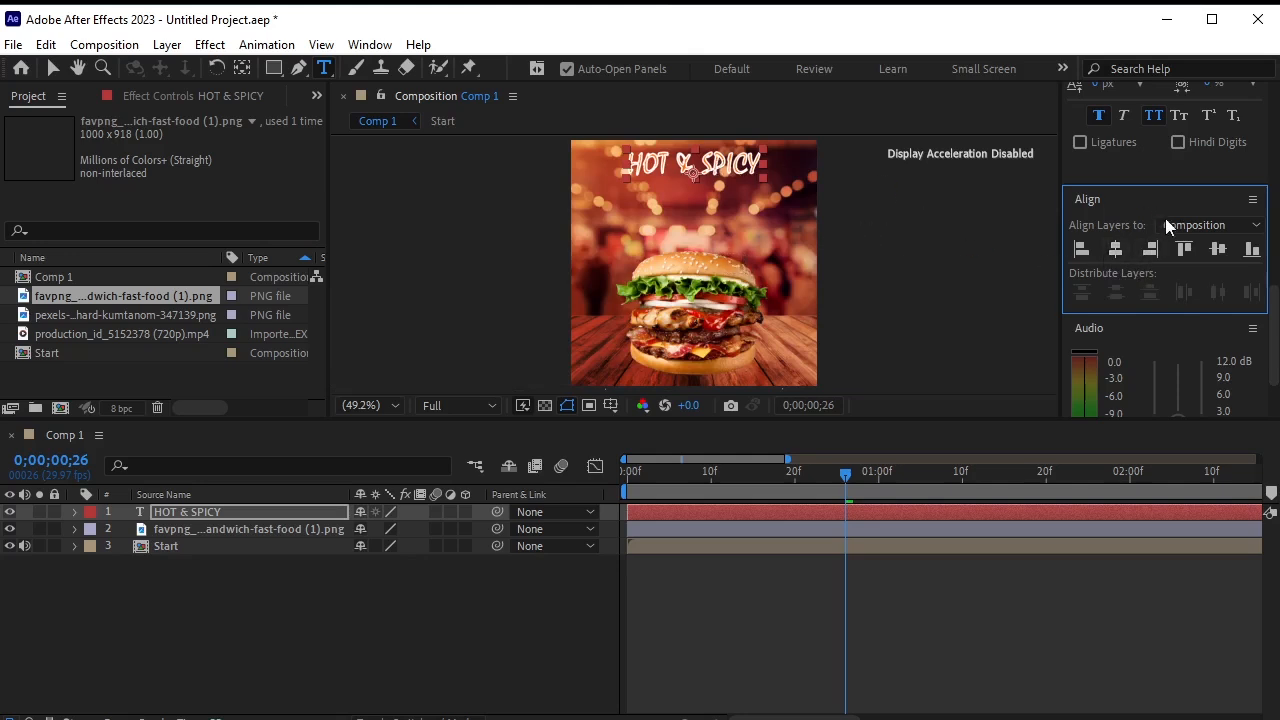
Set the "HOT & SPICY" text to Fill Over Stroke with a 5 px stroke width.
scroll(1232, 235, up, 3)
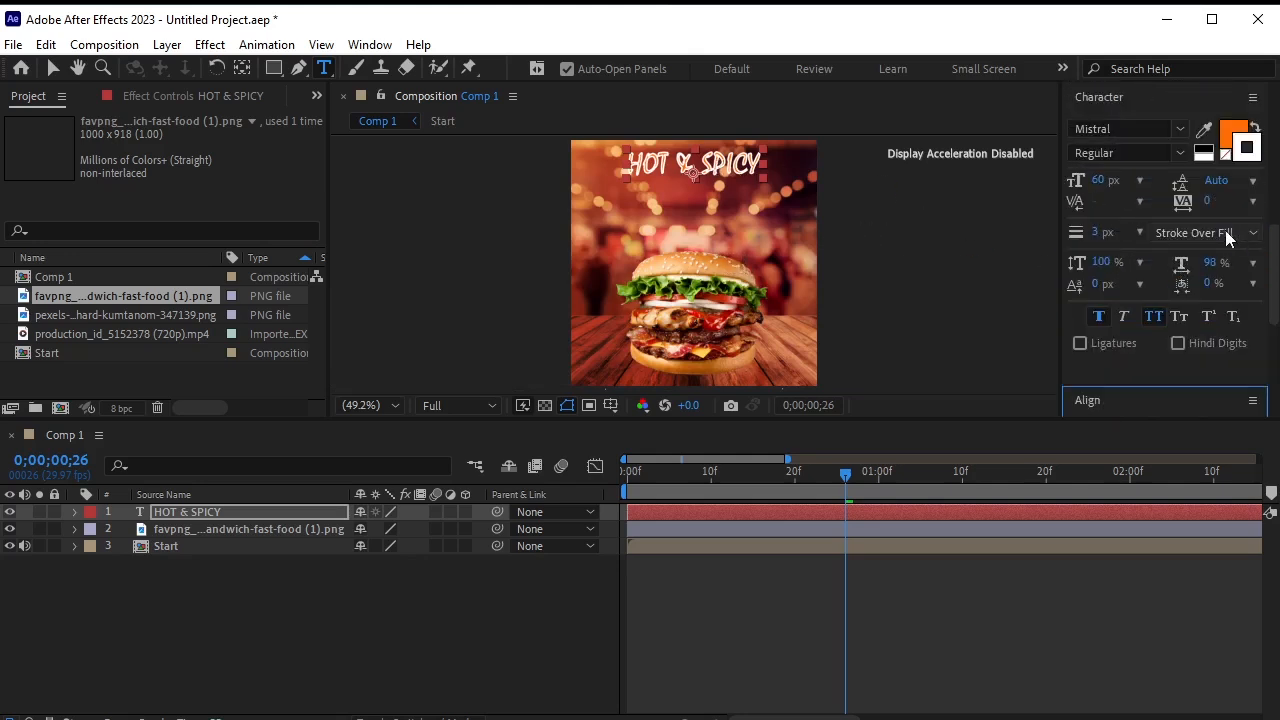
click(1229, 233)
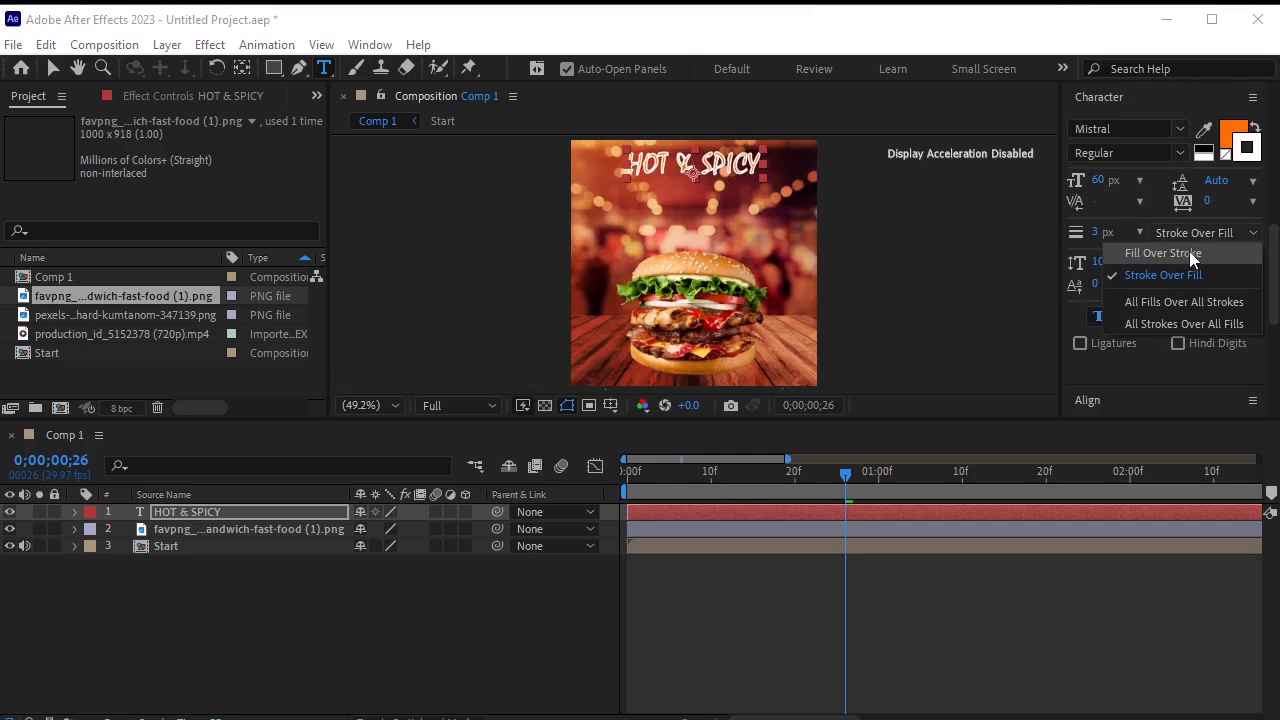
click(1198, 260)
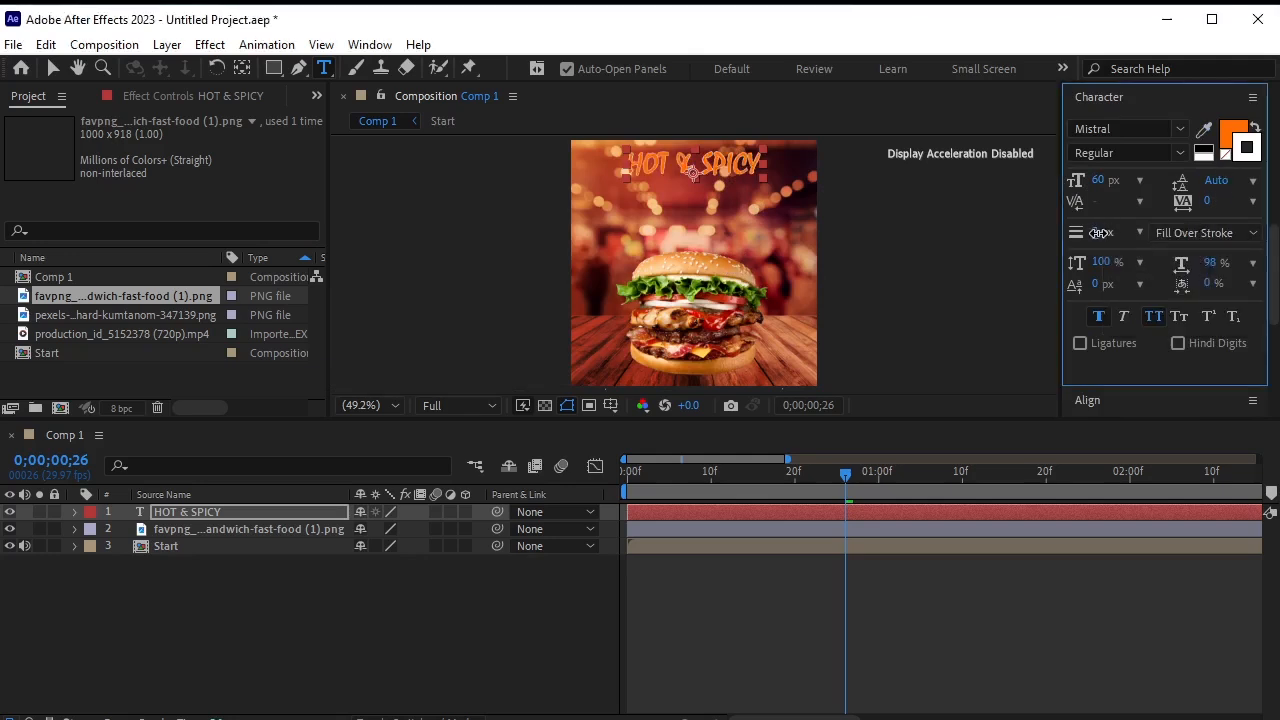
drag(1099, 233, 1106, 240)
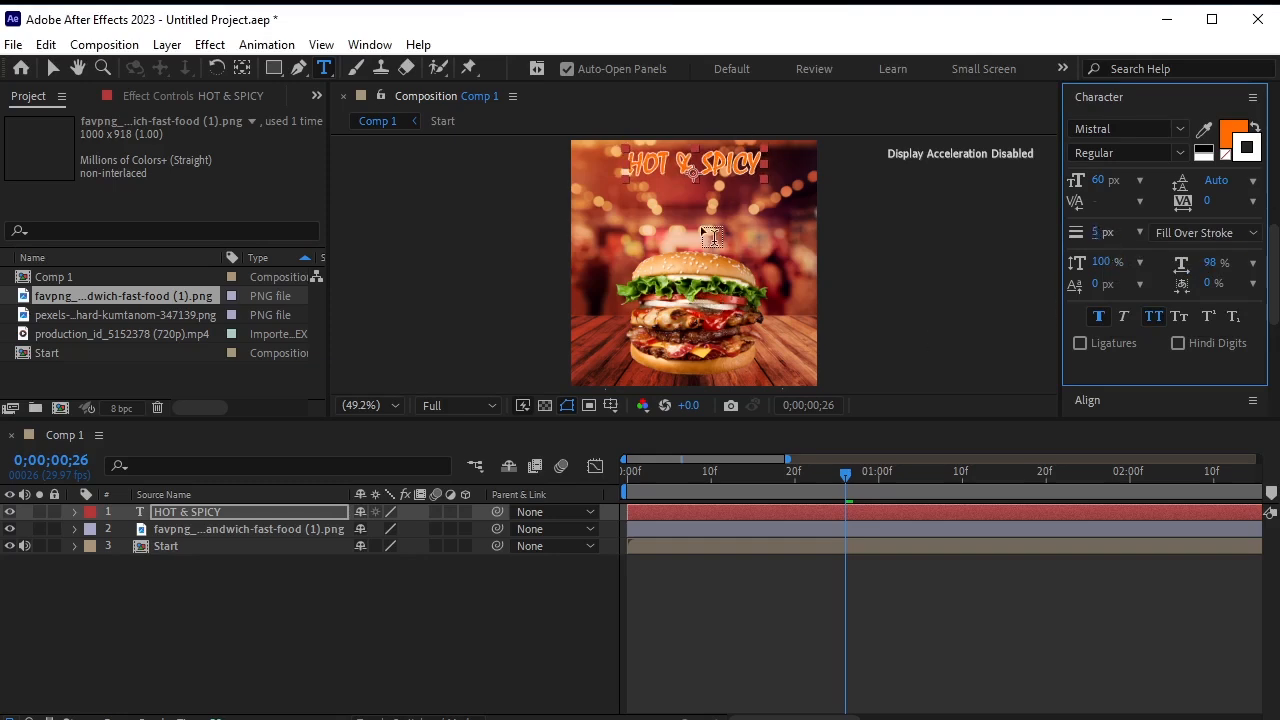
Move the "HOT & SPICY" text slightly down from the composition's upper edge and centre it horizontally again.
scroll(712, 235, up, 4)
scroll(708, 218, down, 4)
scroll(708, 205, up, 2)
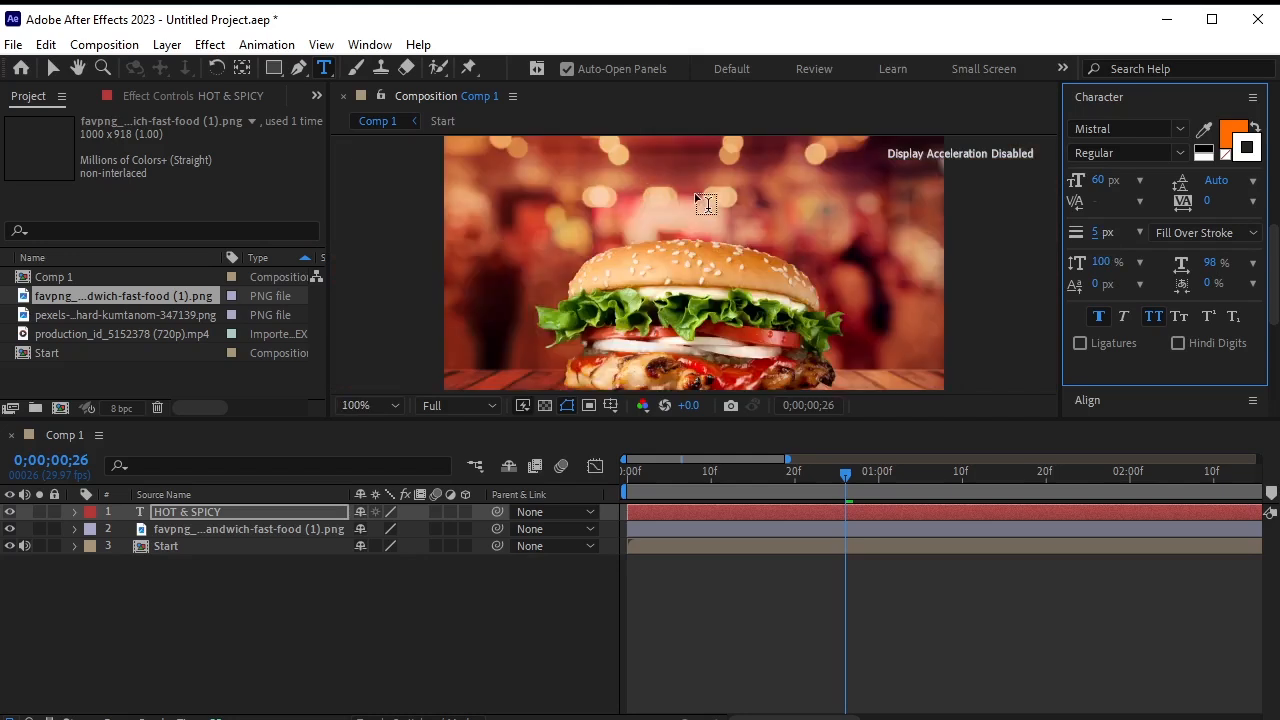
click(52, 67)
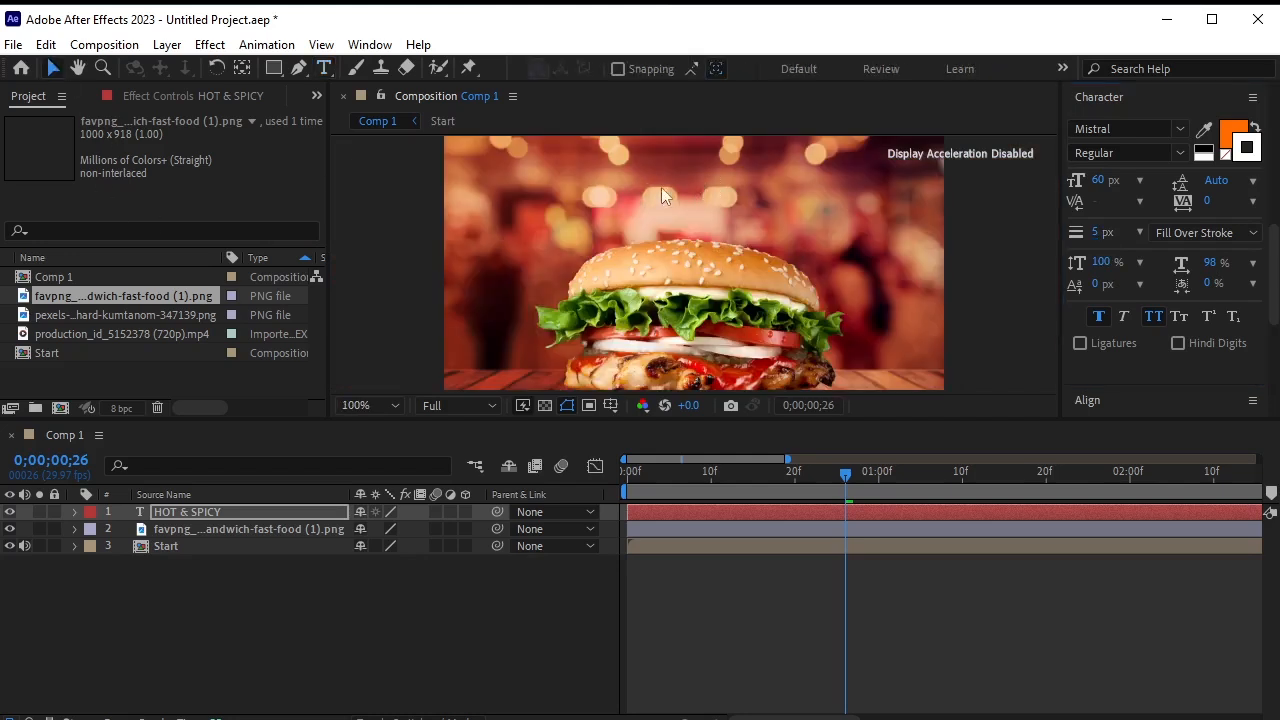
key(space)
drag(688, 177, 686, 335)
drag(748, 229, 758, 270)
scroll(1175, 320, down, 2)
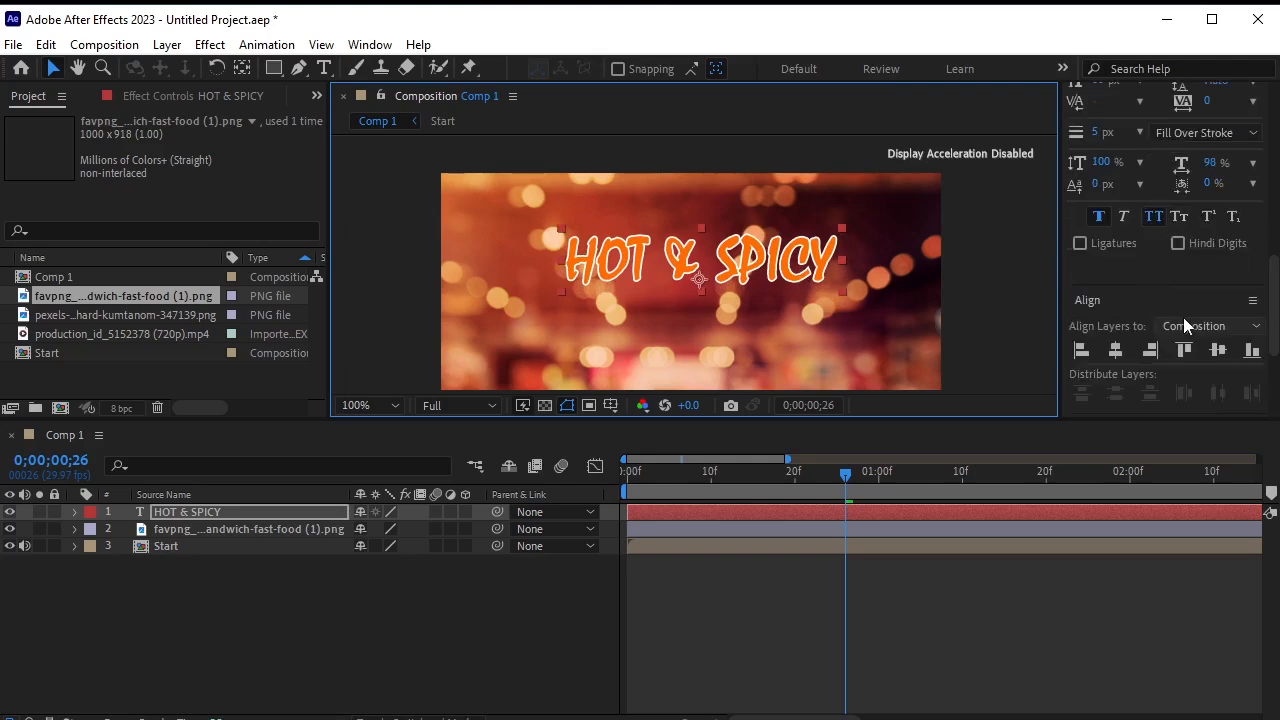
click(1112, 362)
click(1114, 354)
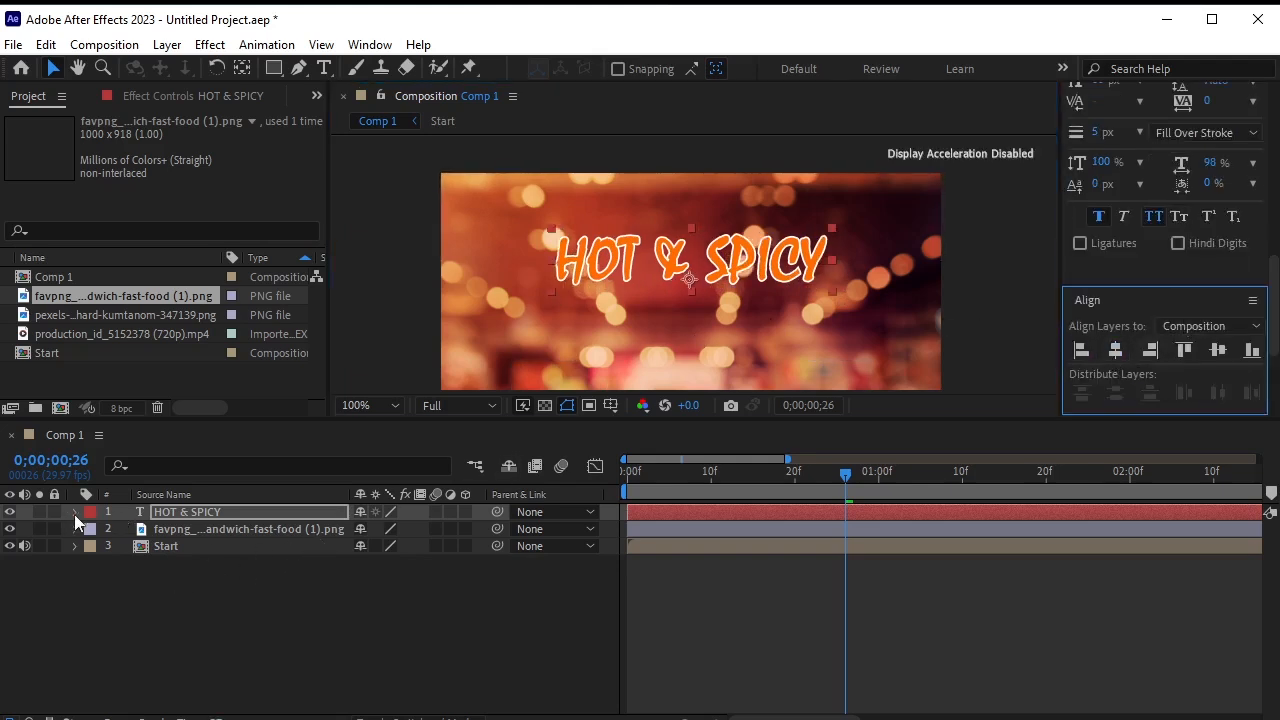
Enlarge the composition preview area and fit the whole composition in it.
drag(90, 421, 349, 518)
click(372, 502)
click(400, 537)
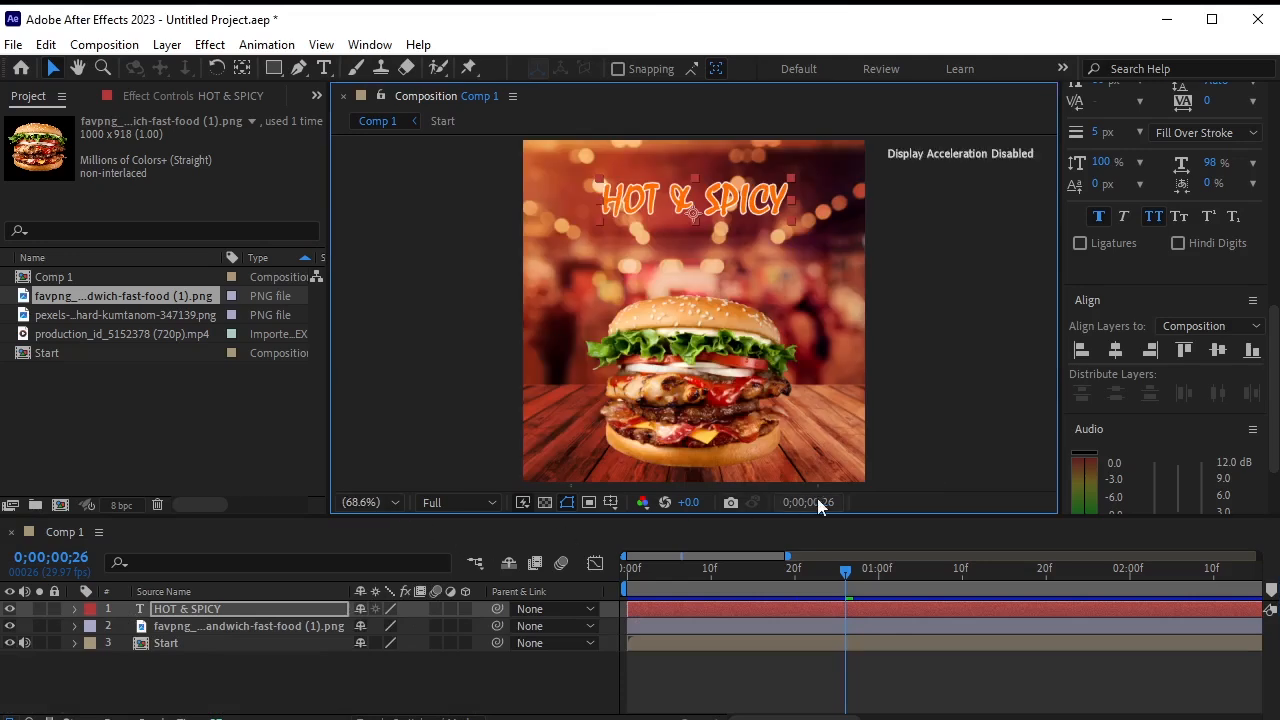
Trim the start of the "HOT & SPICY" layer to 0;00;00;25.
mouse_move(845, 572)
mouse_down()
mouse_move(578, 575)
mouse_move(834, 595)
mouse_up()
click(841, 607)
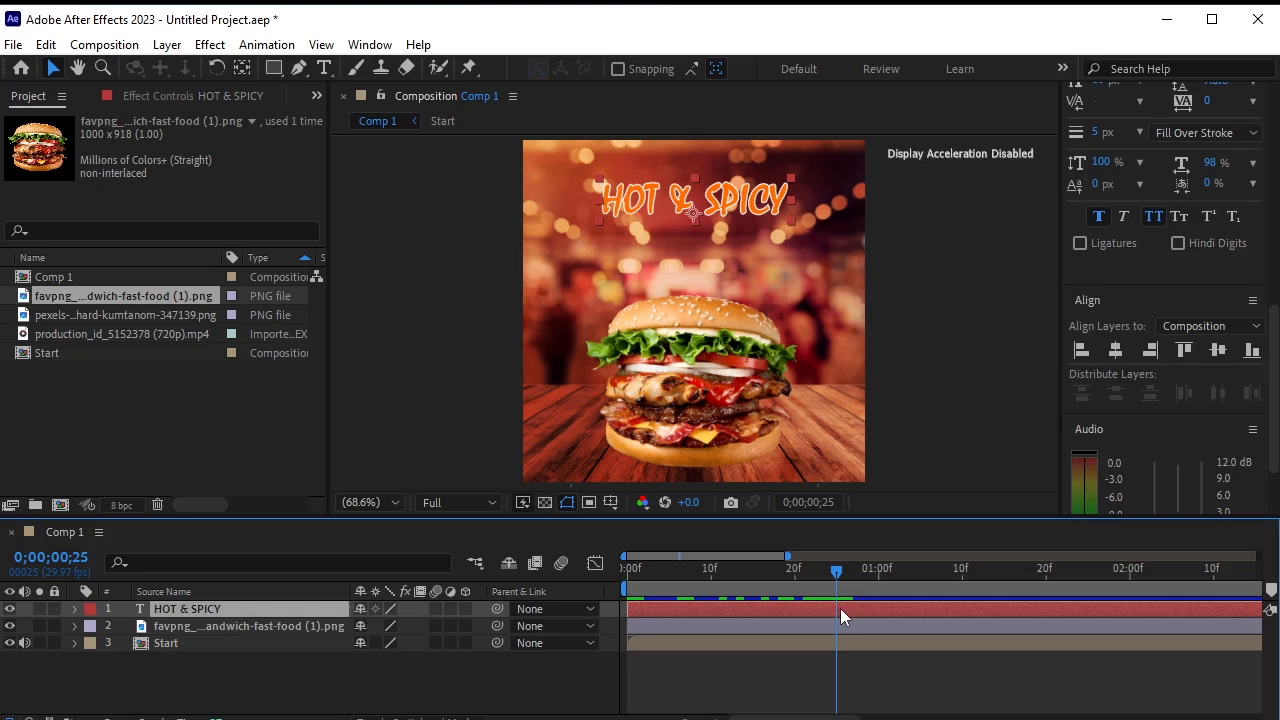
key(alt+bracketleft)
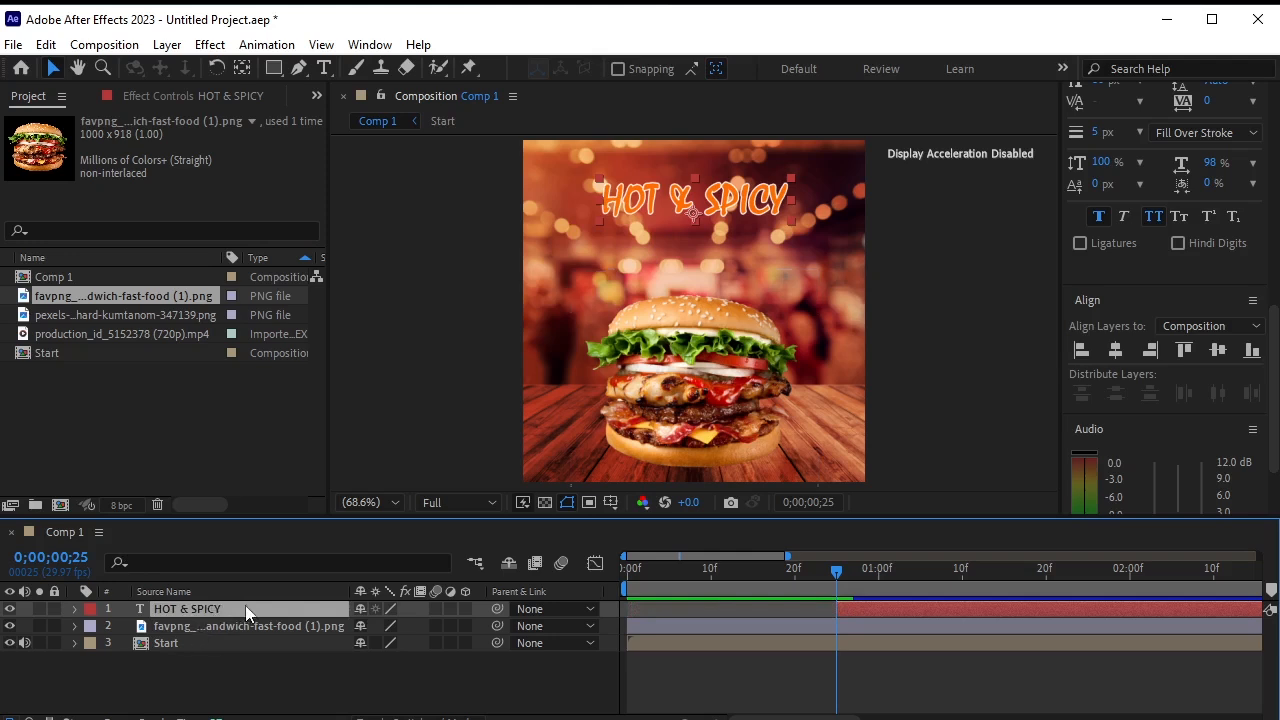
Duplicate the "HOT & SPICY" text layer and move the copy straight down to just below the original title.
key(ctrl+d)
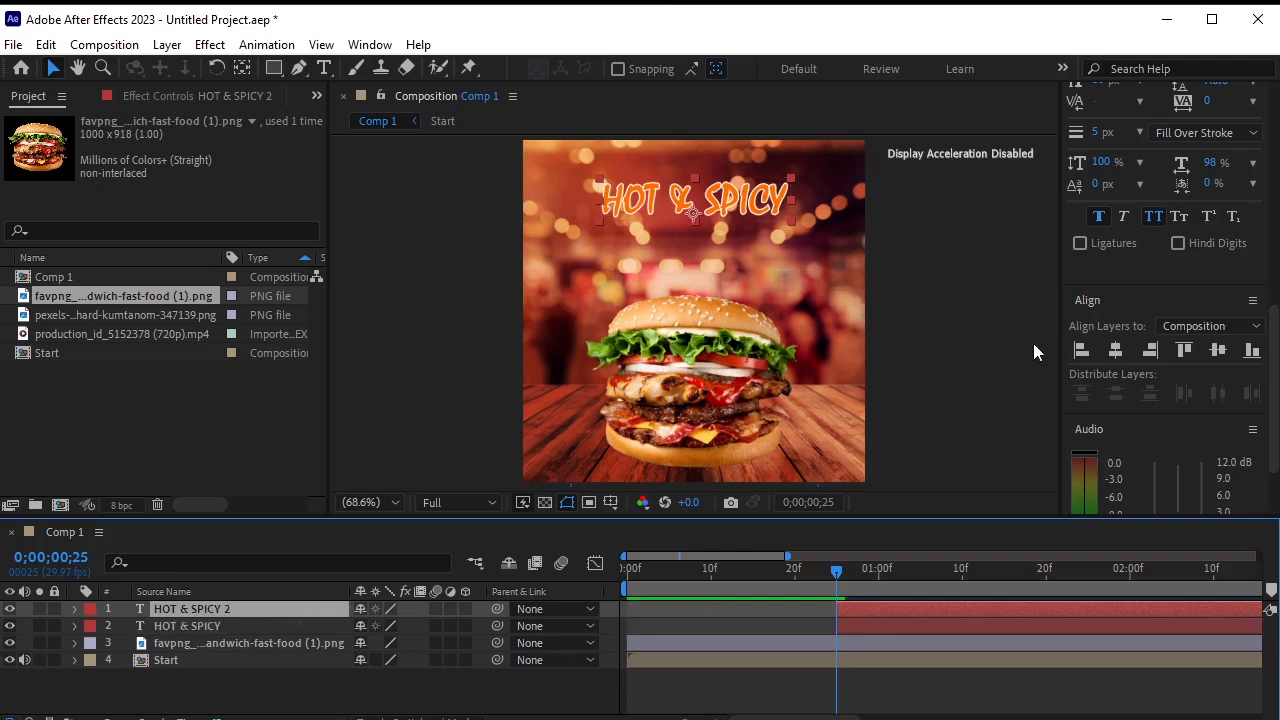
key(Return)
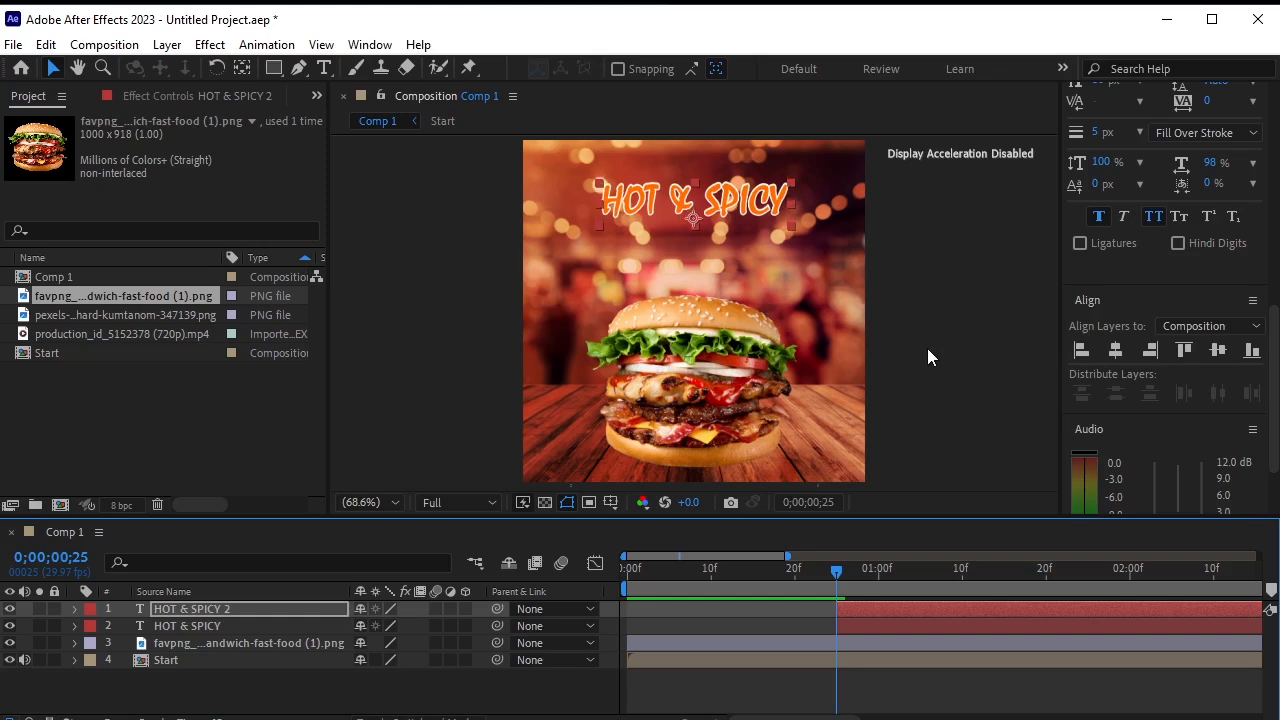
key(Down)
key(Down)
key(Down)
key(Down)
key(Down)
key(Down)
key(Down)
key(Down)
key(Down)
key(Down)
key(Down)
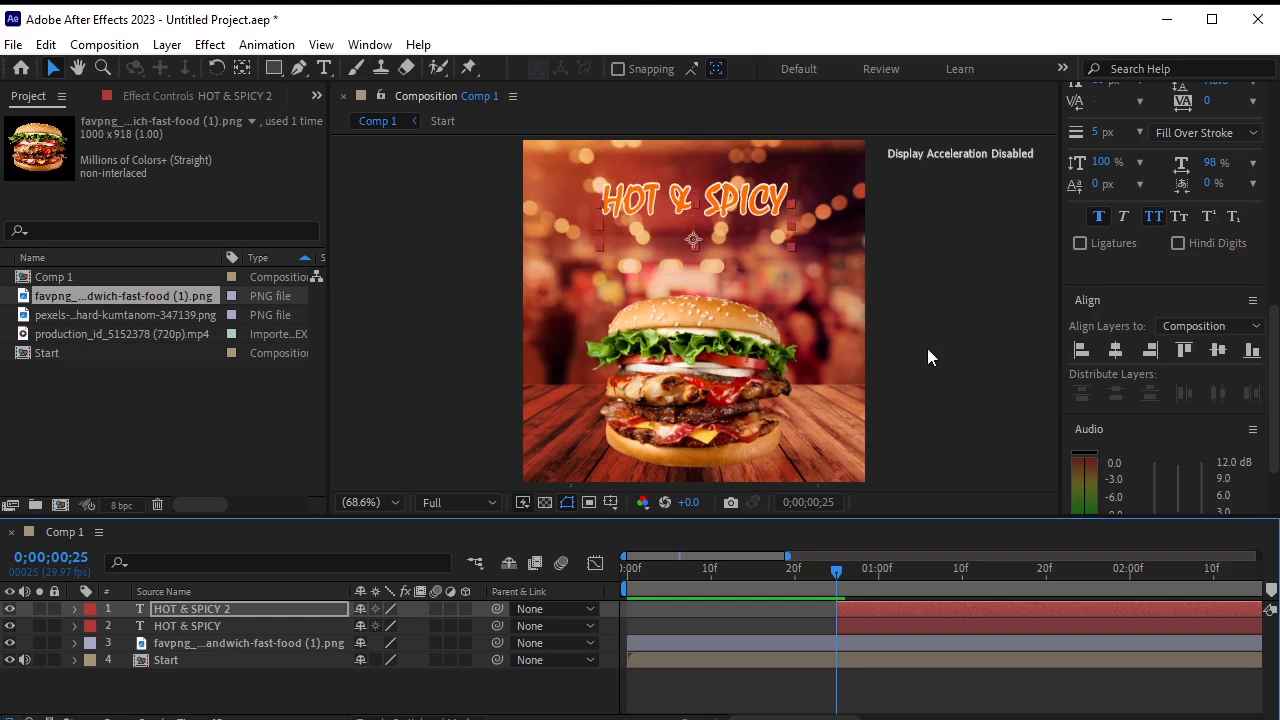
key(Down)
key(Down)
key(Down)
key(Down)
key(Down)
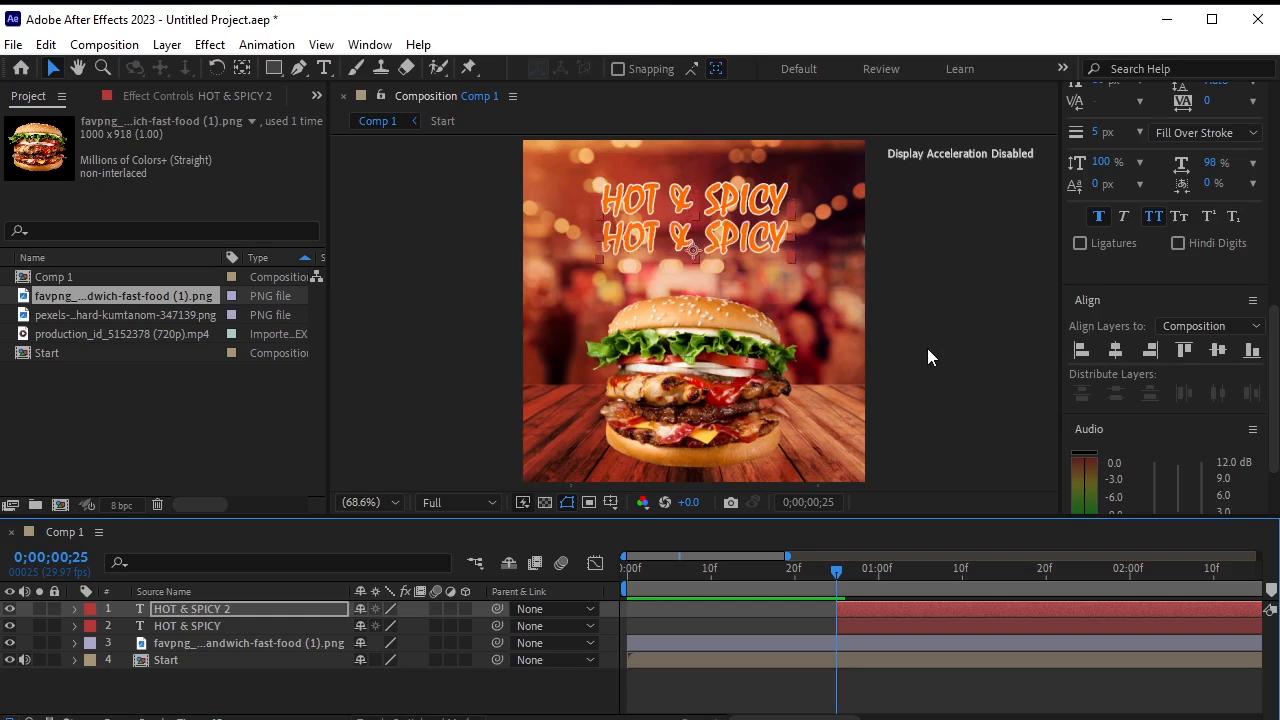
Replace the wording of the duplicated title with "Burger".
click(324, 68)
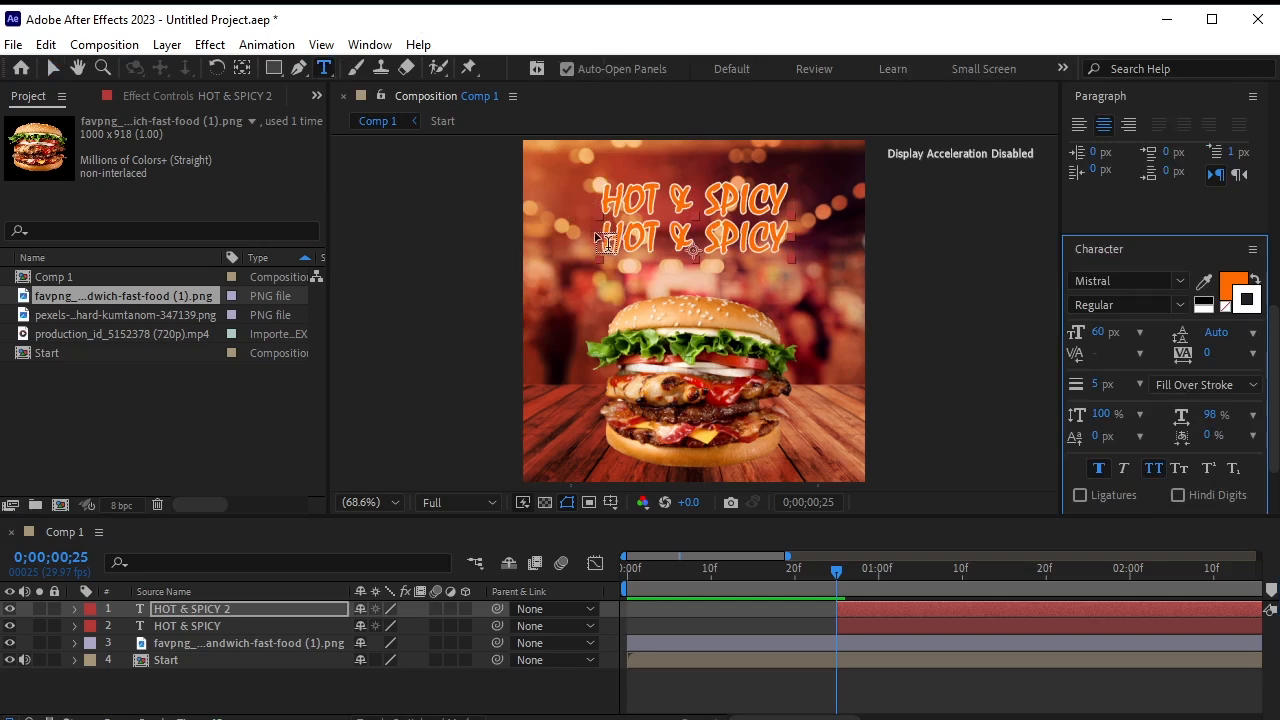
key(ctrl+a)
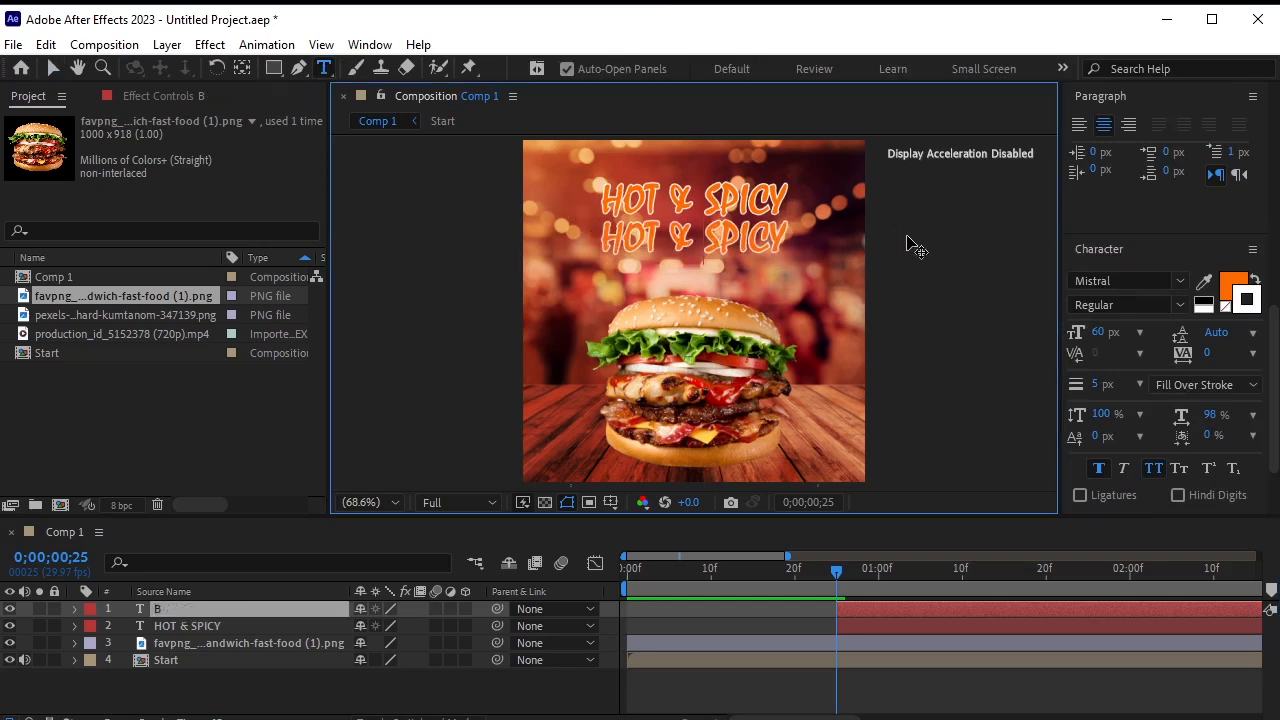
text(Bur)
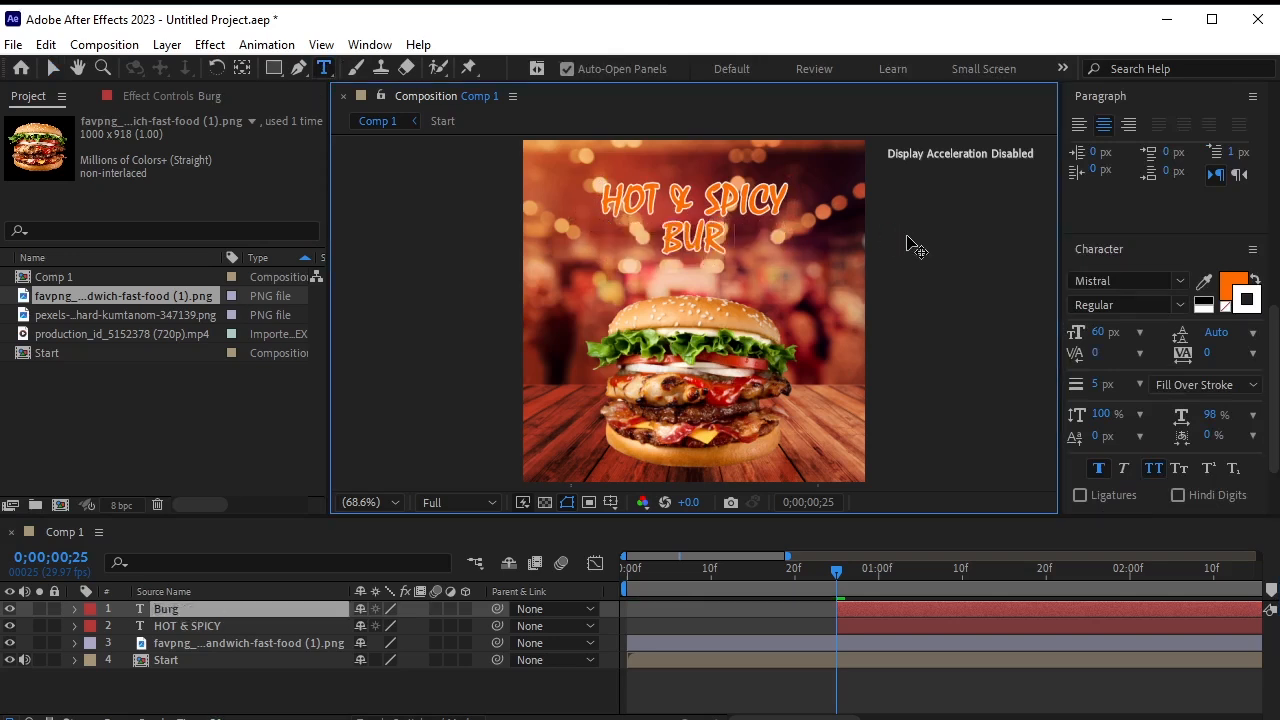
text(ger)
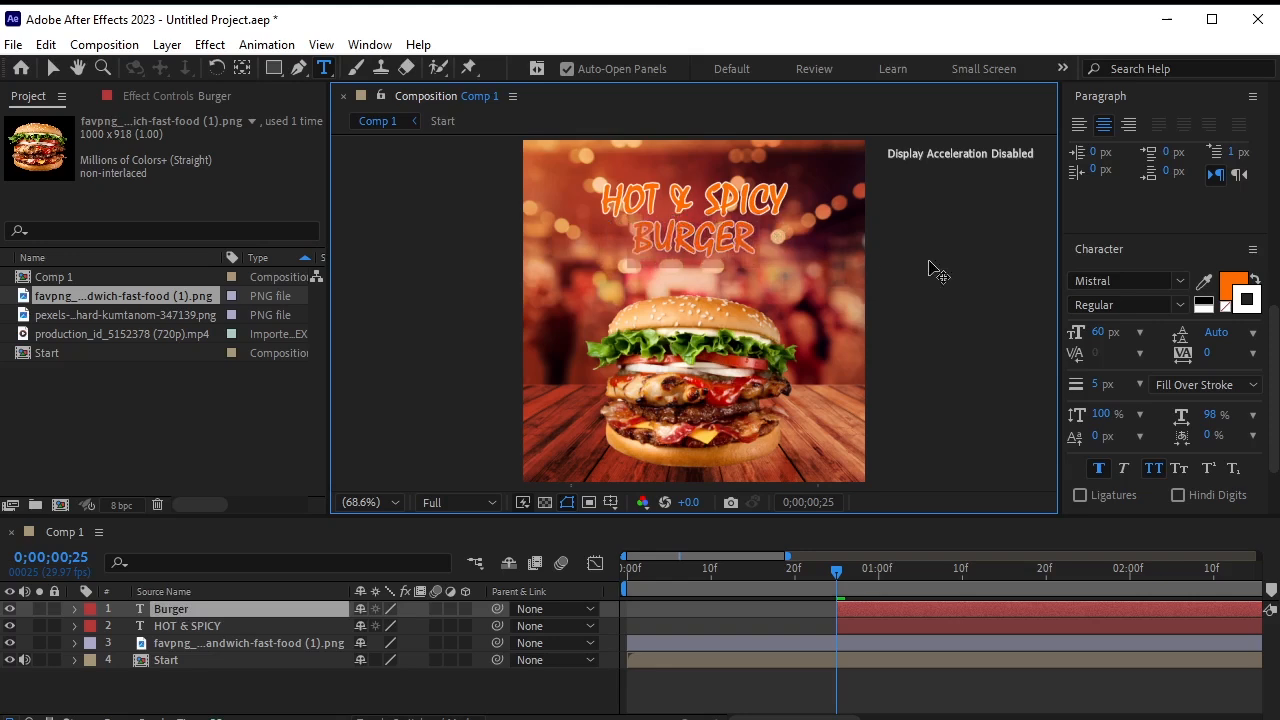
Set the font of the "BURGER" text to Impact with a tracking of 90.
click(1181, 281)
scroll(1190, 455, up, 15)
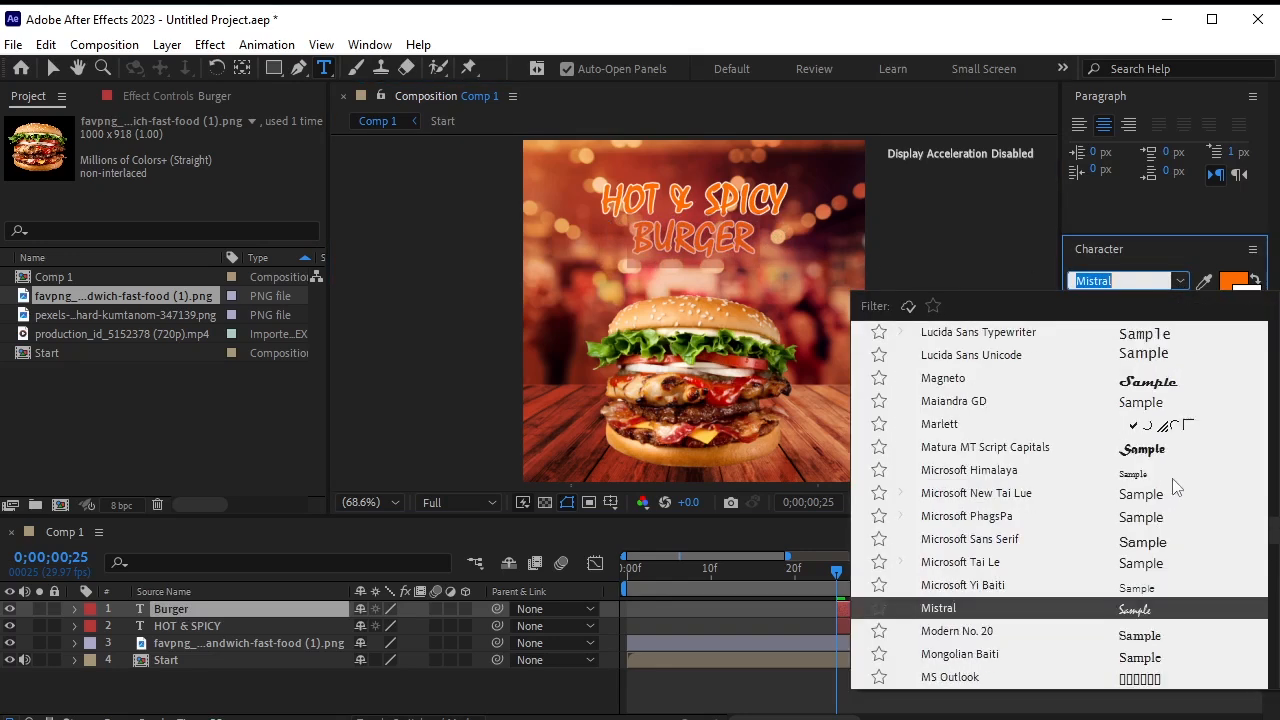
scroll(1187, 428, up, 5)
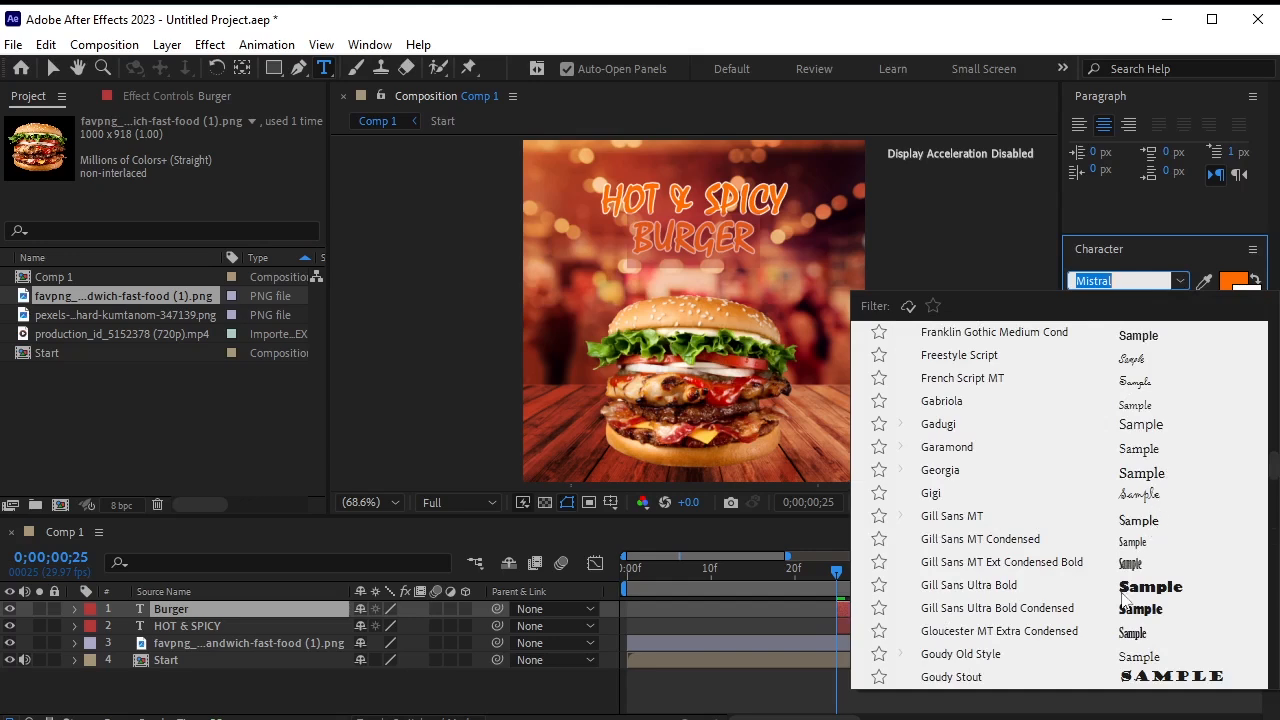
scroll(1096, 431, up, 3)
scroll(1096, 431, up, 10)
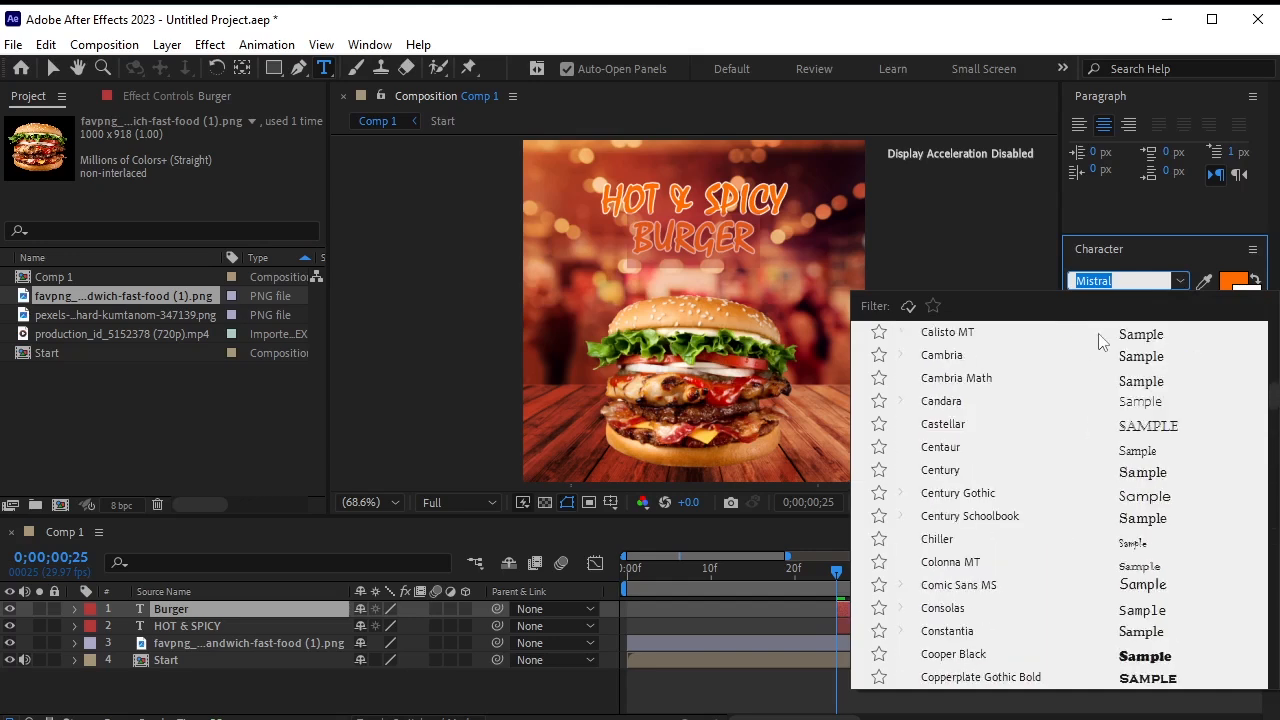
key(BackSpace)
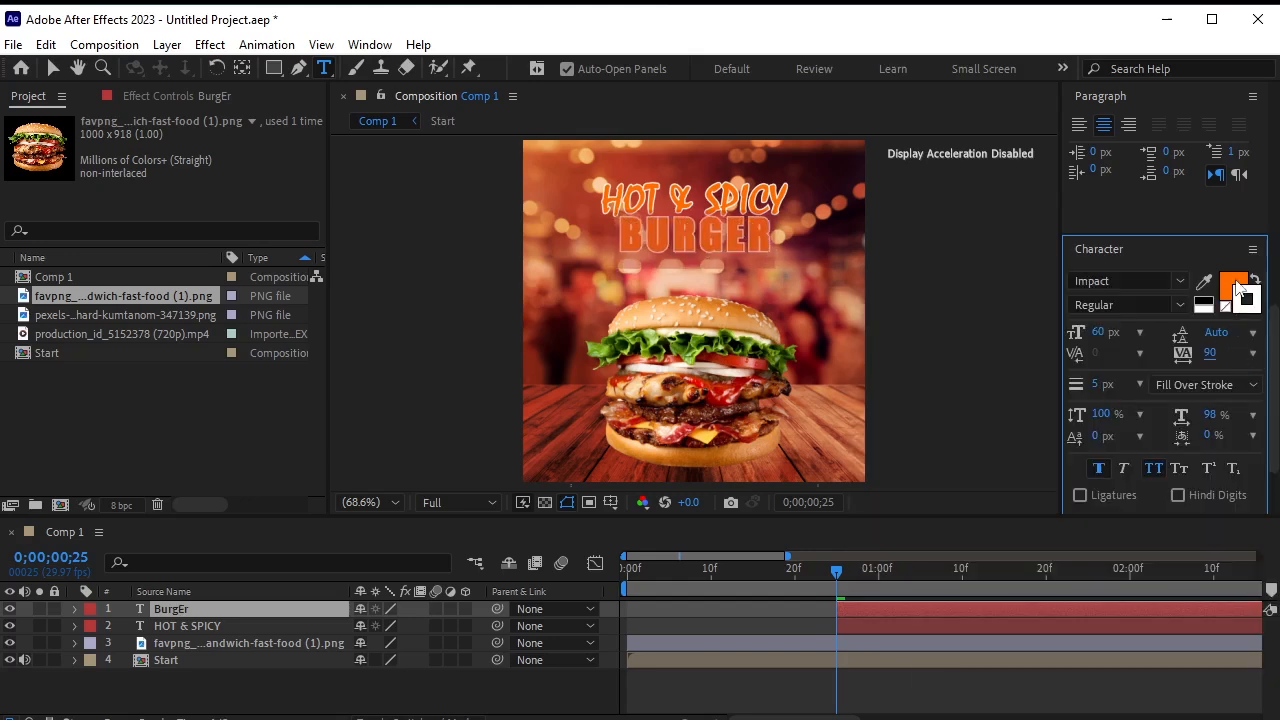
Remove the fill of the "BURGER" text and set its stroke width to 2 px.
click(1226, 309)
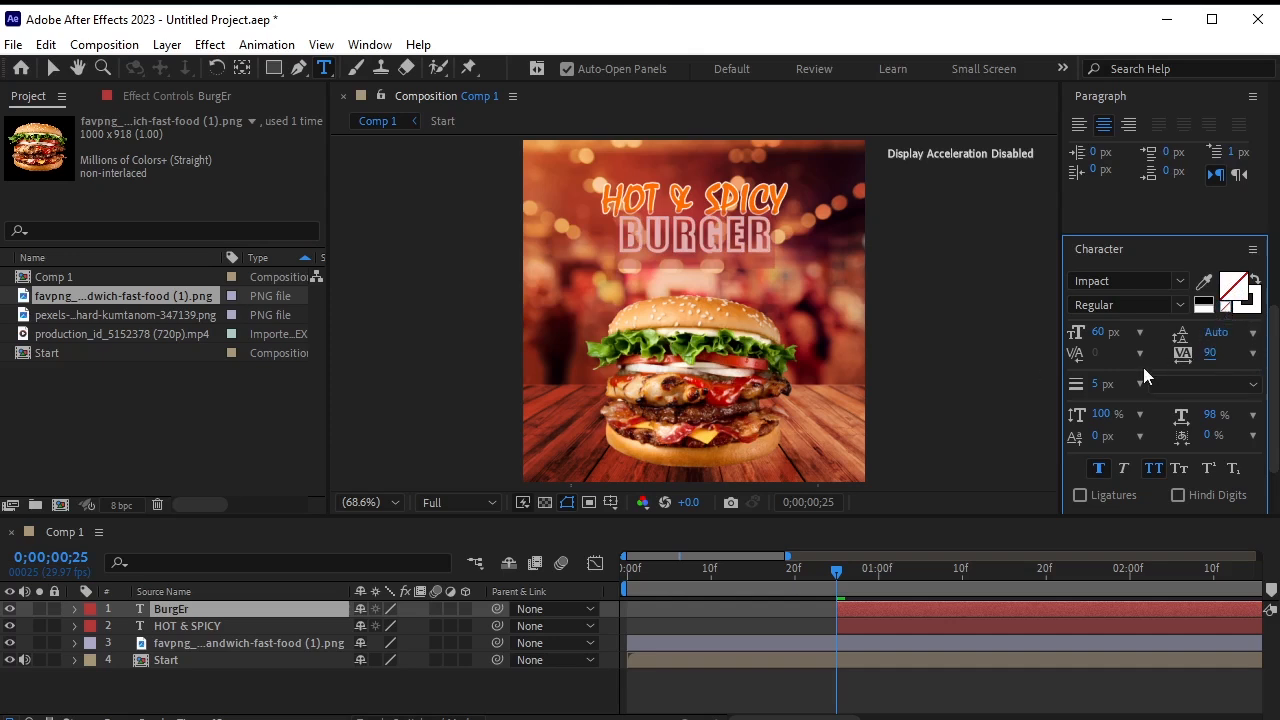
click(1098, 386)
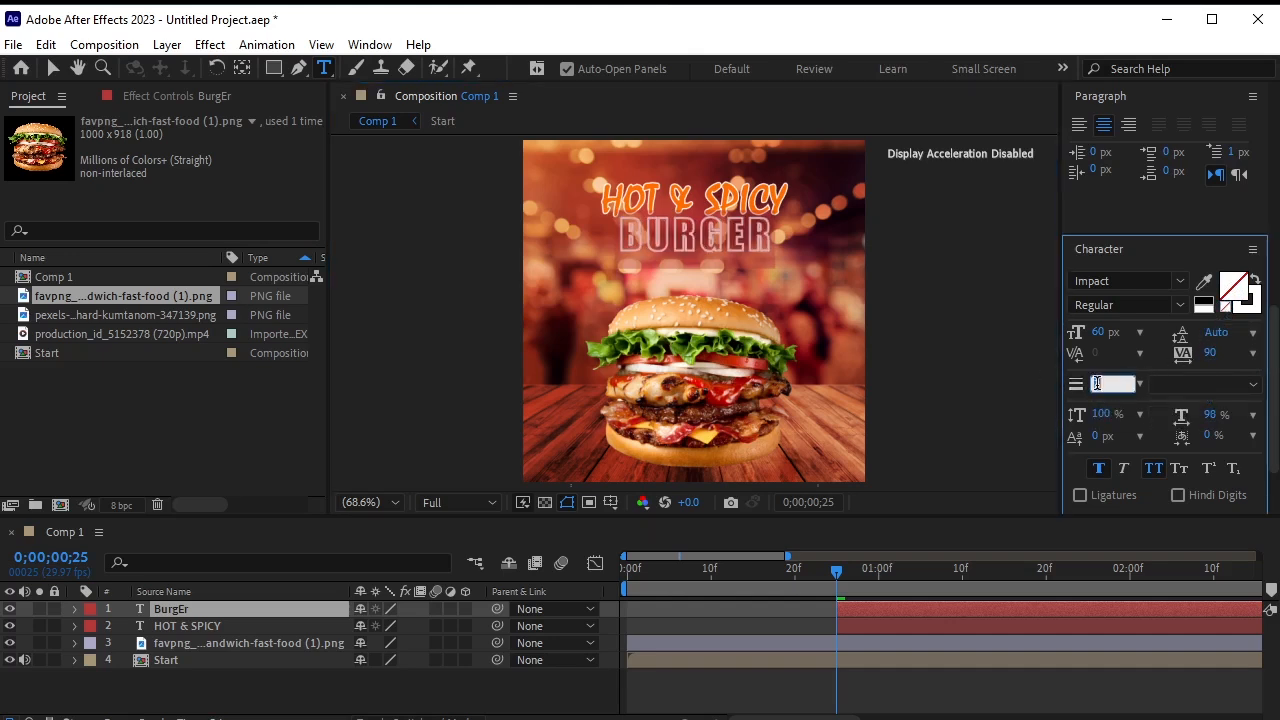
text(2)
key(Return)
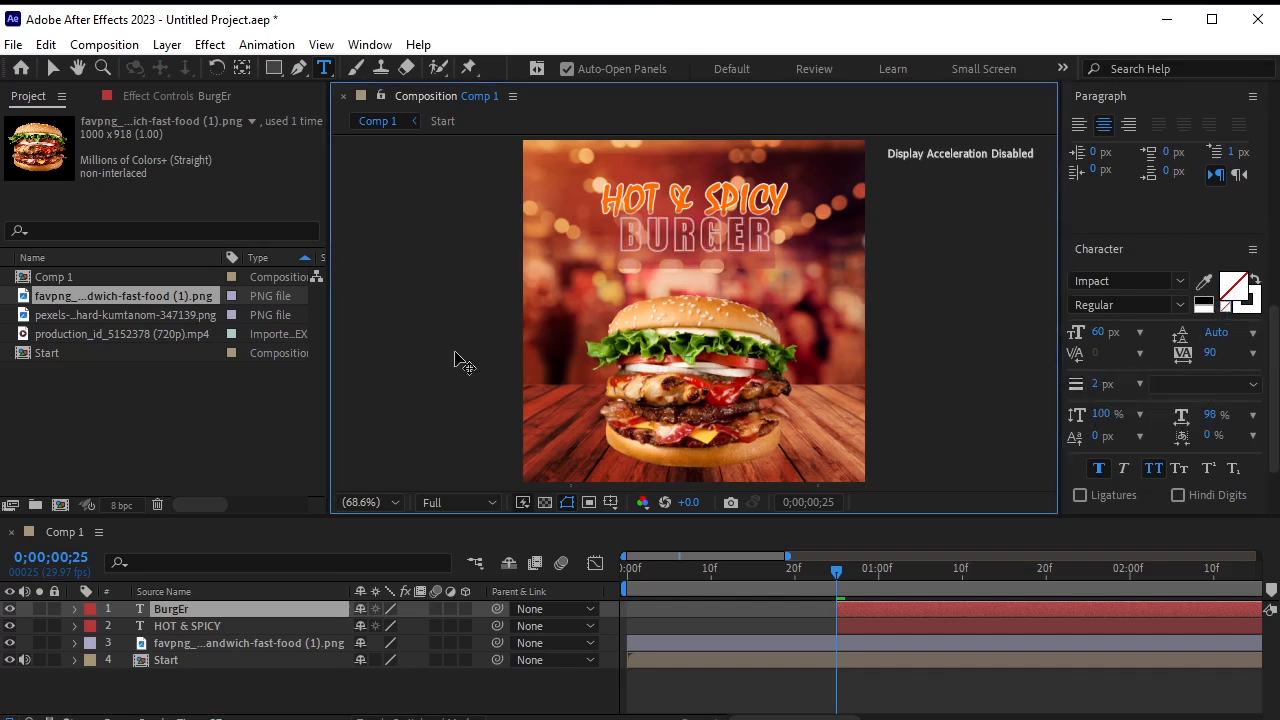
Nudge the outlined "BURGER" text slightly down, away from the "HOT & SPICY" line.
click(52, 72)
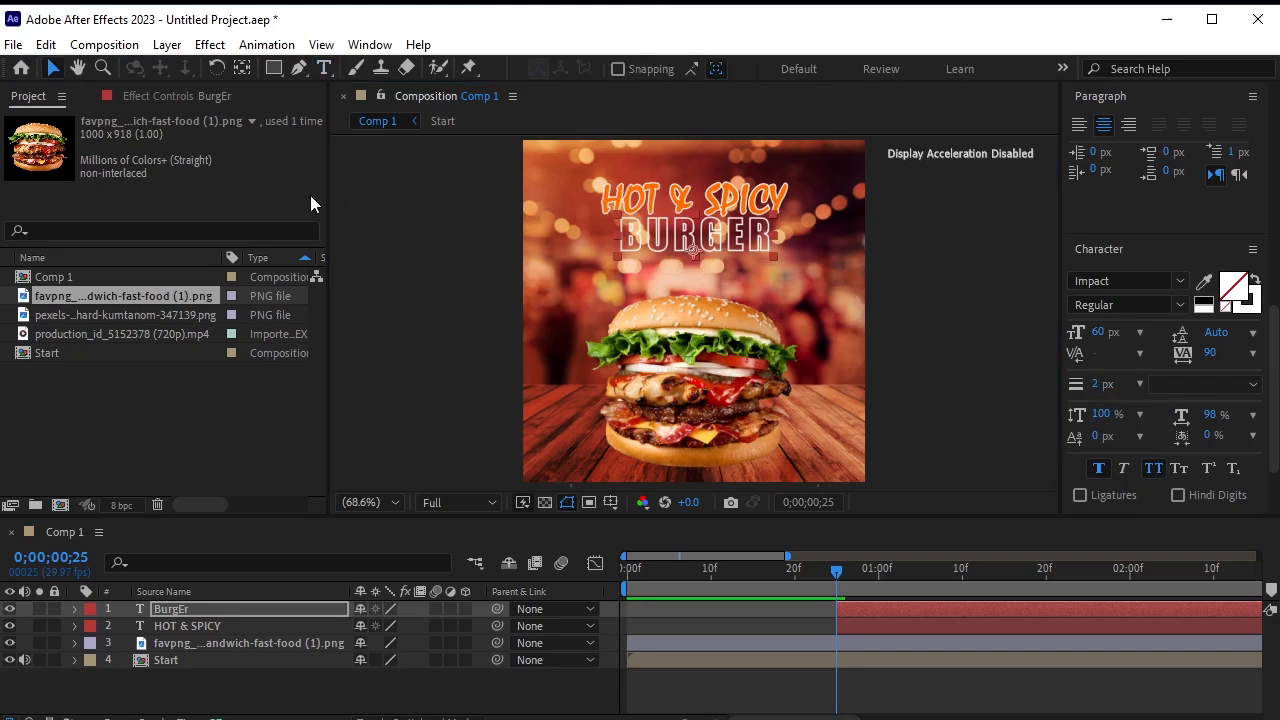
click(743, 251)
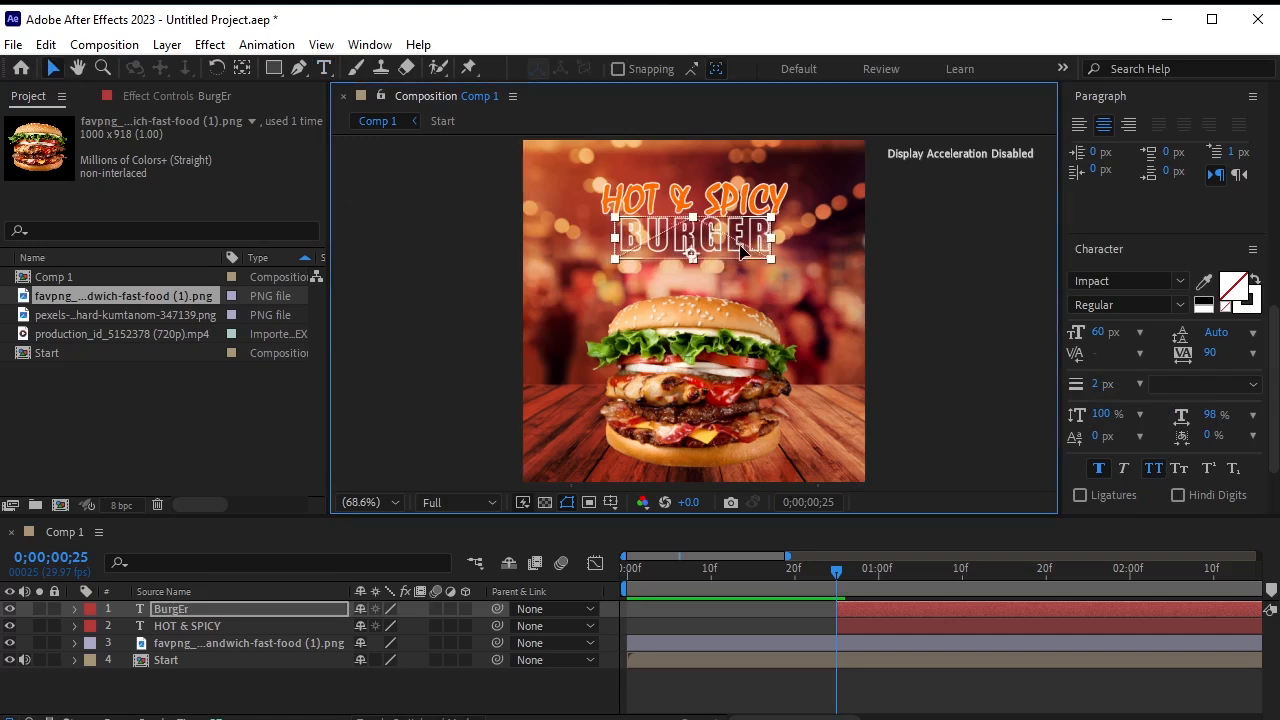
key(Caps_Lock)
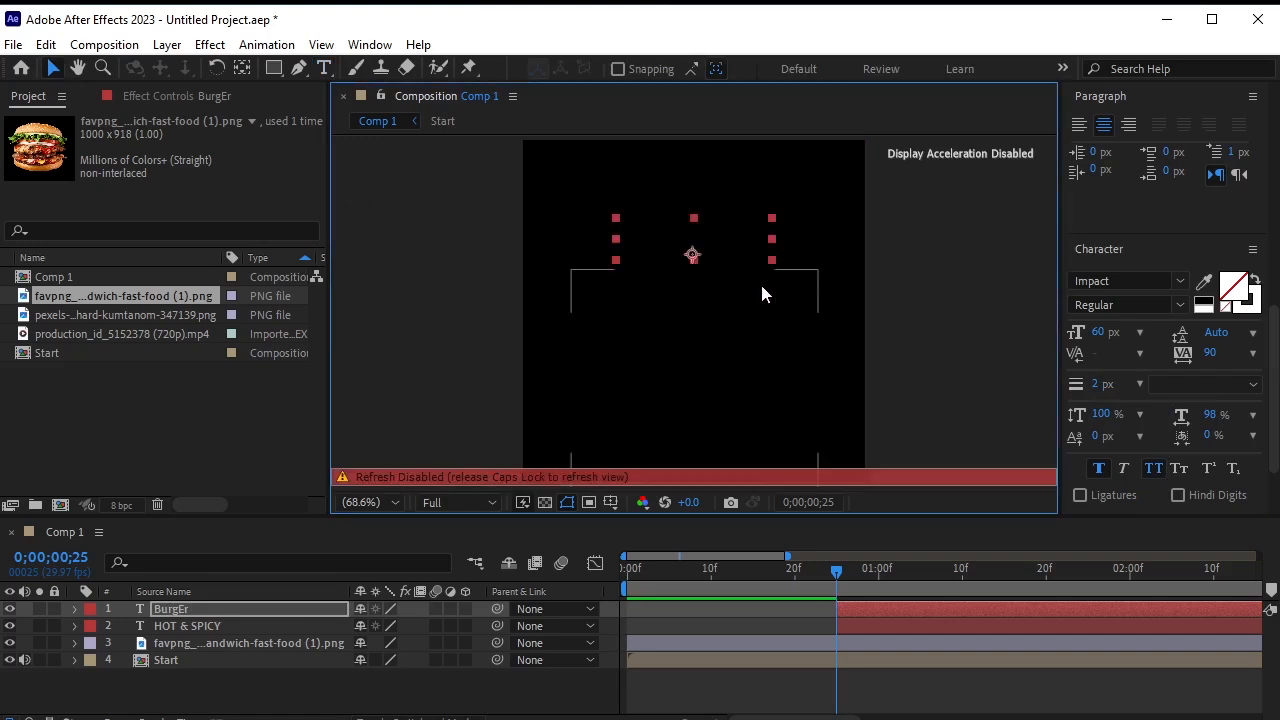
key(Caps_Lock)
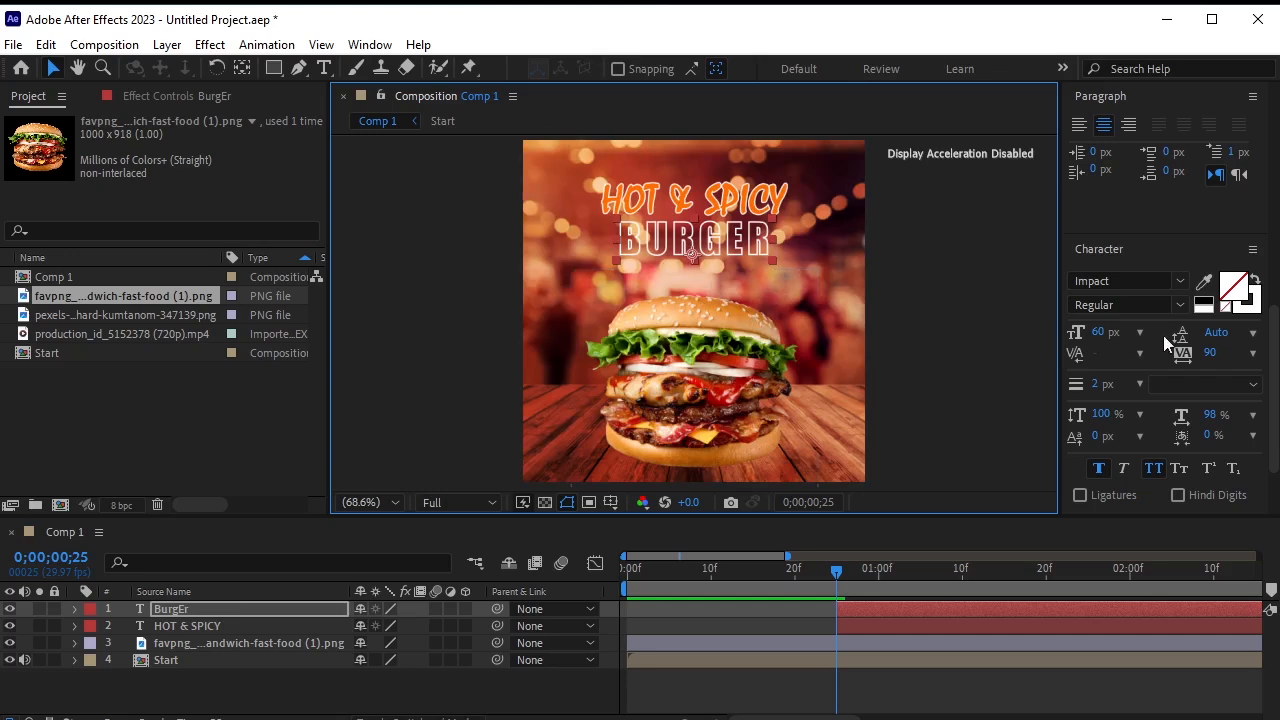
Set the font size of the "BURGER" text to 72 px and its stroke width to 3 px.
click(1096, 335)
mouse_move(1097, 338)
mouse_down()
mouse_move(1112, 339)
mouse_move(1088, 320)
mouse_up()
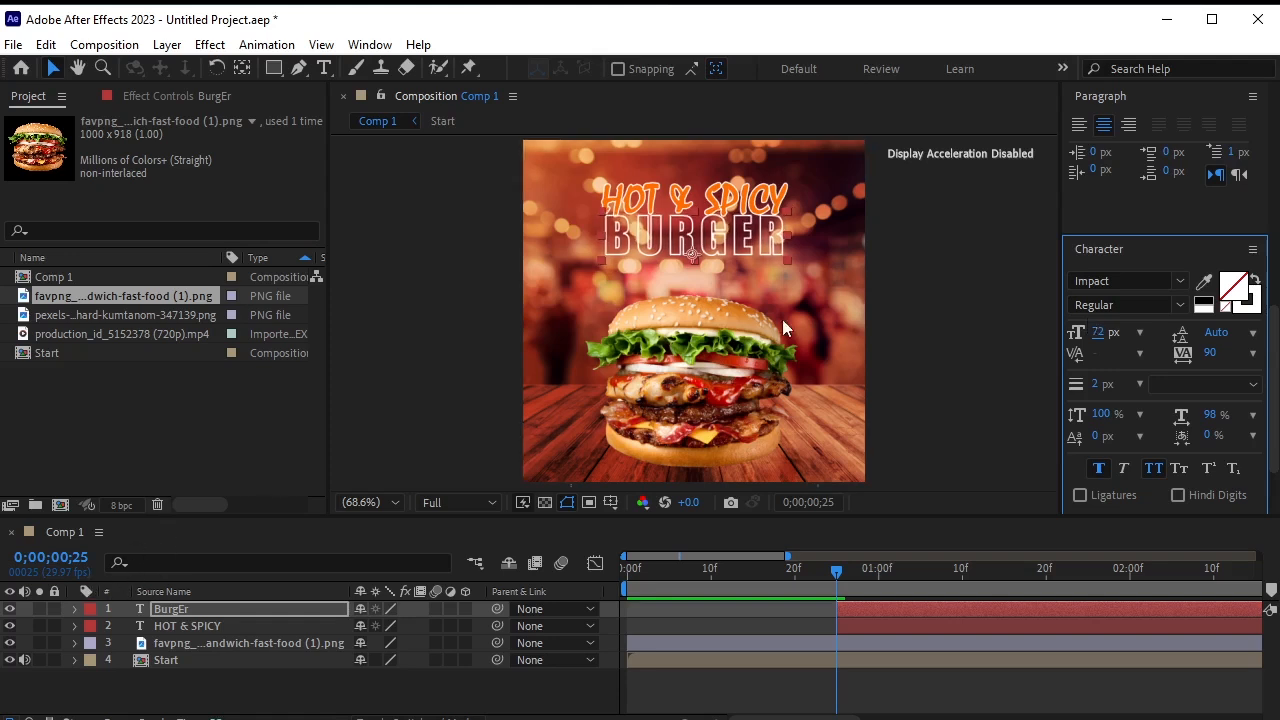
click(1096, 384)
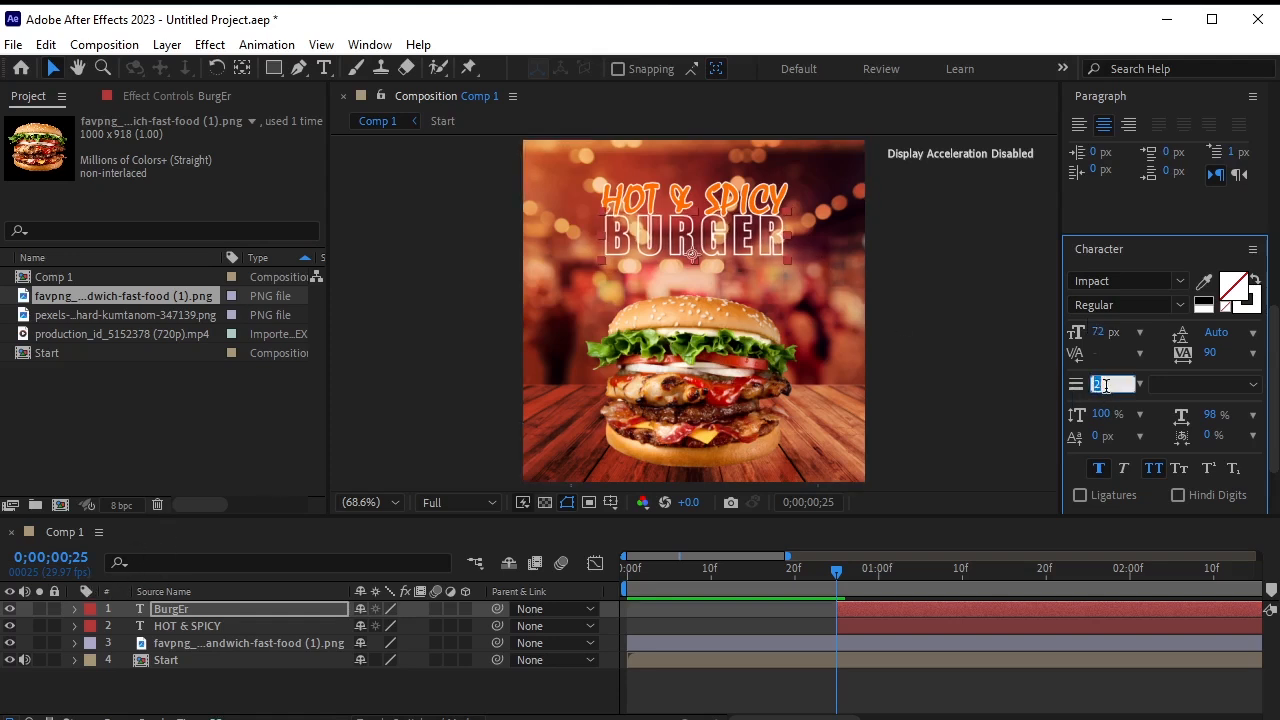
text(3)
key(Return)
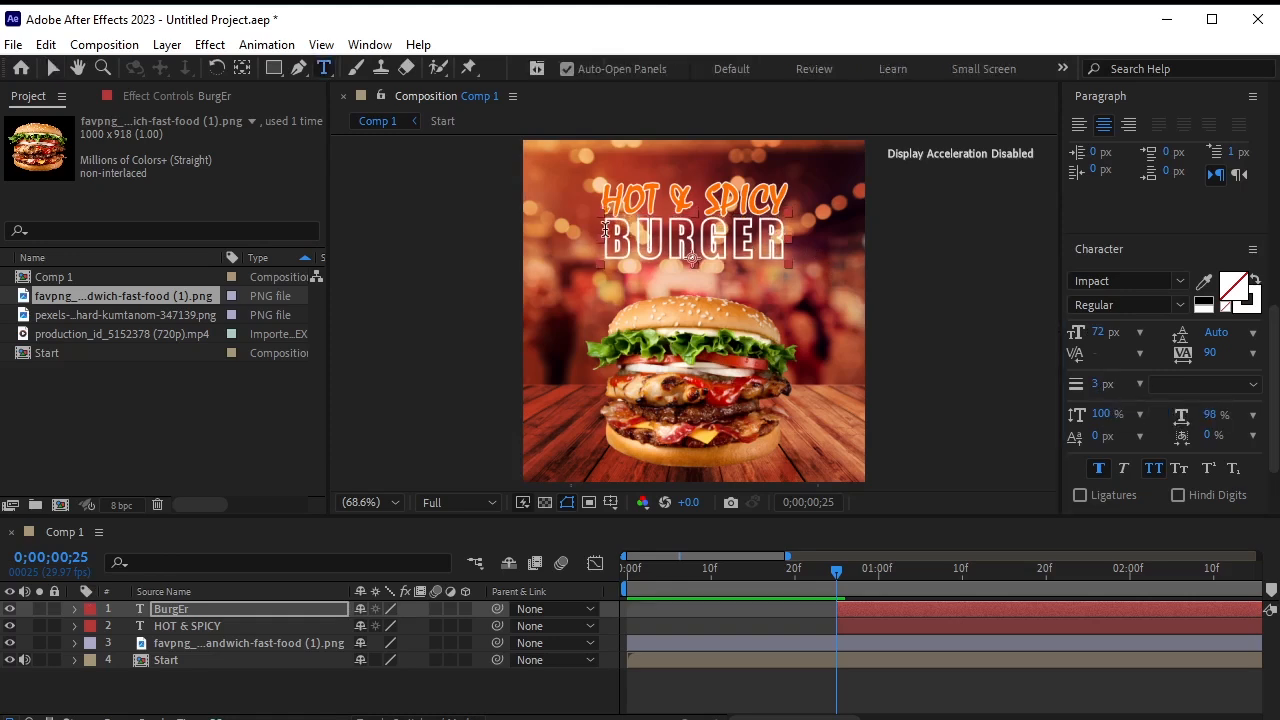
Fill the "BURGER" letters with the dark red 83221D sampled from the background image.
drag(606, 231, 846, 237)
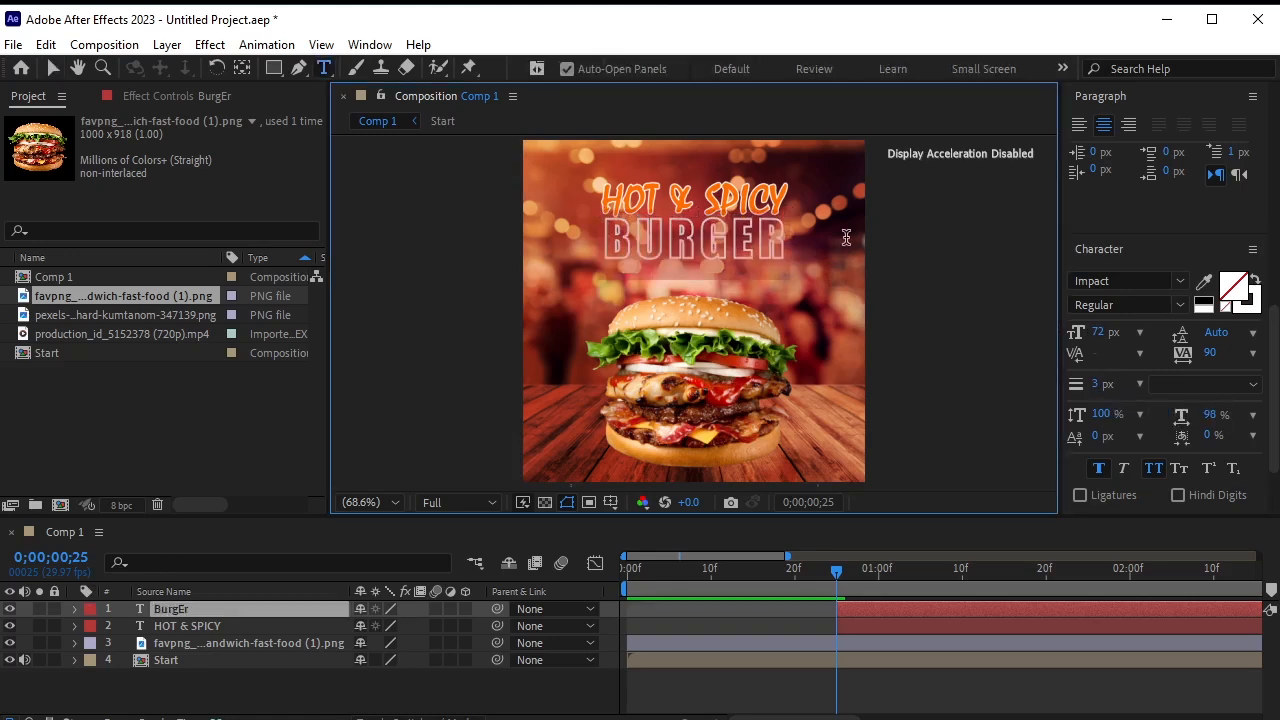
click(1240, 291)
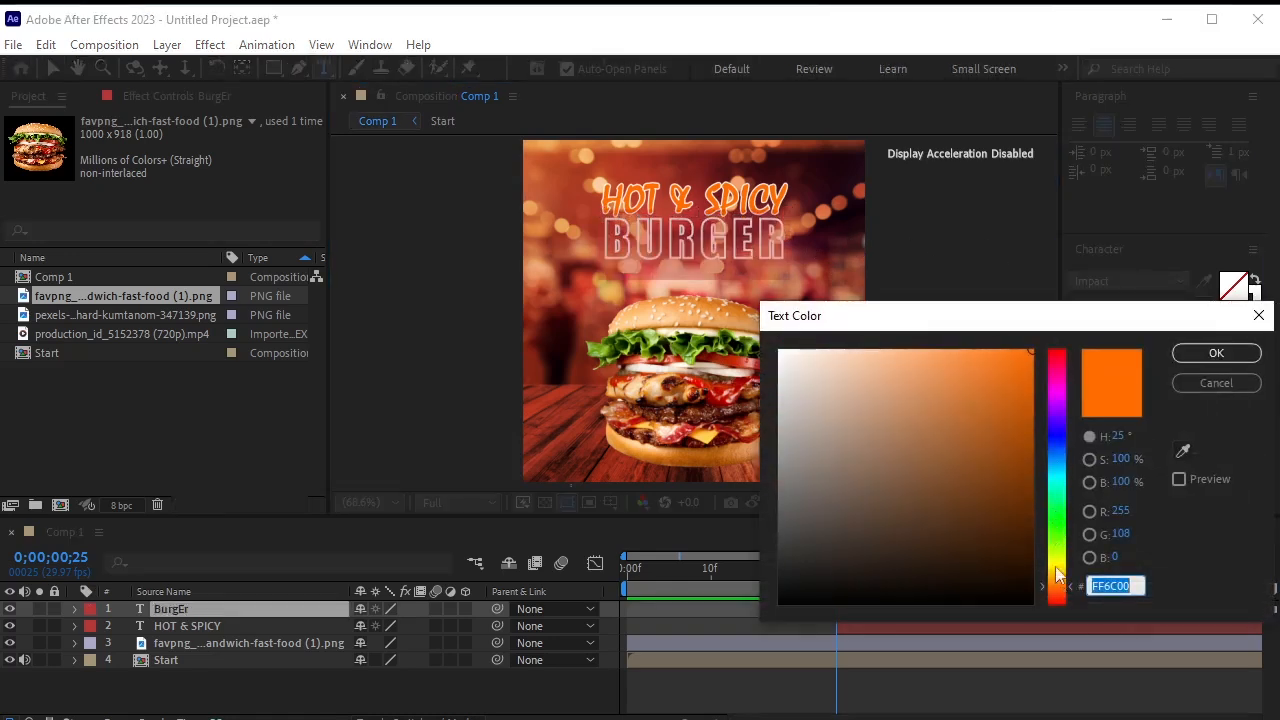
click(1182, 451)
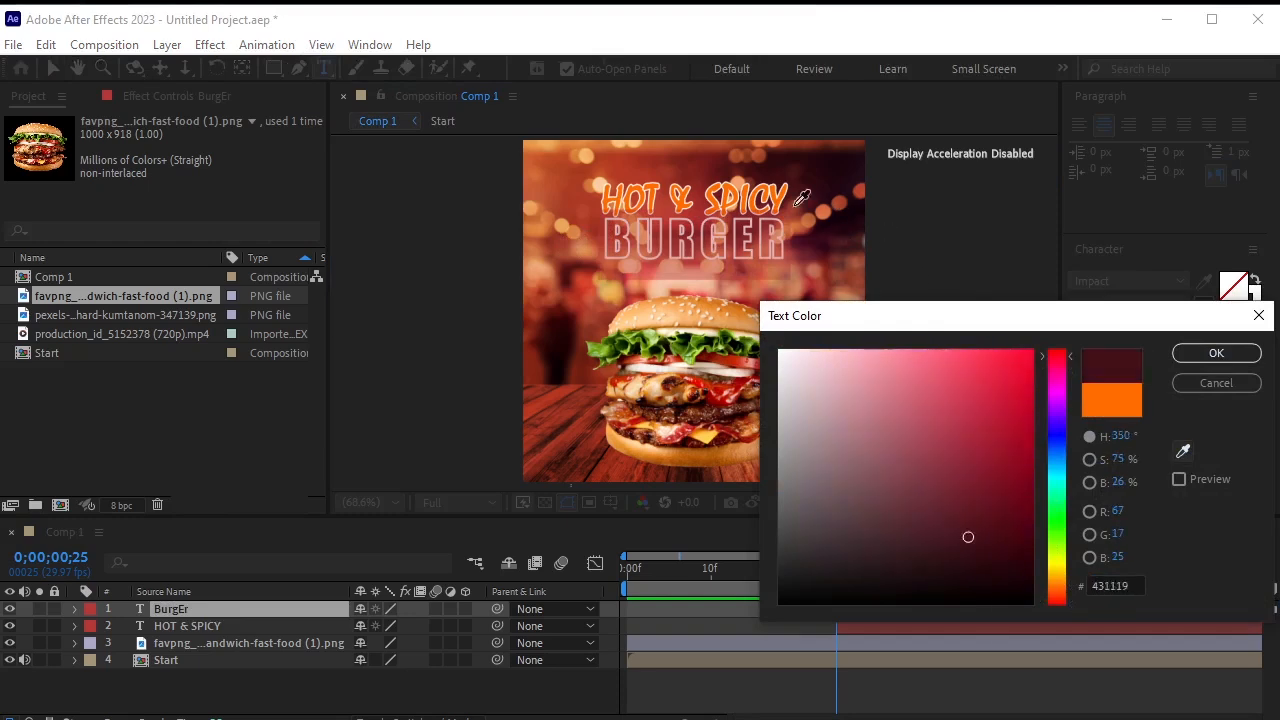
click(696, 165)
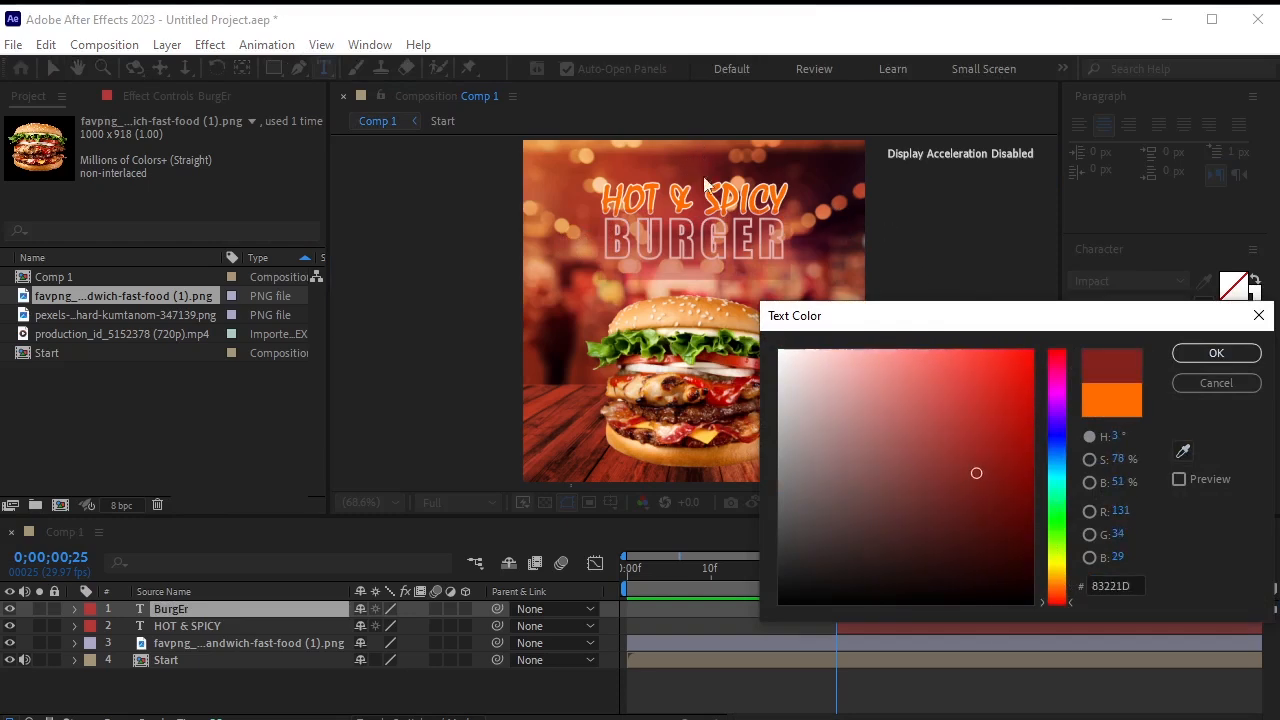
click(1216, 353)
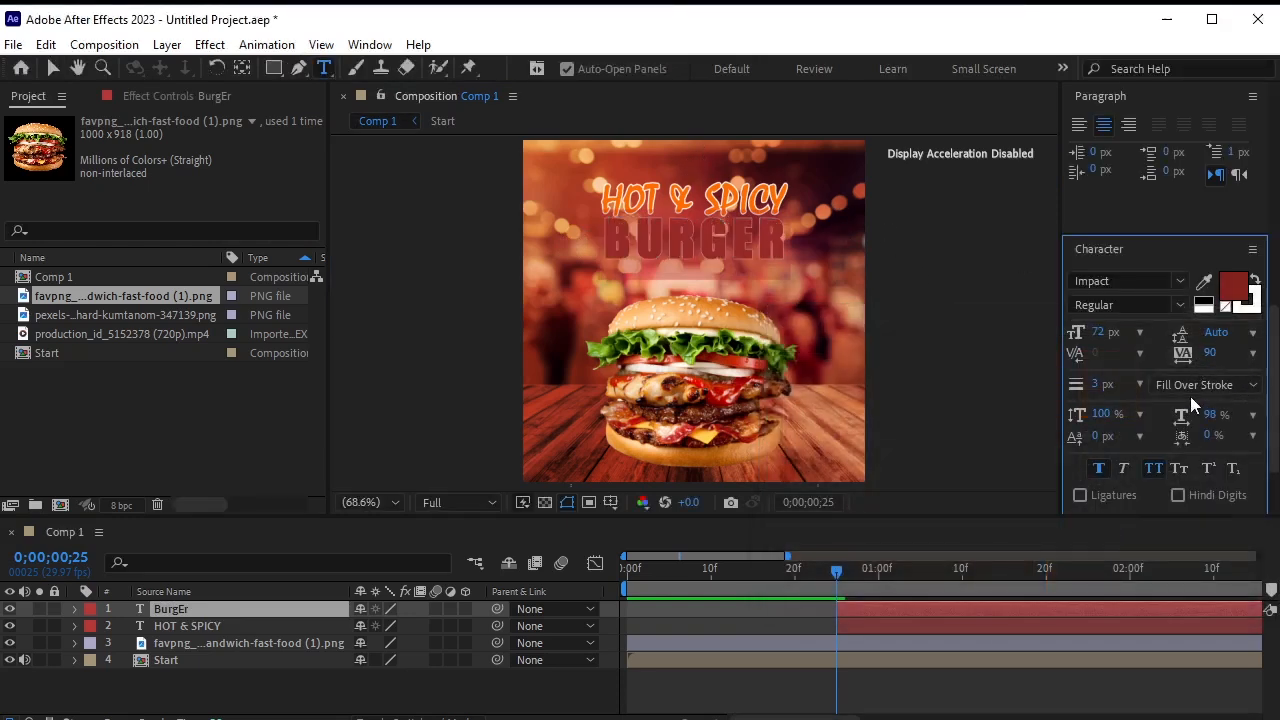
Set the "BURGER" text to Stroke Over Fill and reduce its tracking to 65.
click(1220, 385)
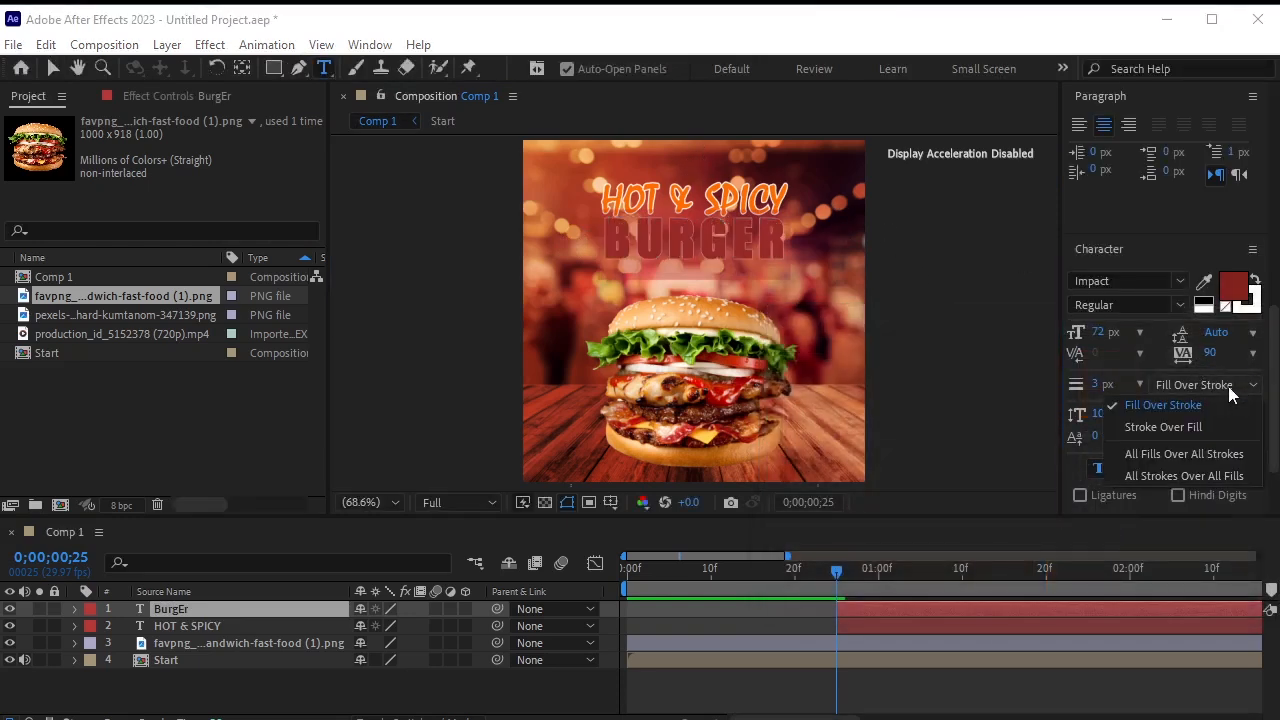
click(1195, 430)
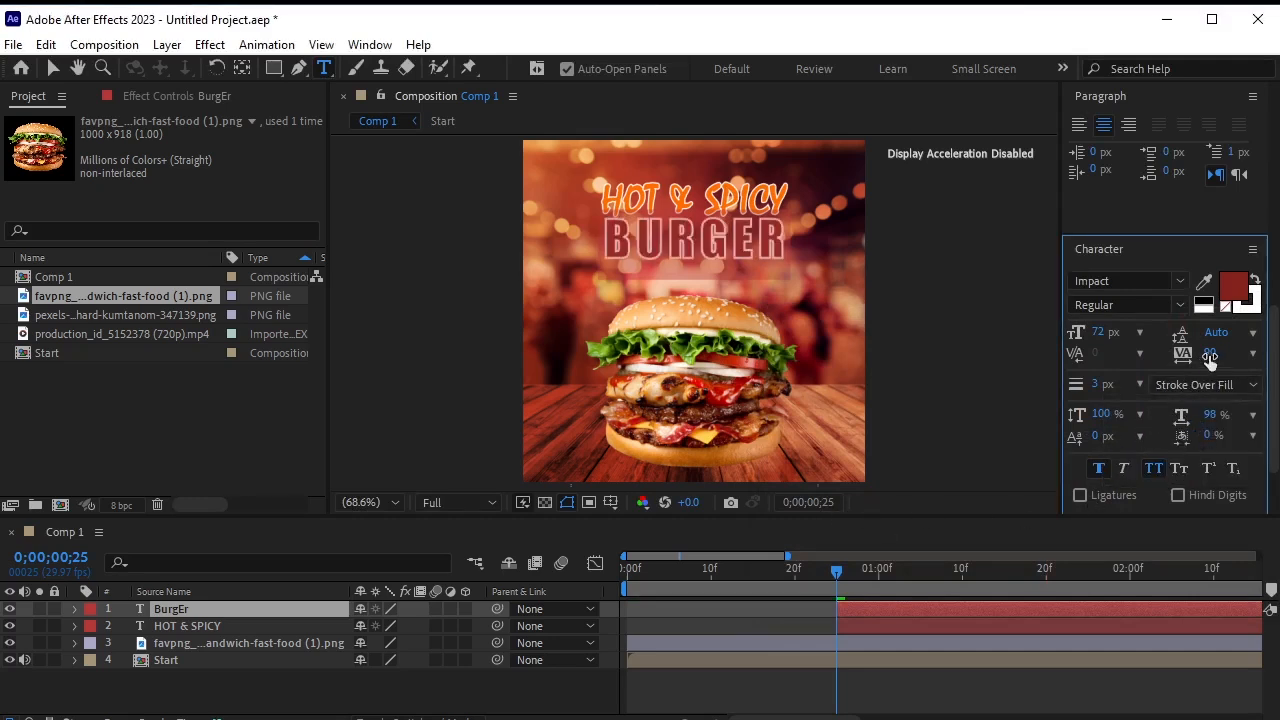
drag(1203, 355, 1190, 370)
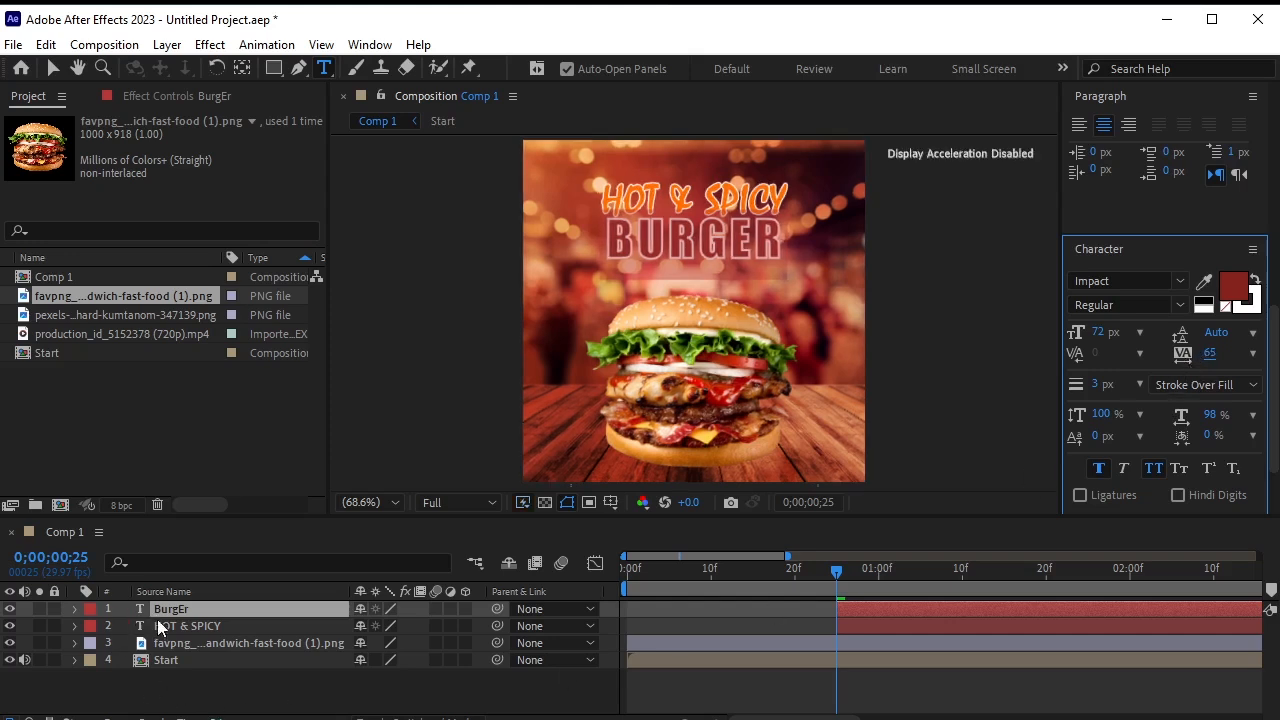
click(181, 692)
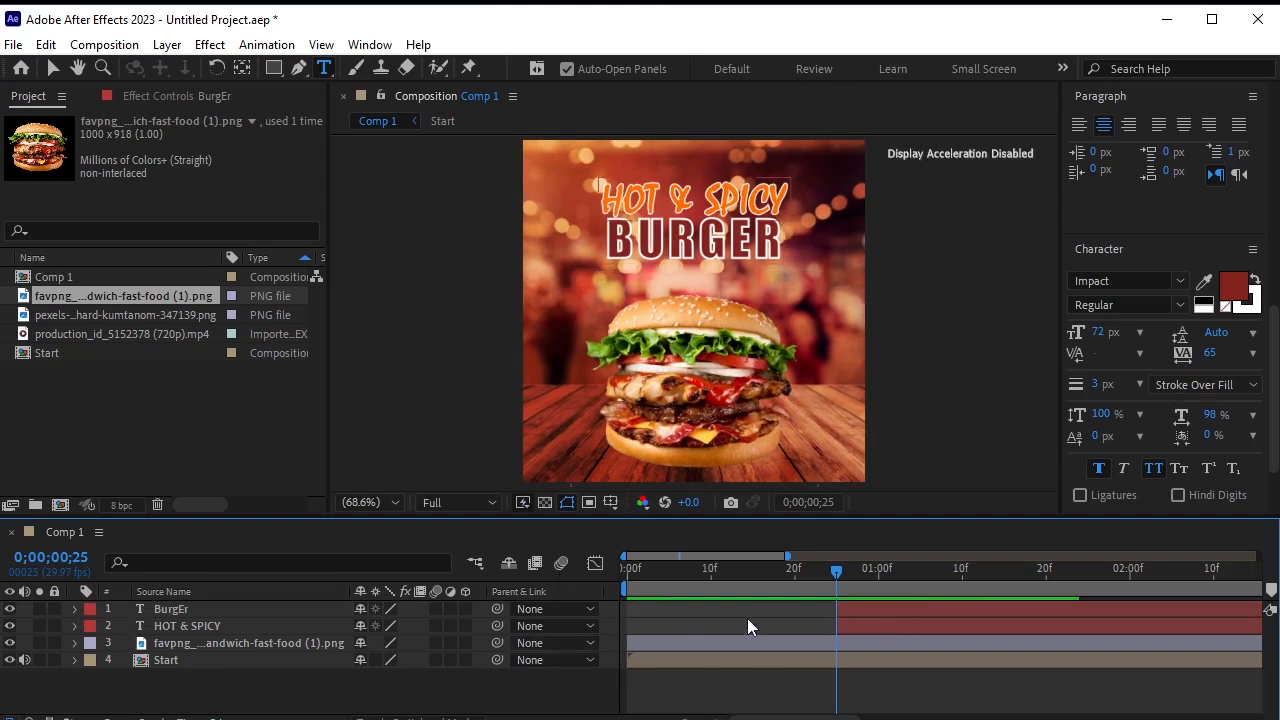
Add an Opacity text animator to the "BURGER" layer and set its opacity to 0%.
click(897, 626)
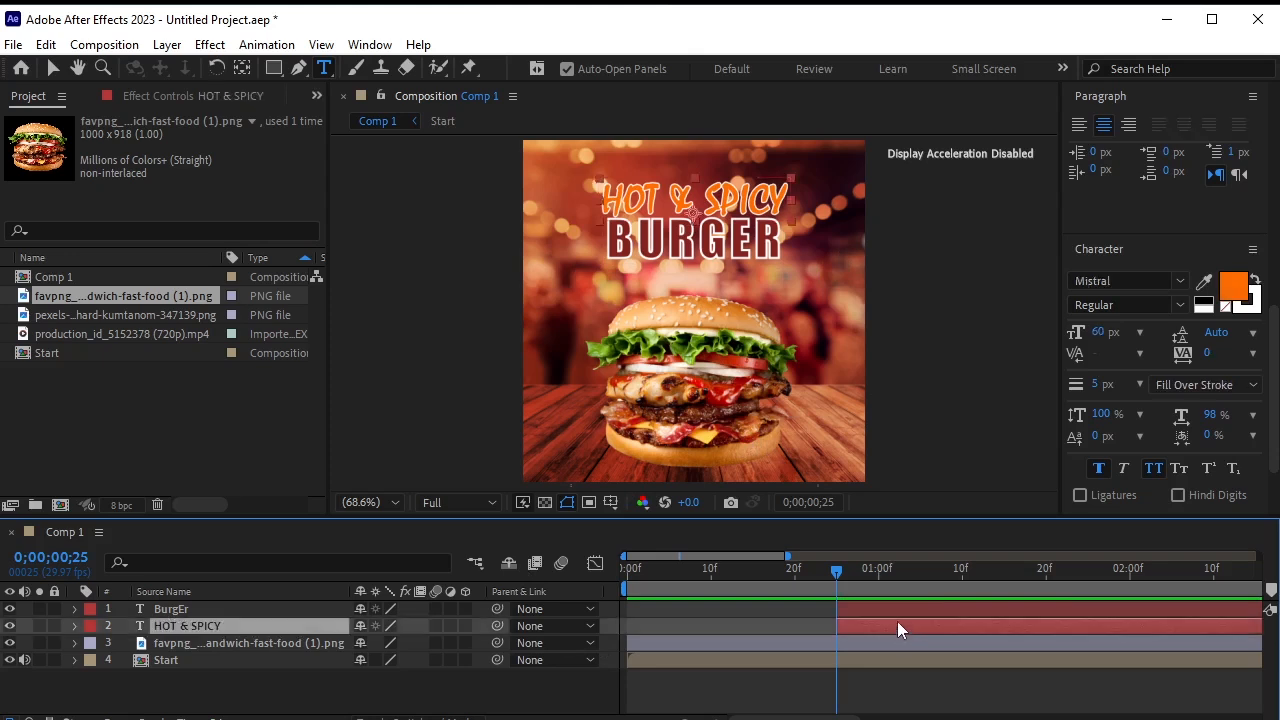
click(898, 611)
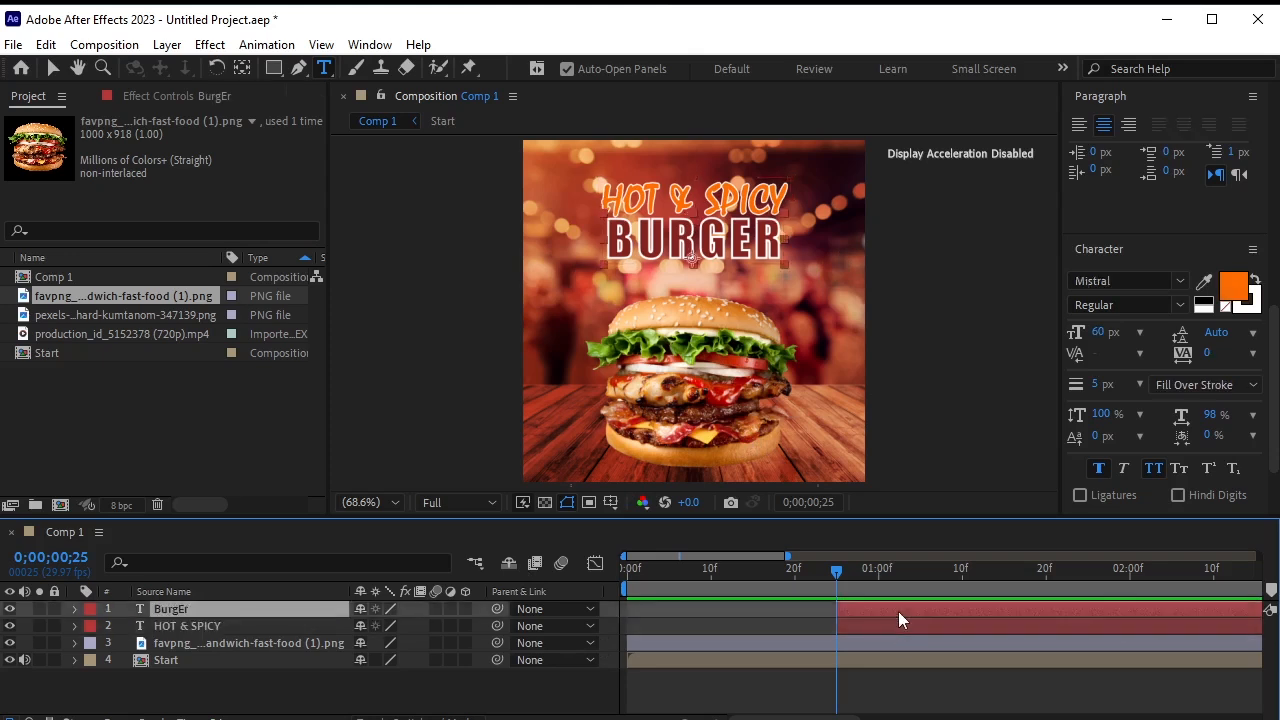
click(74, 609)
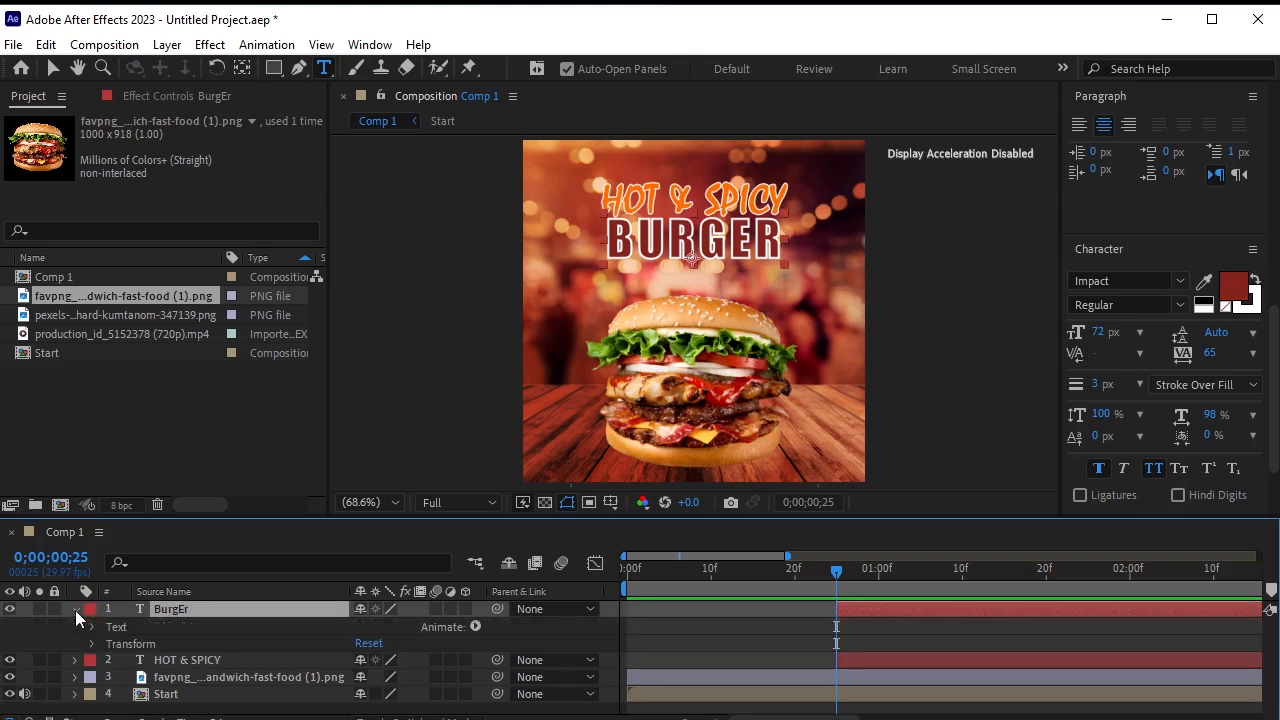
click(475, 627)
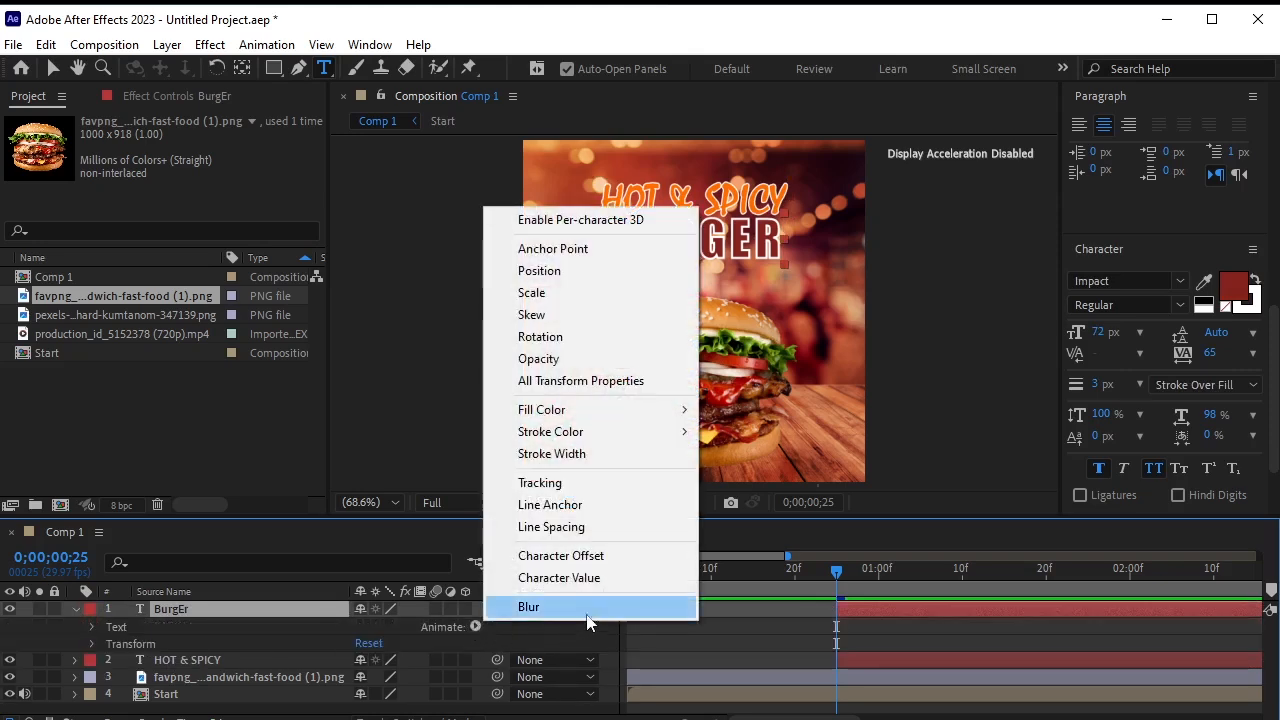
click(640, 358)
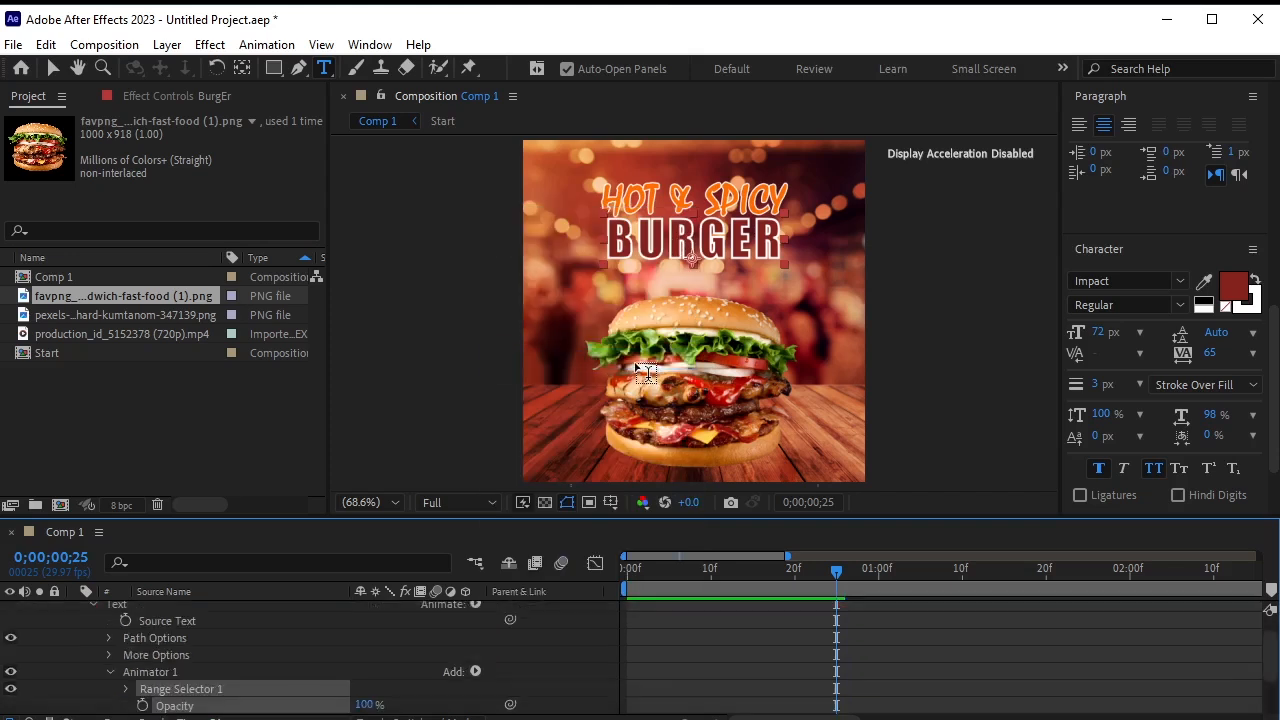
scroll(278, 660, down, 1)
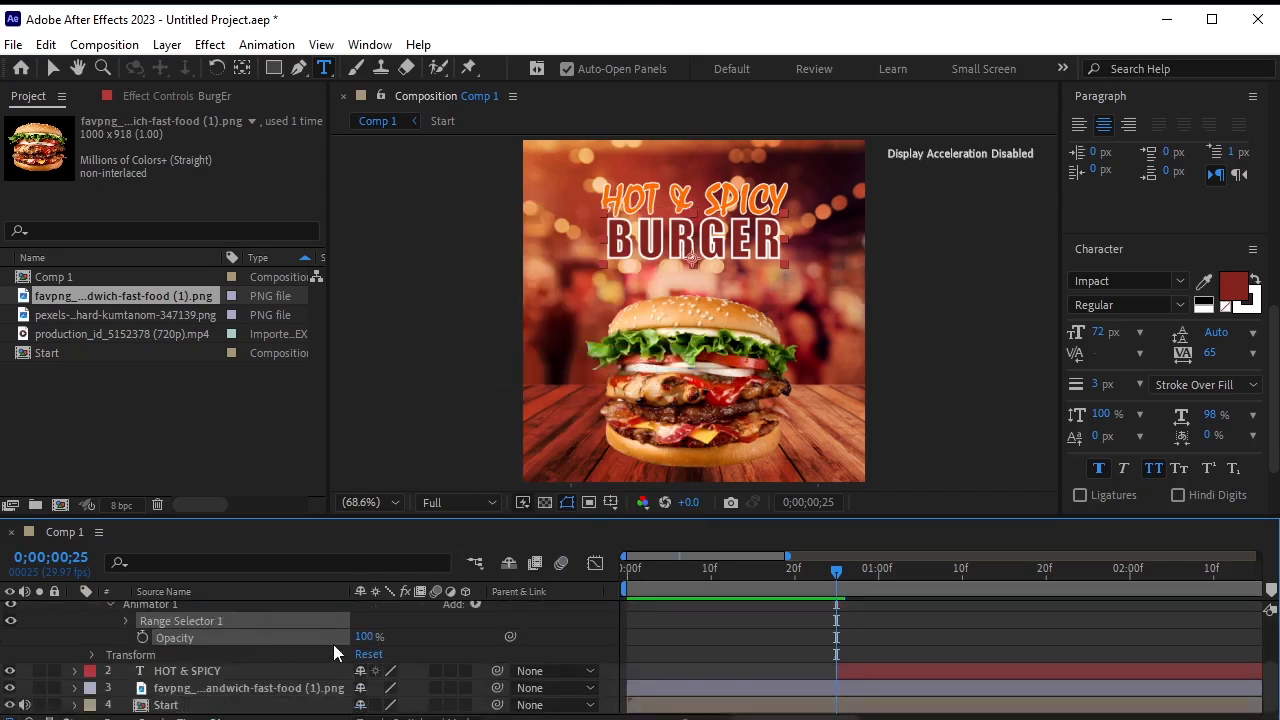
drag(369, 636, 249, 635)
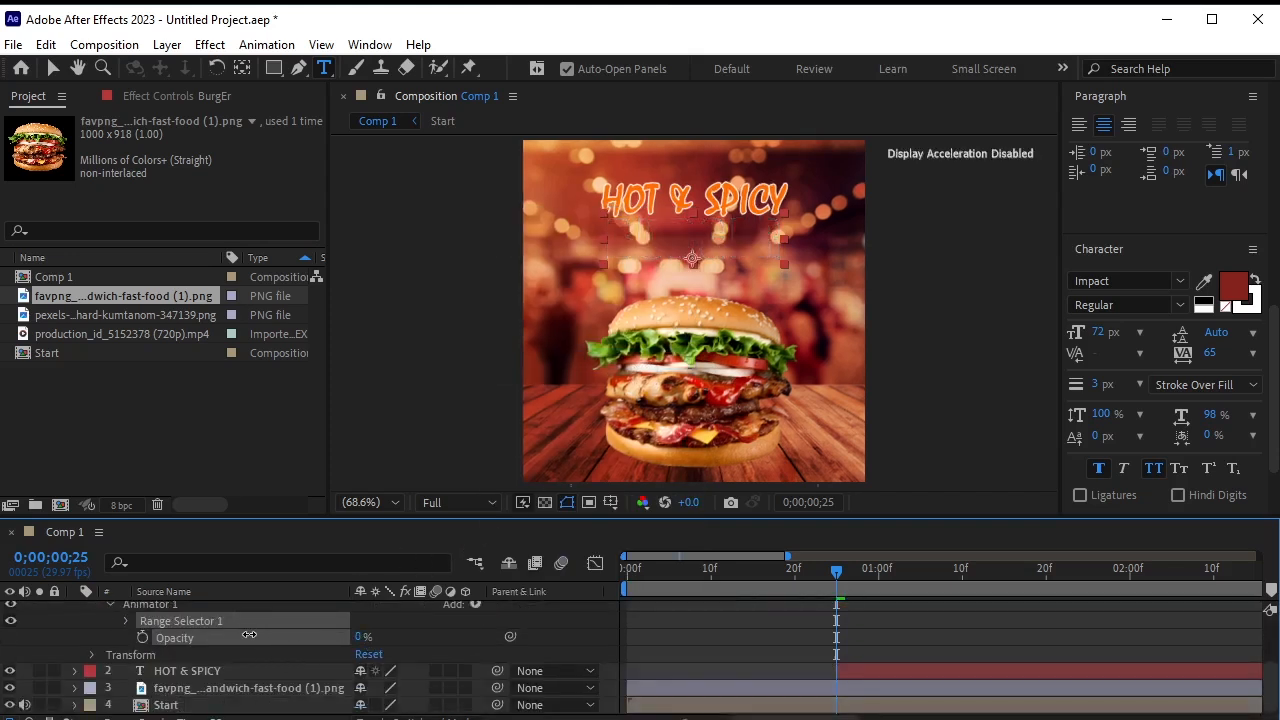
Keyframe the "BURGER" range selector's Start from 0% at 0;00;00;25 to 100% at 0;00;01;10.
click(125, 622)
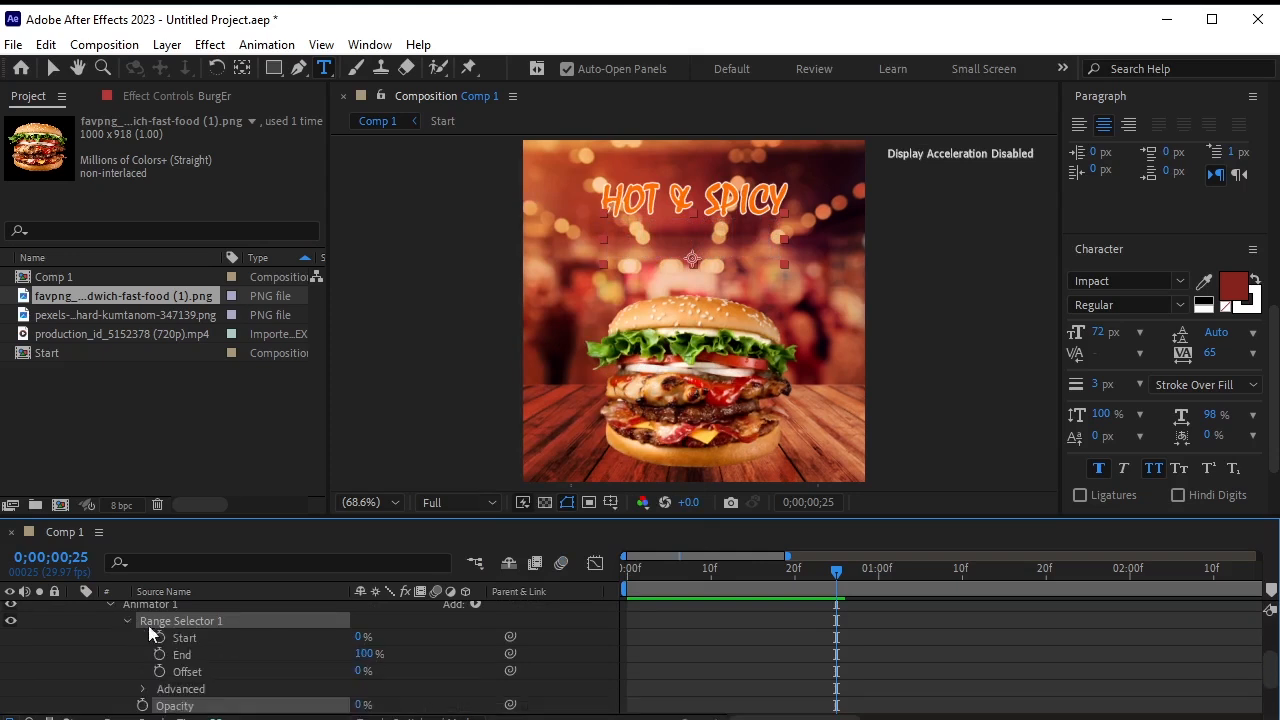
scroll(238, 641, down, 2)
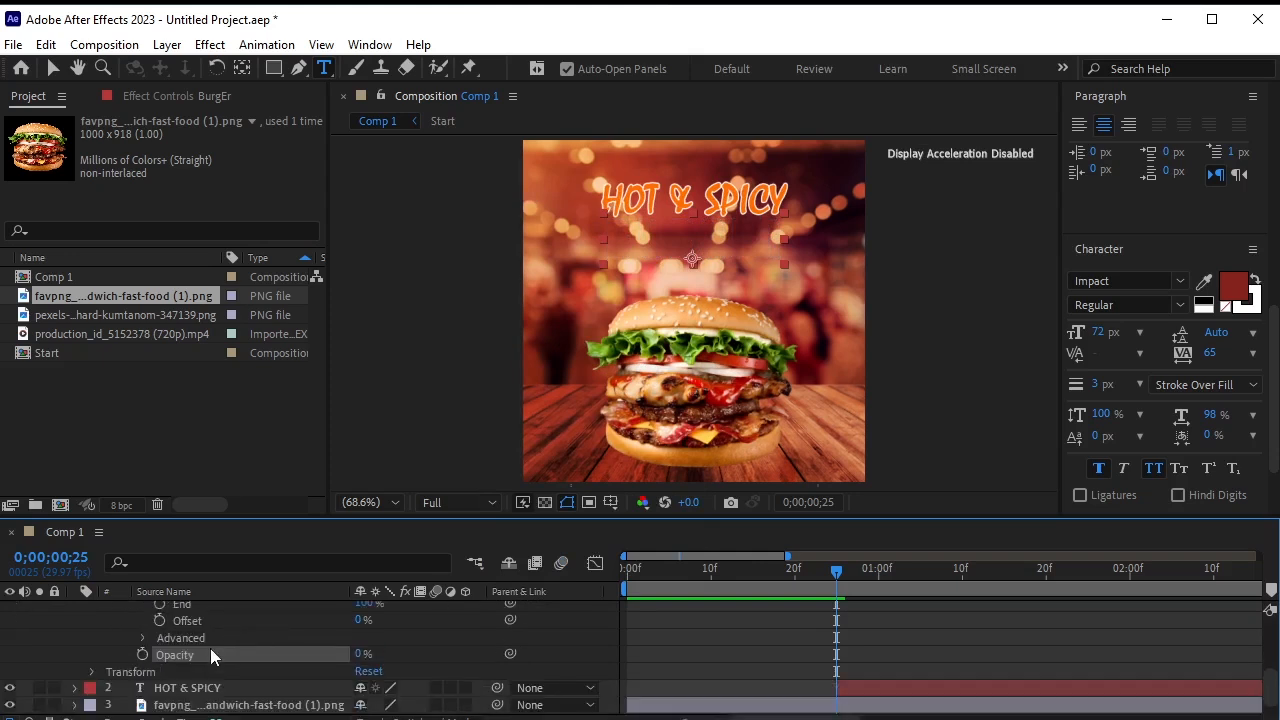
scroll(225, 650, up, 2)
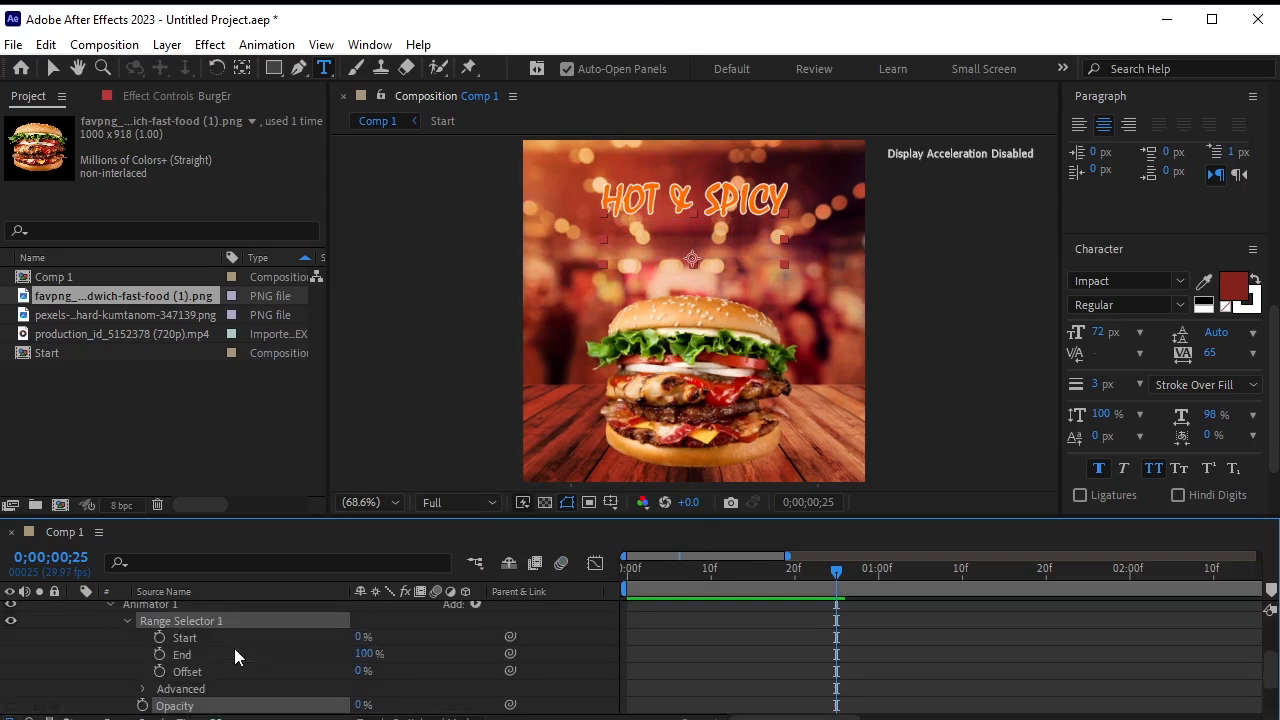
click(159, 637)
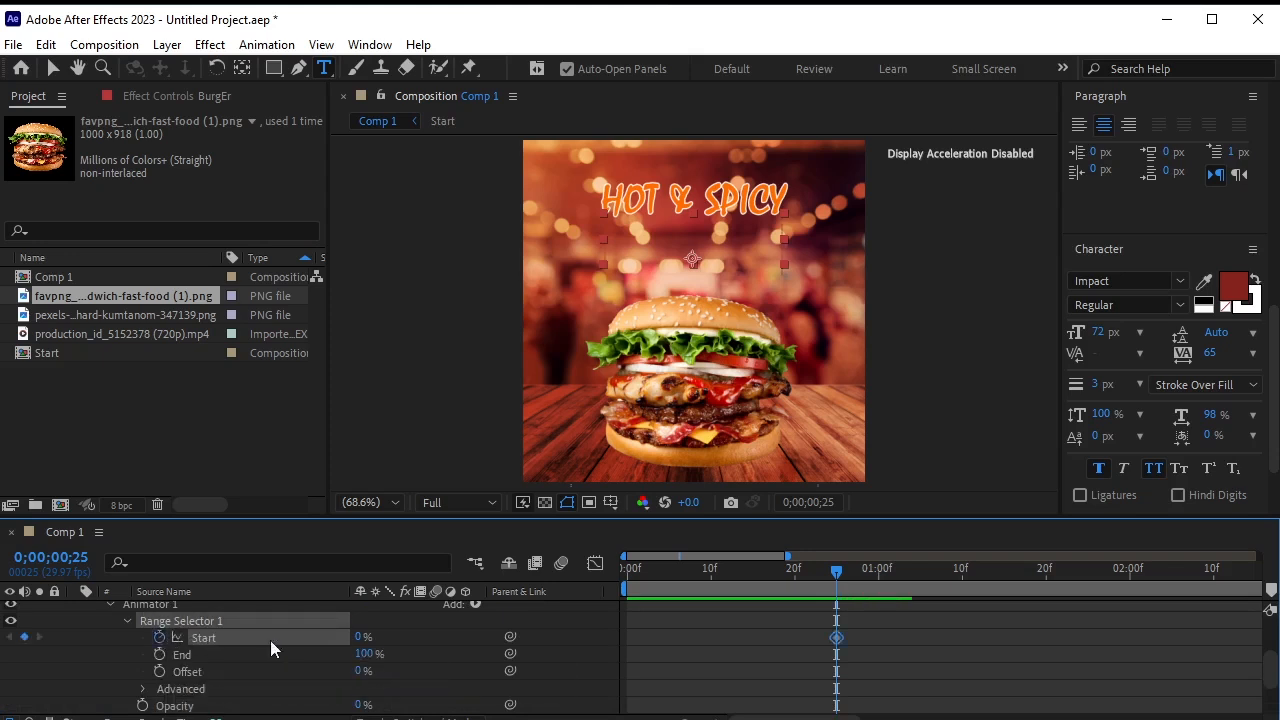
drag(838, 572, 965, 604)
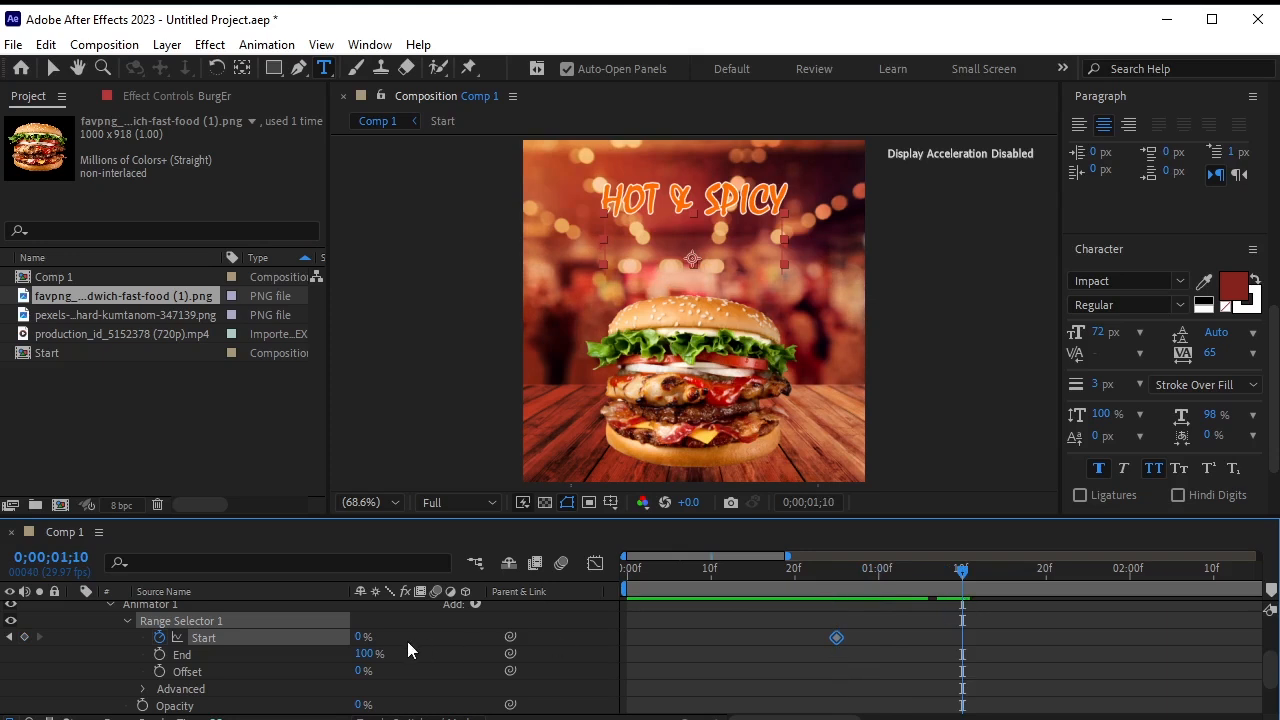
drag(363, 637, 540, 640)
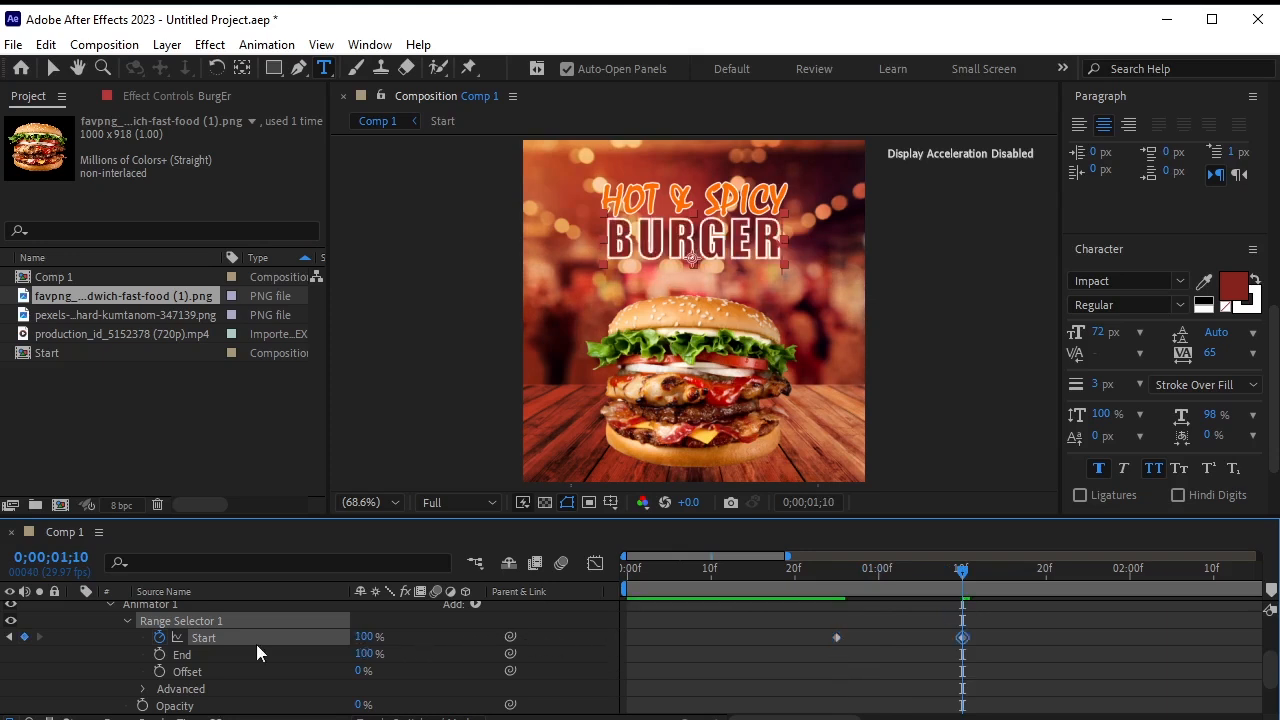
Turn on Randomize Order for the "BURGER" range selector and keyframe its Random Seed at 25 at 0;00;01;10.
scroll(256, 644, down, 2)
click(141, 637)
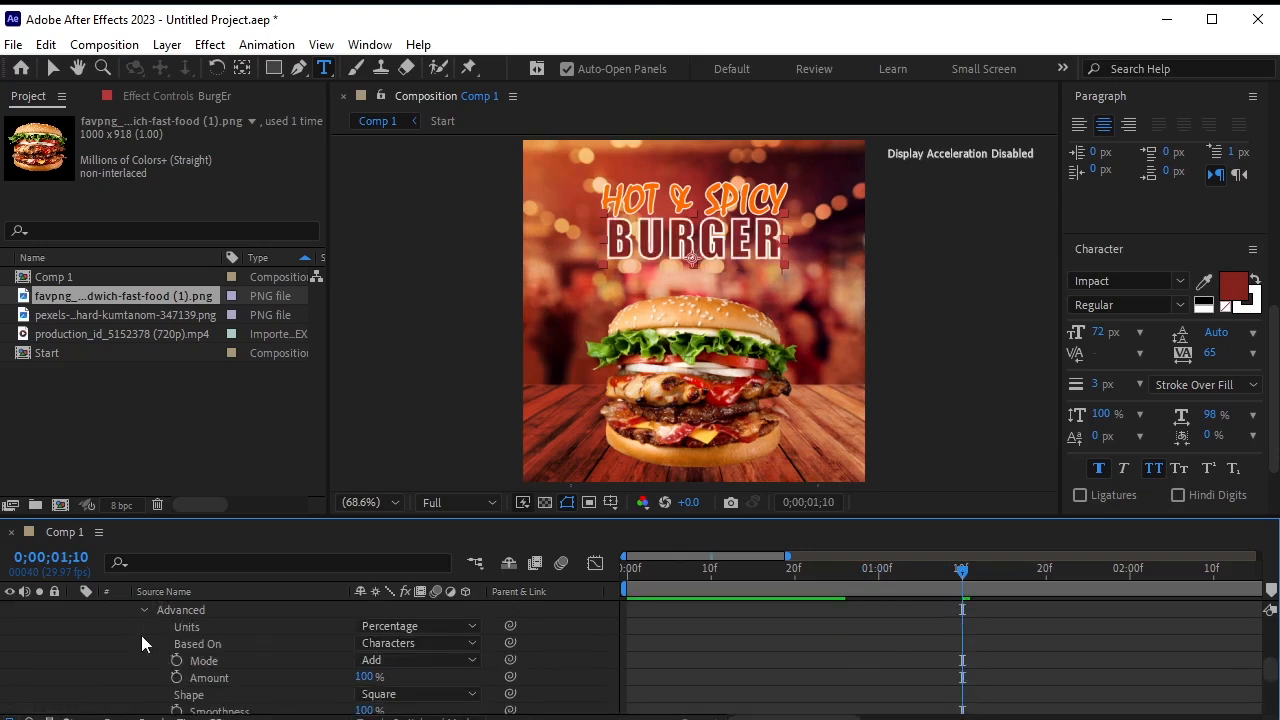
scroll(301, 640, down, 4)
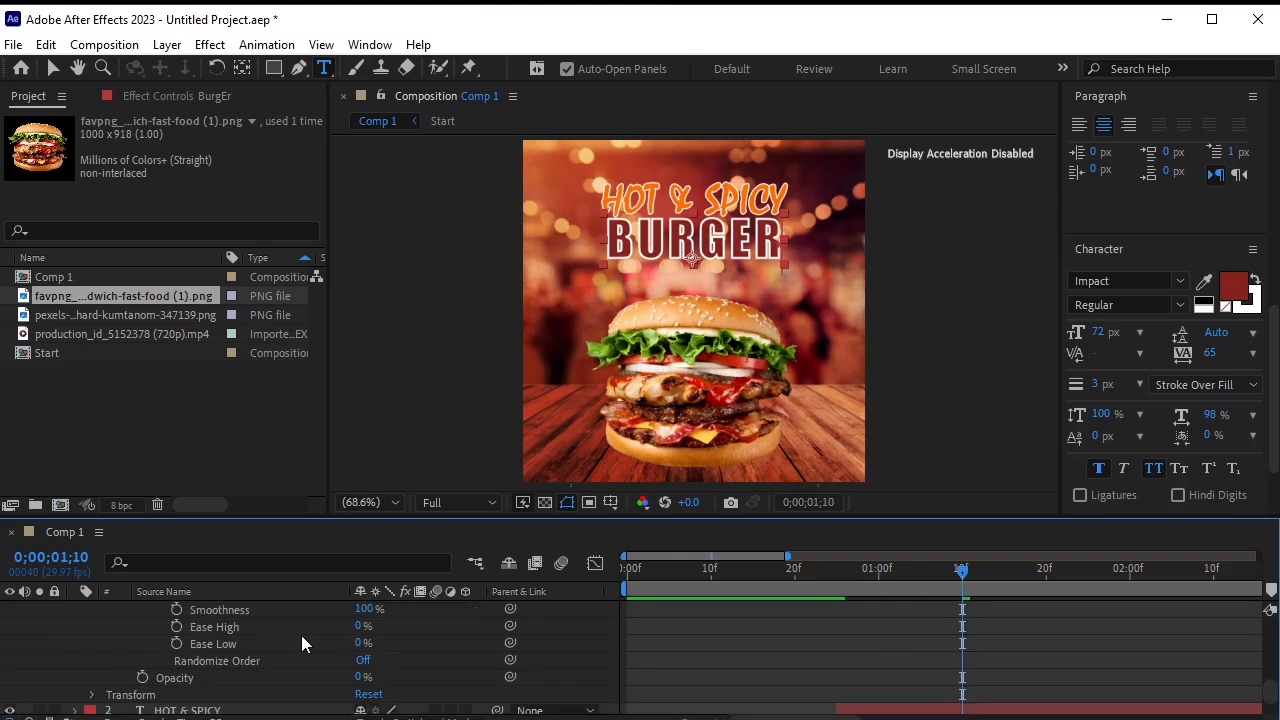
click(363, 660)
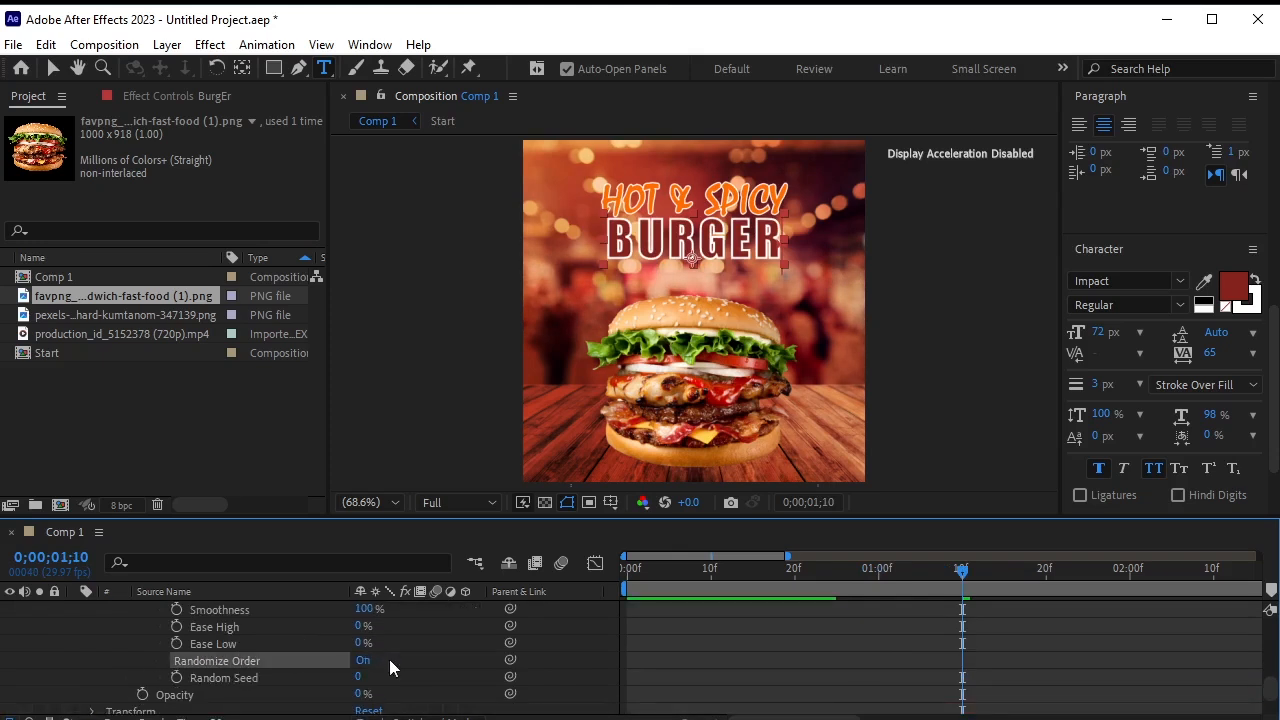
click(177, 679)
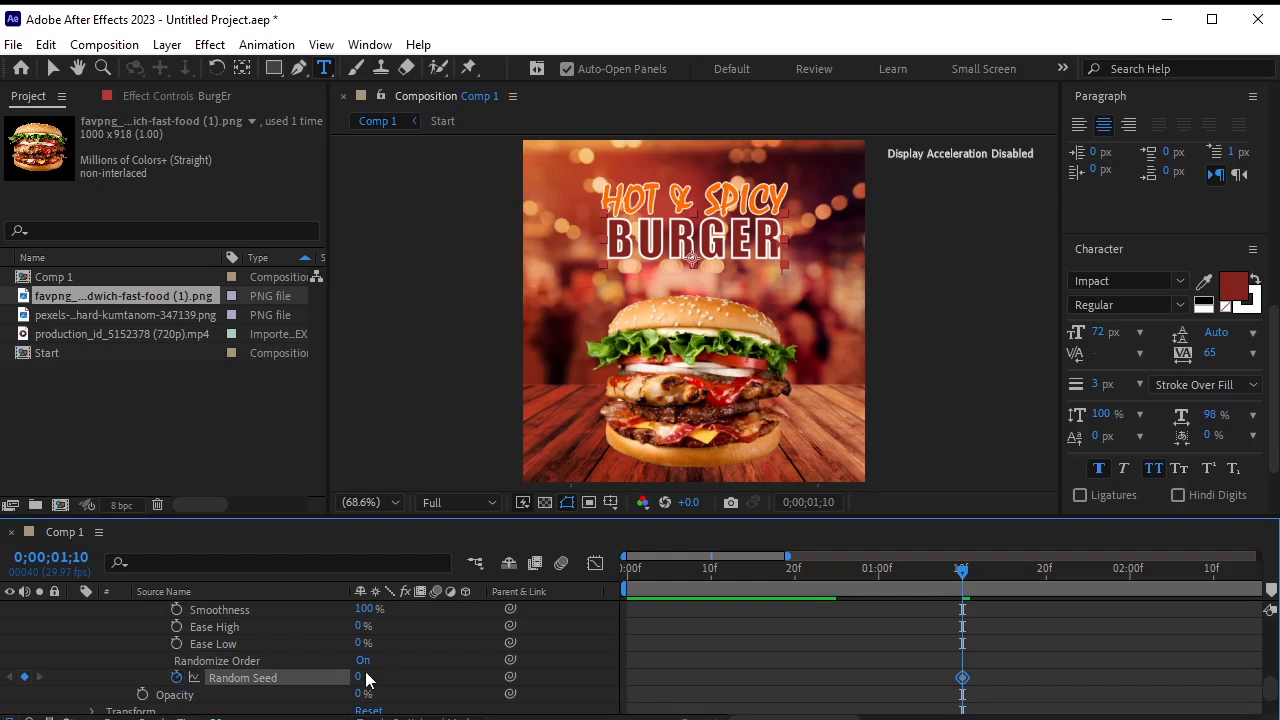
click(360, 677)
key(Return)
scroll(260, 662, up, 5)
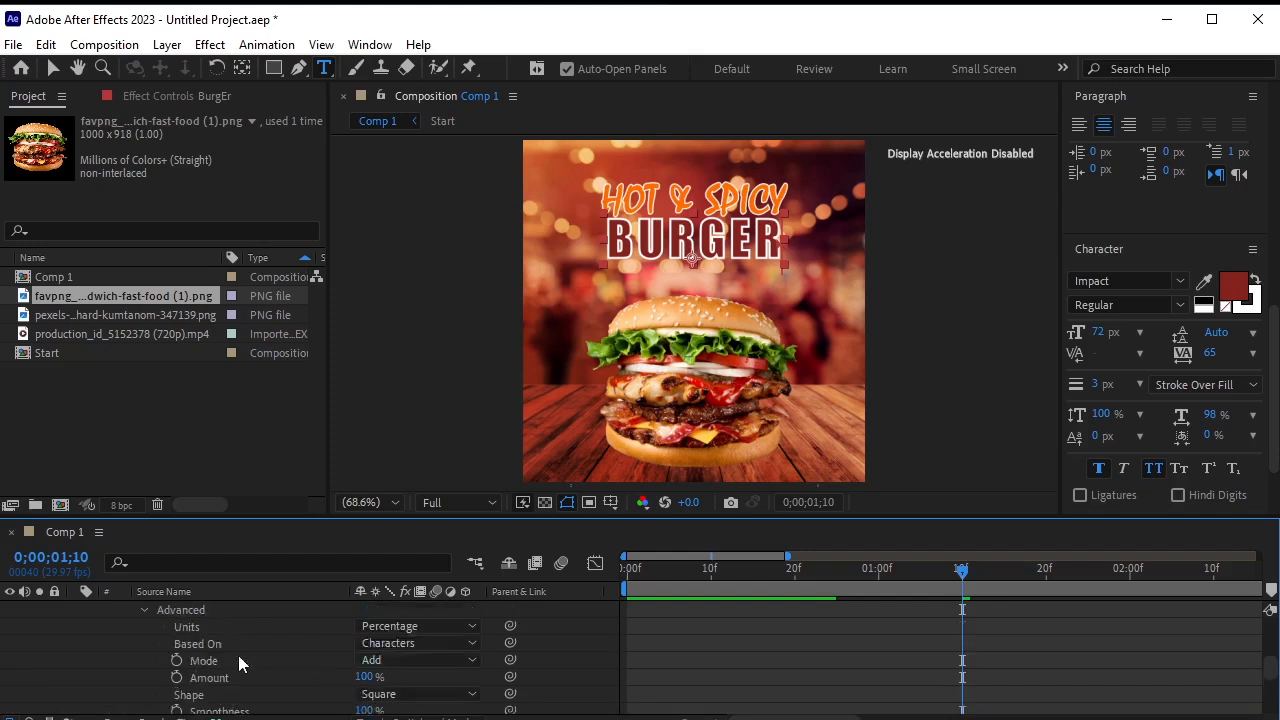
Add a Random Seed keyframe of 0 at the first Start keyframe, 0;00;00;25, and preview the animation.
click(6, 606)
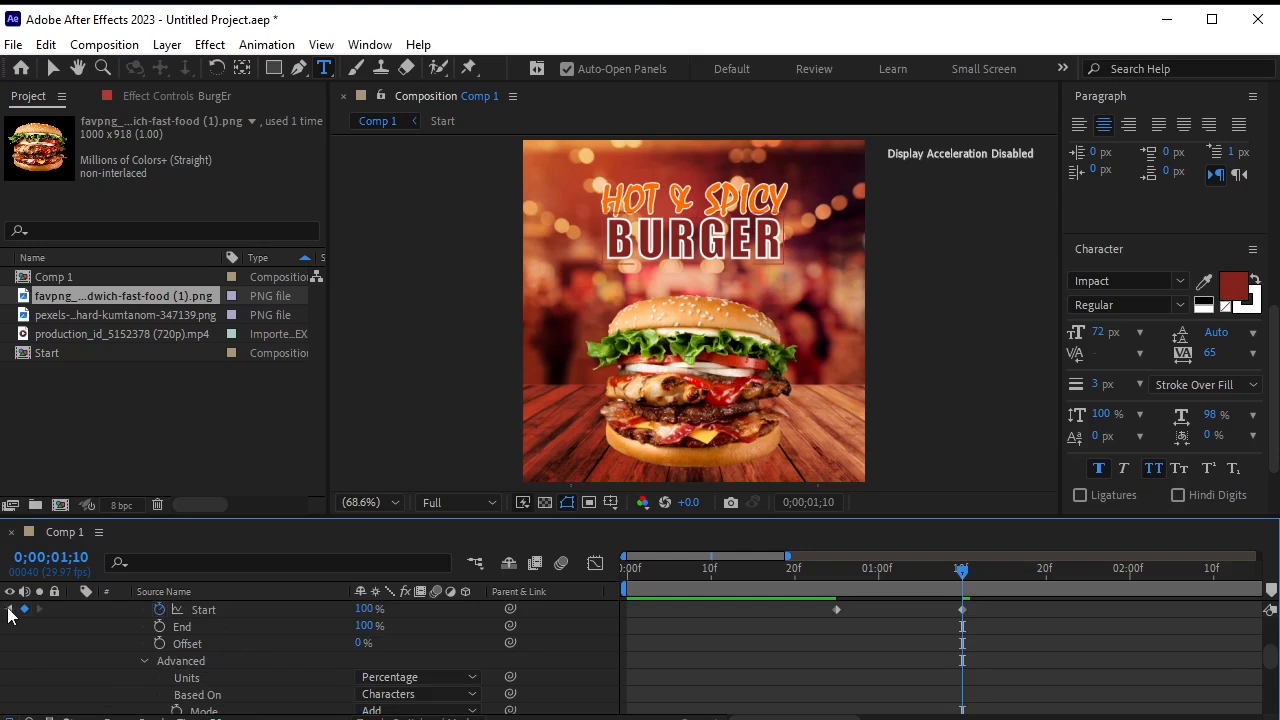
click(9, 608)
scroll(314, 638, down, 4)
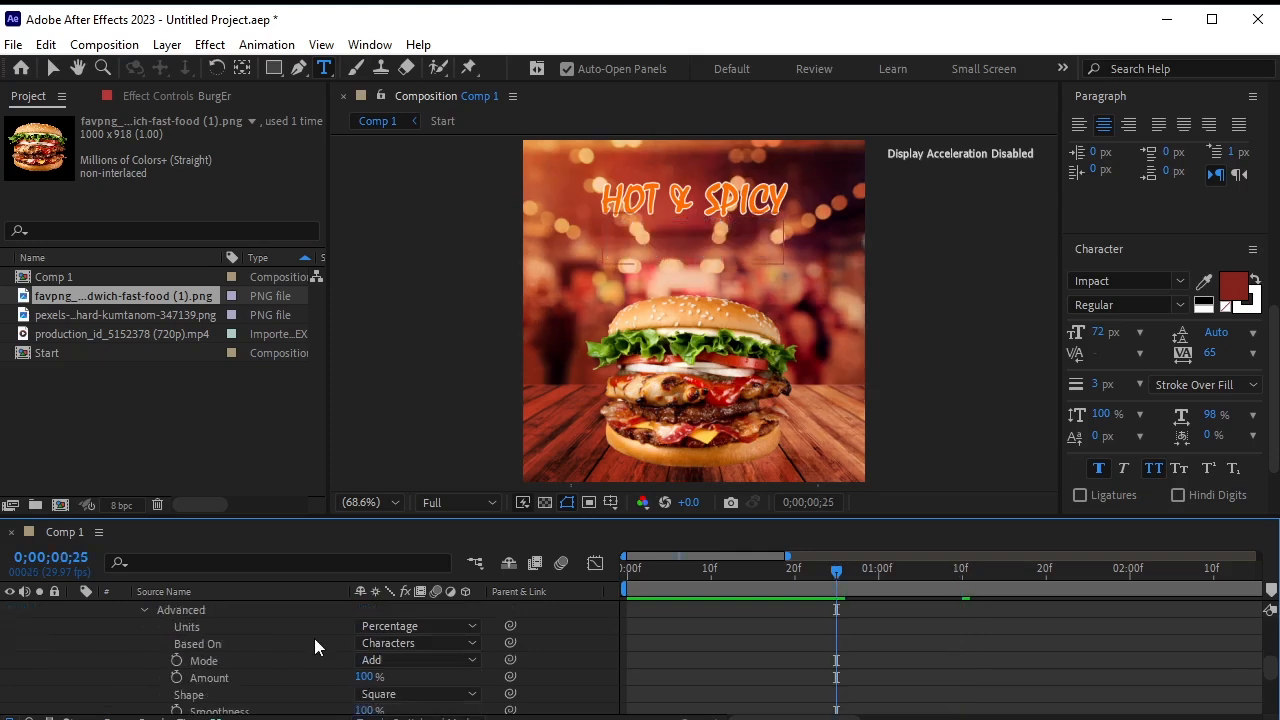
scroll(314, 639, down, 1)
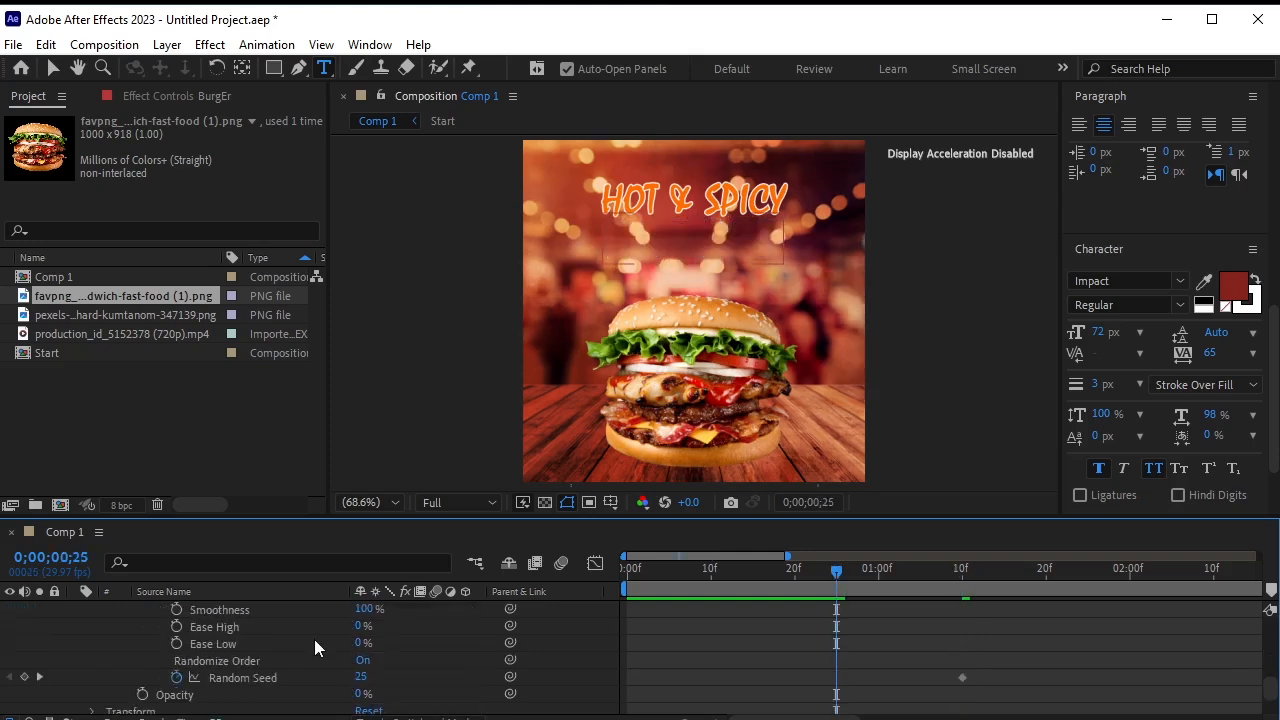
click(367, 677)
text(0)
key(Return)
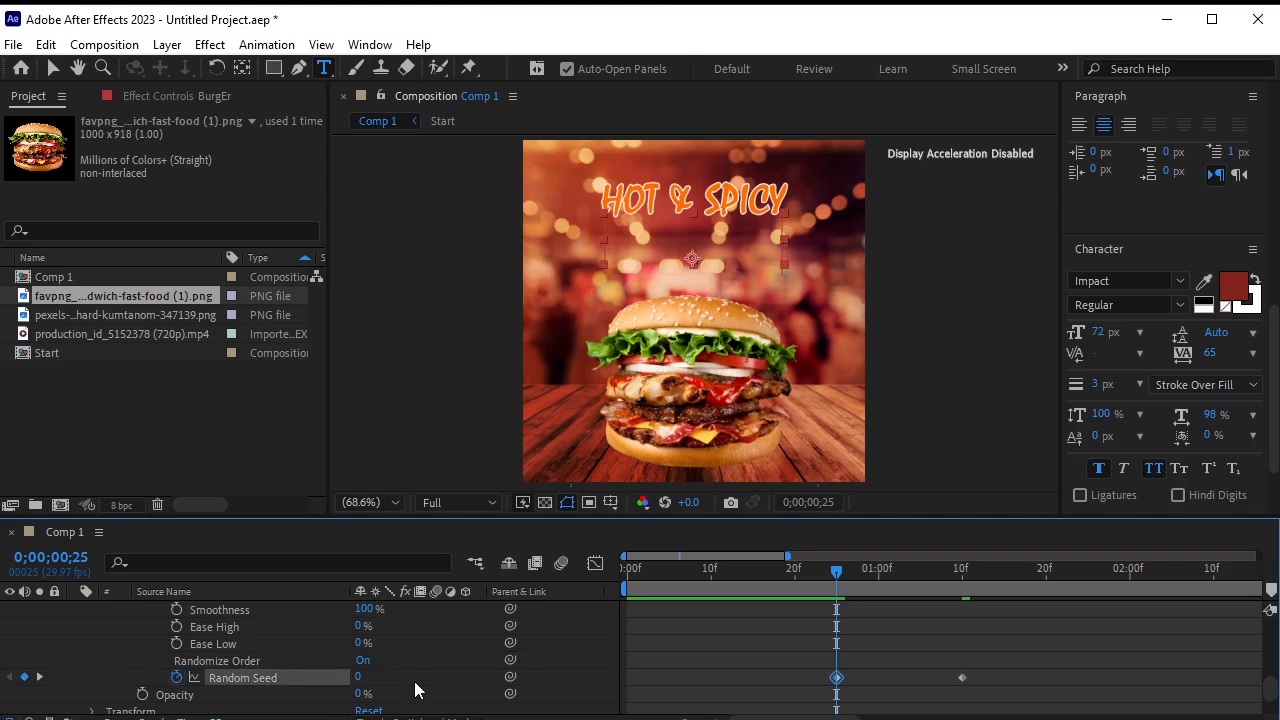
key(space)
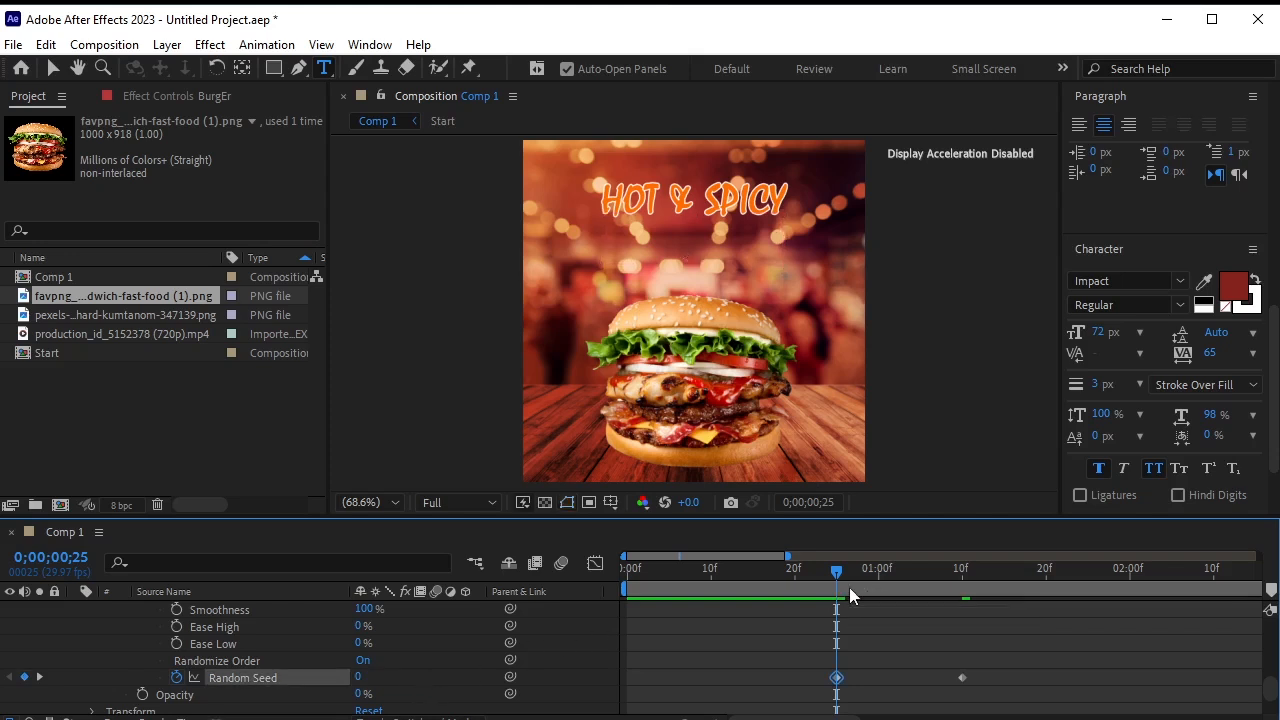
Move the "BURGER" range selector's last Start and Random Seed keyframes to 0;00;01;27 and preview the reveal.
key(space)
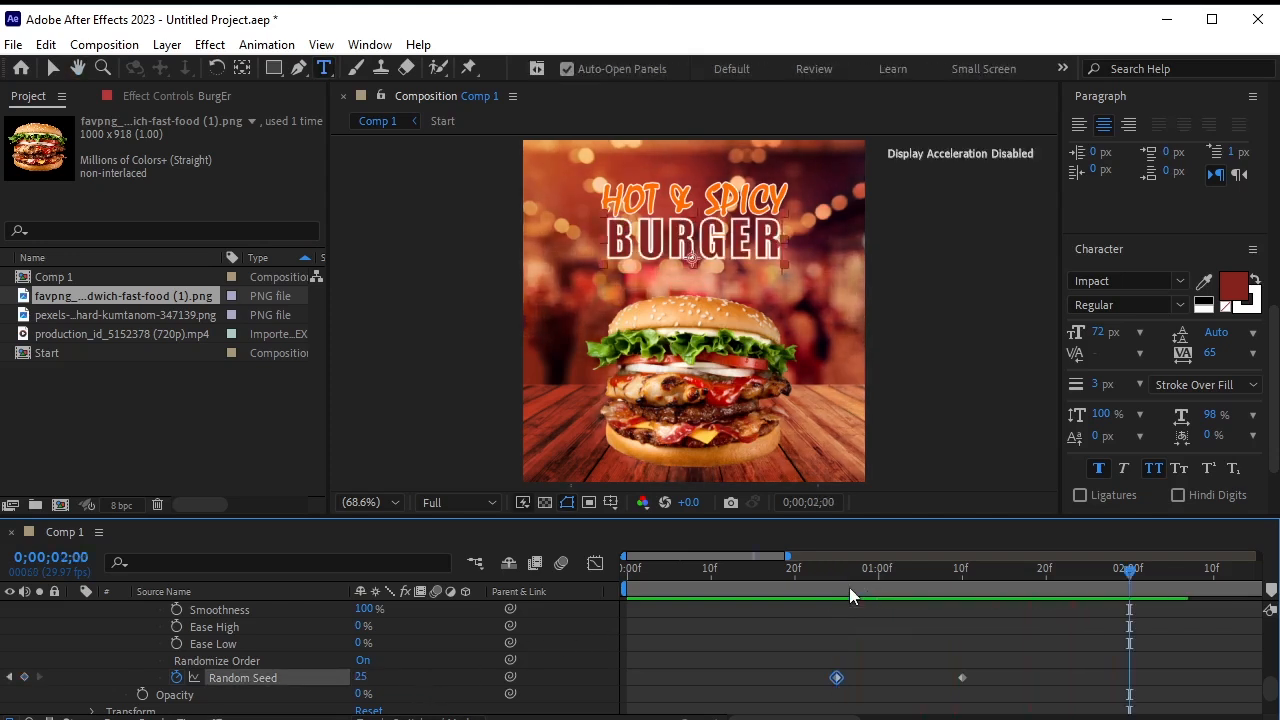
drag(1131, 572, 944, 619)
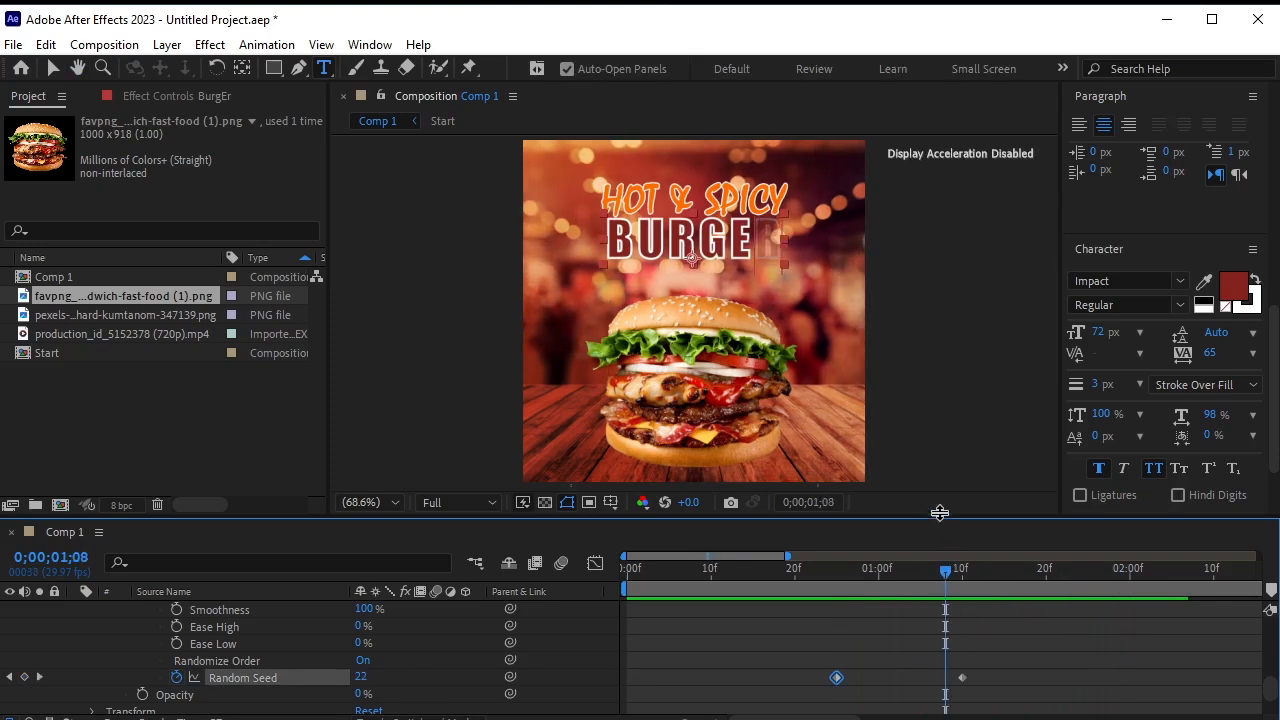
drag(940, 518, 935, 424)
scroll(952, 540, up, 5)
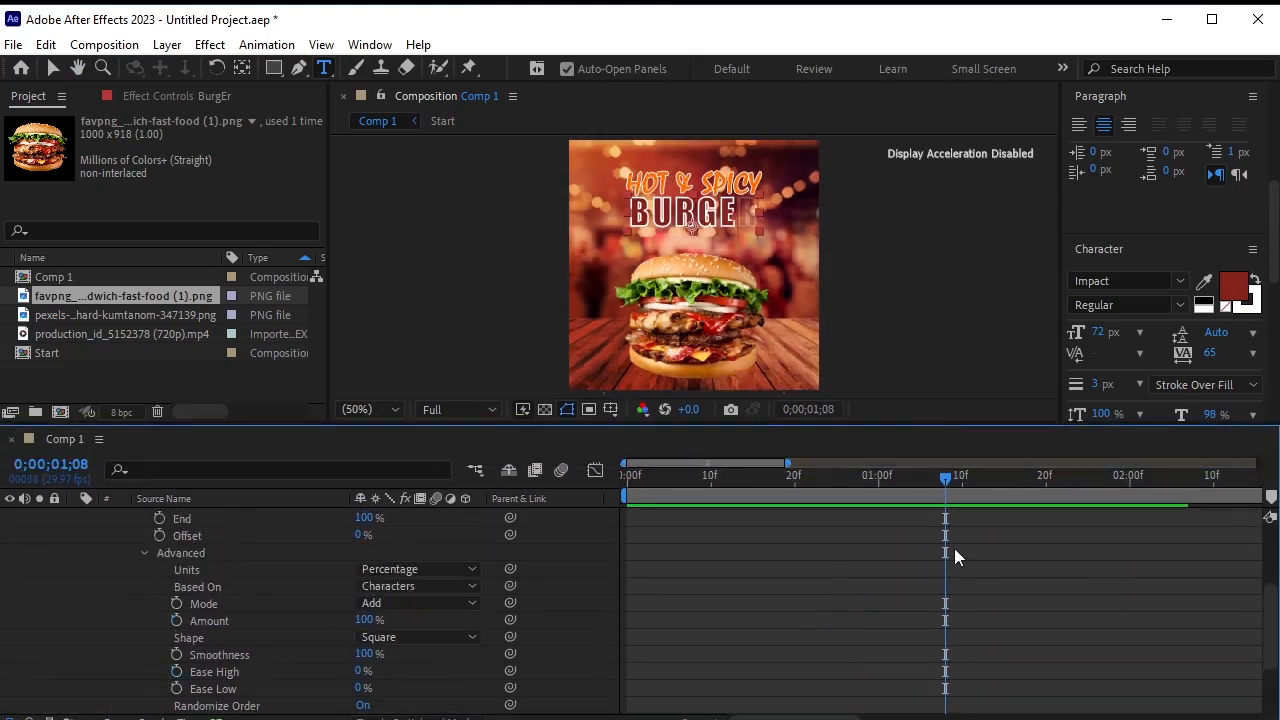
drag(986, 545, 1104, 621)
drag(945, 487, 804, 503)
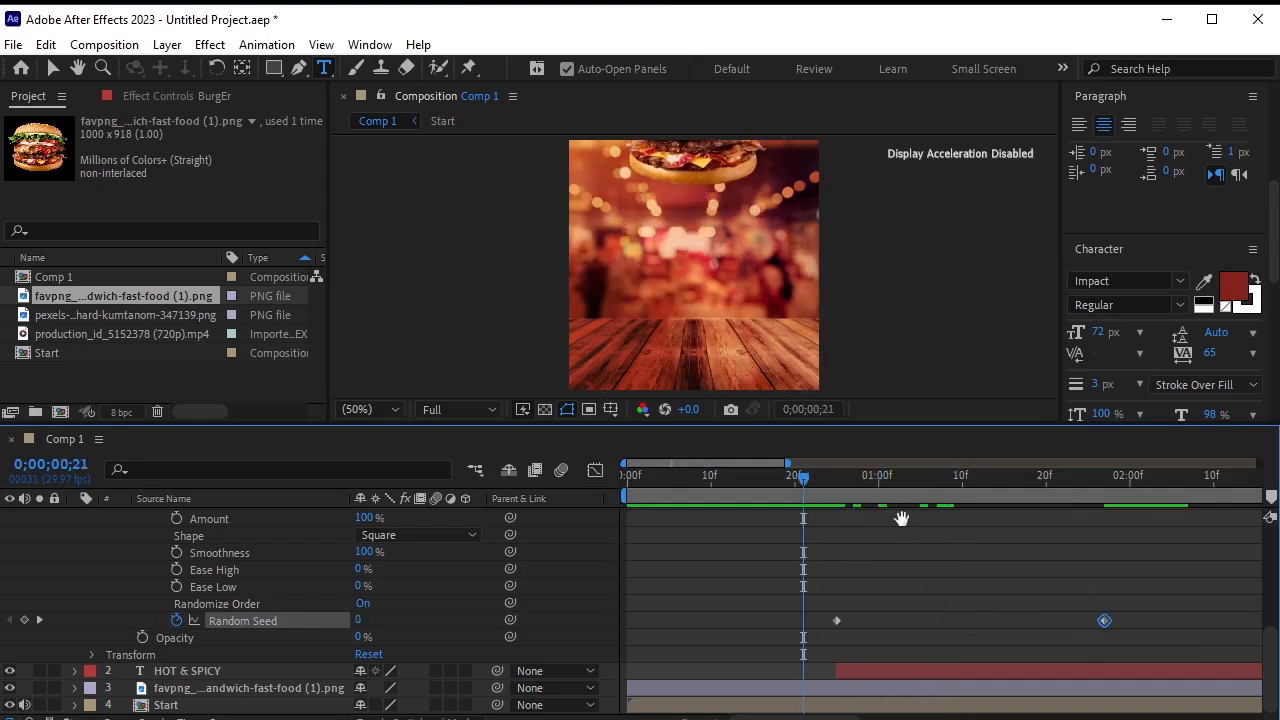
key(space)
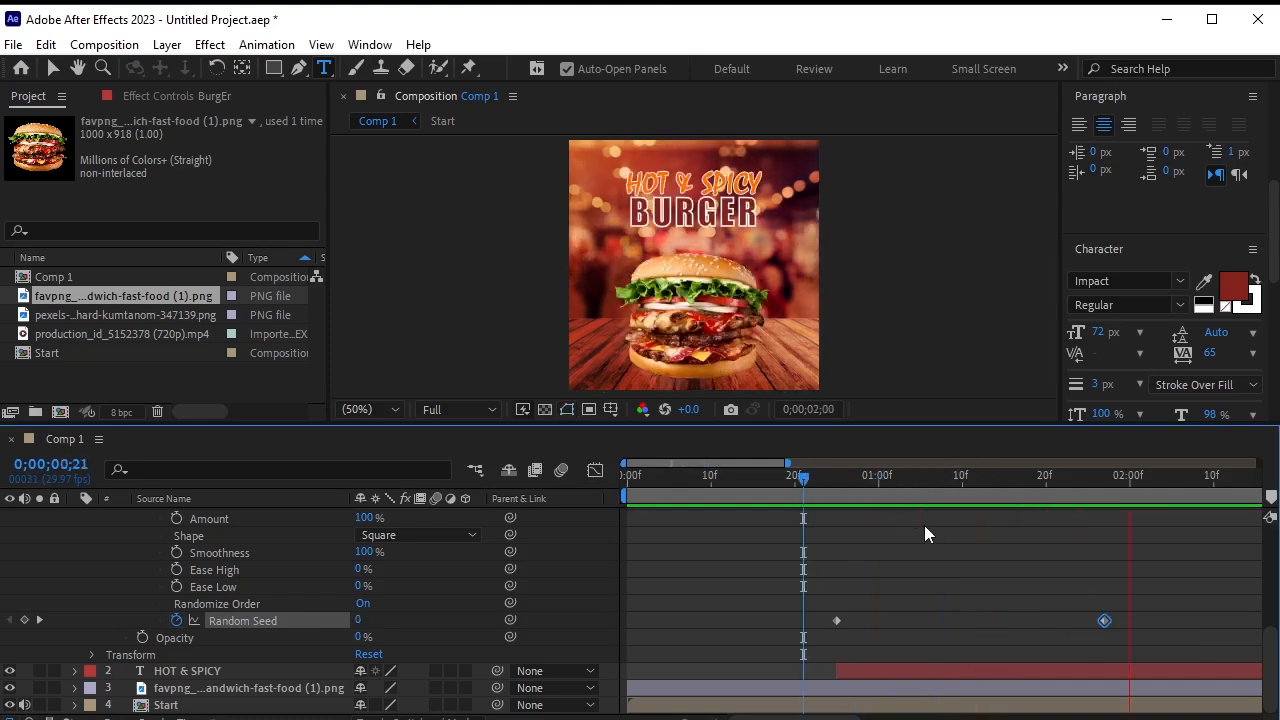
key(space)
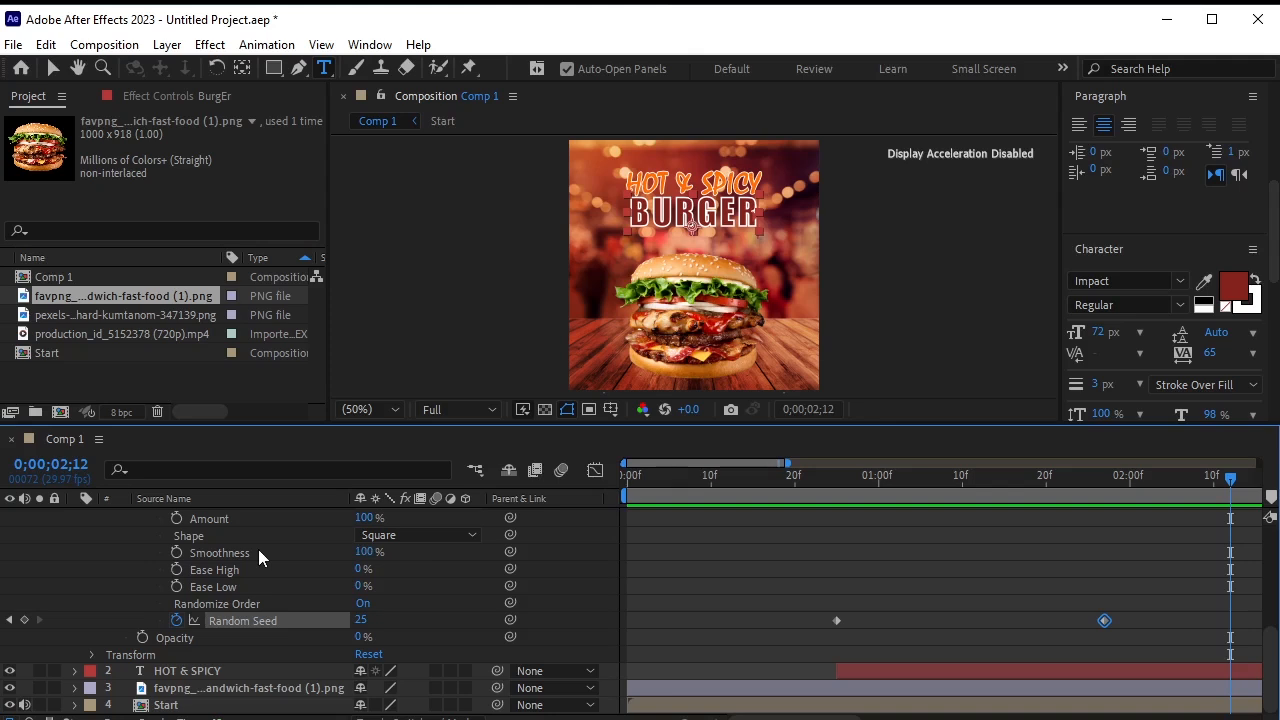
Collapse the "BURGER" layer's properties, set its text stroke to 2 px and preview the composition.
scroll(258, 549, up, 3)
scroll(119, 538, up, 2)
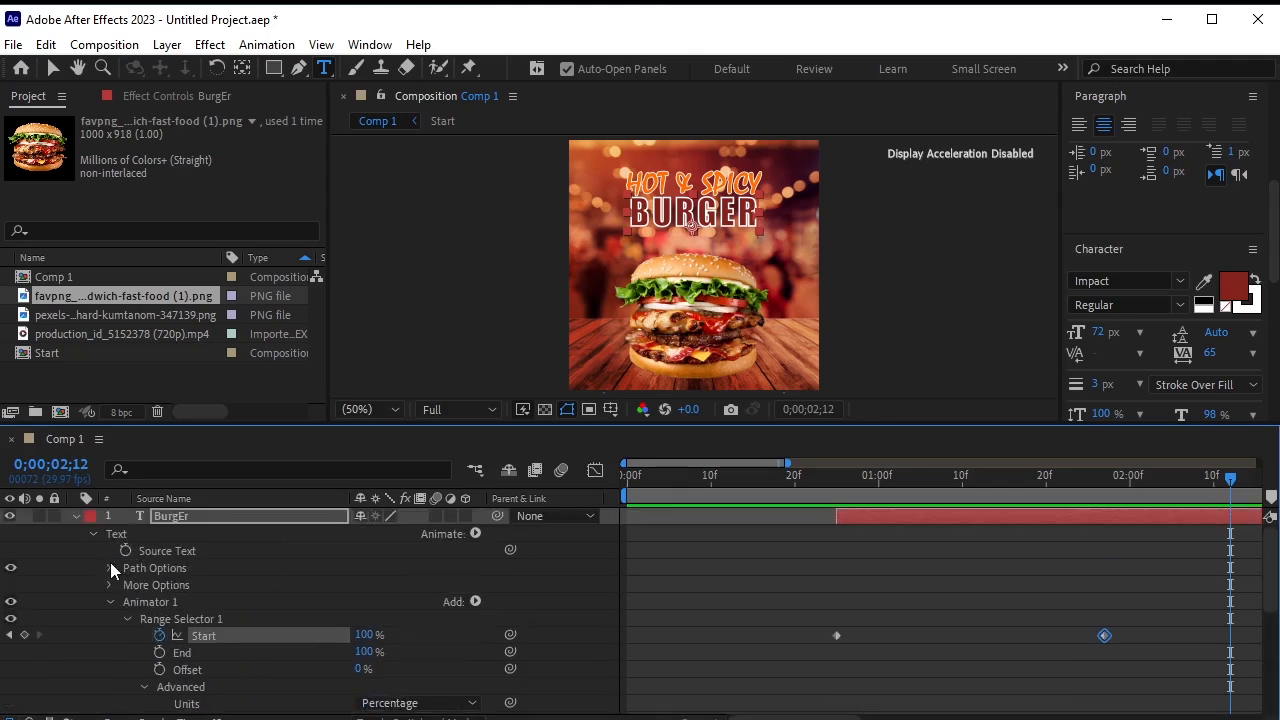
click(77, 516)
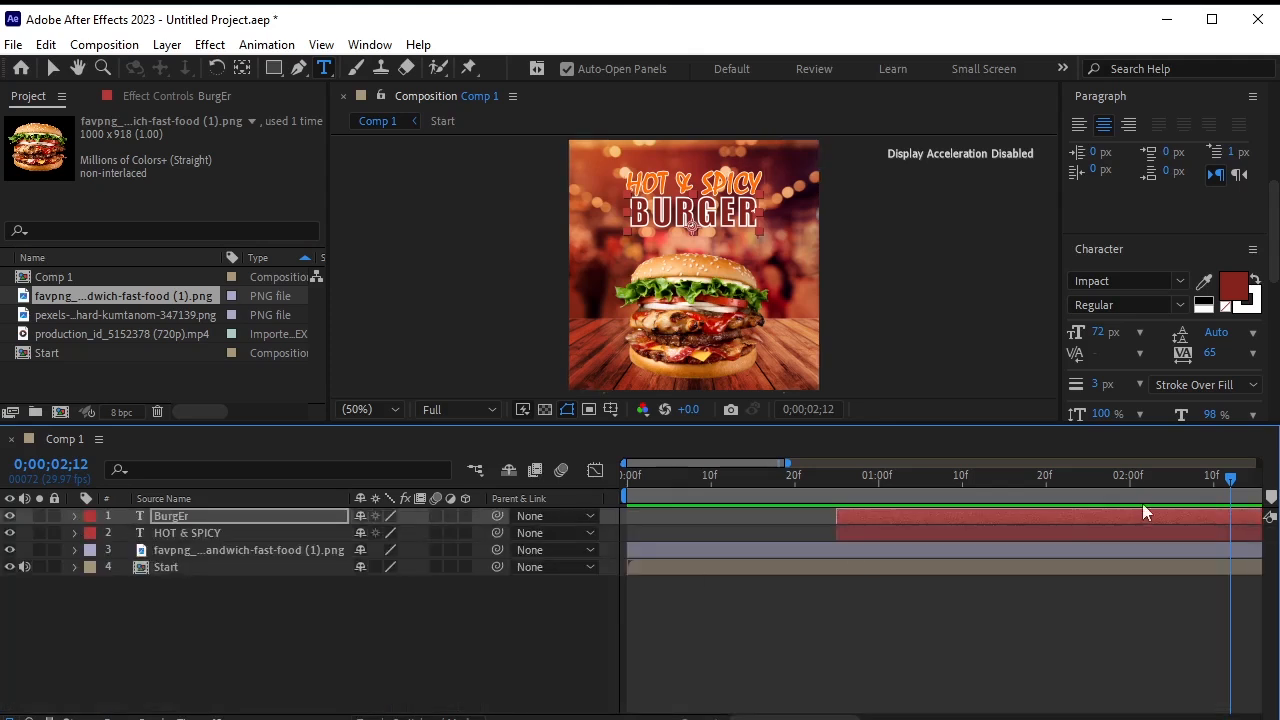
drag(1230, 478, 1222, 478)
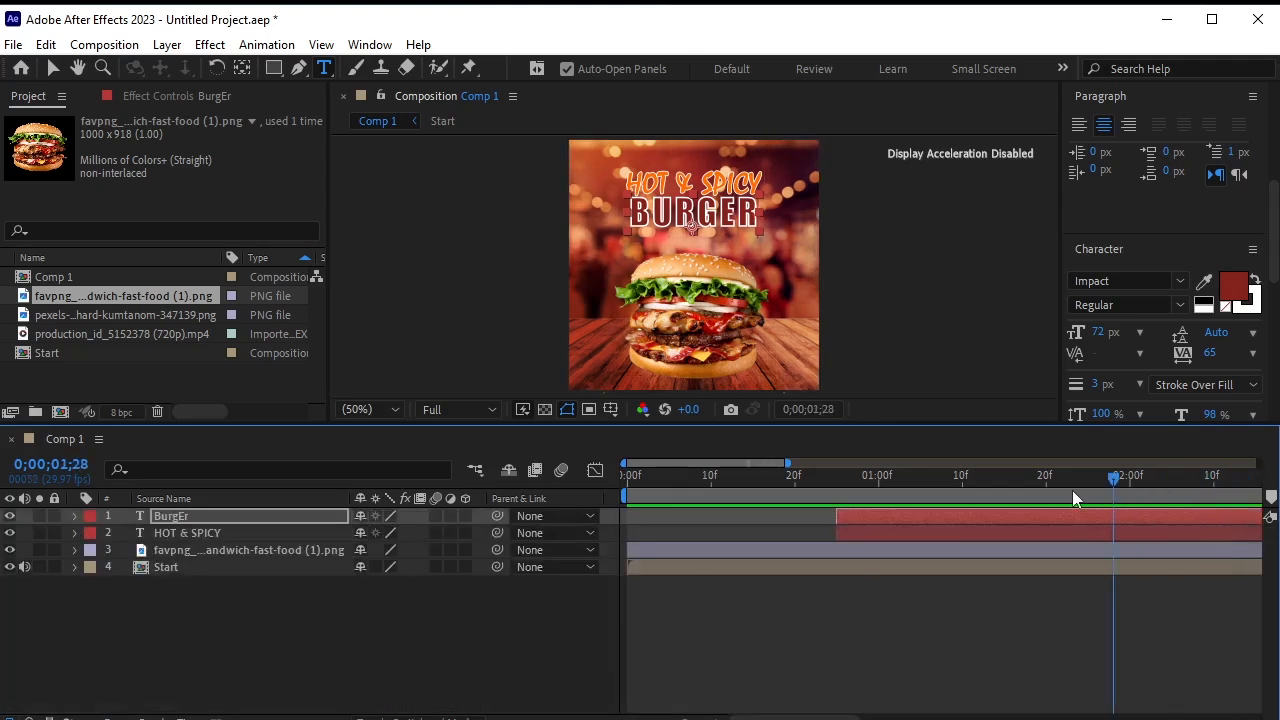
drag(1074, 490, 1135, 504)
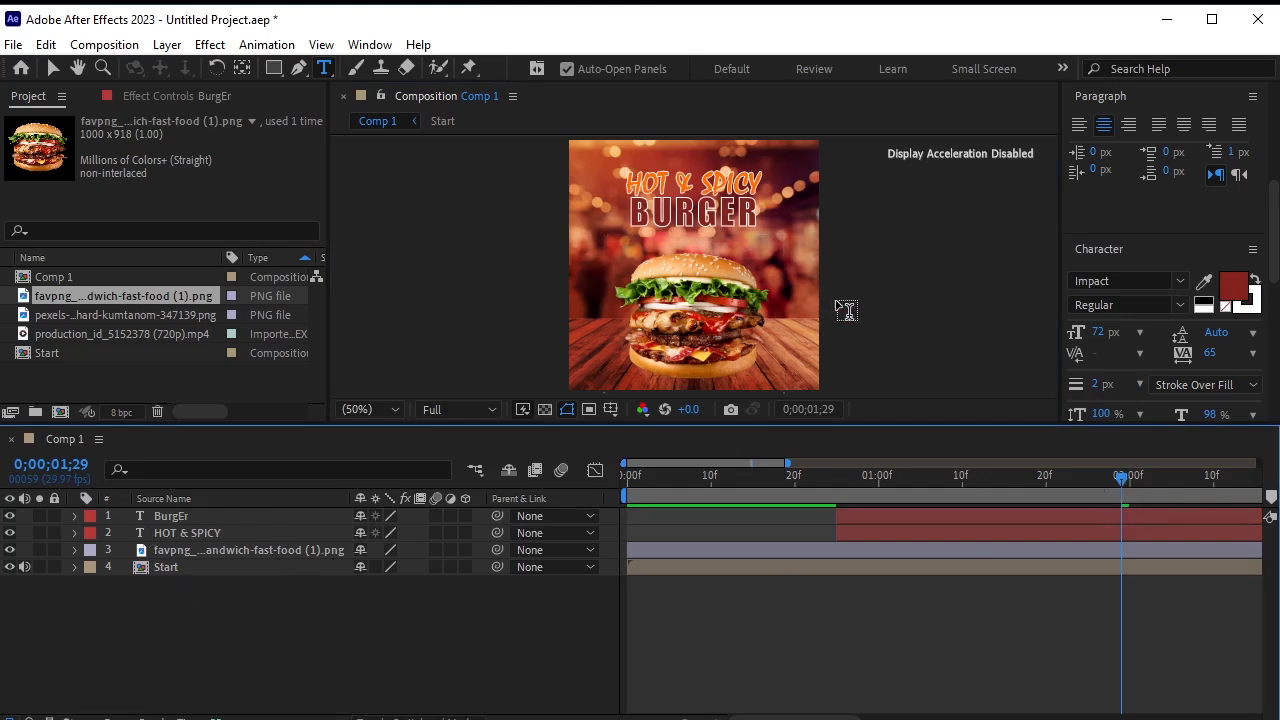
key(space)
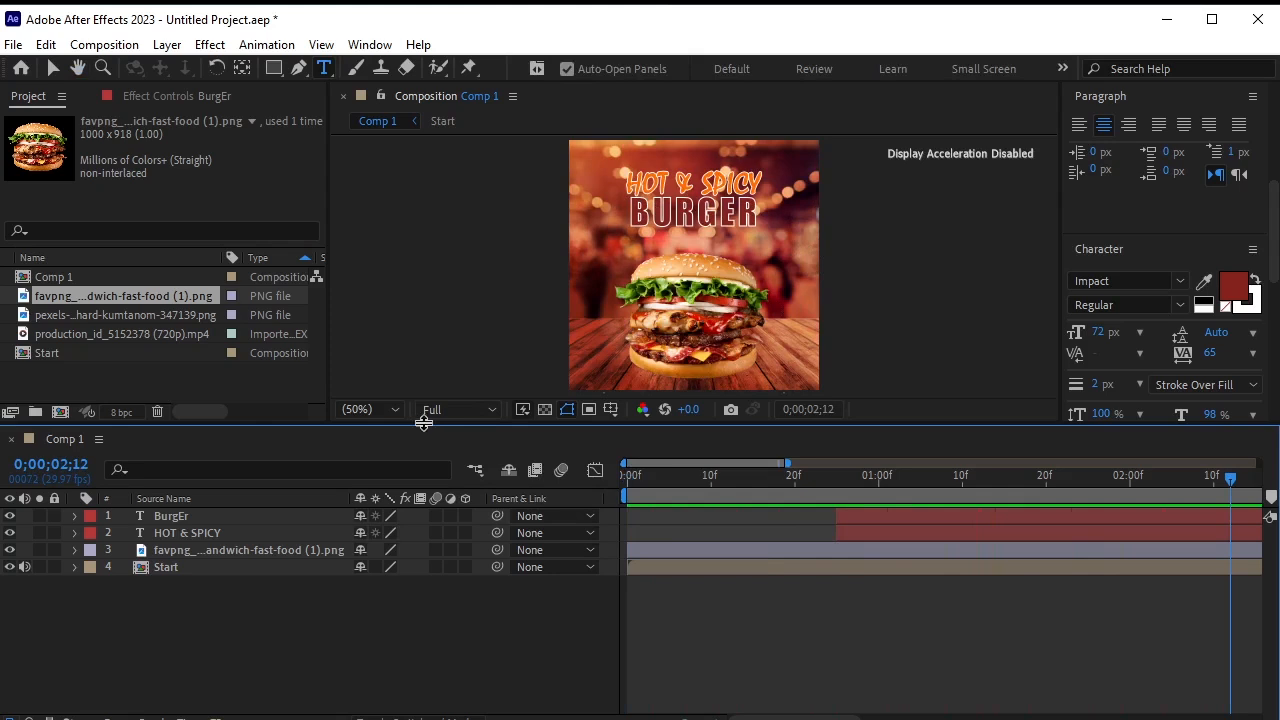
Draw an open, rounded loop with the Pen tool on a new shape layer beside the burger's upper right edge.
drag(424, 422, 424, 513)
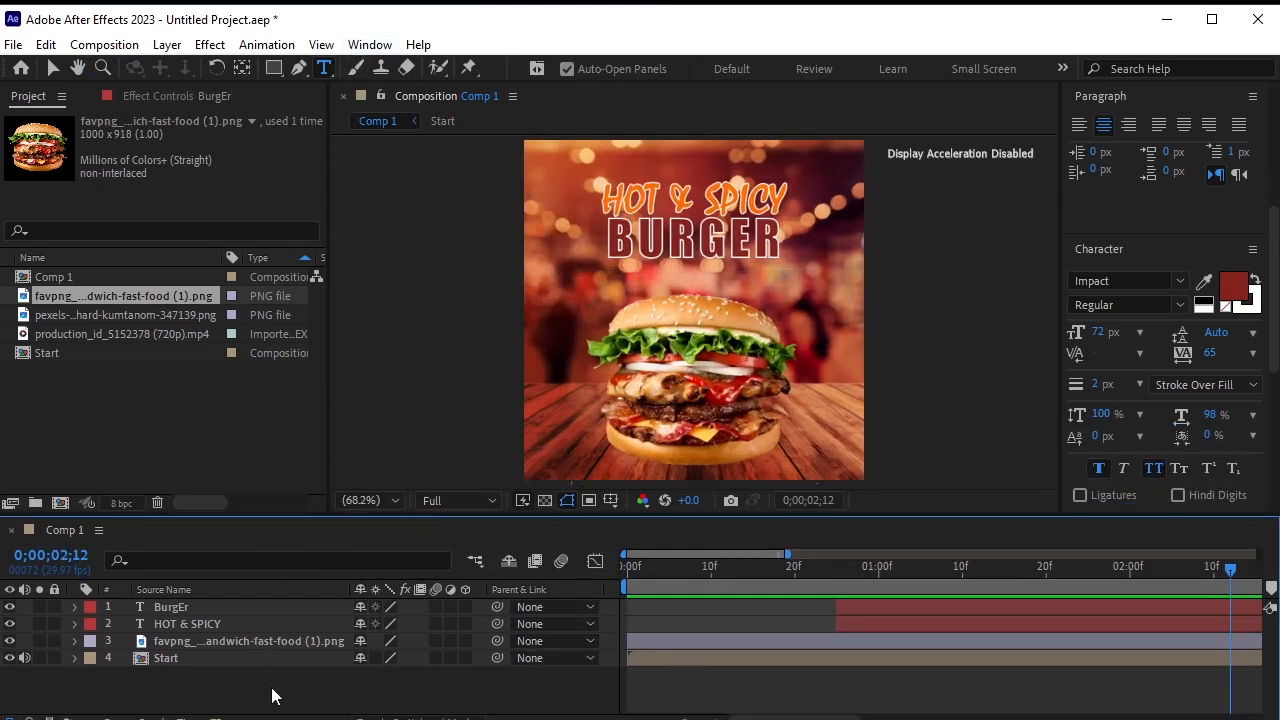
click(300, 67)
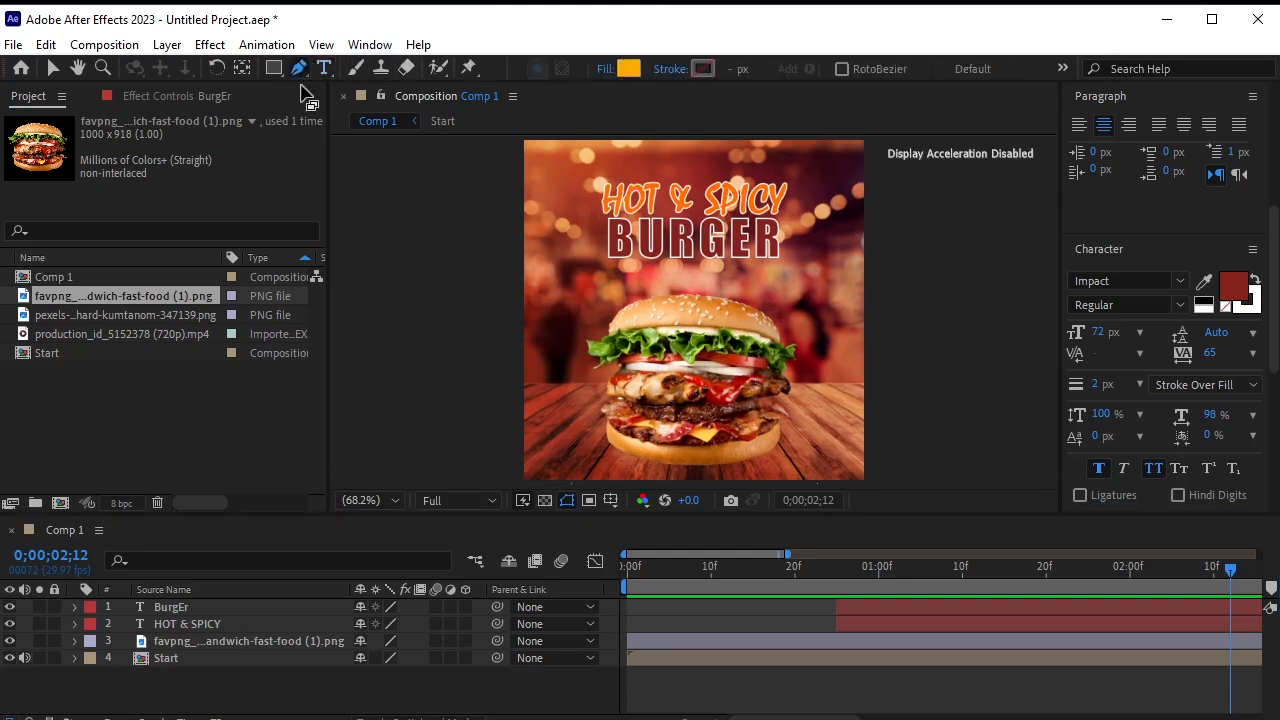
click(764, 297)
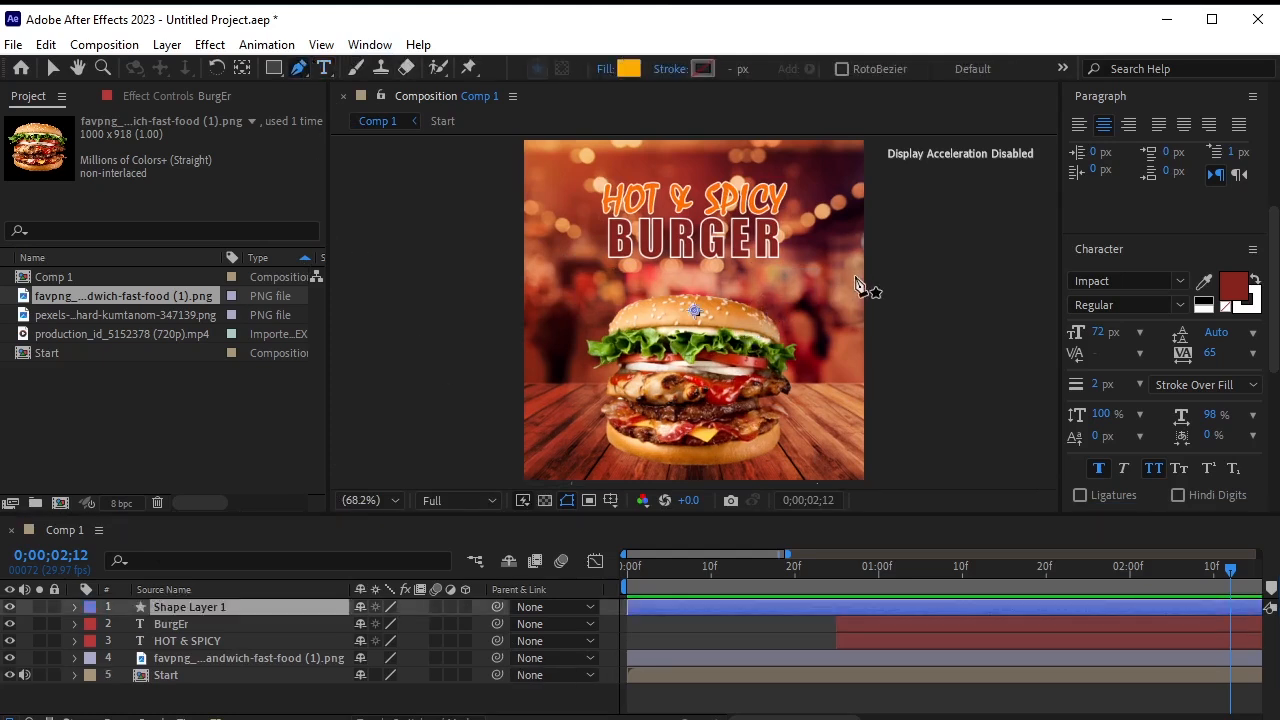
drag(857, 305, 868, 364)
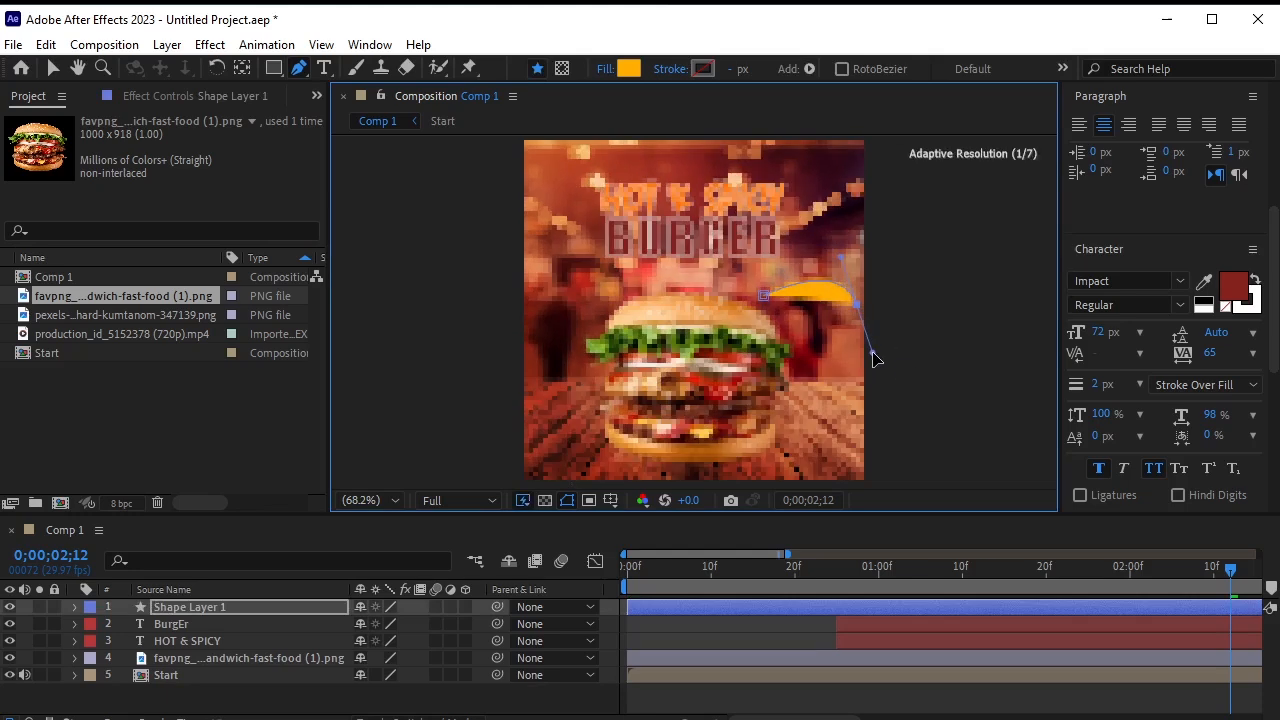
click(782, 337)
drag(761, 333, 757, 343)
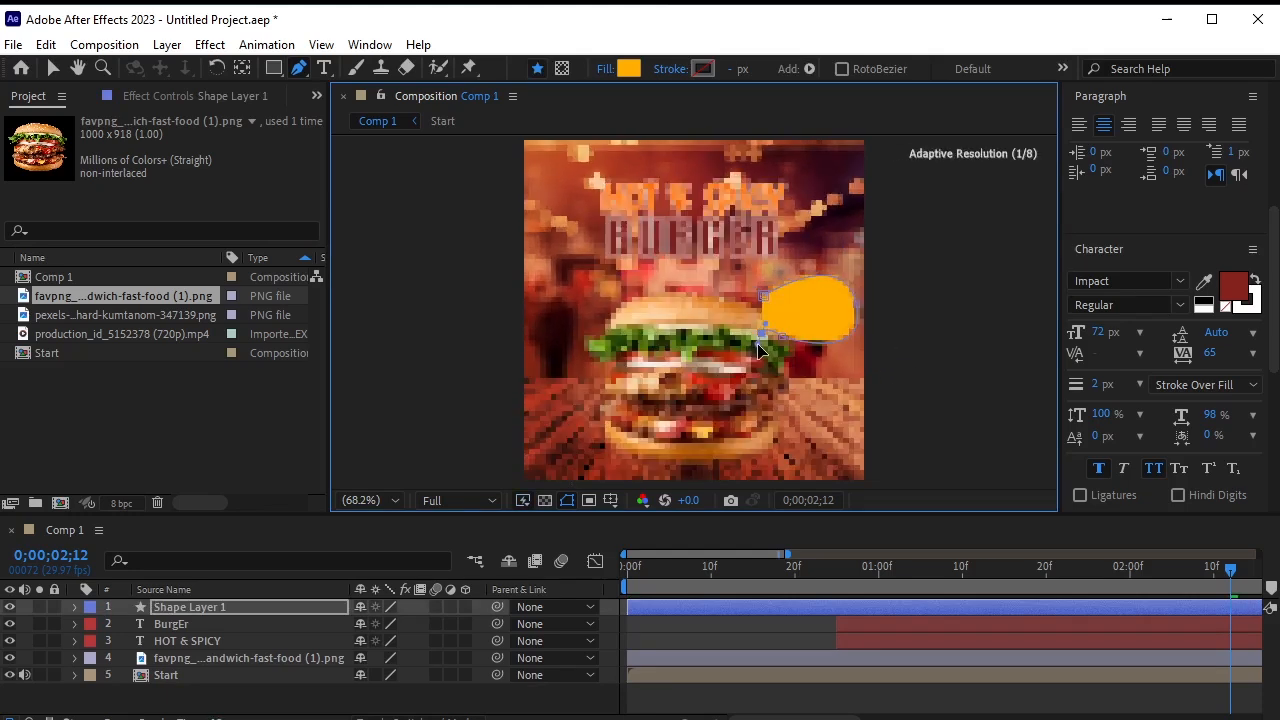
Set the loop's fill to None and give it a solid-color stroke.
click(605, 70)
click(538, 449)
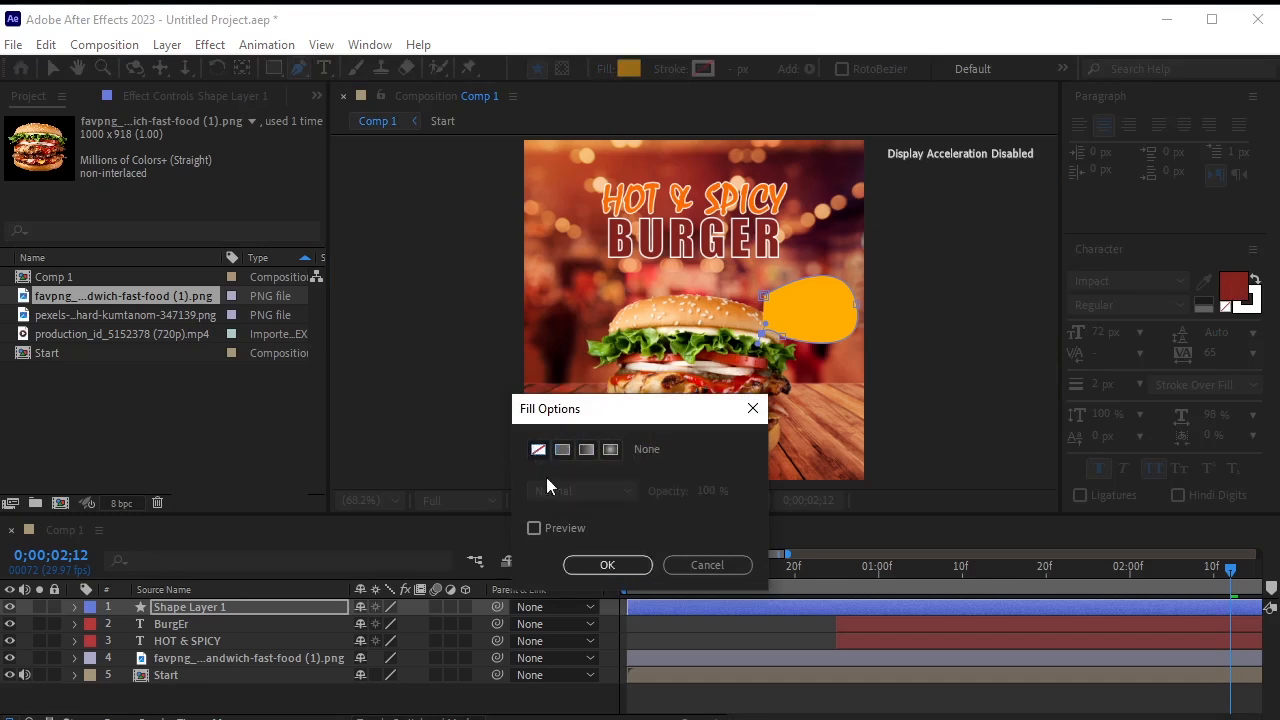
click(596, 568)
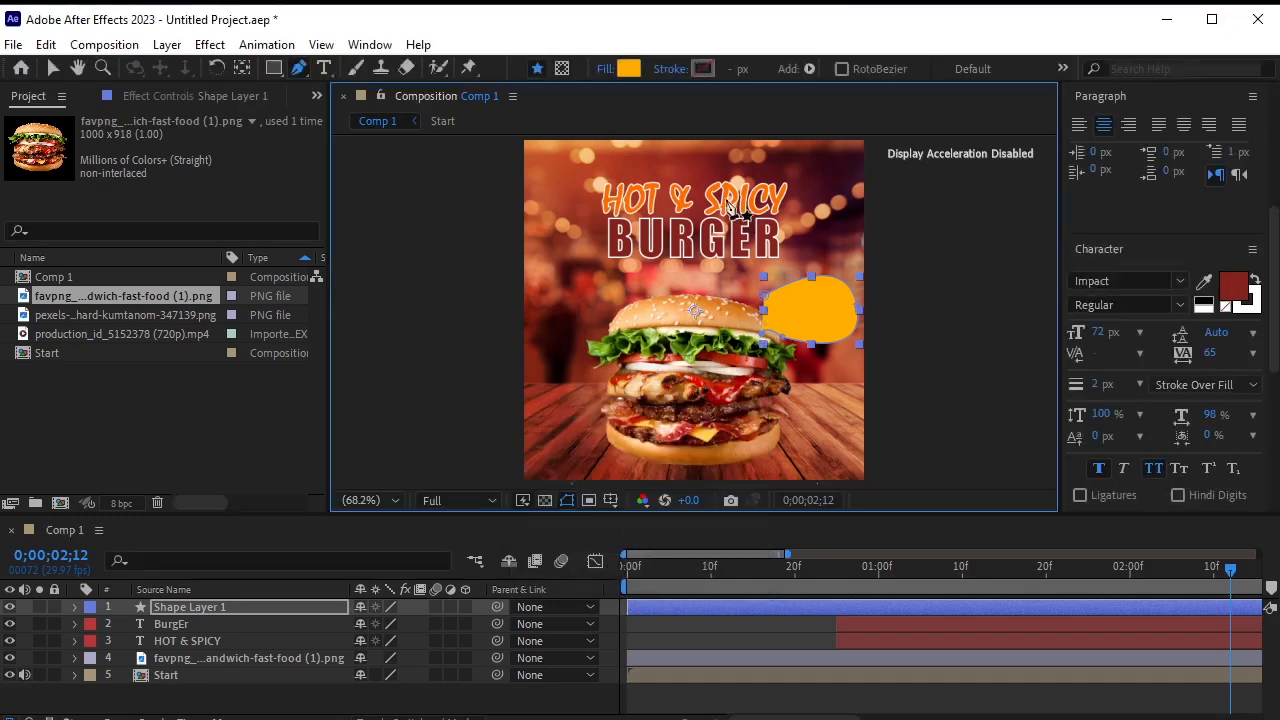
click(681, 70)
click(562, 449)
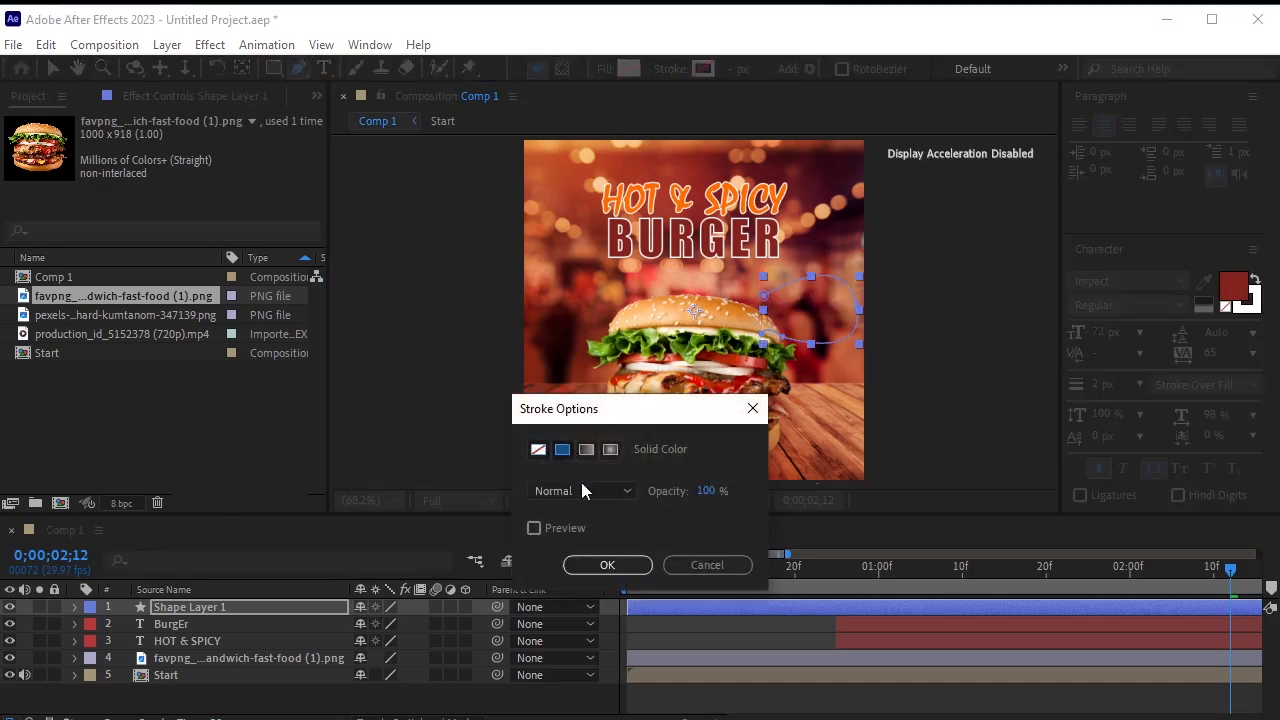
click(609, 565)
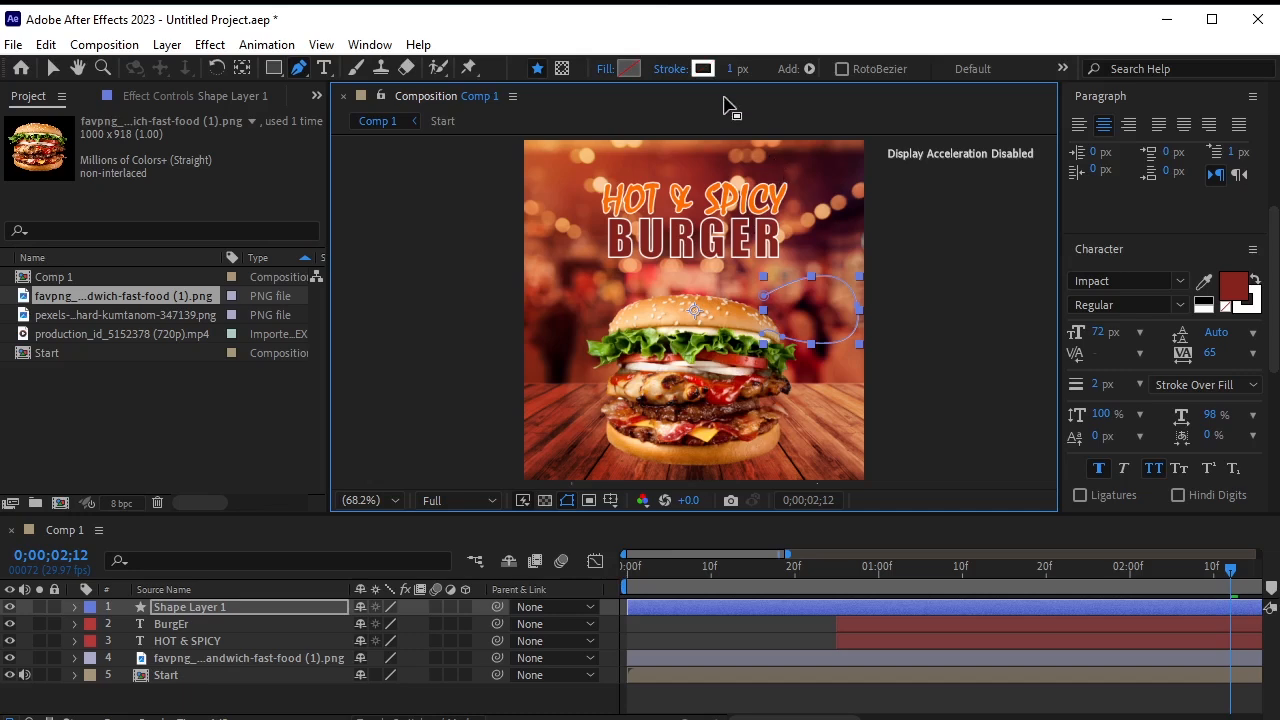
Reshape the loop by moving its lower point inward and its start point onto the bun, and extend the outer point's upper curve handle.
scroll(829, 349, up, 1)
scroll(957, 362, up, 1)
key(space)
drag(1015, 351, 738, 303)
click(50, 68)
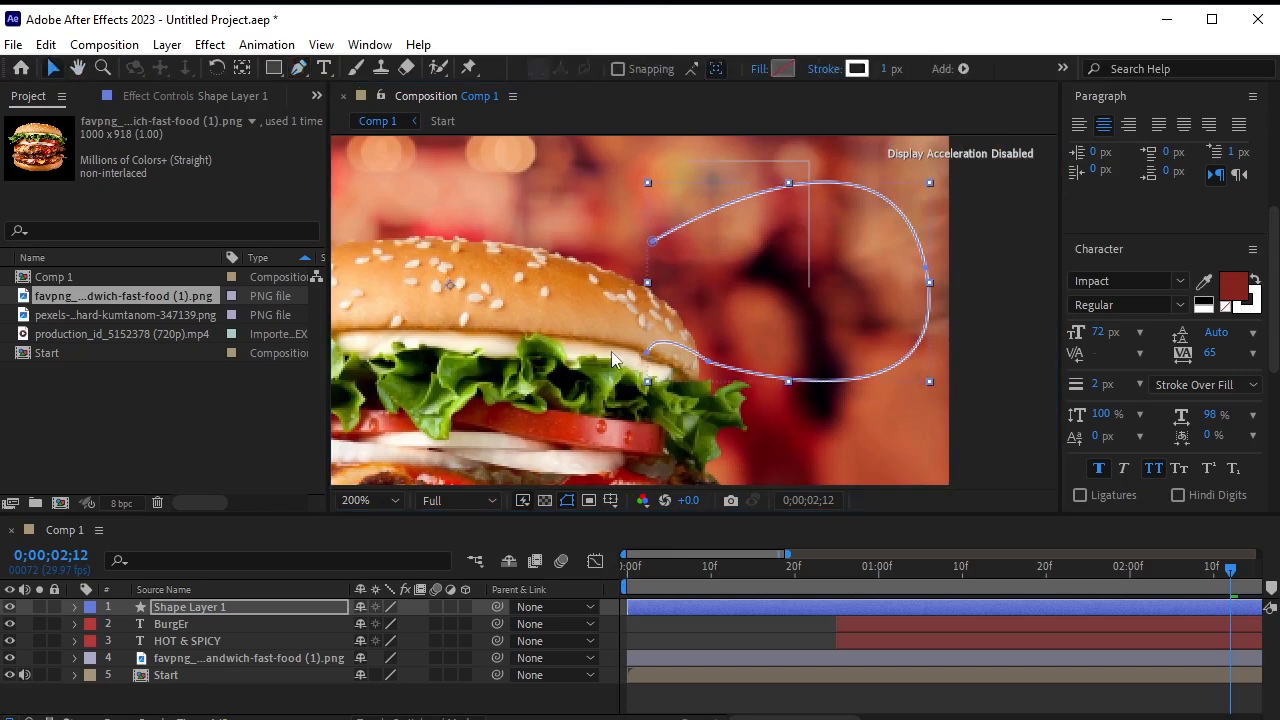
drag(710, 367, 764, 351)
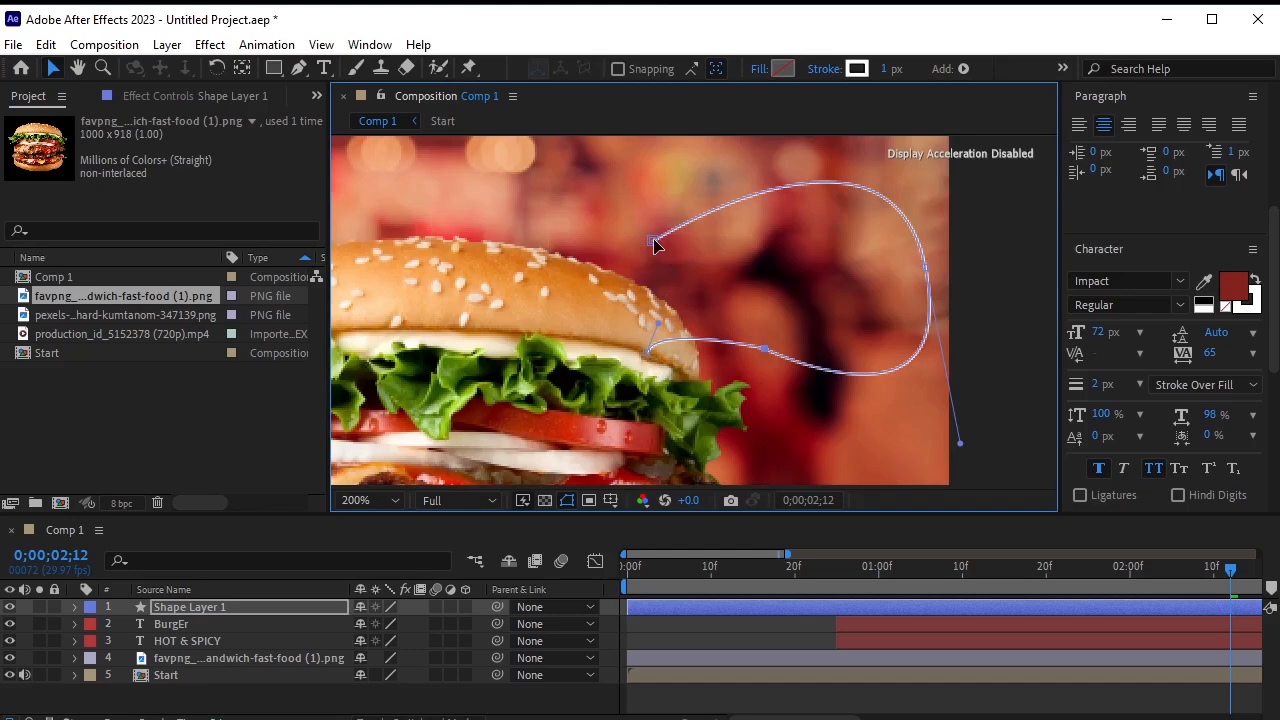
drag(653, 243, 622, 273)
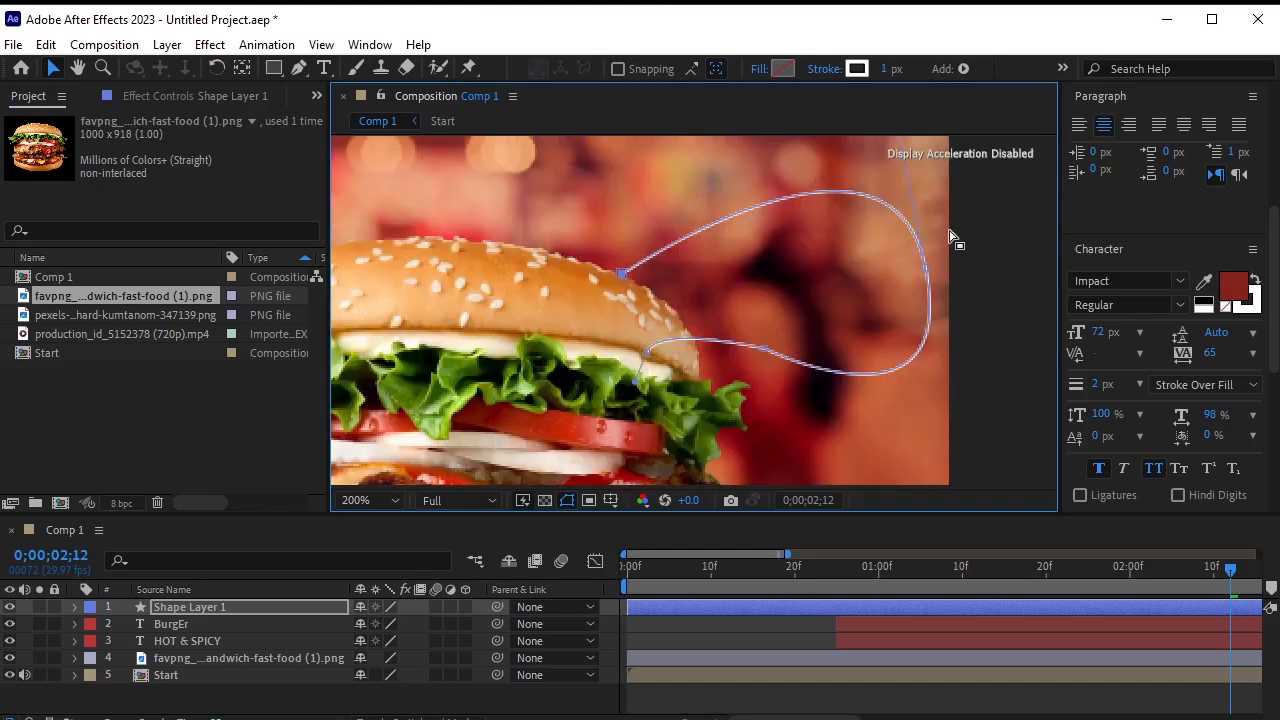
key(comma)
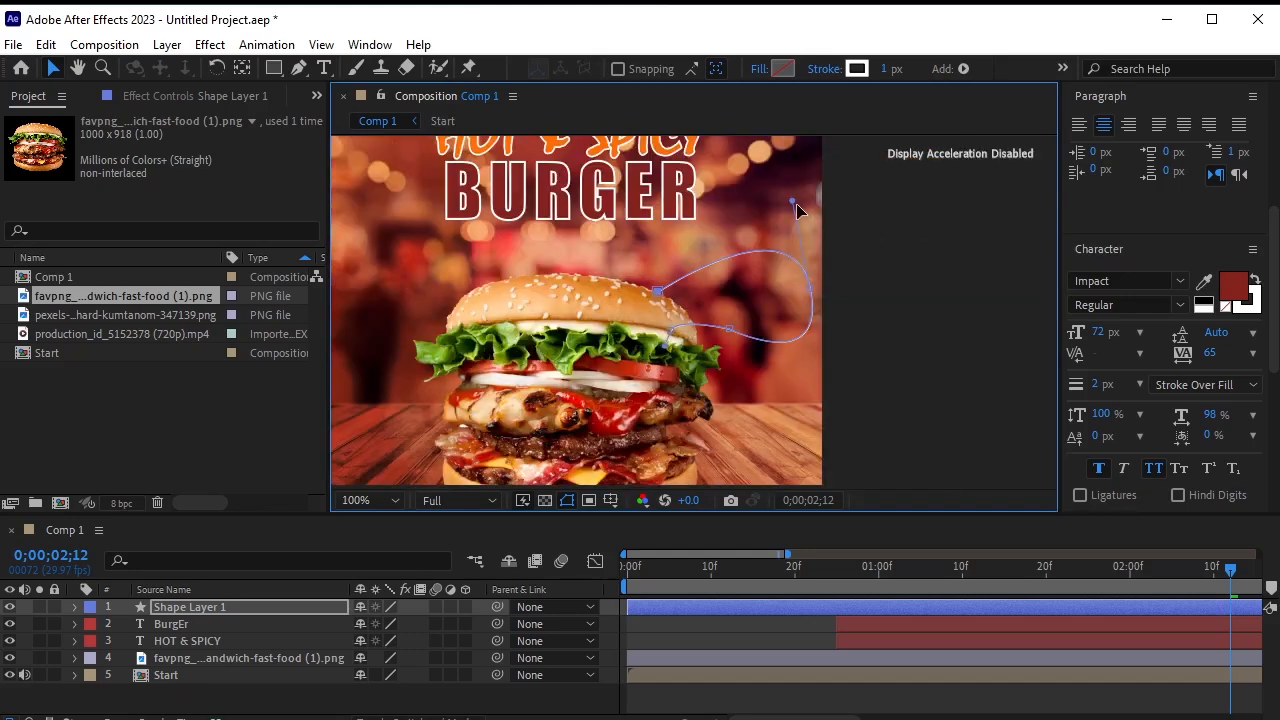
drag(791, 206, 779, 161)
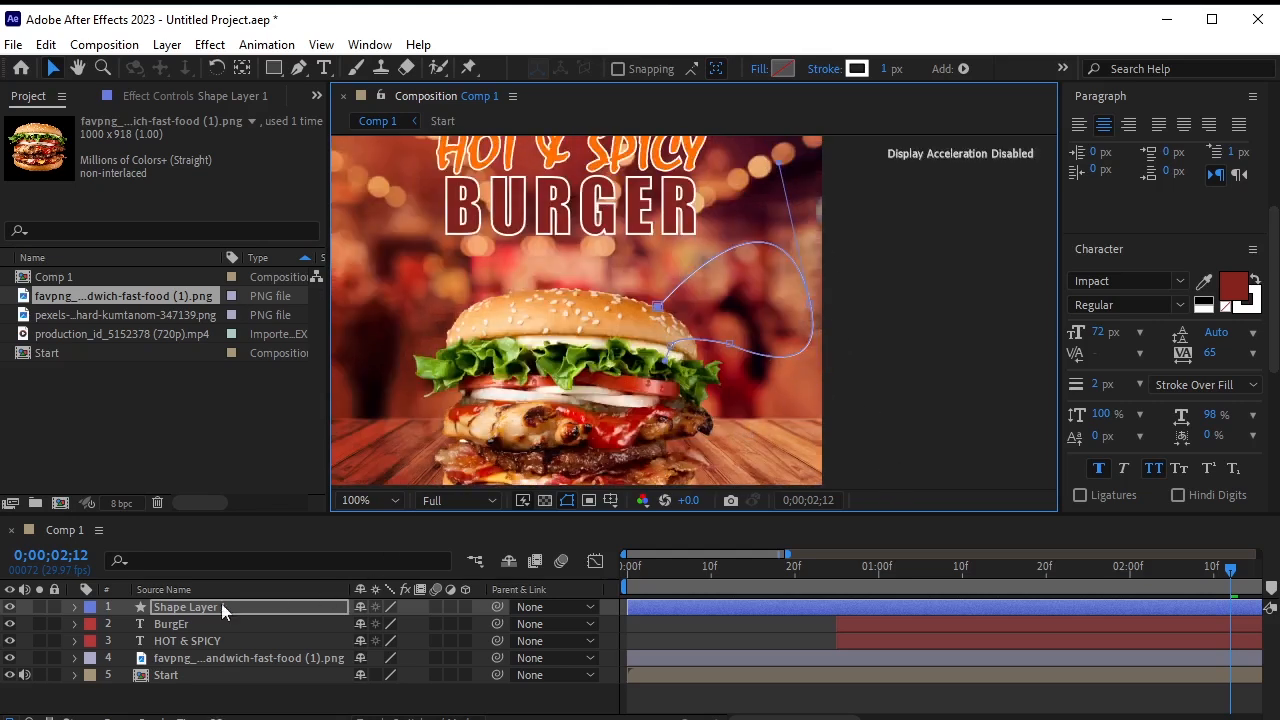
Scale the whole loop shape down slightly and move it up a little beside the bun, below the "BURGER" title.
click(55, 68)
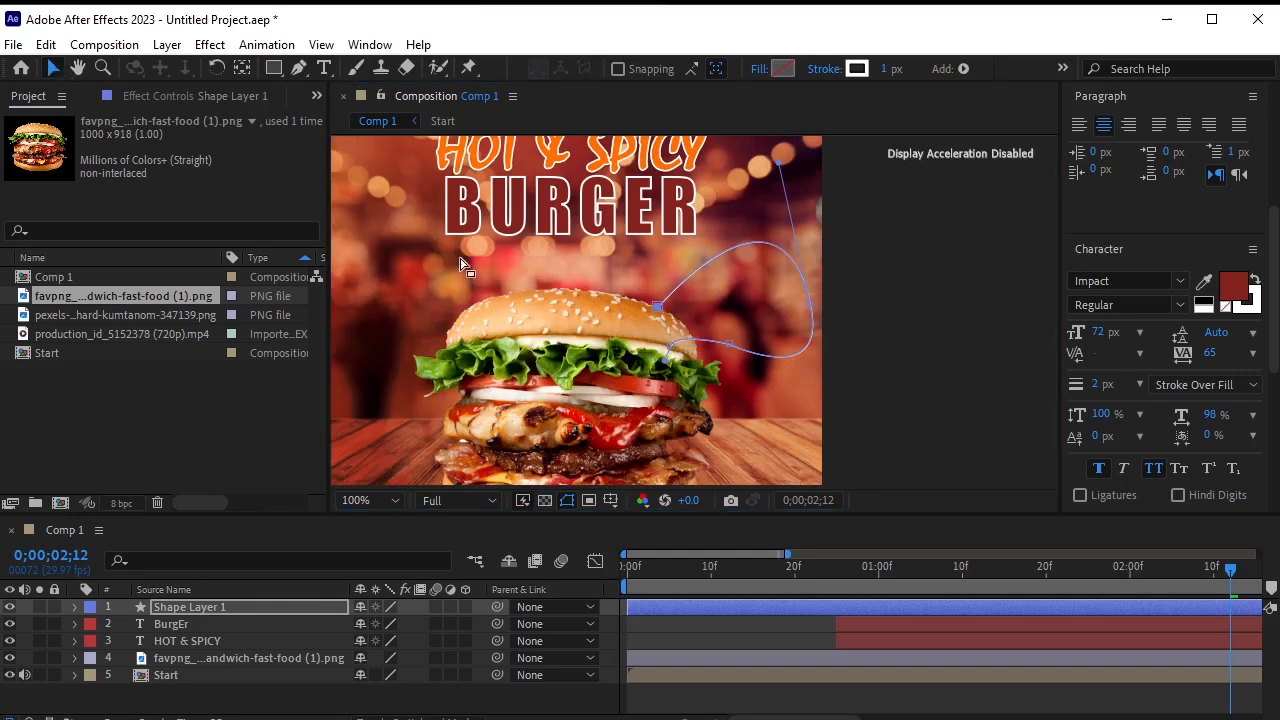
click(217, 710)
click(240, 607)
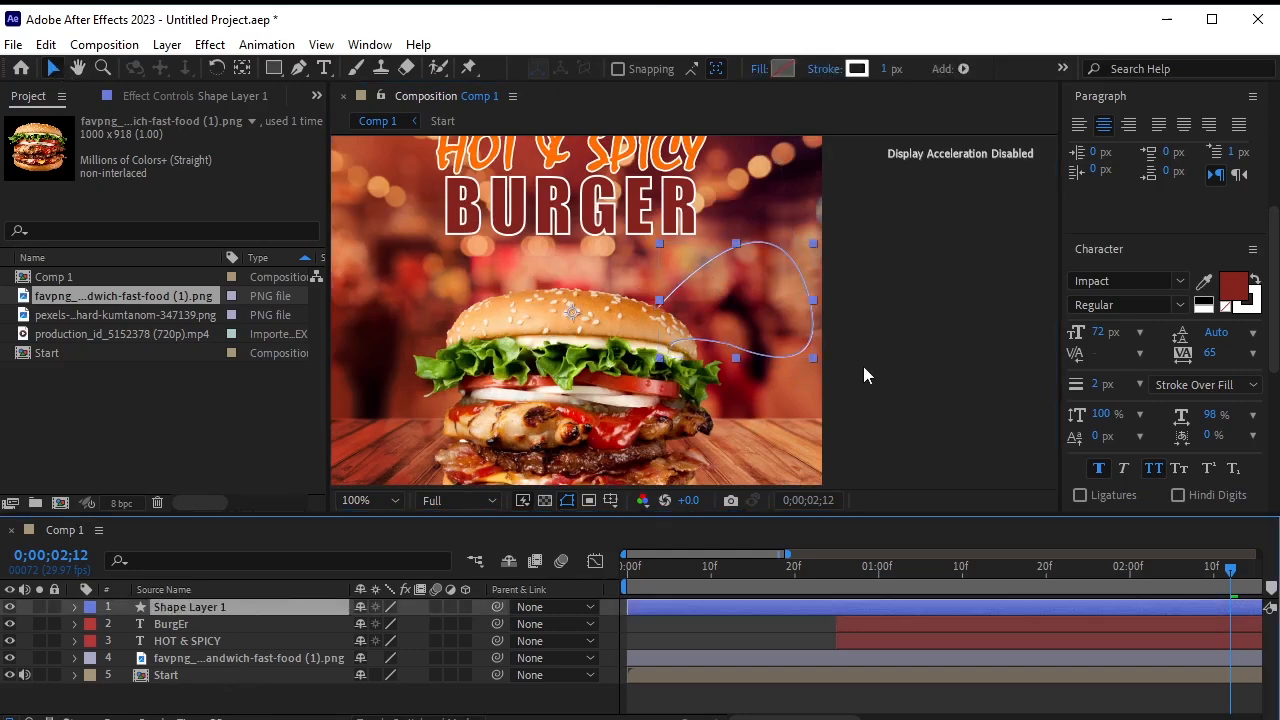
drag(816, 357, 804, 348)
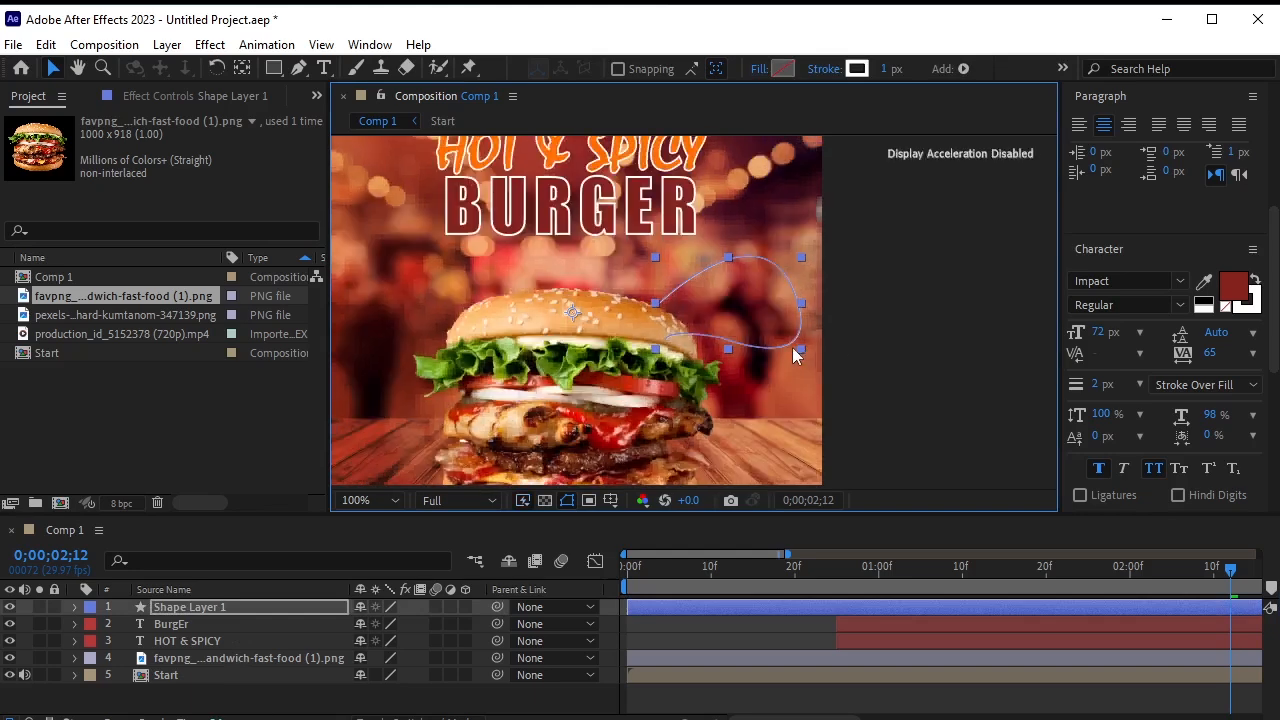
drag(785, 280, 792, 254)
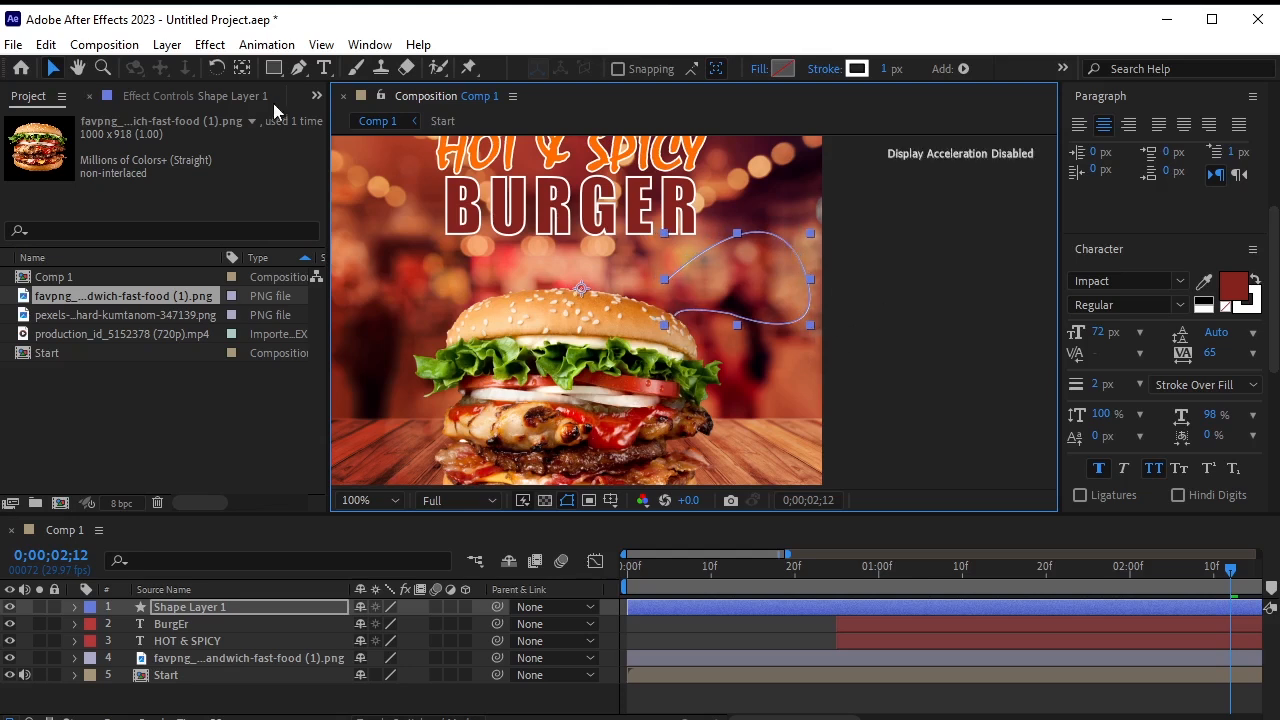
Center the anchor point of Shape Layer 1 on the loop and rotate the shape slightly counterclockwise.
click(216, 68)
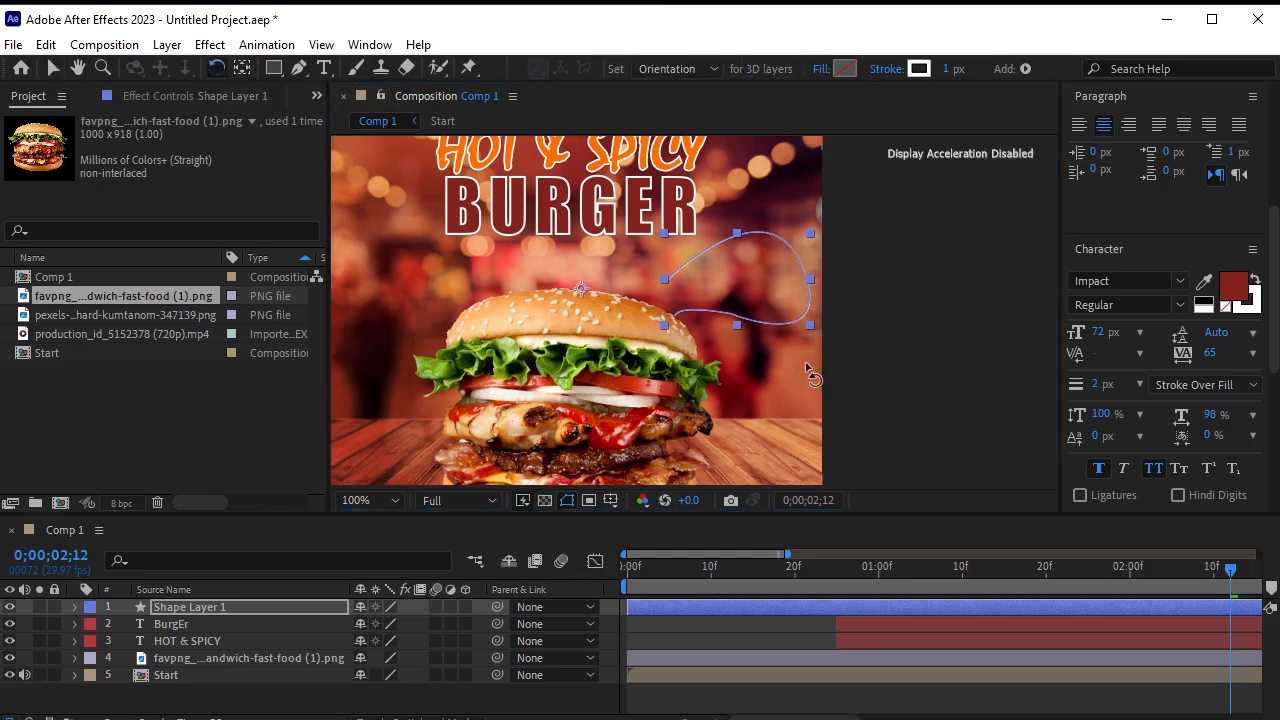
mouse_move(820, 341)
mouse_down()
mouse_move(818, 270)
mouse_move(809, 330)
mouse_up()
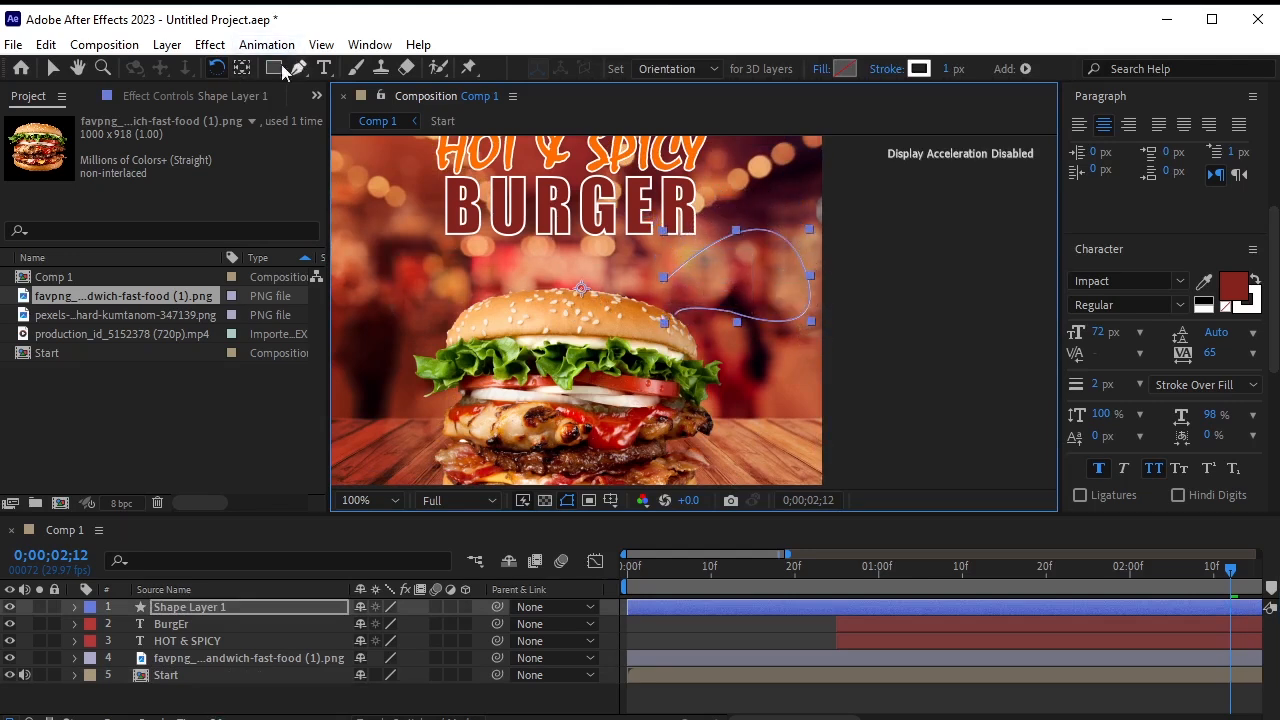
click(242, 69)
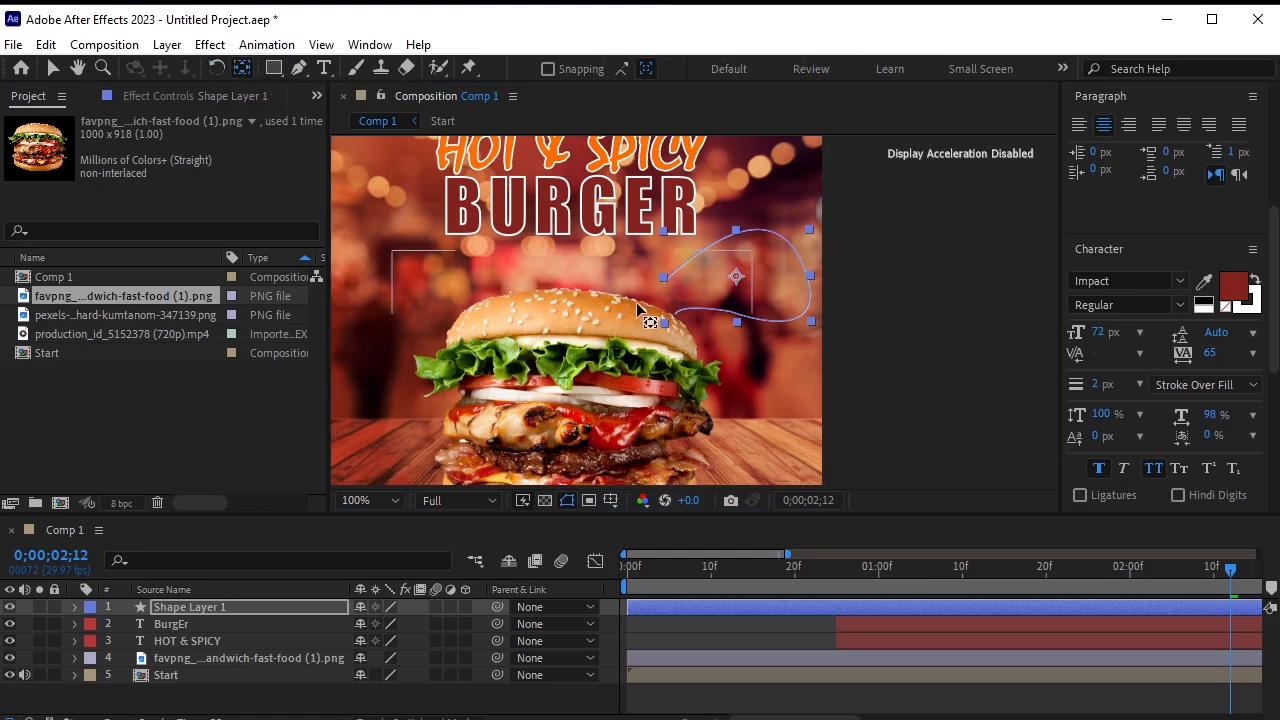
click(216, 68)
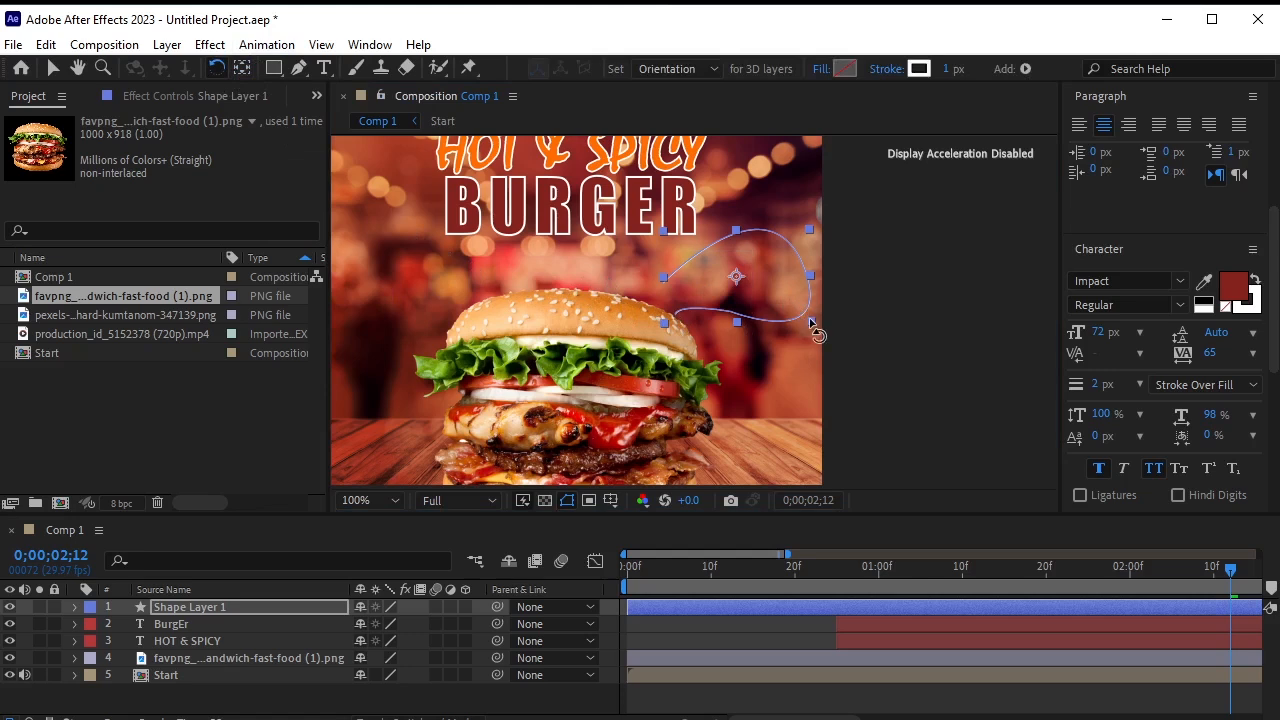
mouse_move(814, 326)
mouse_down()
mouse_move(820, 304)
mouse_move(820, 318)
mouse_up()
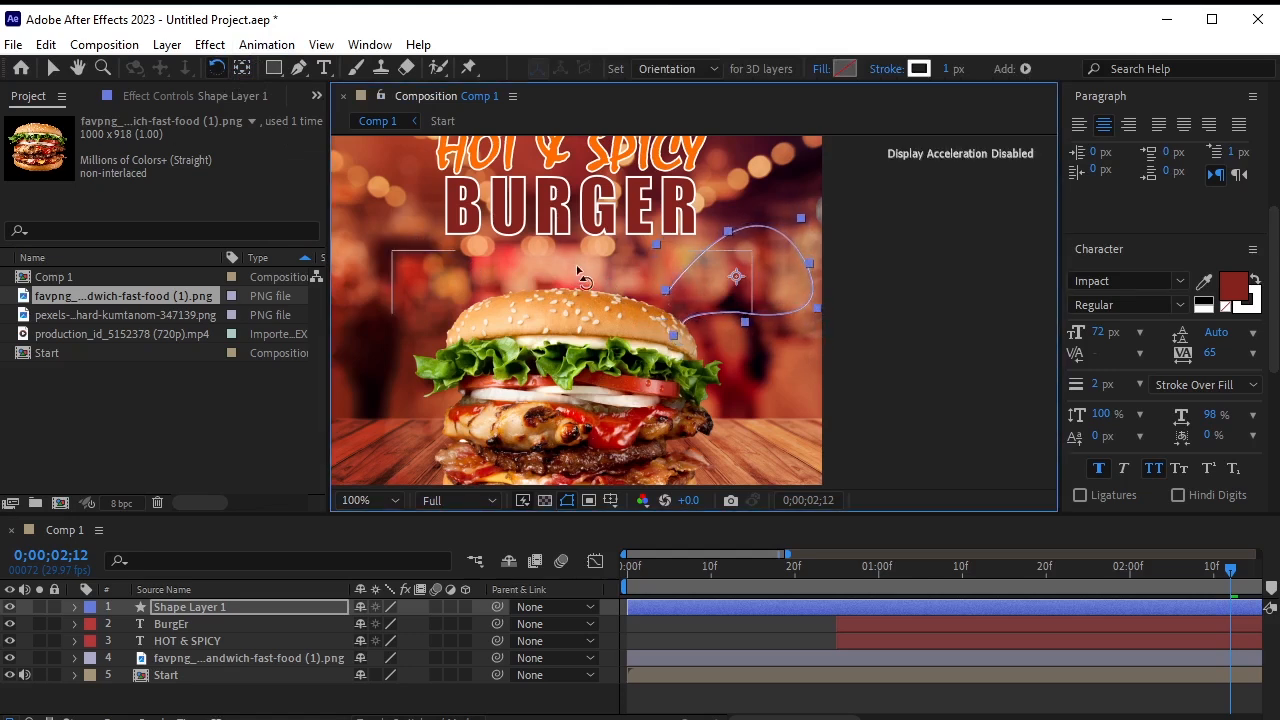
Add Trim Paths to Shape Layer 1 and start keyframing its Start value at 0;00;02;12.
click(76, 609)
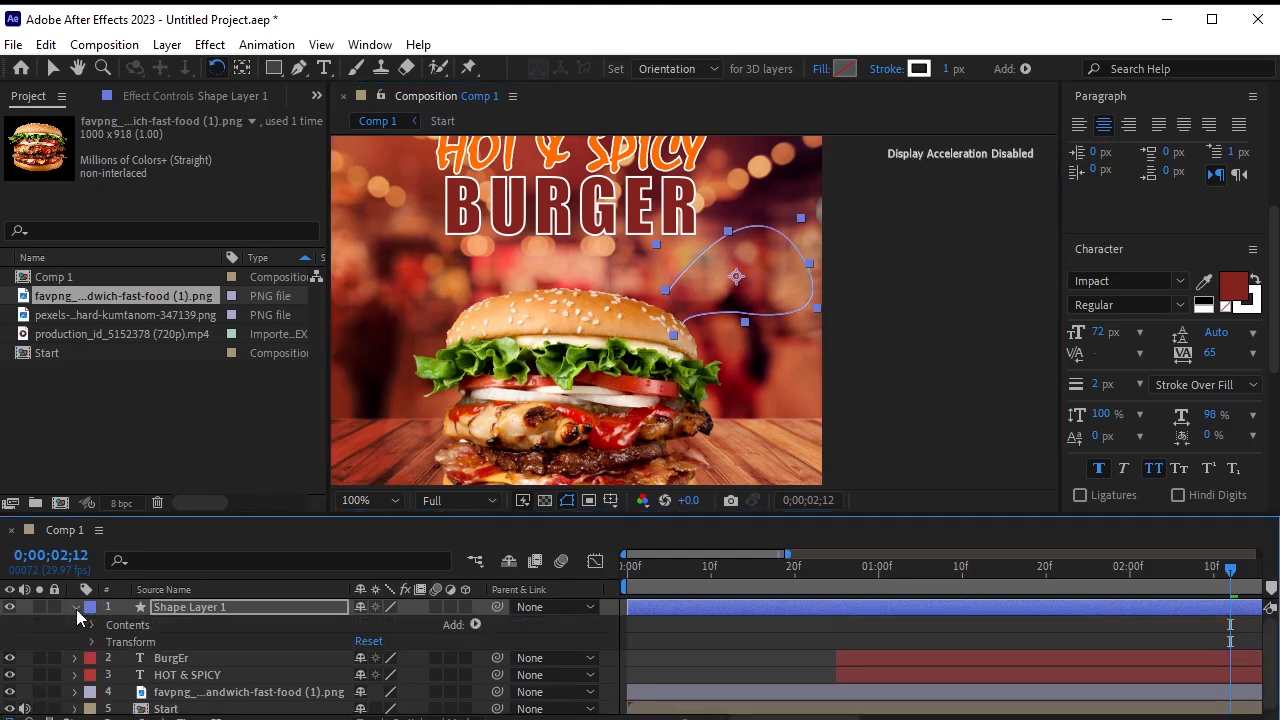
click(475, 624)
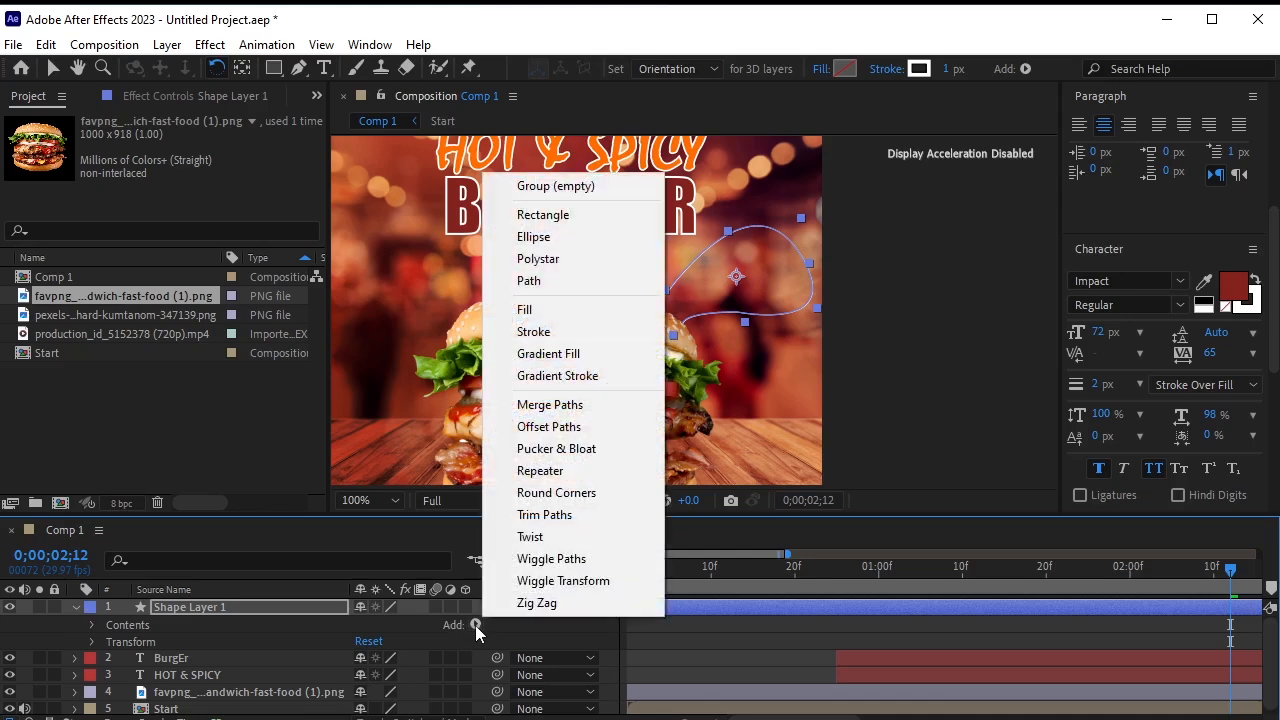
click(577, 516)
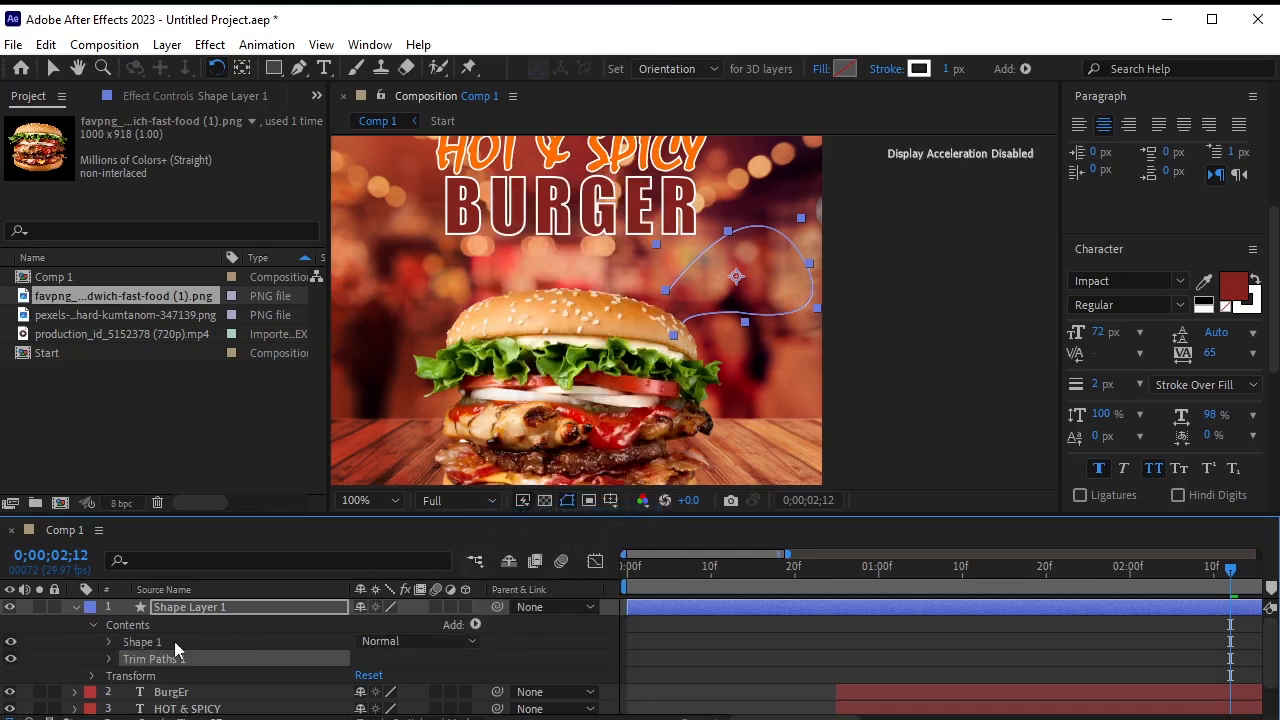
click(109, 654)
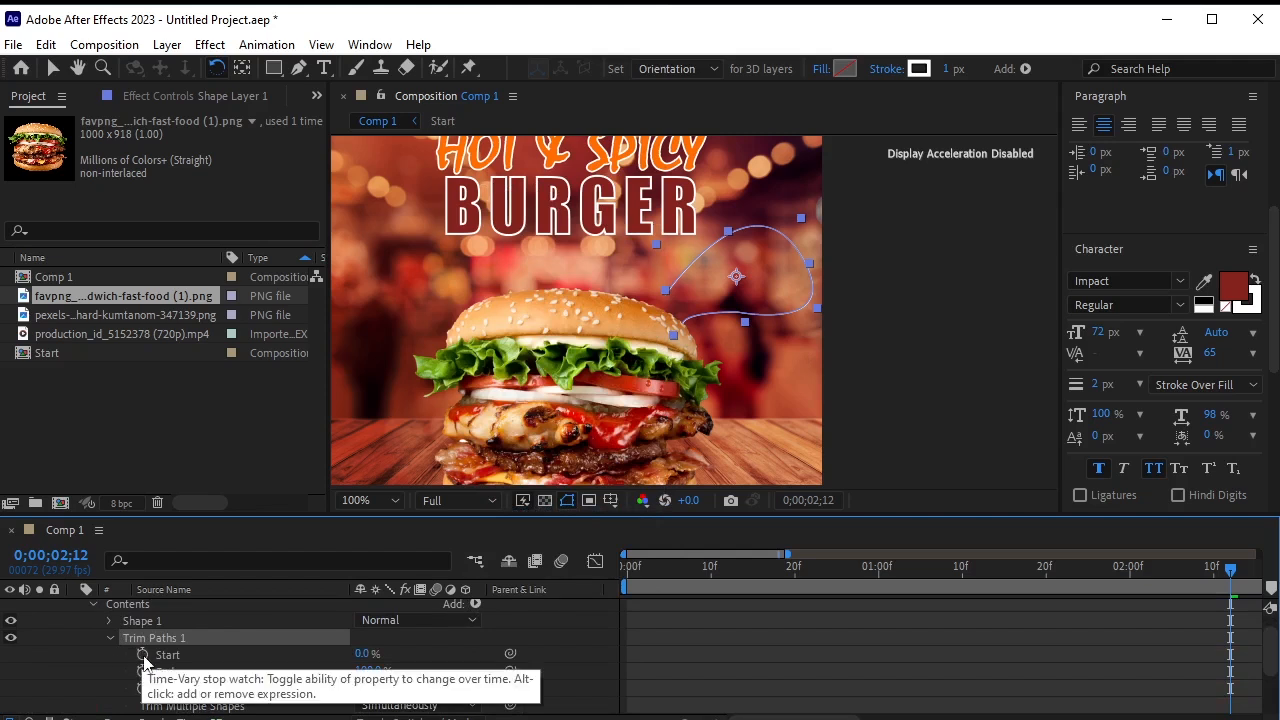
click(143, 655)
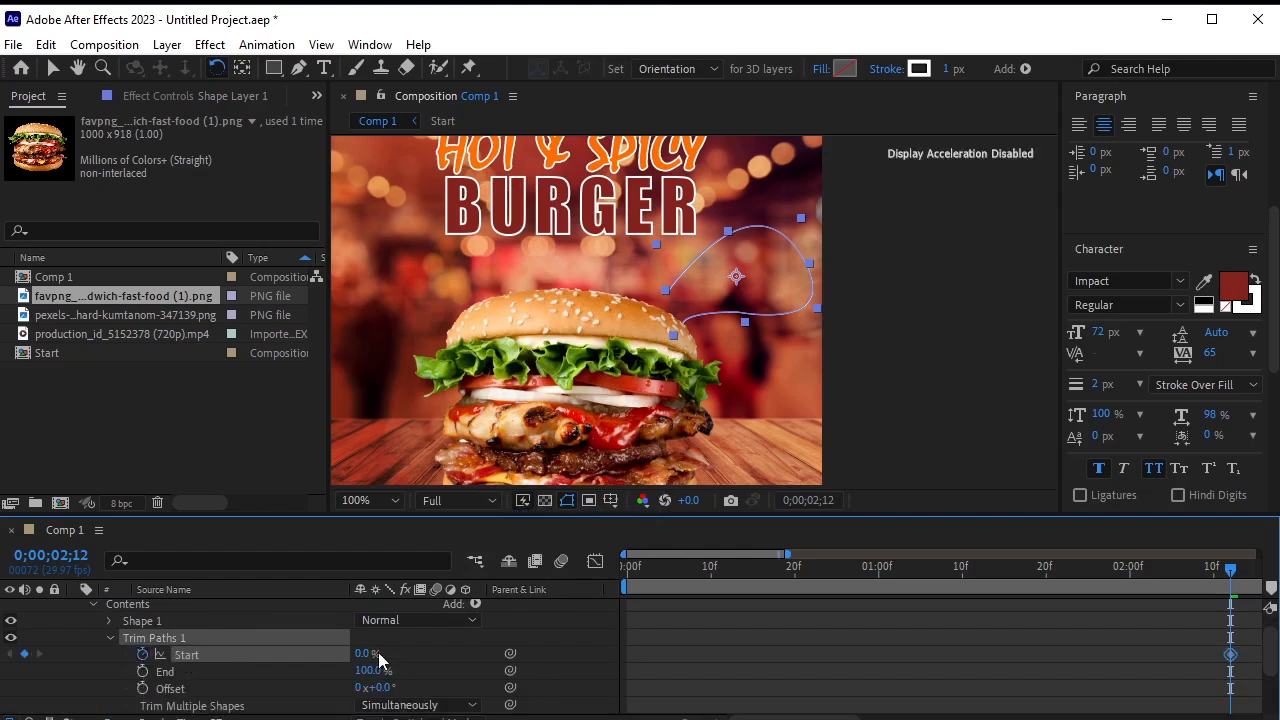
Add a Trim Paths Start keyframe of 0% at 0;00;02;29, set the one at 0;00;02;12 to 100%, and preview the line.
key(minus)
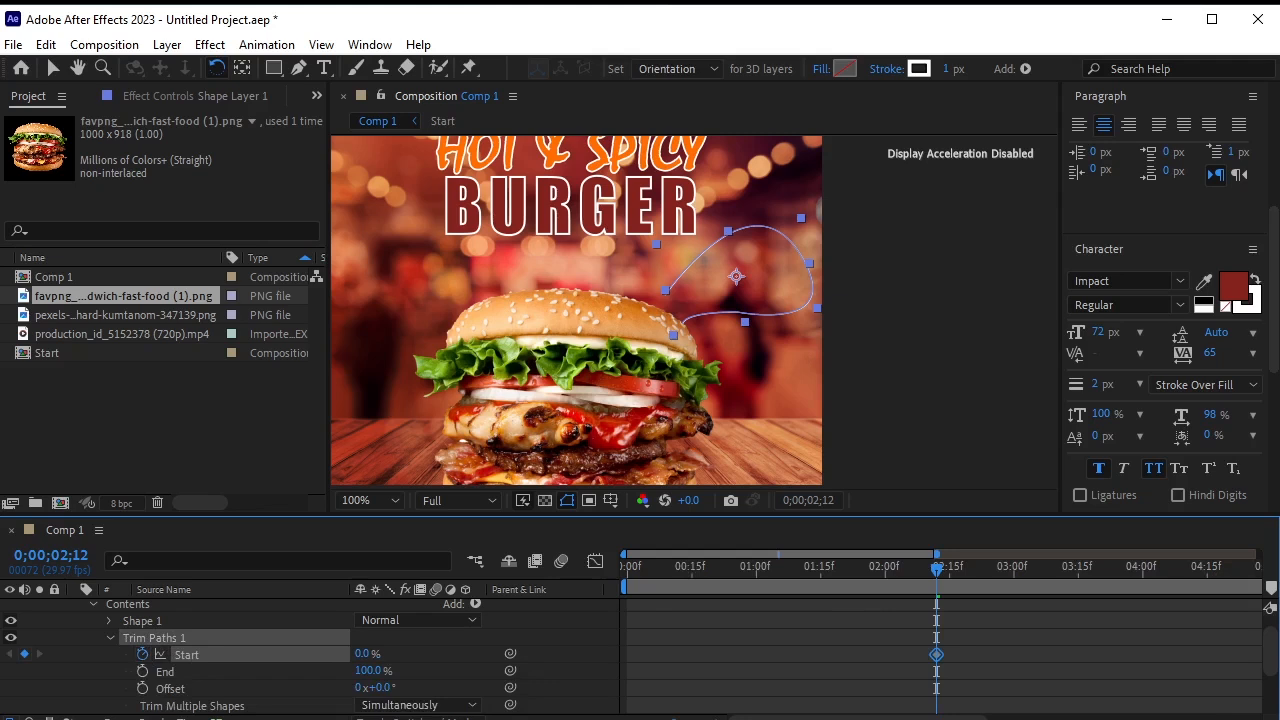
drag(938, 567, 1009, 588)
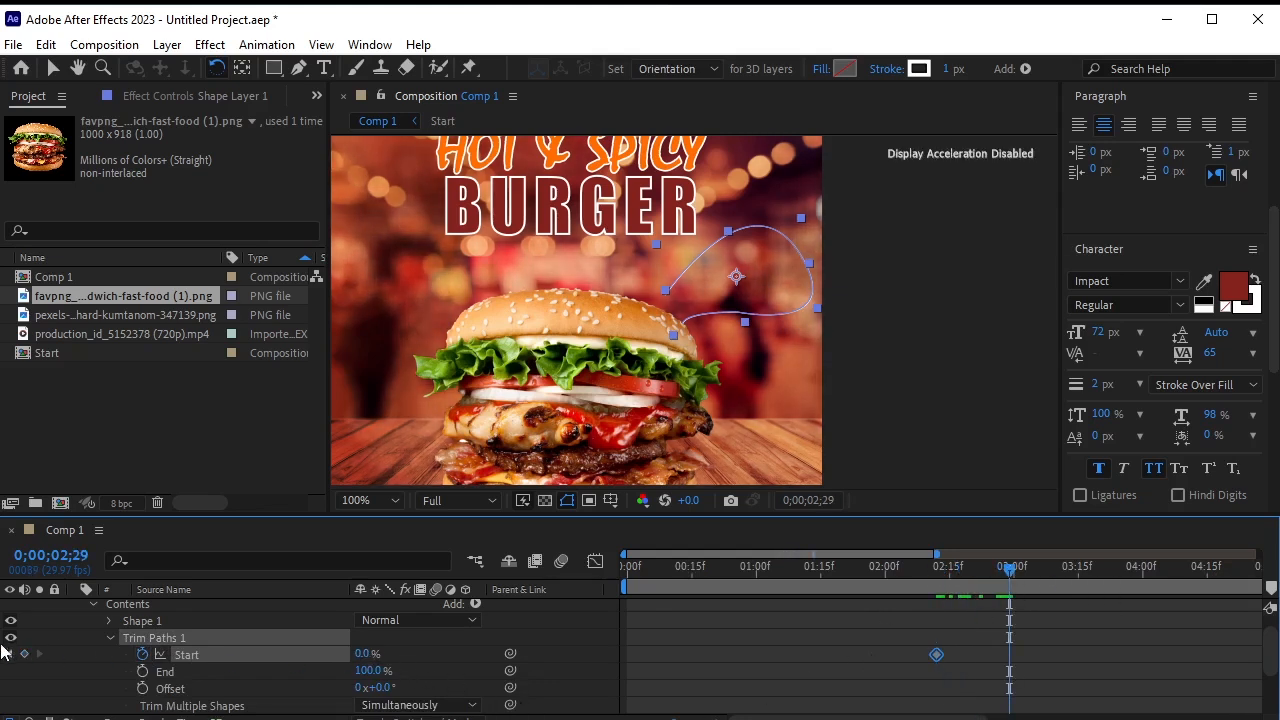
click(24, 654)
click(9, 654)
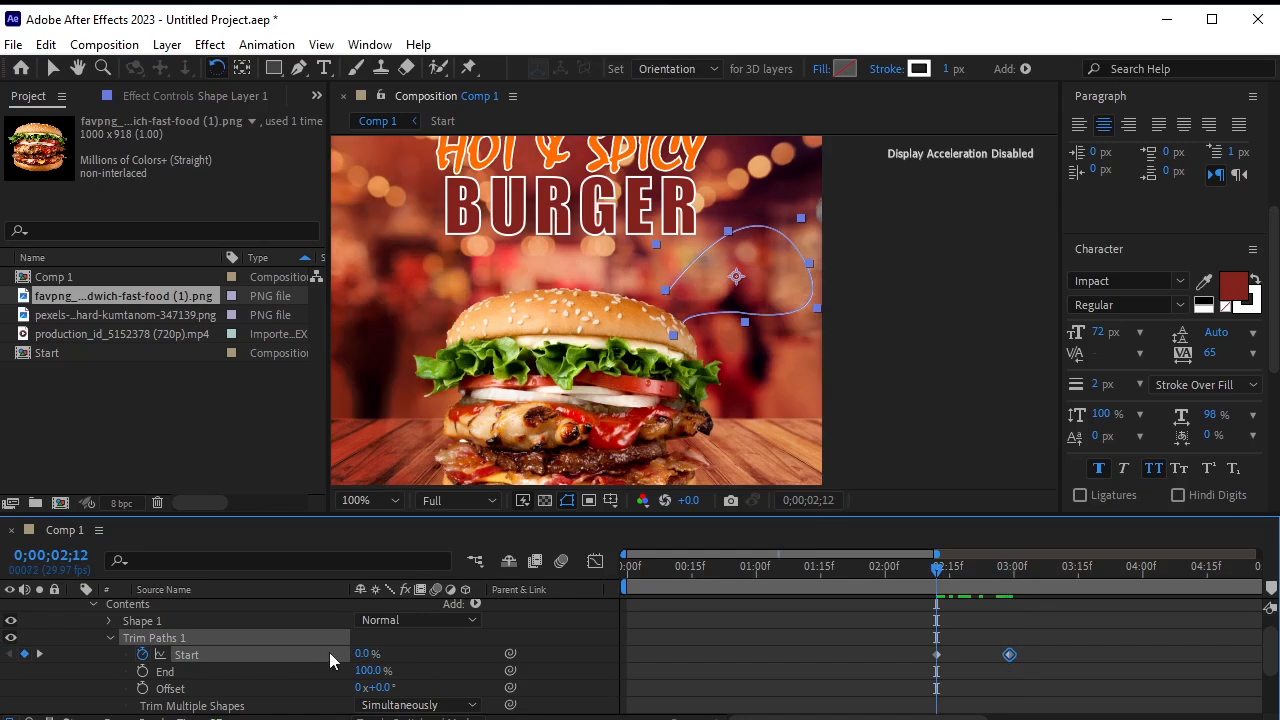
mouse_move(362, 652)
mouse_down()
mouse_move(314, 652)
mouse_move(385, 651)
mouse_up()
key(space)
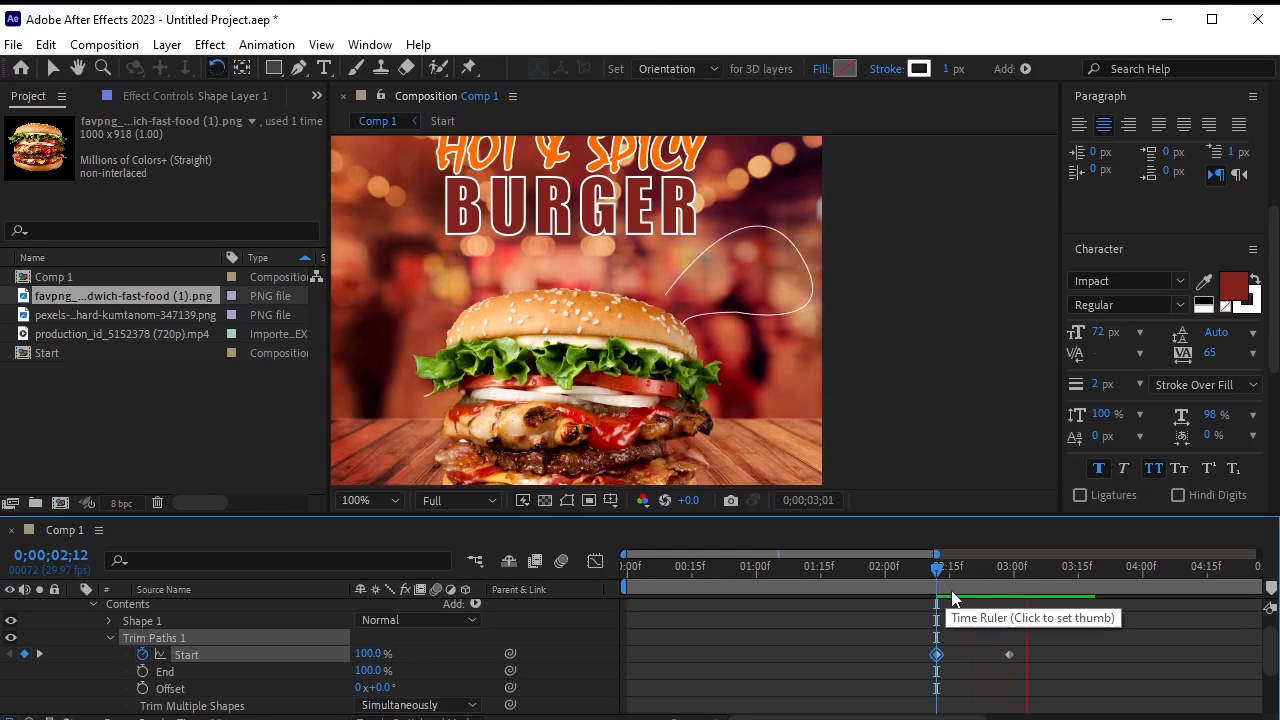
key(space)
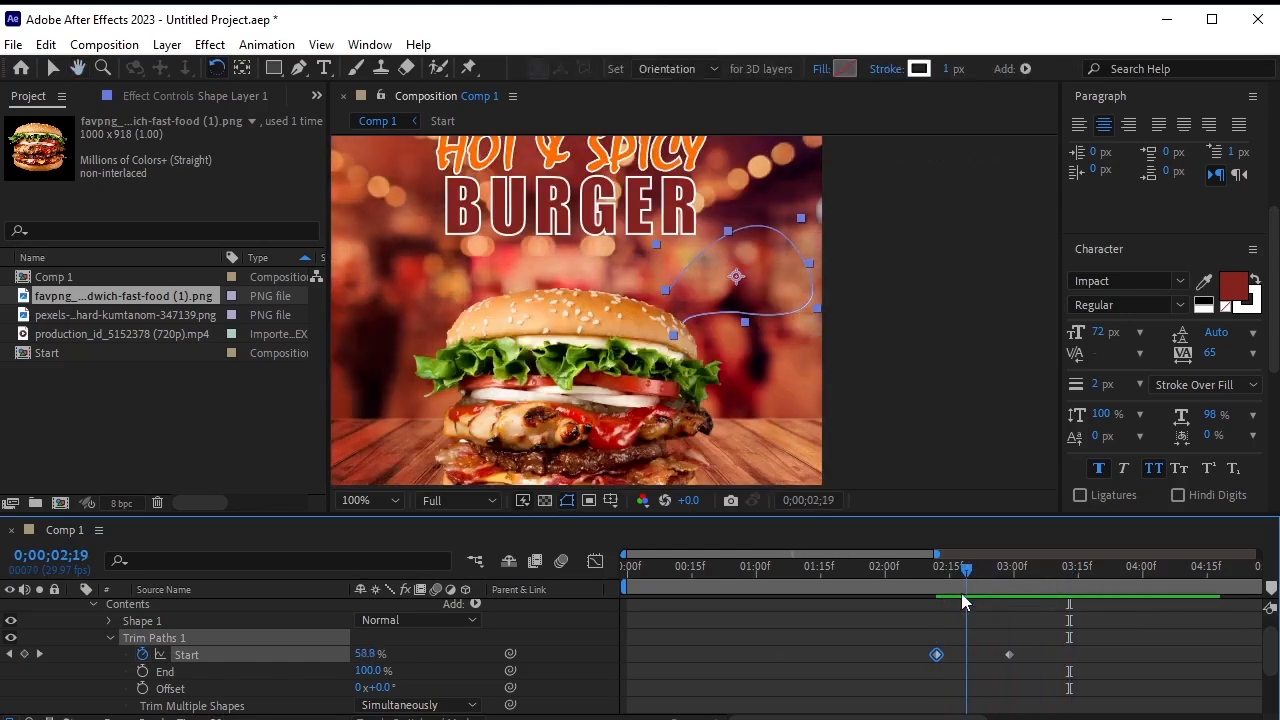
mouse_move(961, 593)
mouse_down()
mouse_move(933, 607)
mouse_move(976, 603)
mouse_move(941, 610)
mouse_up()
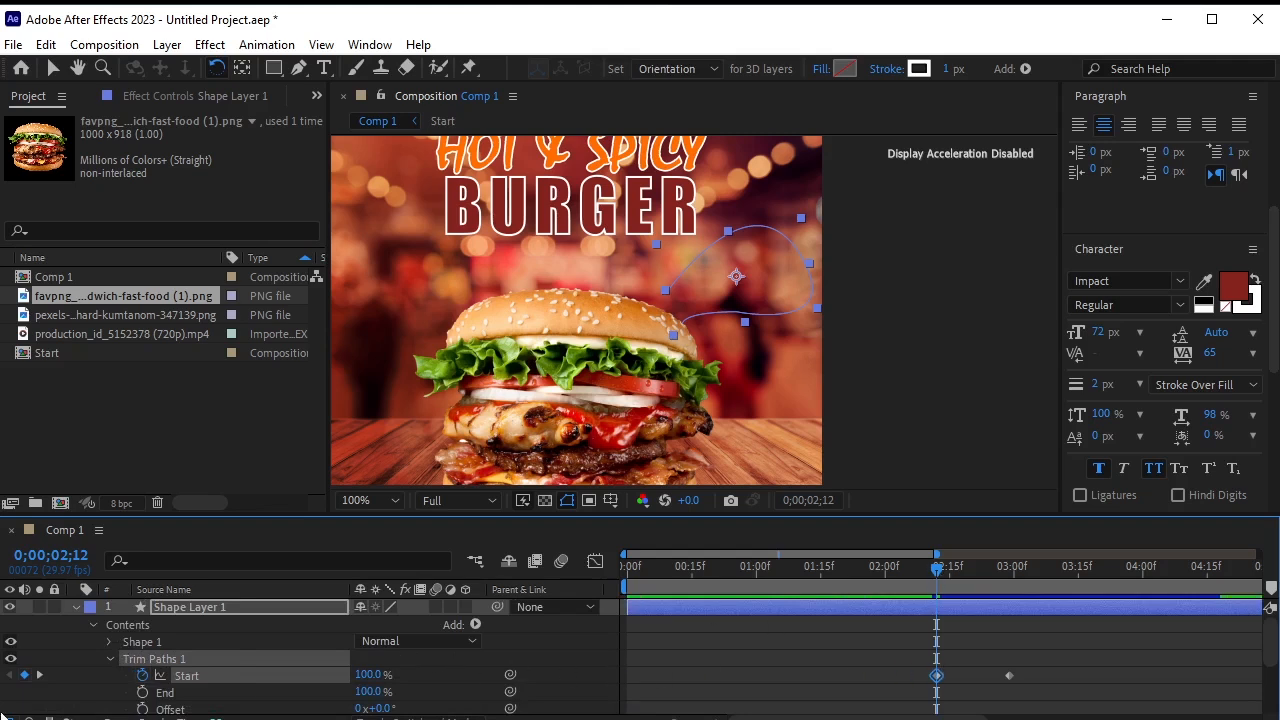
Set the loop's stroke width to 2 px and taper the stroke with Start Length 49% and End Length 23%.
click(40, 675)
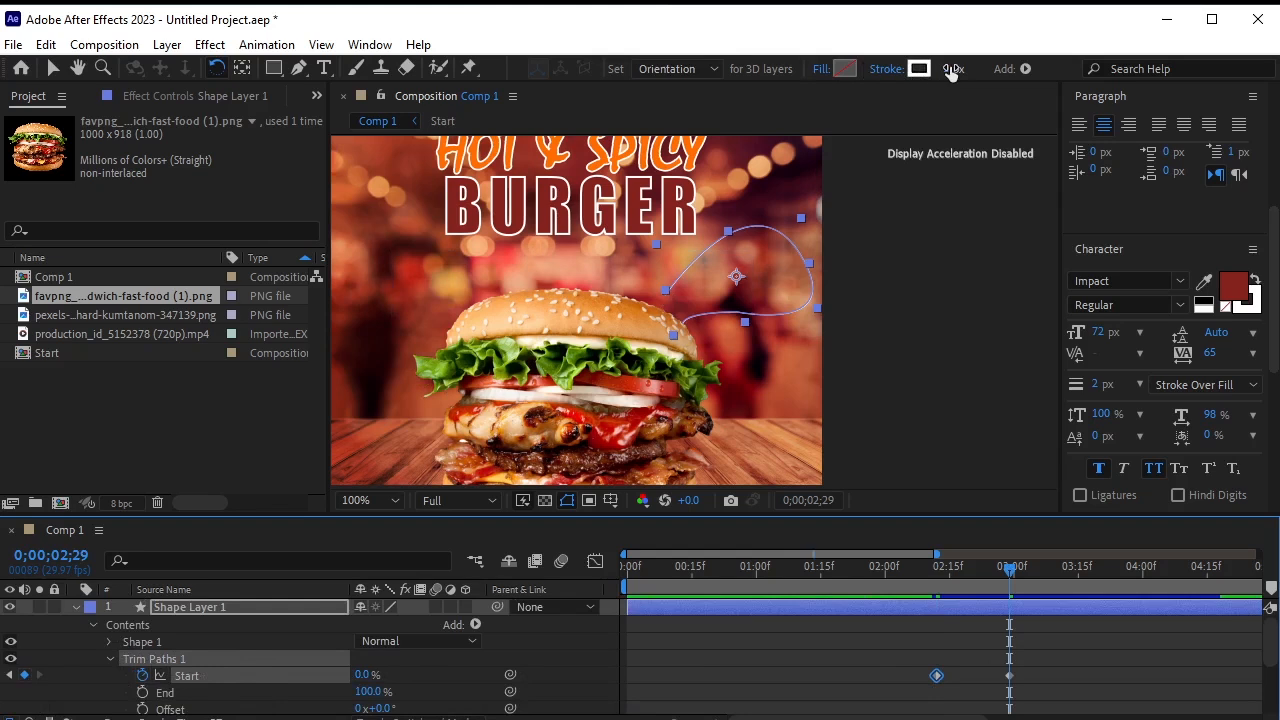
drag(954, 68, 957, 68)
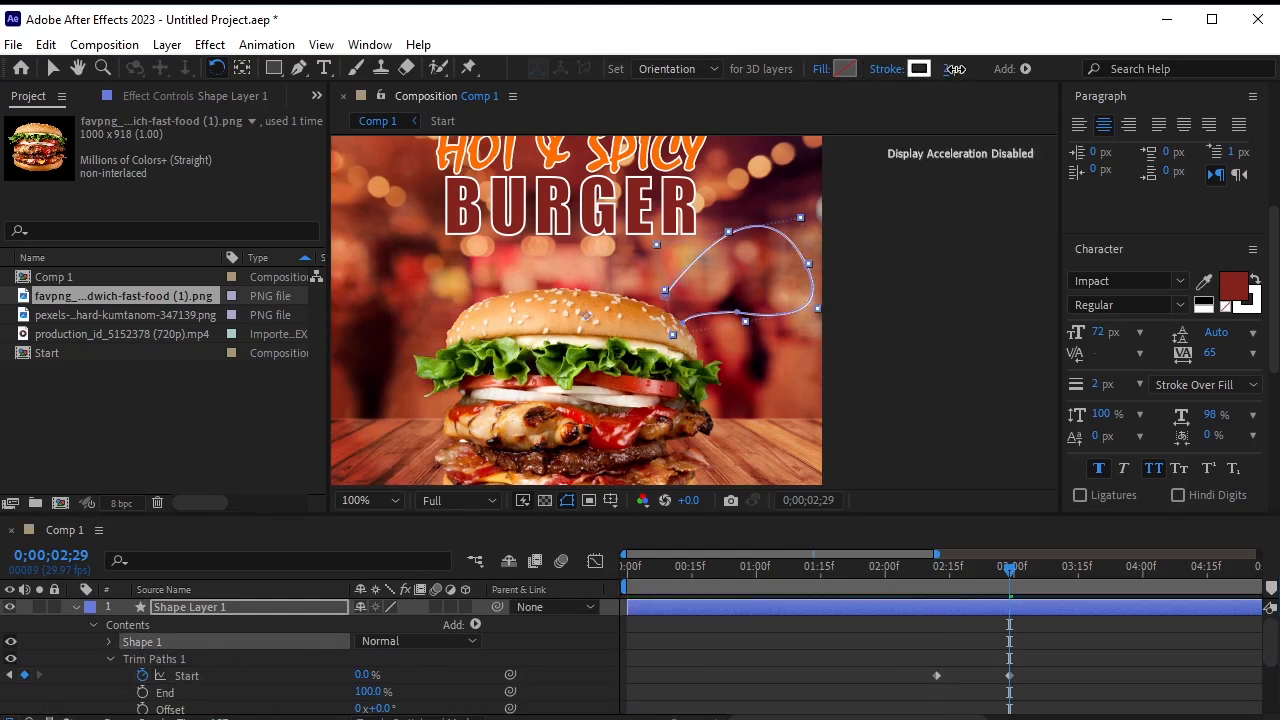
click(110, 641)
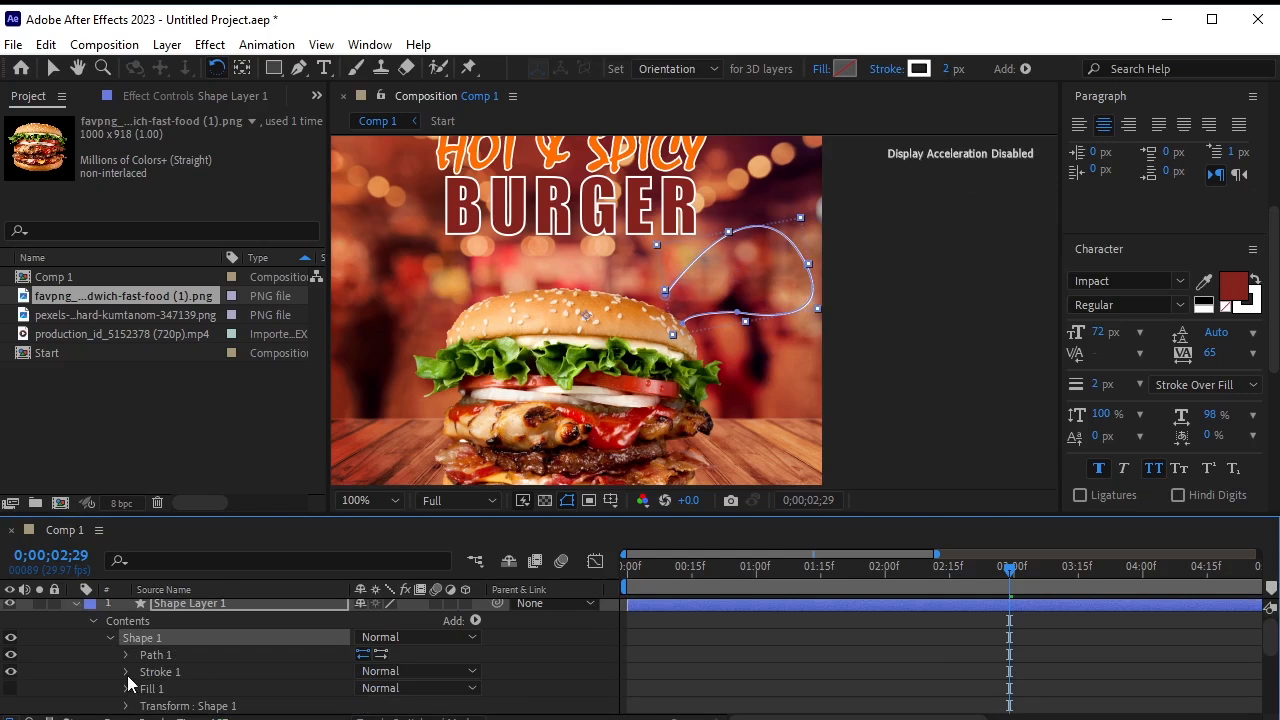
click(125, 673)
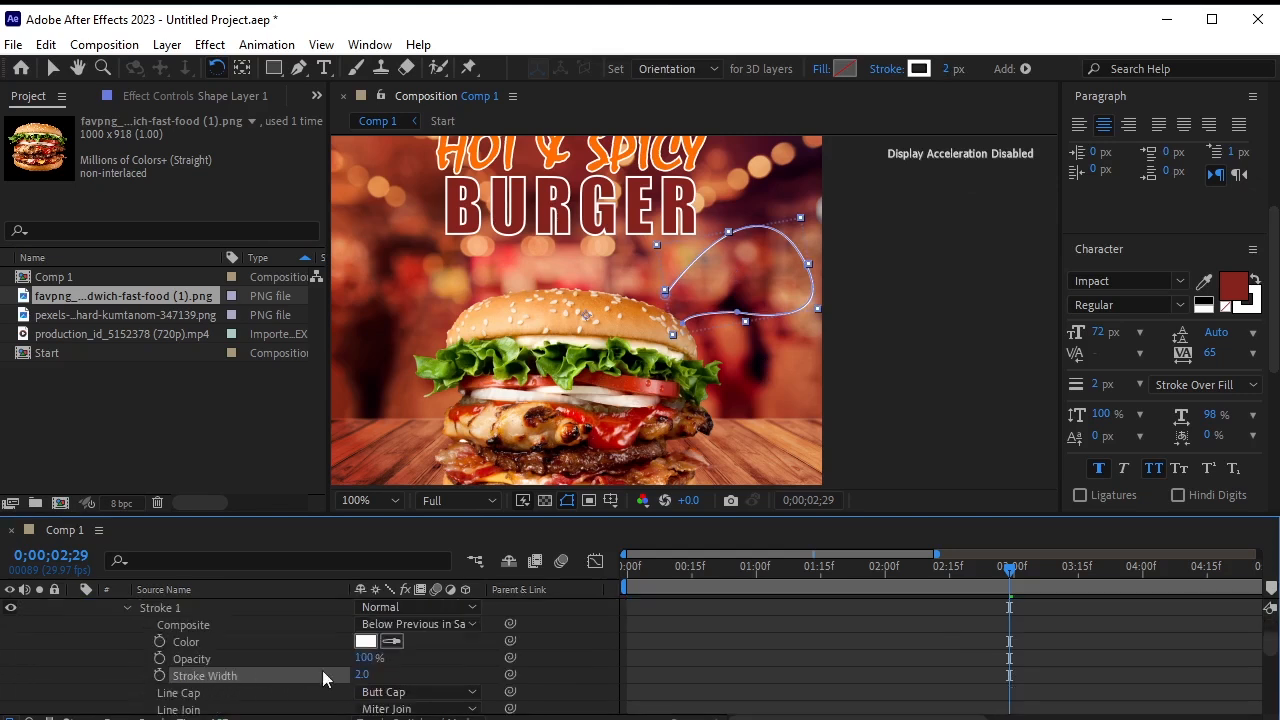
scroll(310, 662, down, 2)
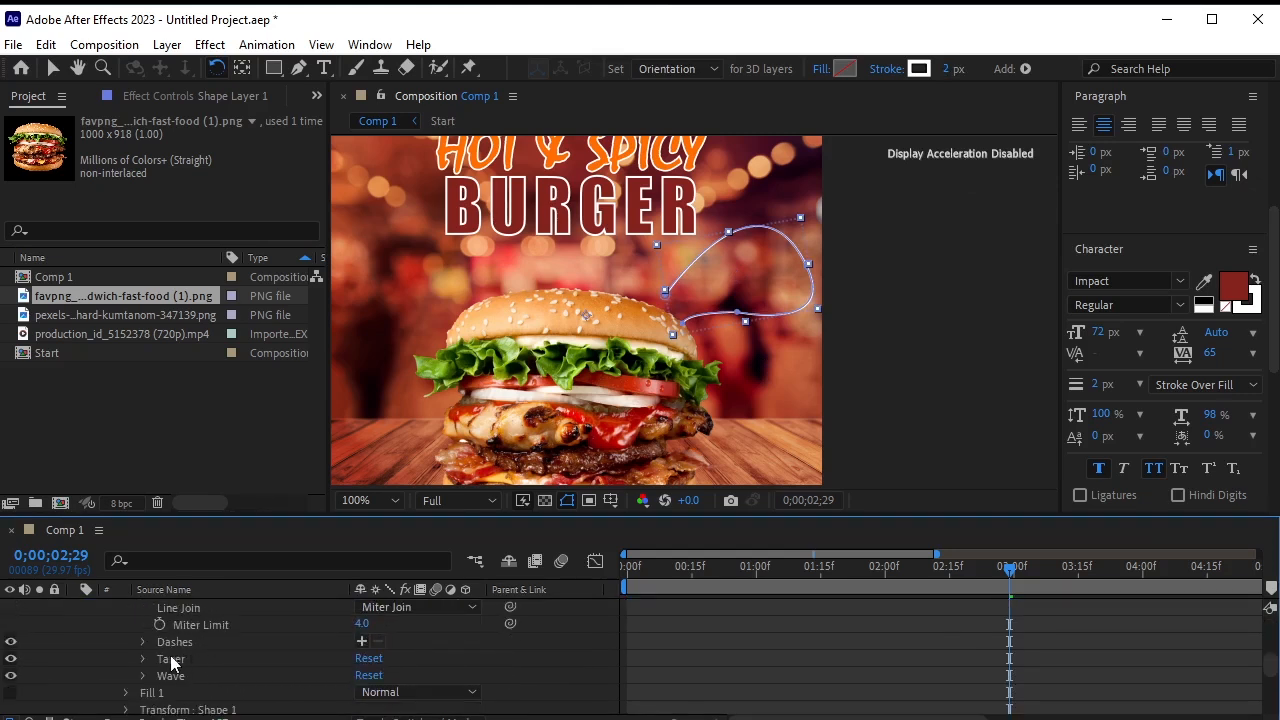
click(141, 659)
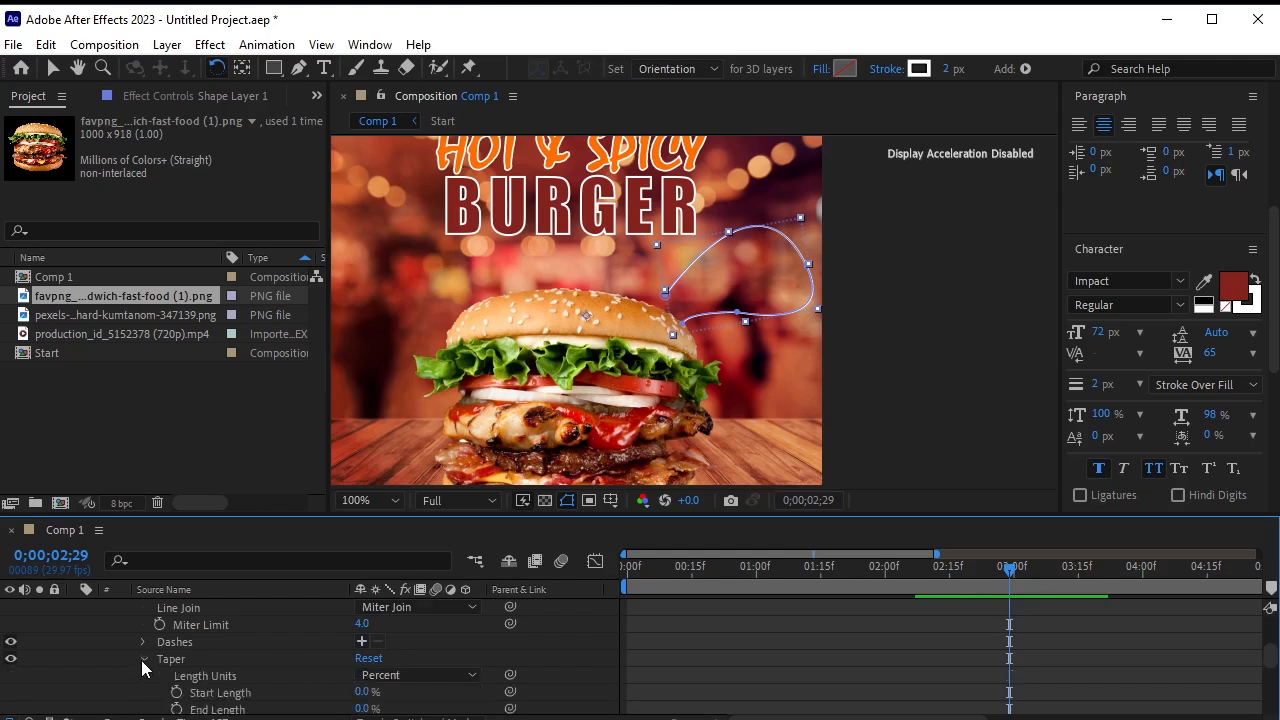
scroll(141, 660, down, 1)
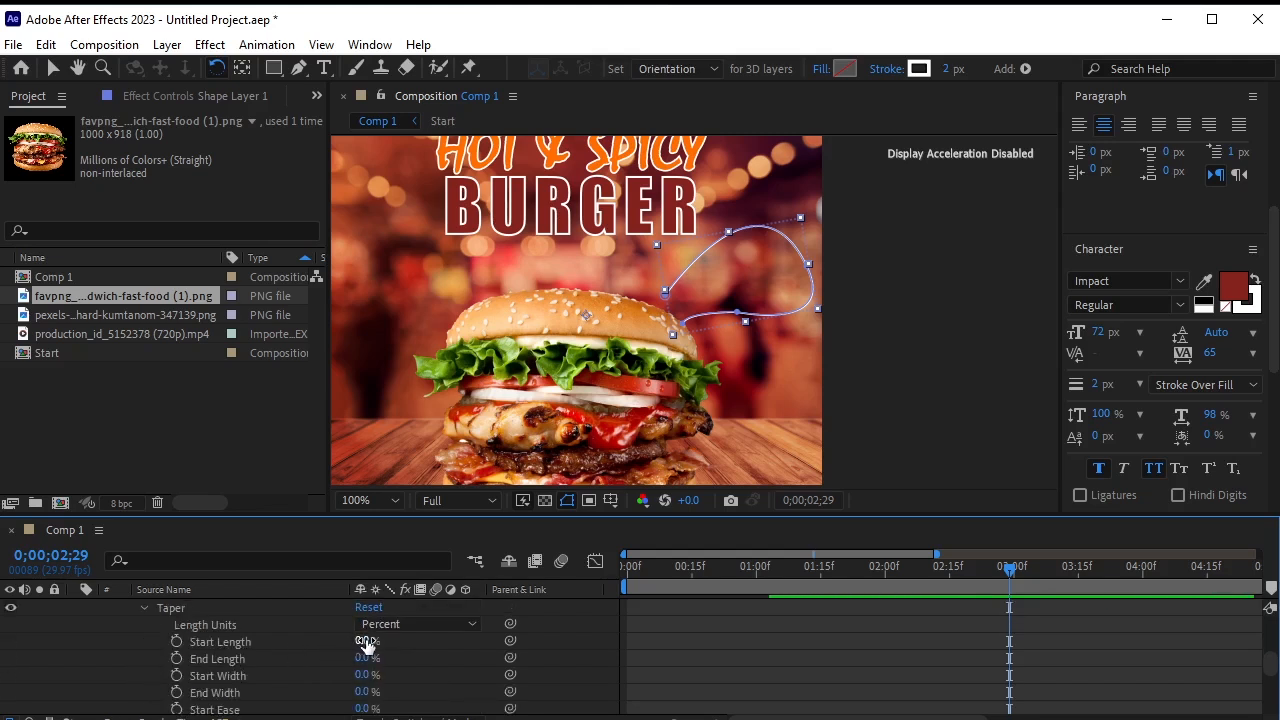
drag(362, 642, 402, 642)
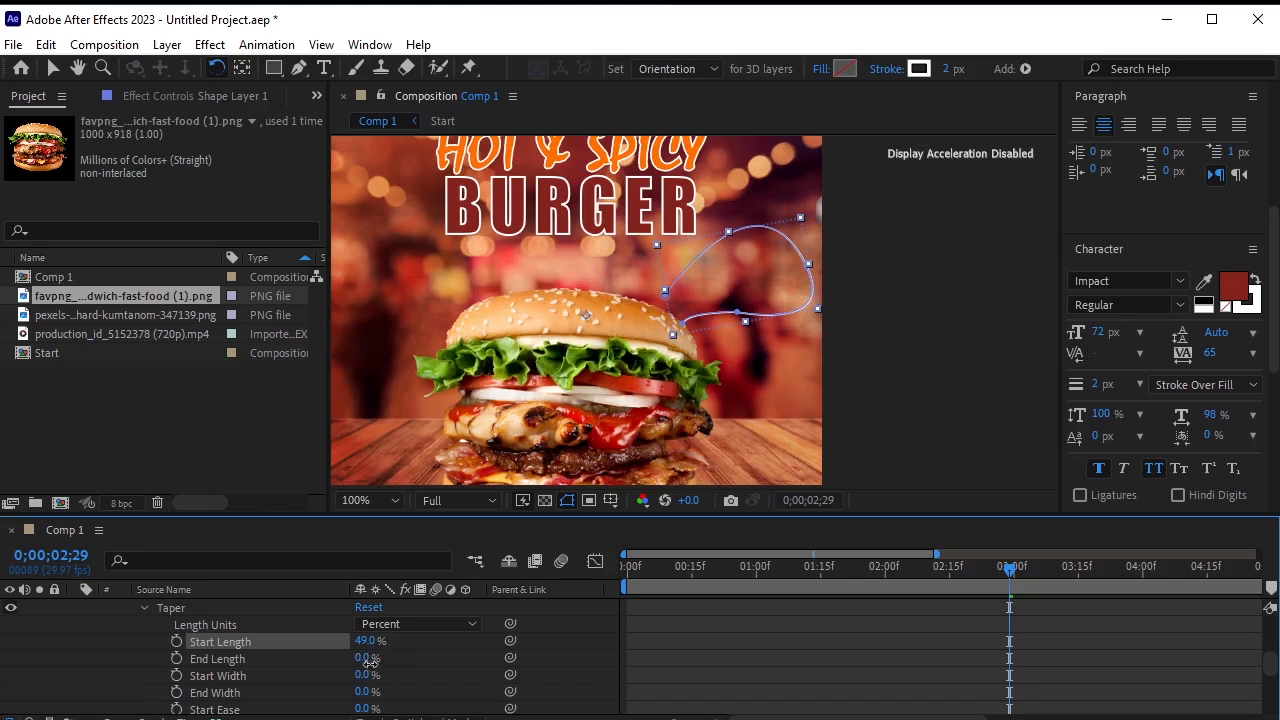
drag(367, 661, 396, 674)
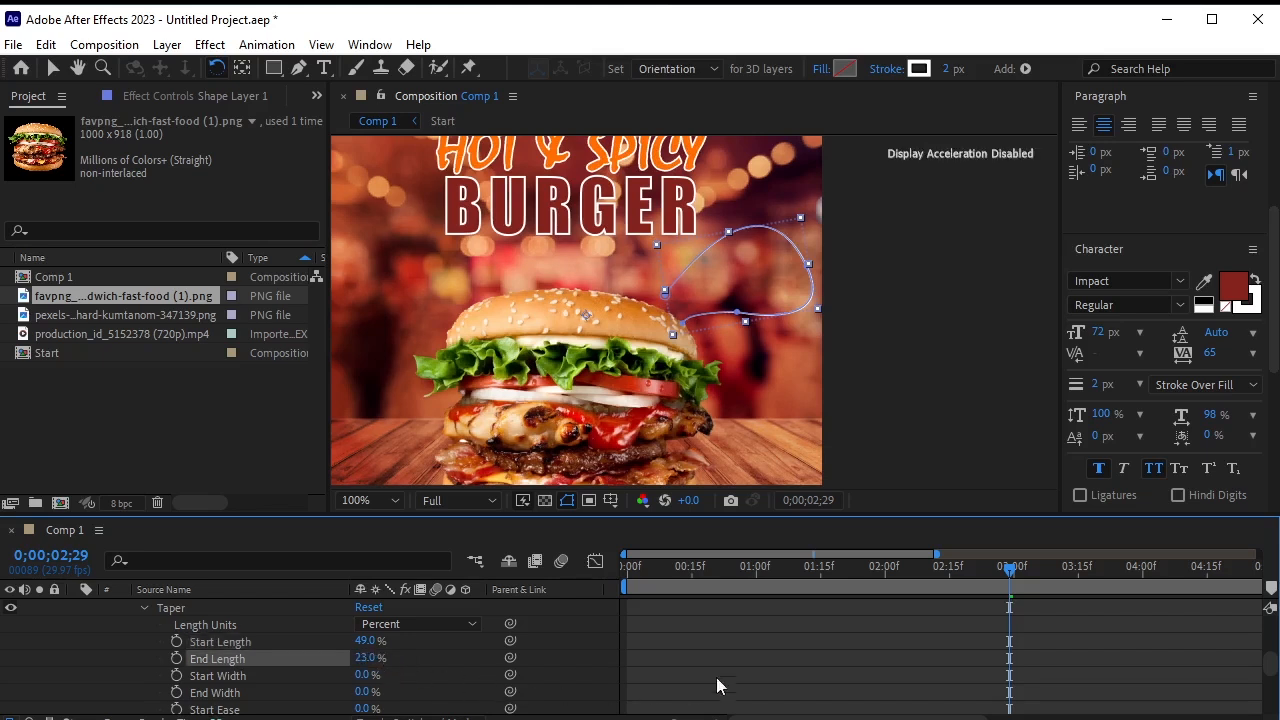
Preview the tapered line's drawing animation from 0;00;01;23 and set its stroke width to 3.
drag(999, 571, 855, 585)
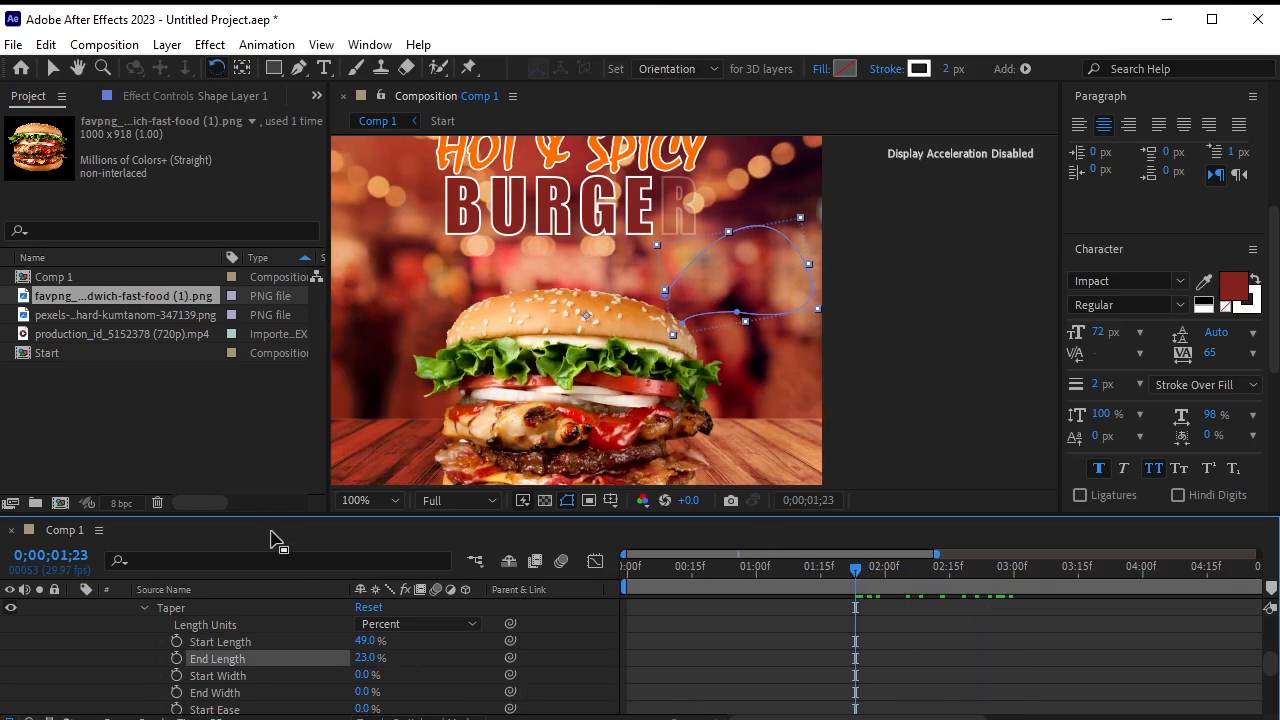
click(49, 67)
click(896, 460)
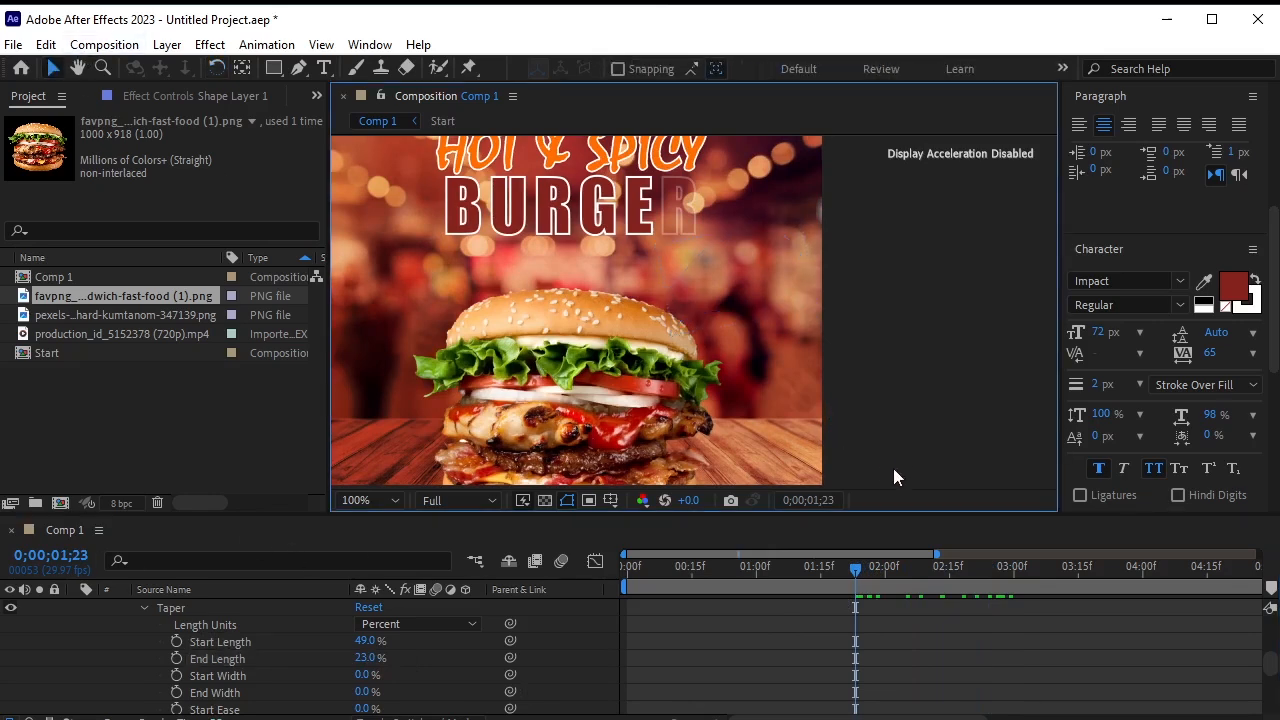
key(space)
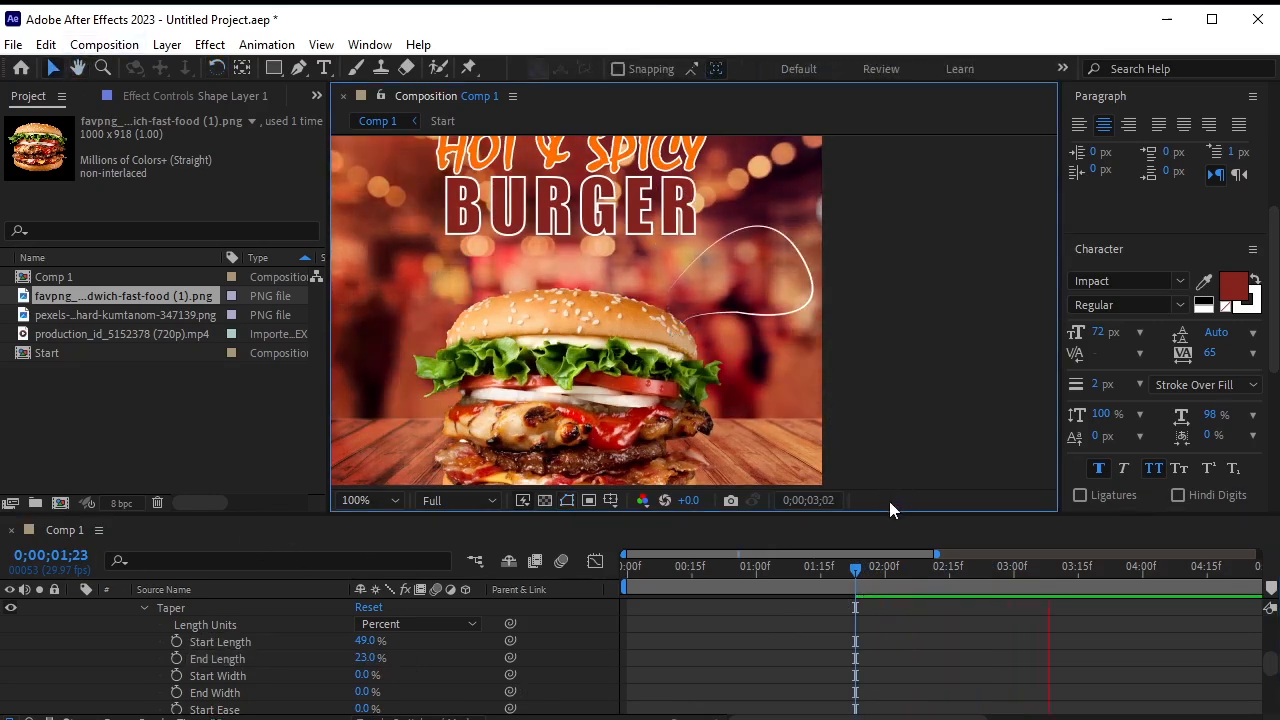
key(space)
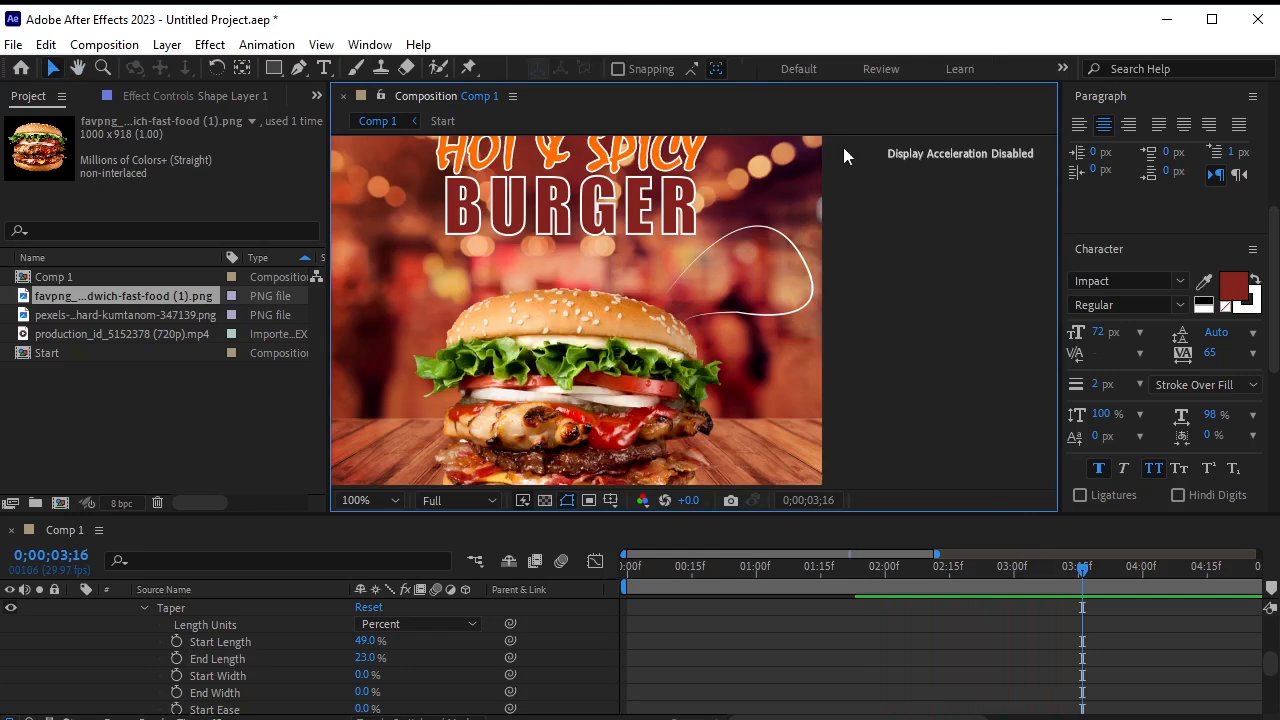
scroll(205, 623, up, 5)
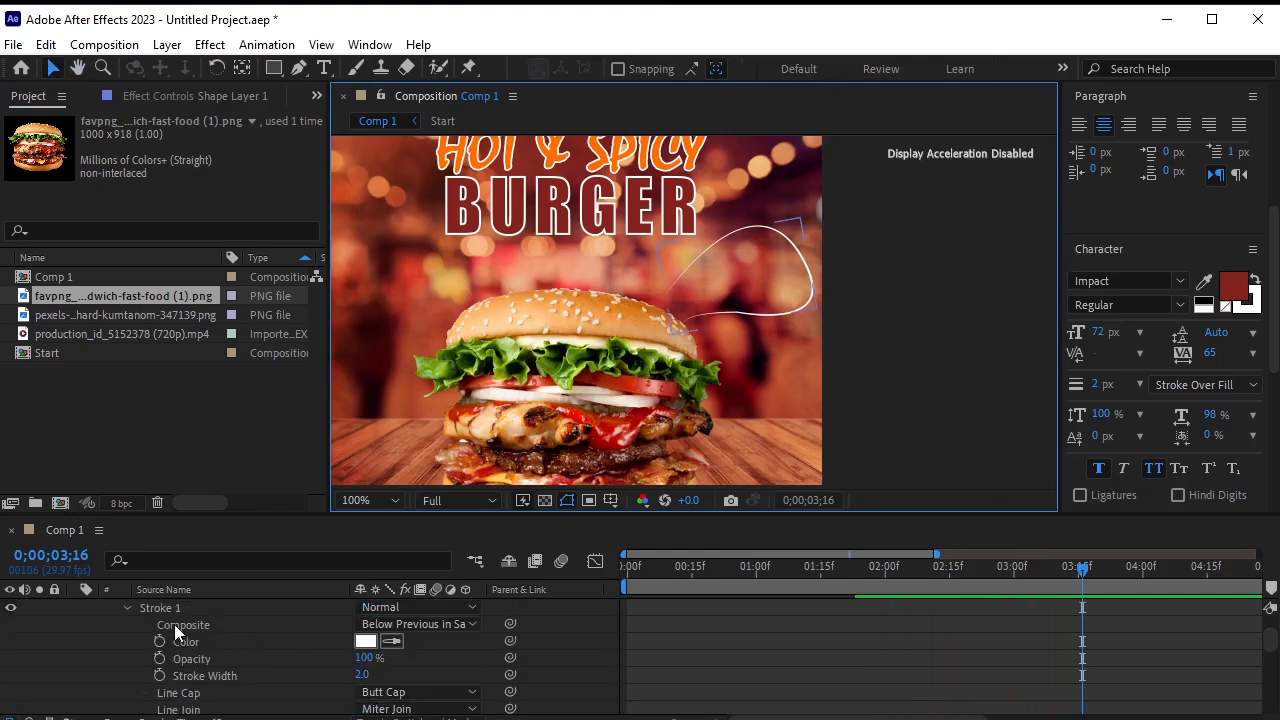
click(361, 675)
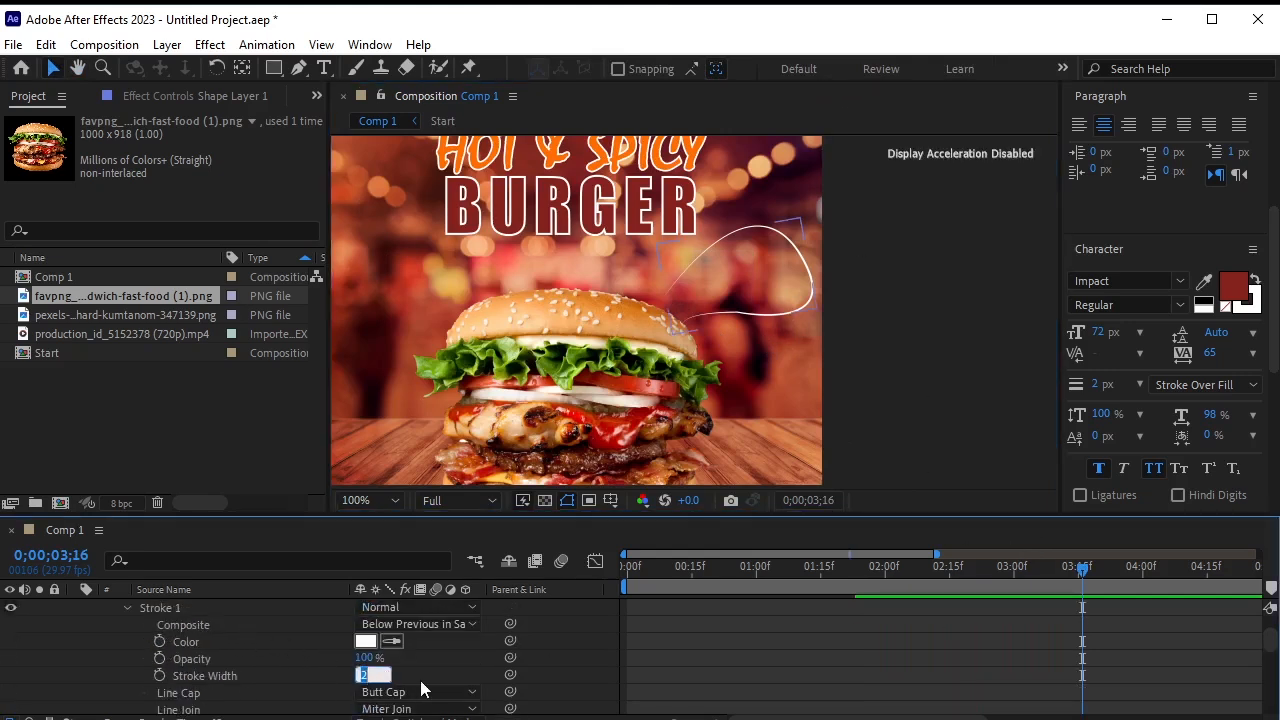
text(3)
key(Return)
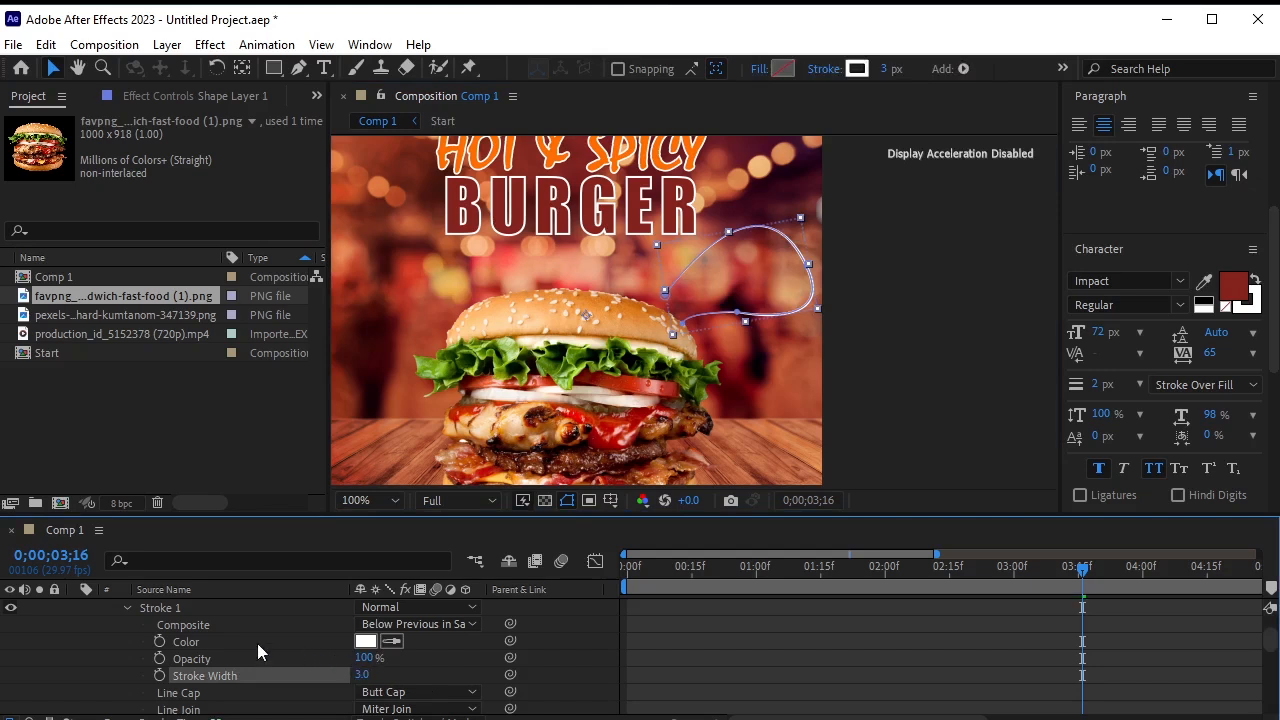
Collapse the properties of Shape Layer 1 and play back the line's drawing animation from 0;00;01;28.
scroll(210, 643, up, 2)
click(155, 645)
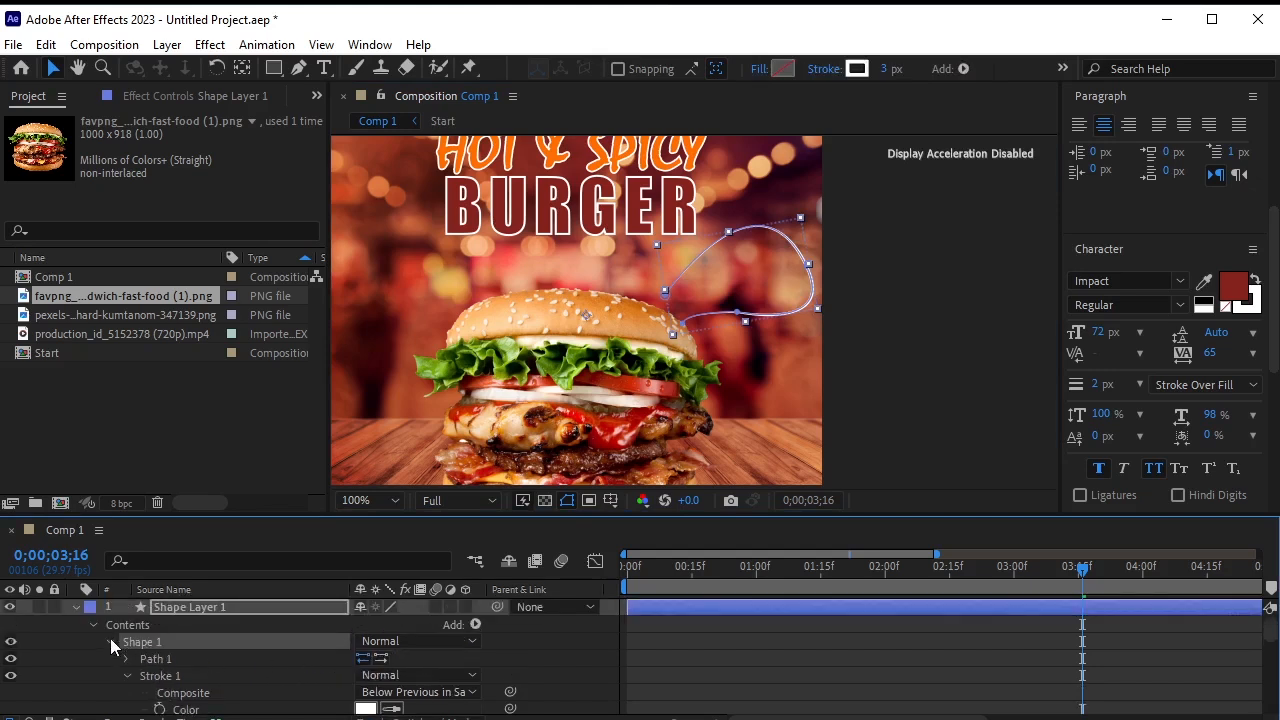
click(110, 641)
click(76, 606)
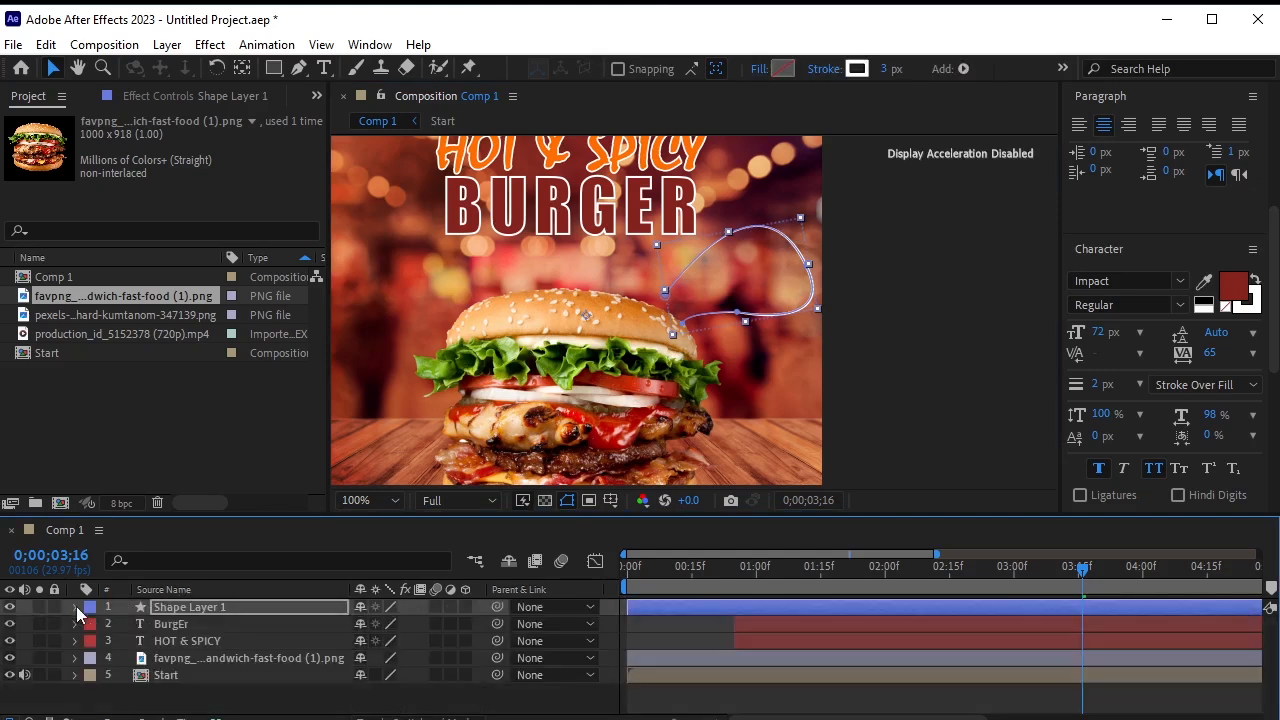
click(461, 707)
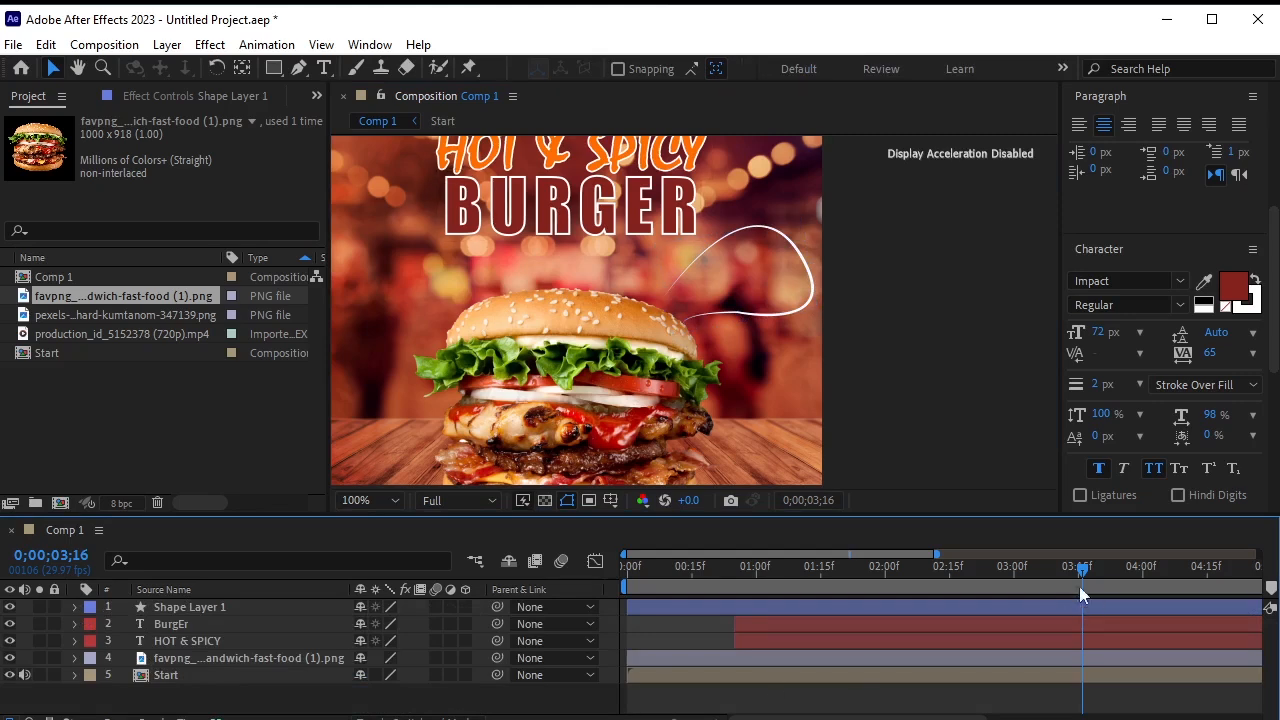
drag(1079, 586, 869, 620)
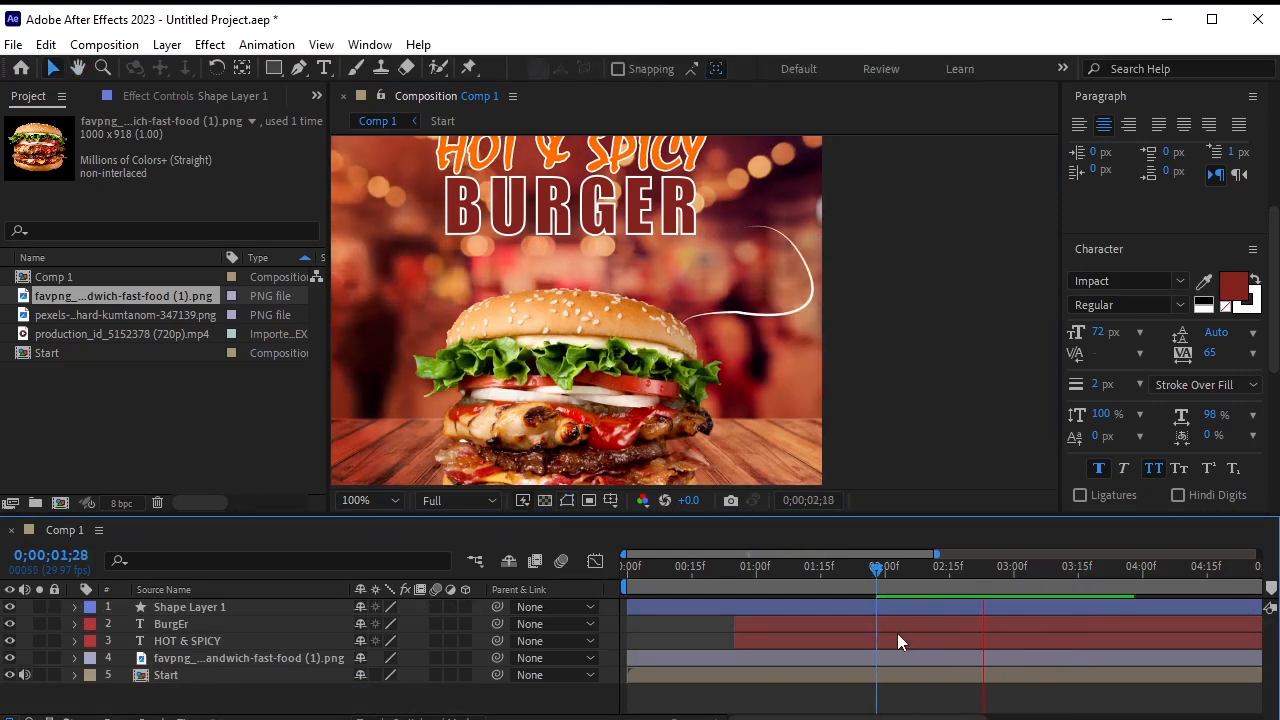
At 0;00;03;03, add the two-line white text "24/7 Delivery" in 23 px Arial and place it inside the loop.
click(1068, 568)
drag(1068, 575, 1024, 604)
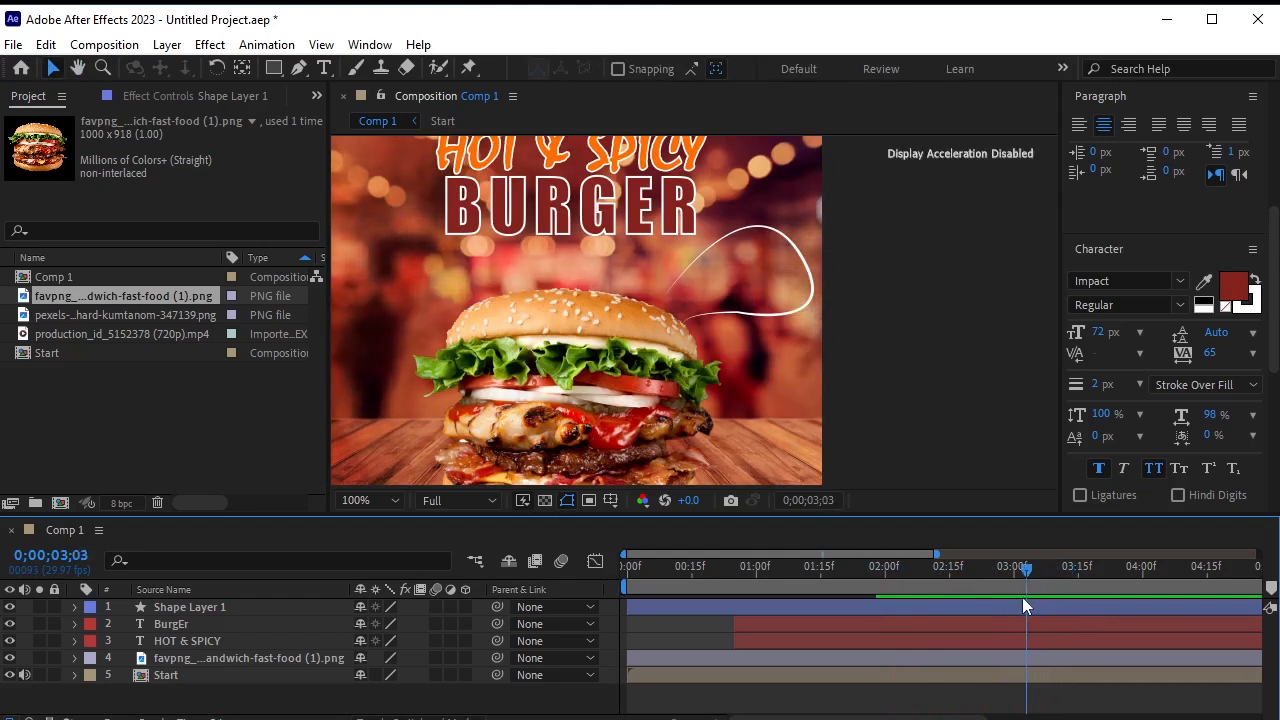
click(324, 68)
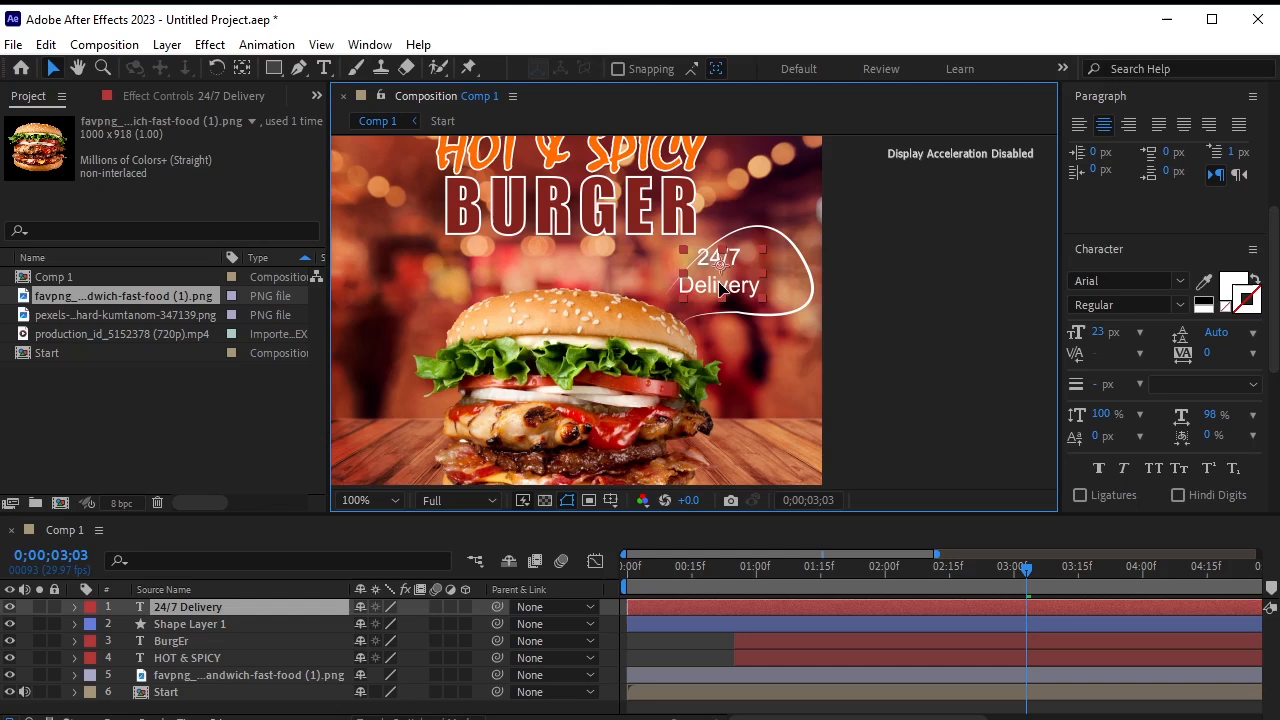
drag(711, 283, 739, 285)
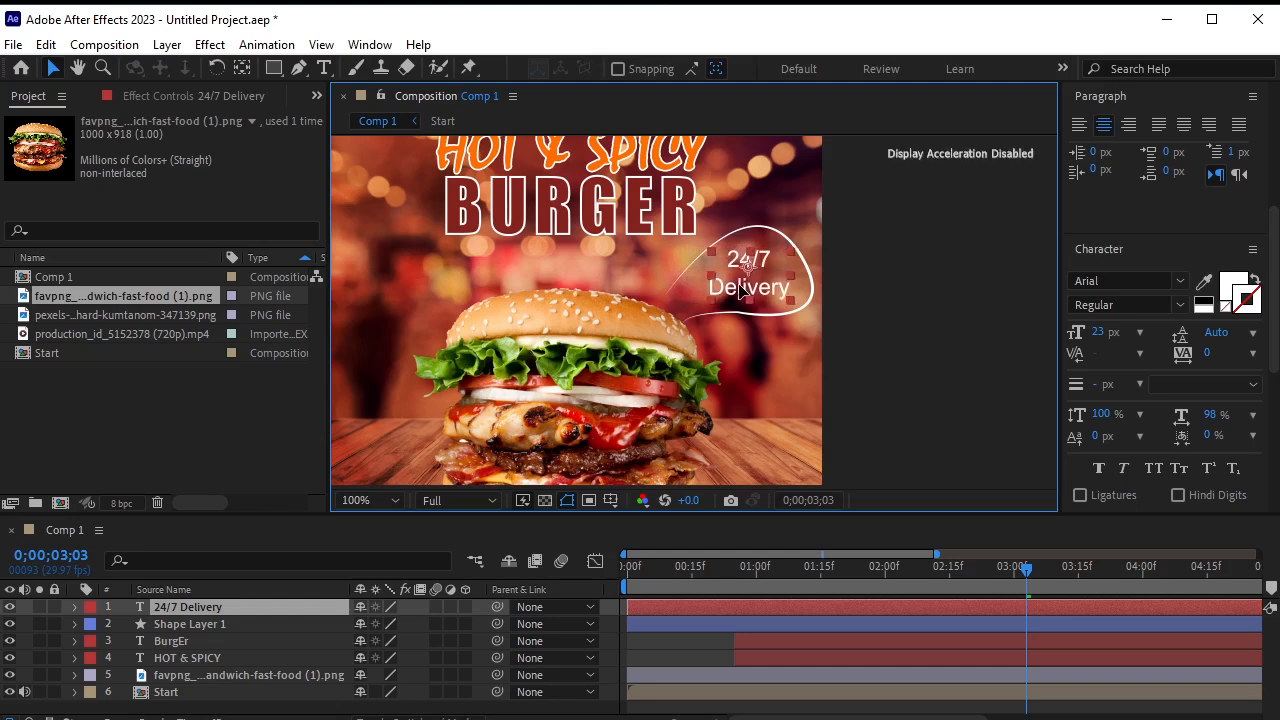
click(881, 341)
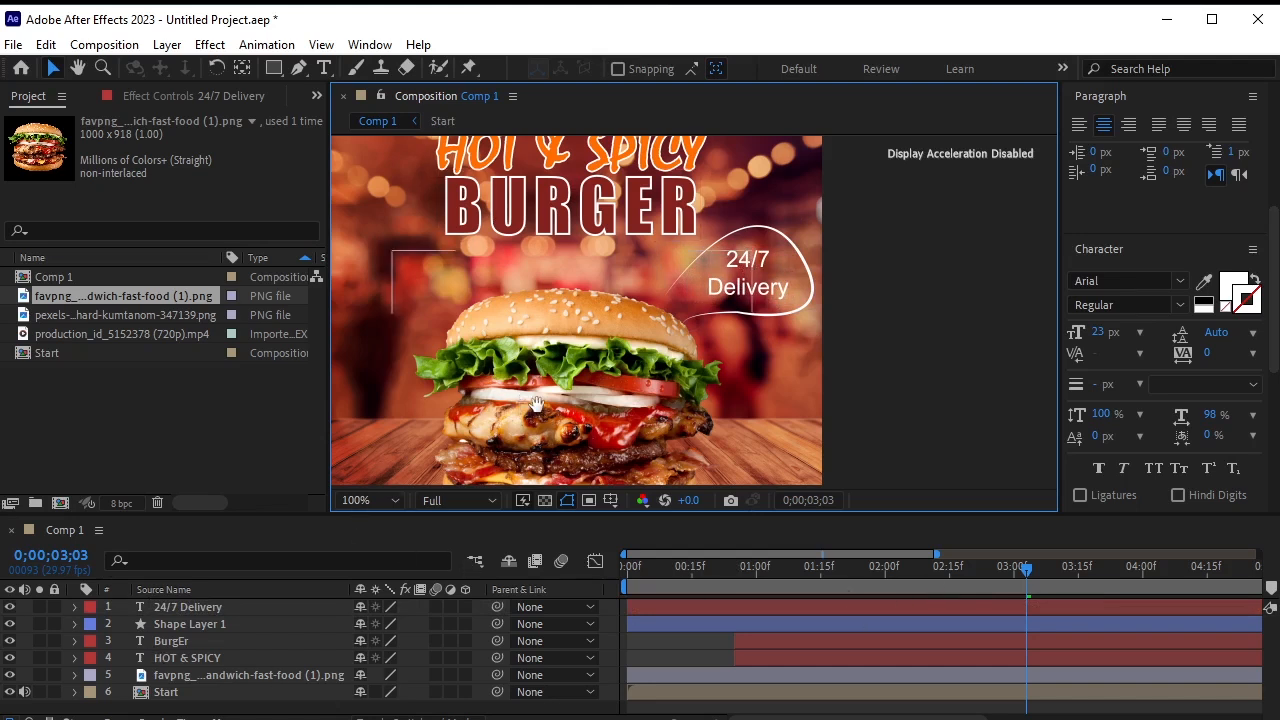
Play back the poster animation from the start with the full 10-second timeline and the whole poster in view.
key(space)
drag(544, 399, 627, 306)
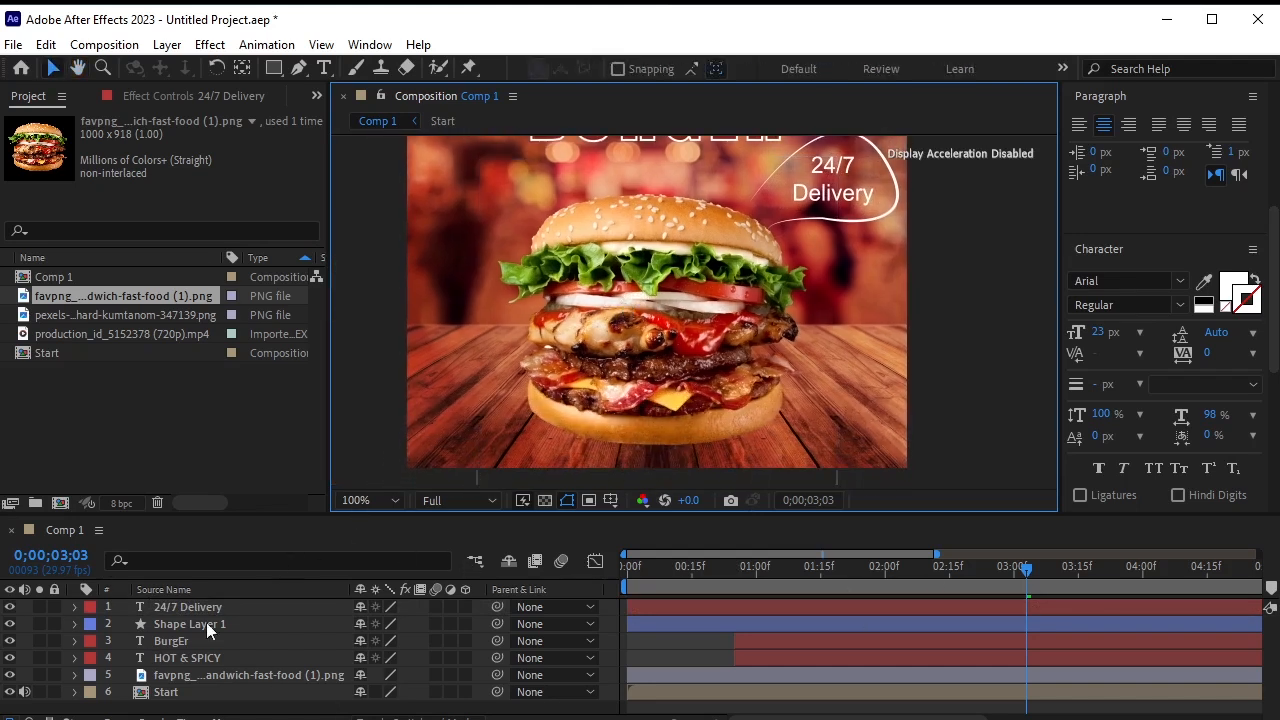
click(979, 551)
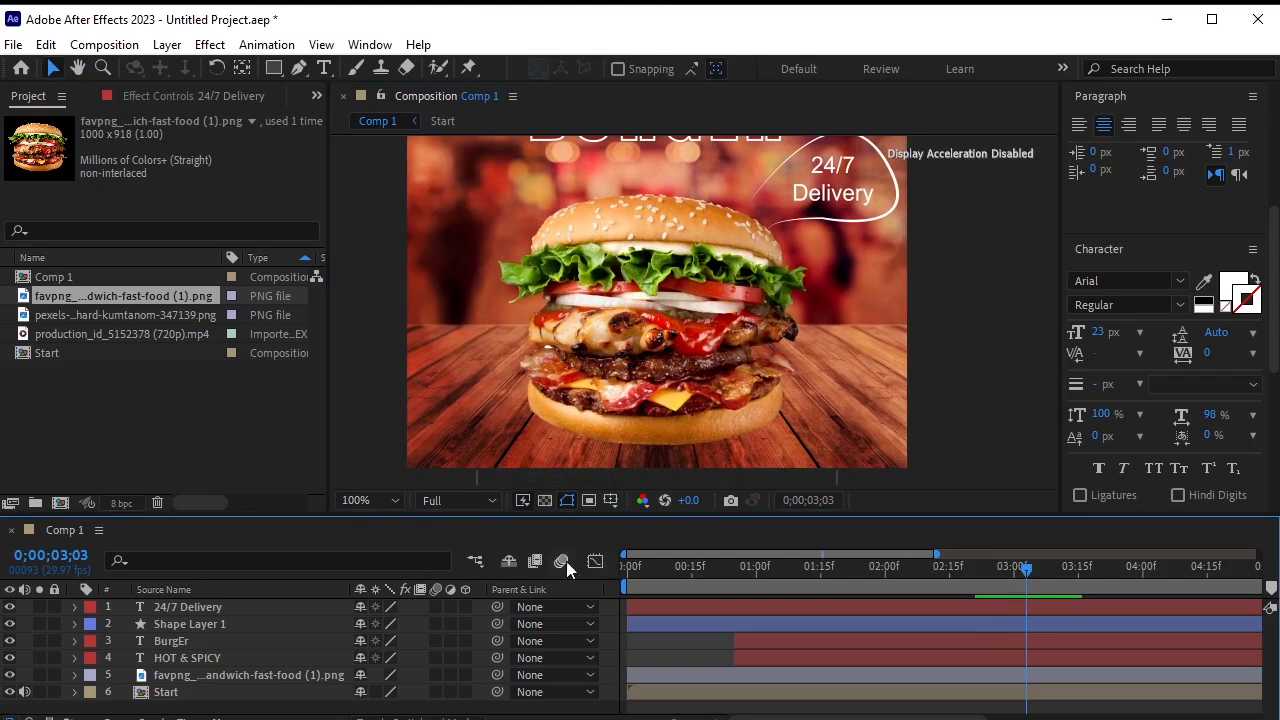
drag(937, 554, 1260, 555)
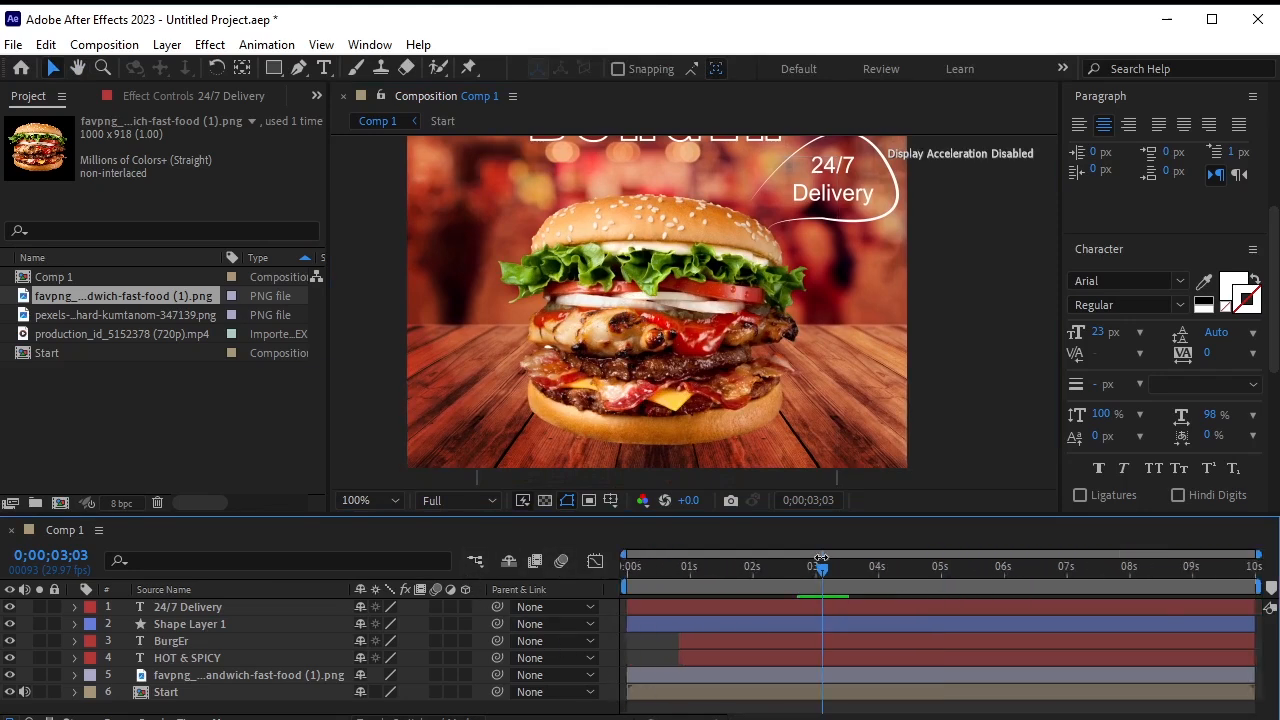
drag(820, 566, 515, 572)
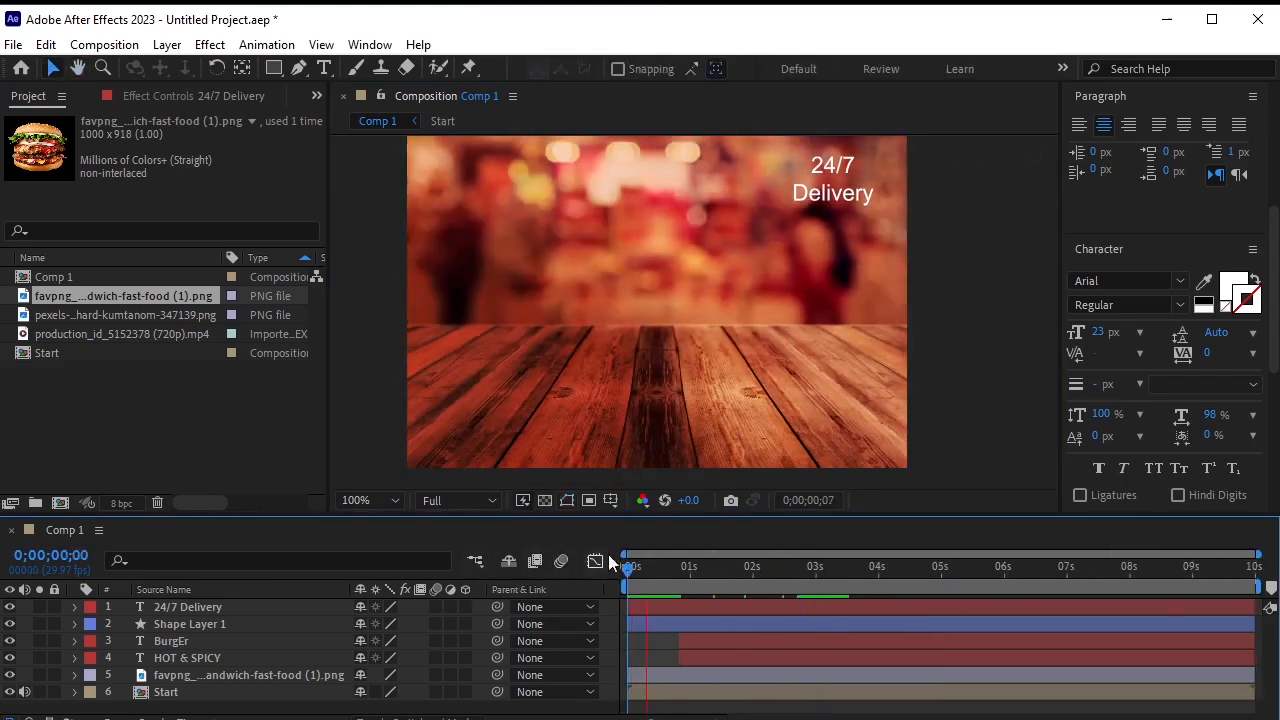
key(space)
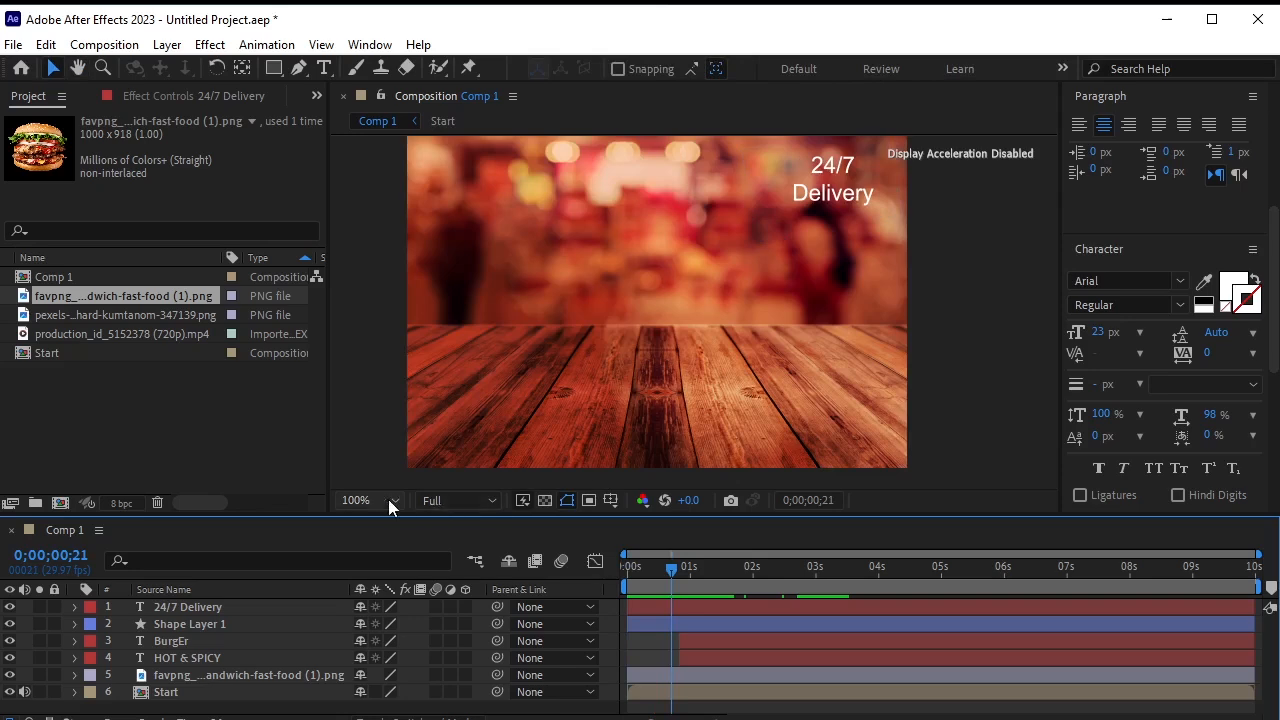
click(388, 499)
click(392, 519)
drag(670, 578, 513, 588)
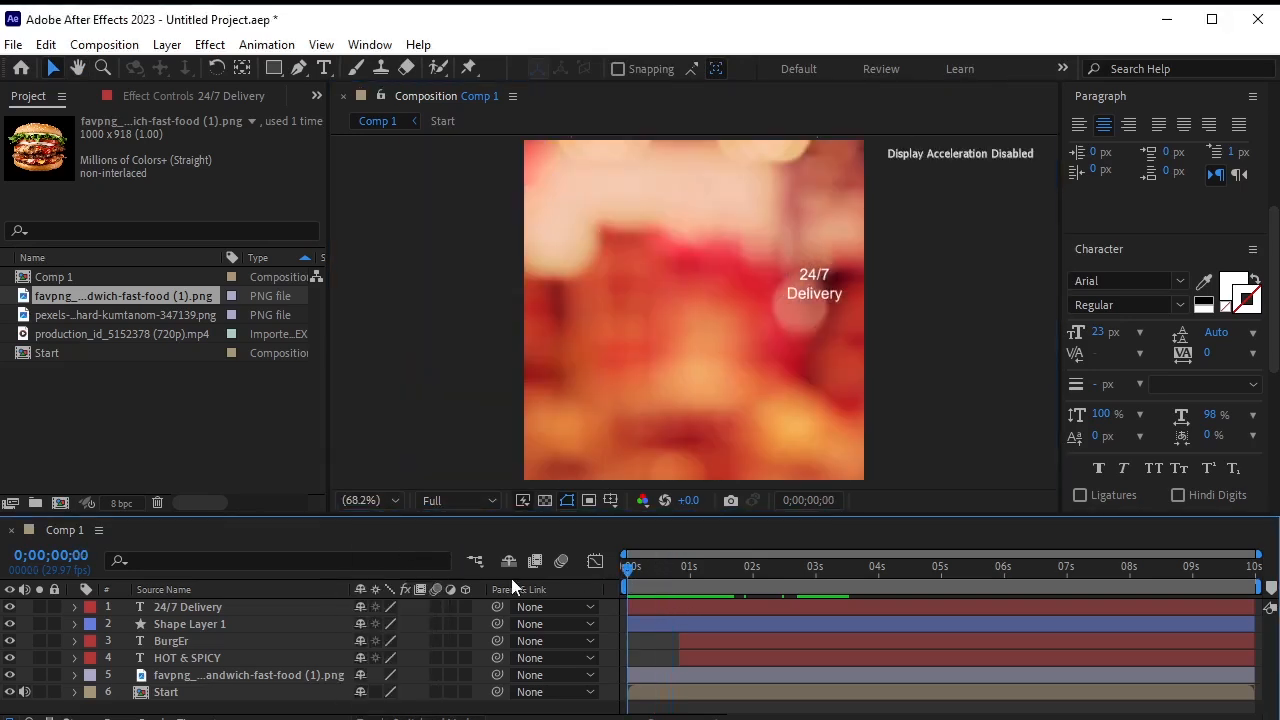
Trim the start of the 24/7 Delivery text layer to 0;00;03;01 and preview the composition from the beginning.
drag(630, 572, 820, 613)
click(816, 603)
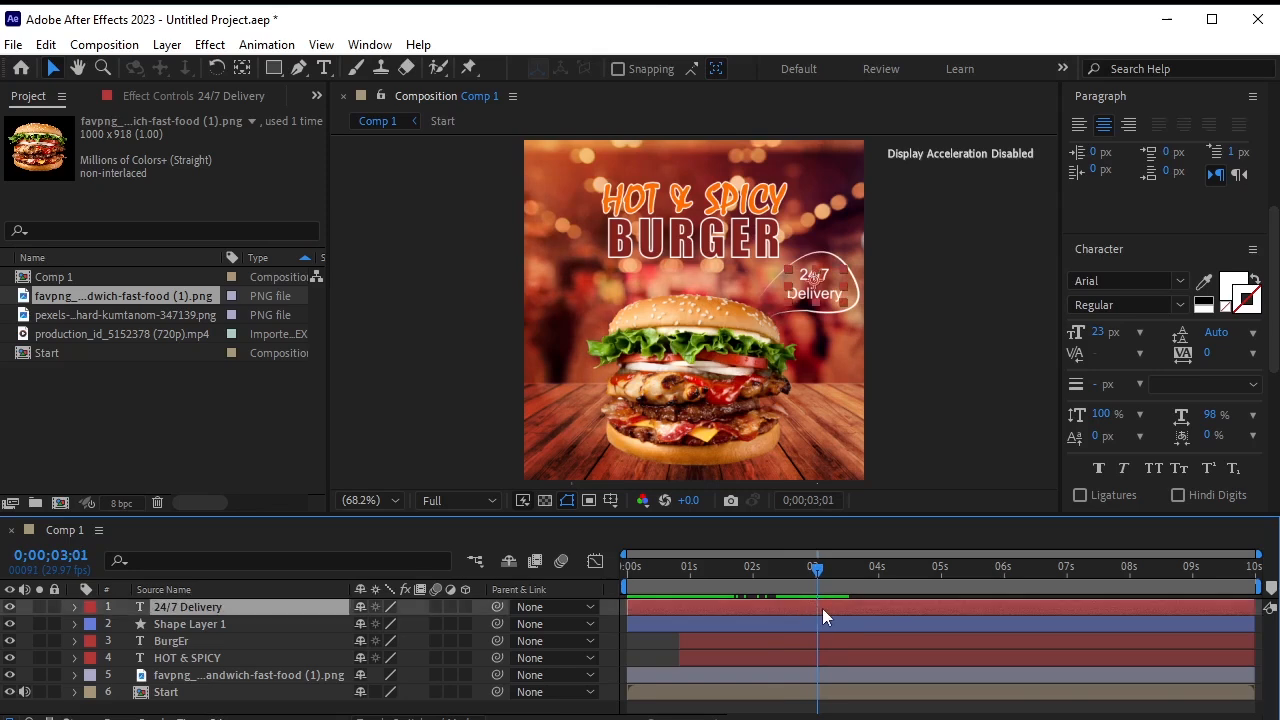
key(alt+bracketleft)
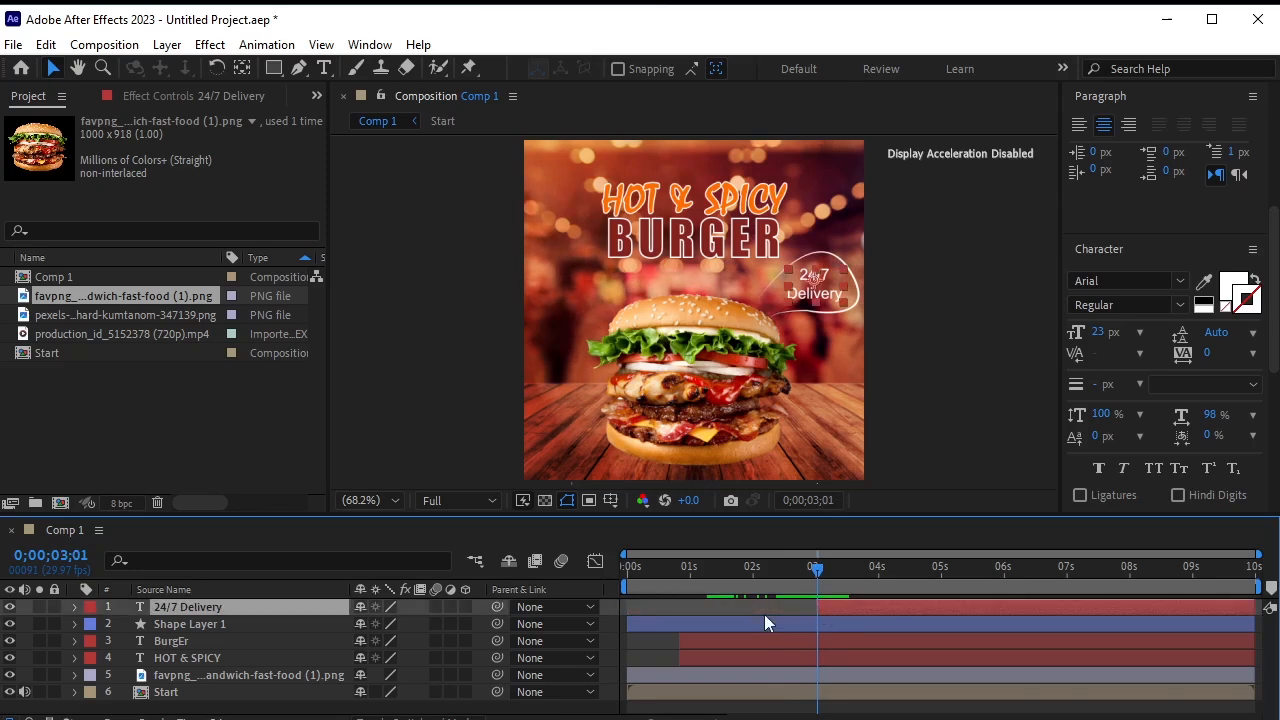
drag(820, 569, 536, 567)
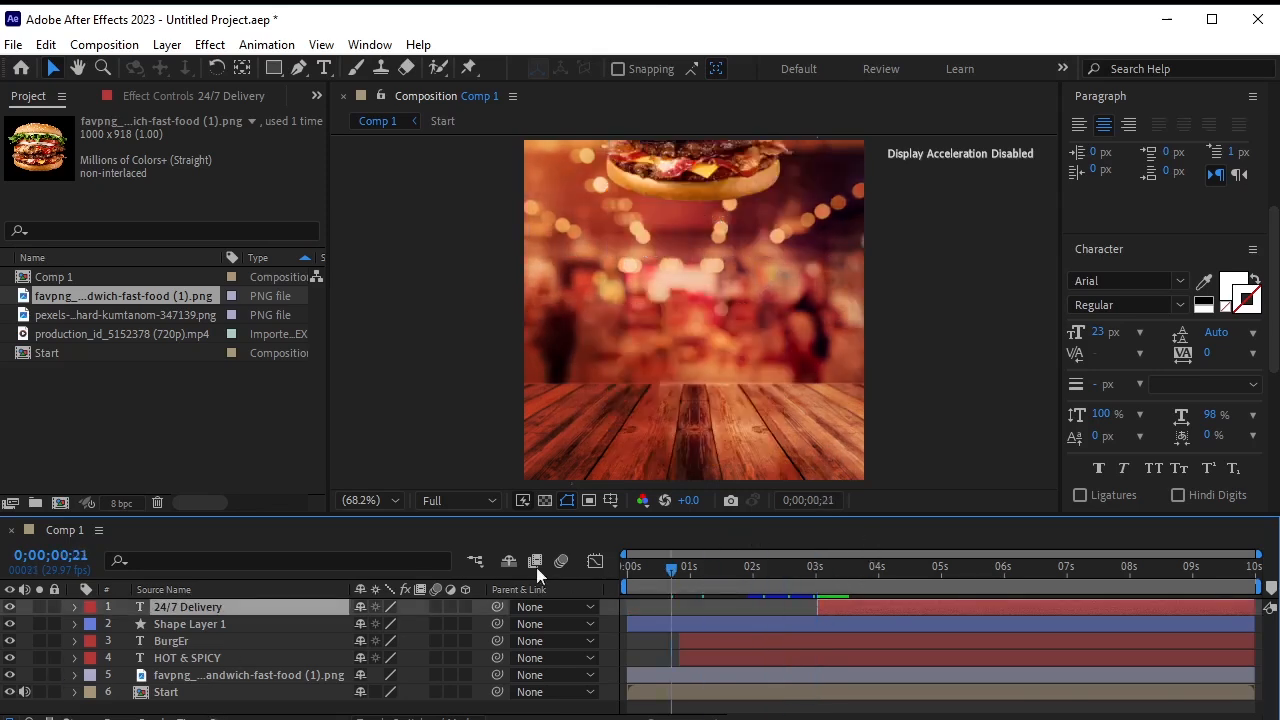
key(space)
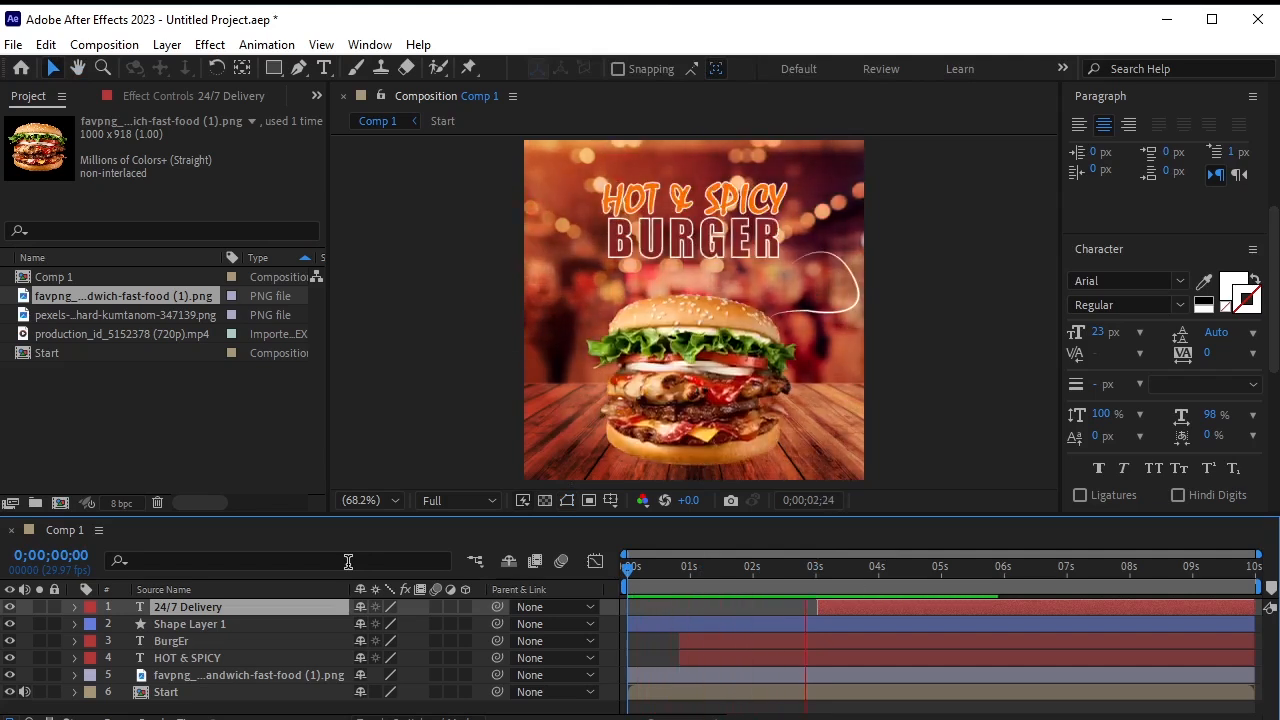
At 0;00;03;28, draw a wide, thin rounded rectangle as a new shape layer in the poster's lower-right corner.
drag(904, 578, 874, 584)
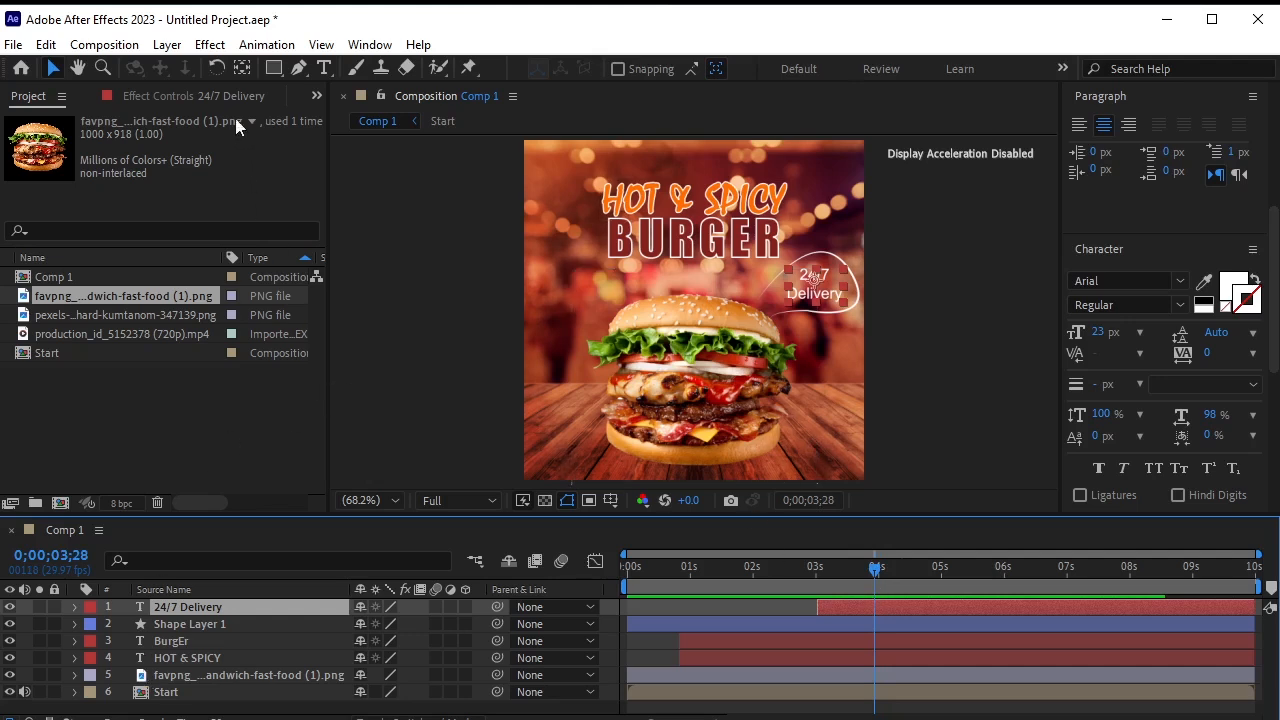
click(274, 68)
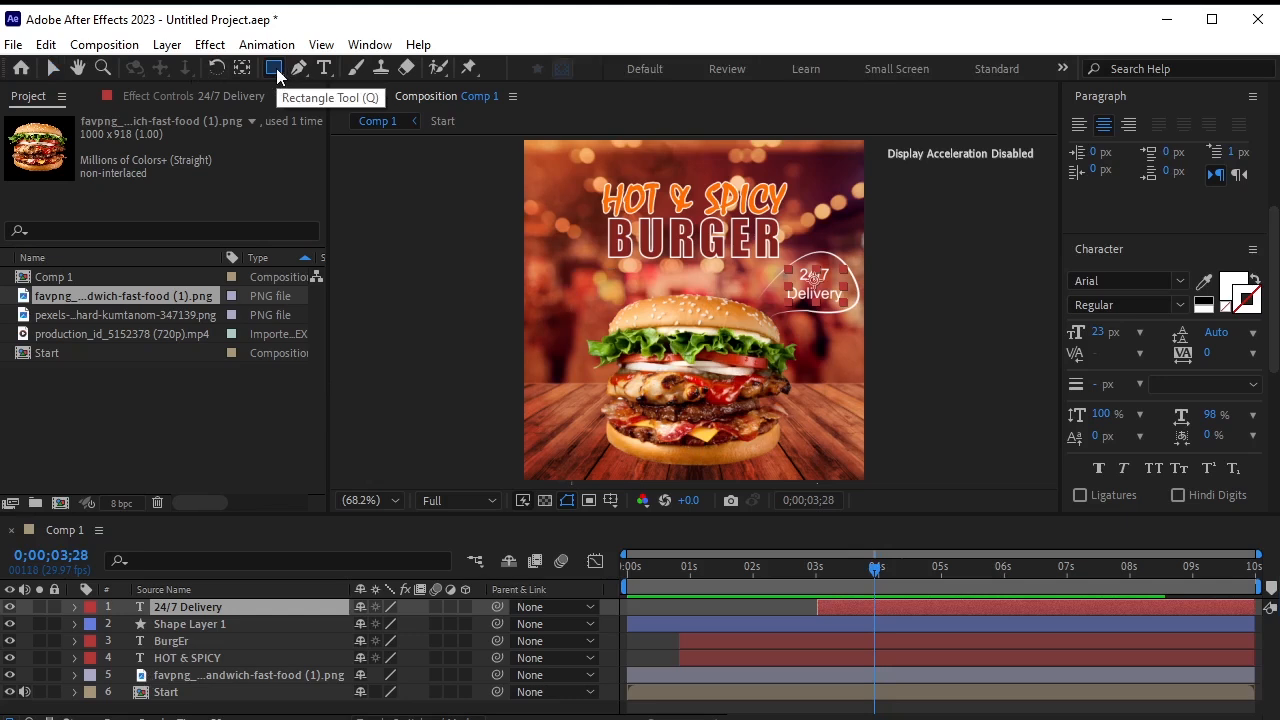
click(276, 70)
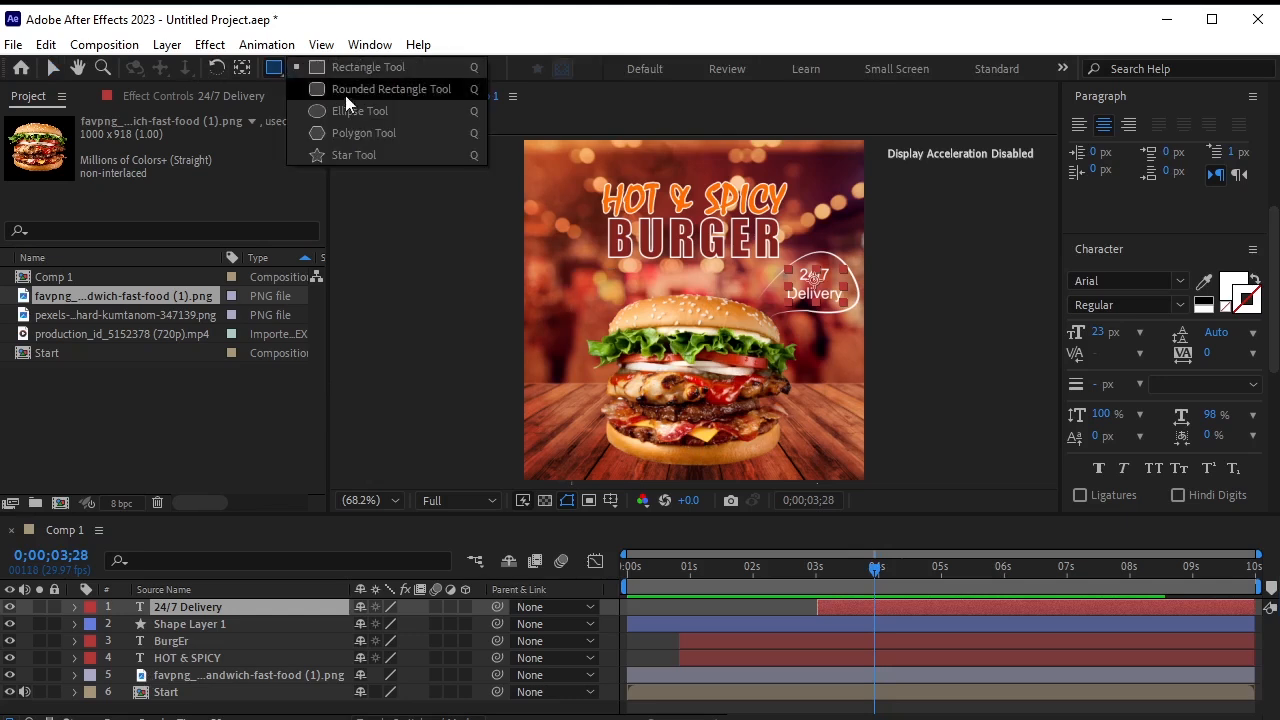
click(363, 95)
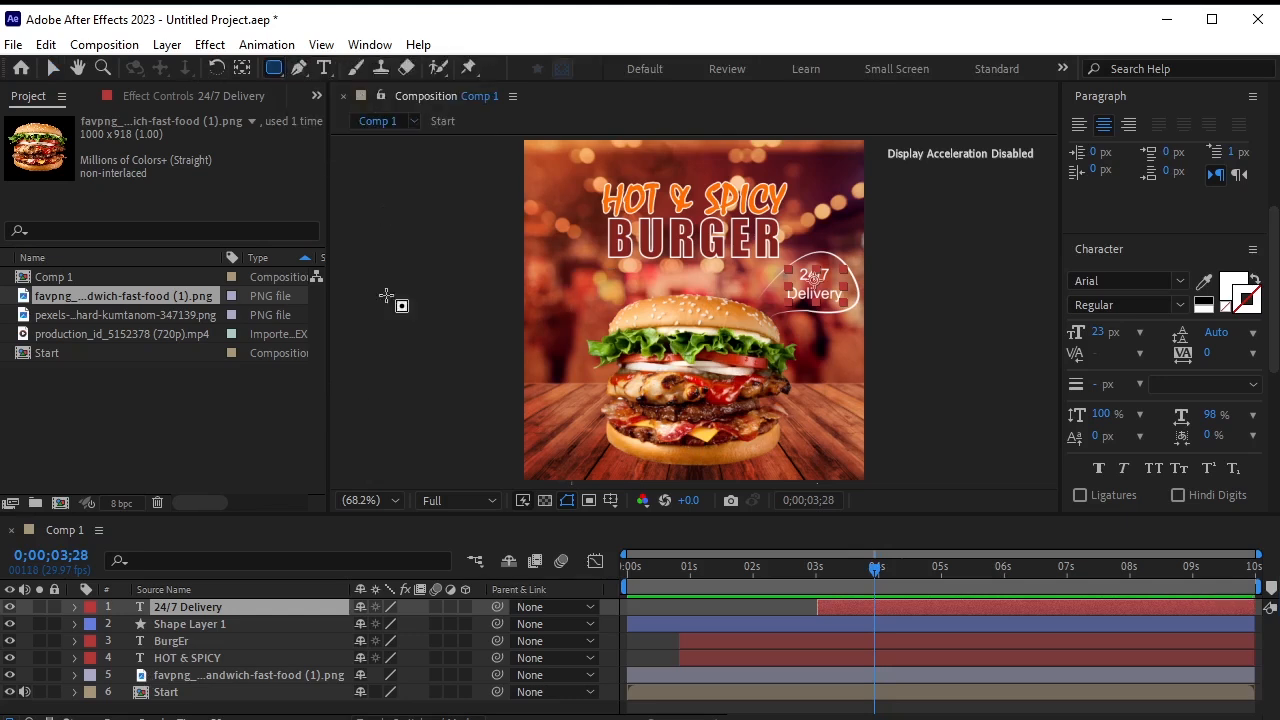
click(53, 68)
click(375, 300)
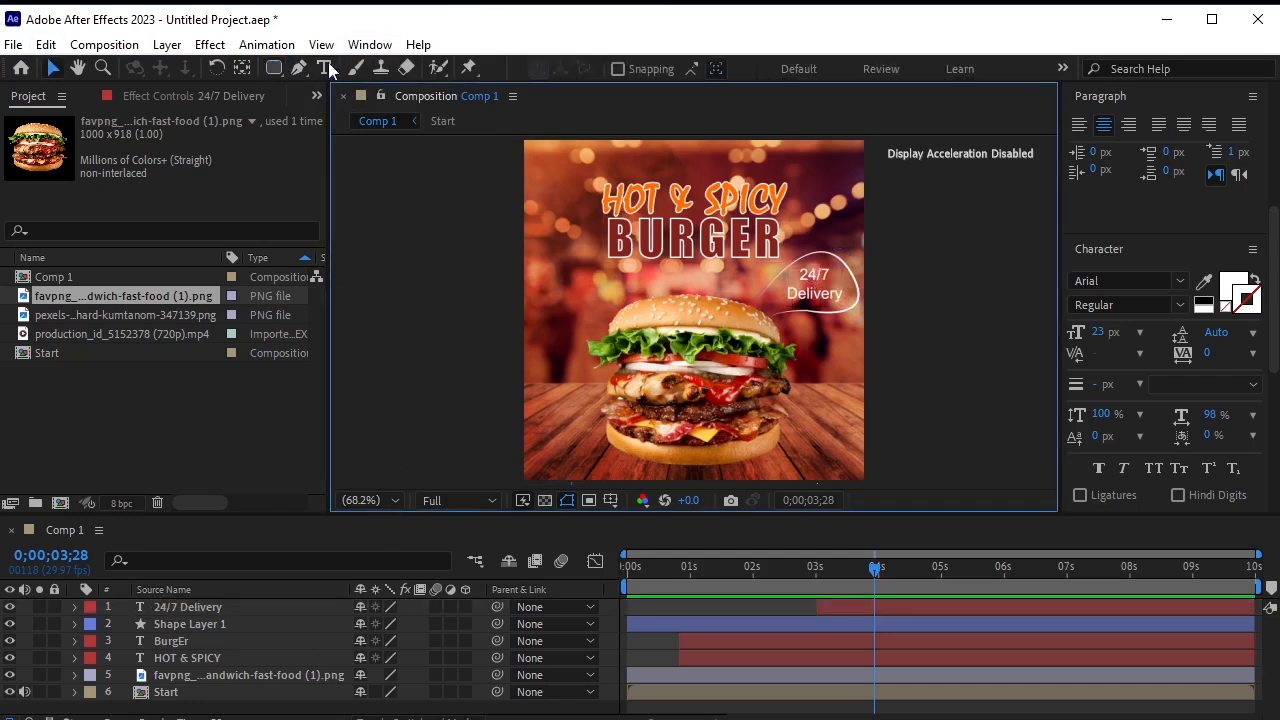
click(274, 68)
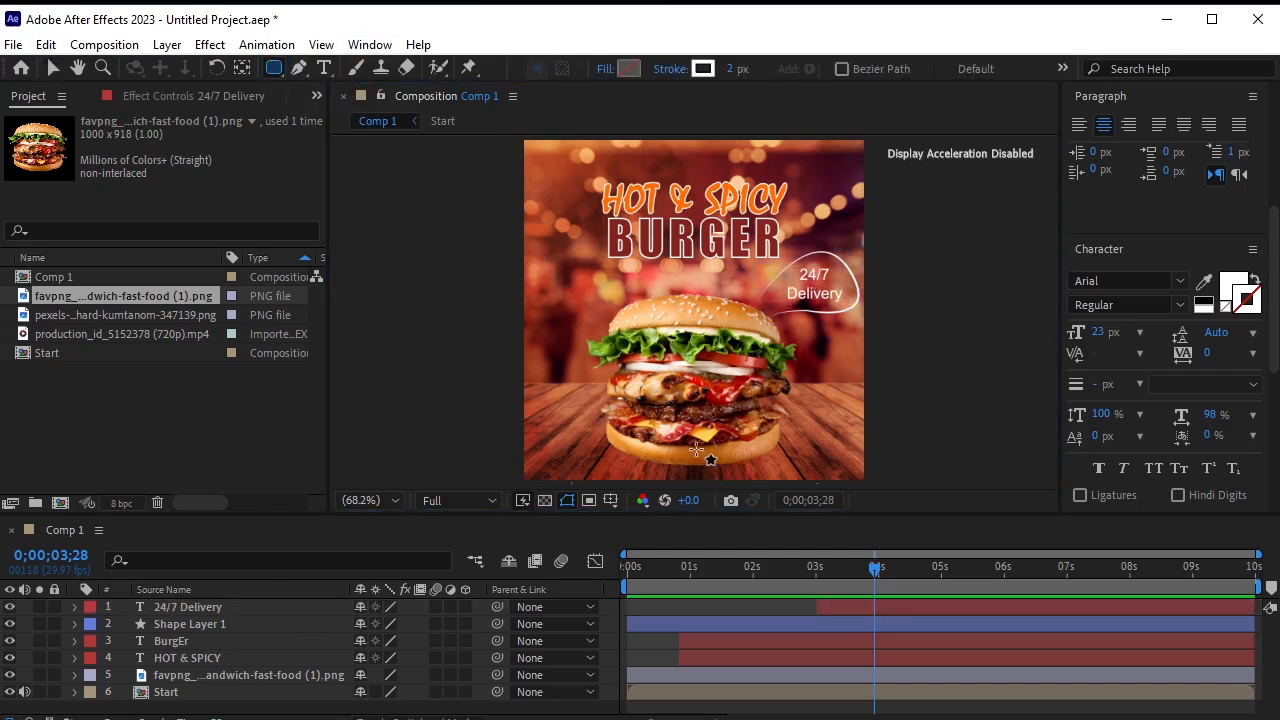
drag(740, 436, 853, 452)
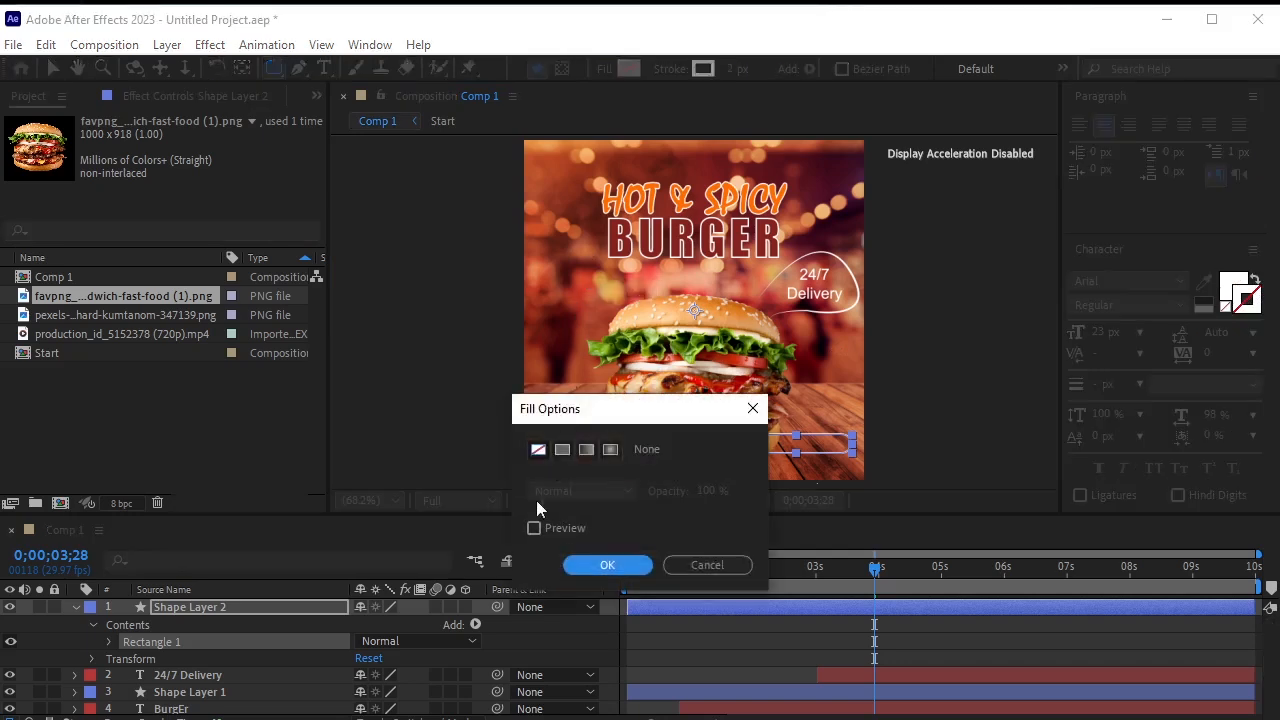
Give the rounded rectangle a solid orange-yellow fill and remove its stroke.
click(563, 455)
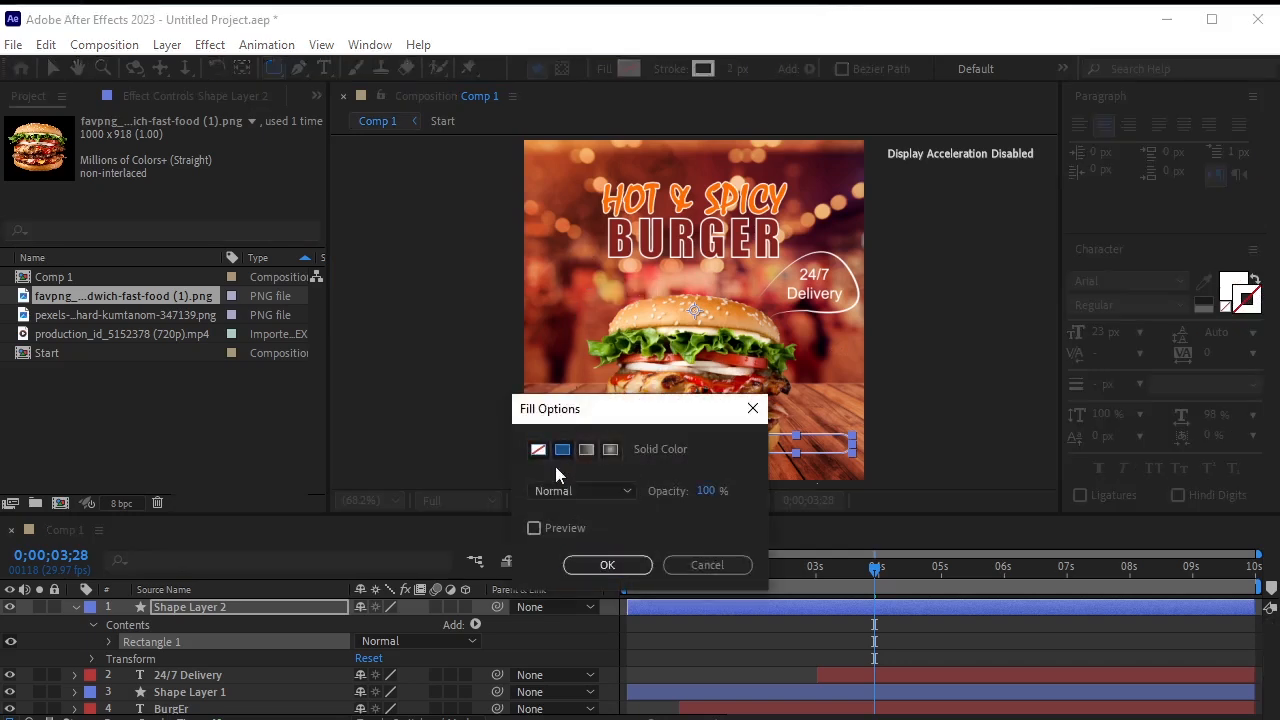
click(610, 565)
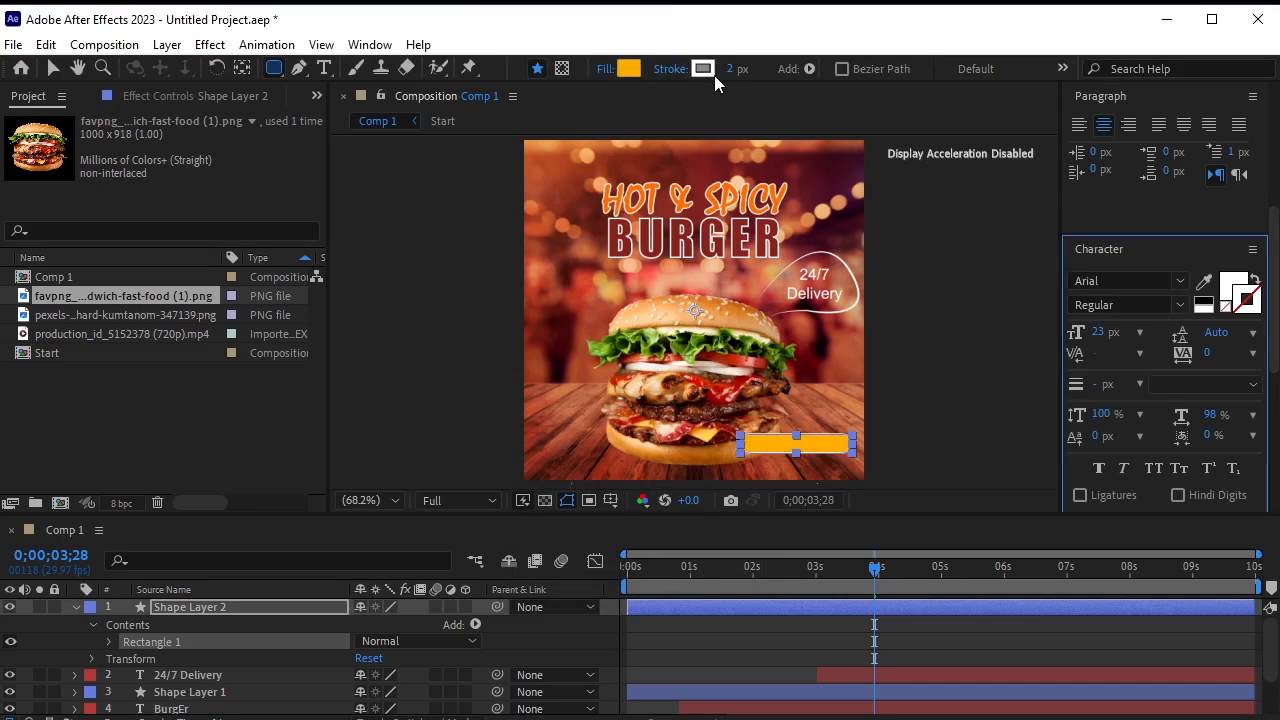
click(712, 74)
click(1217, 383)
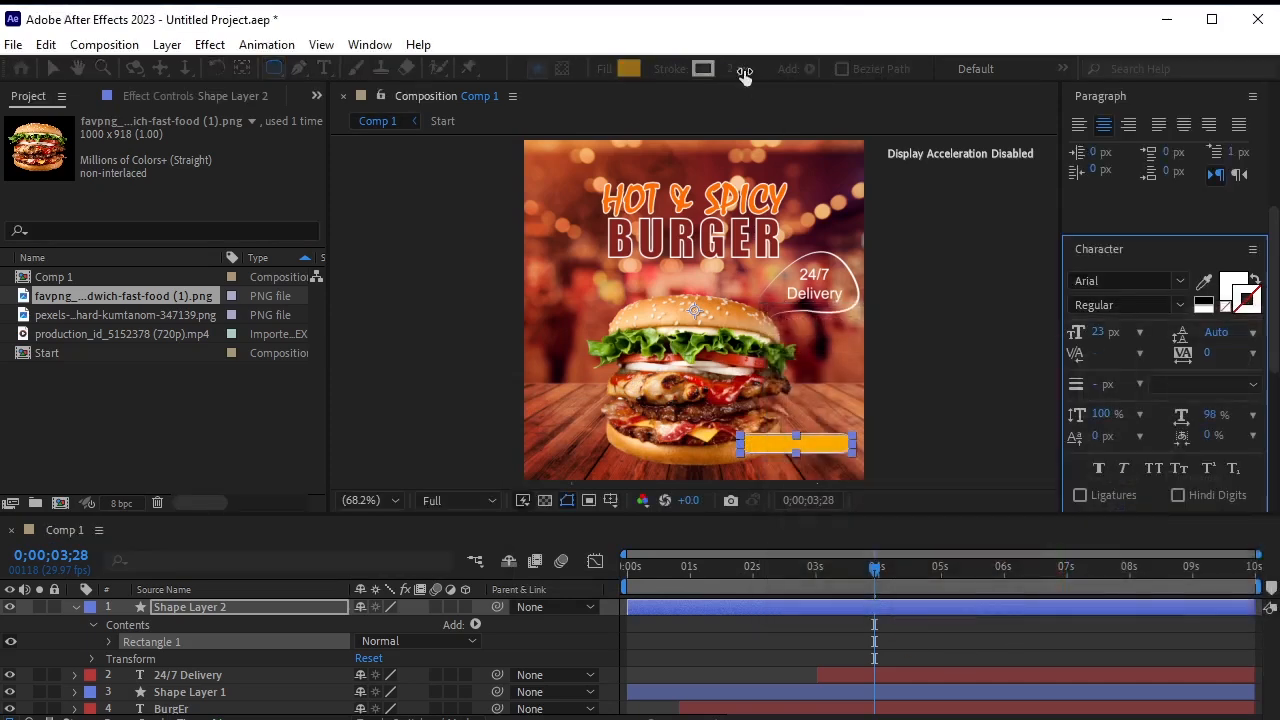
click(668, 72)
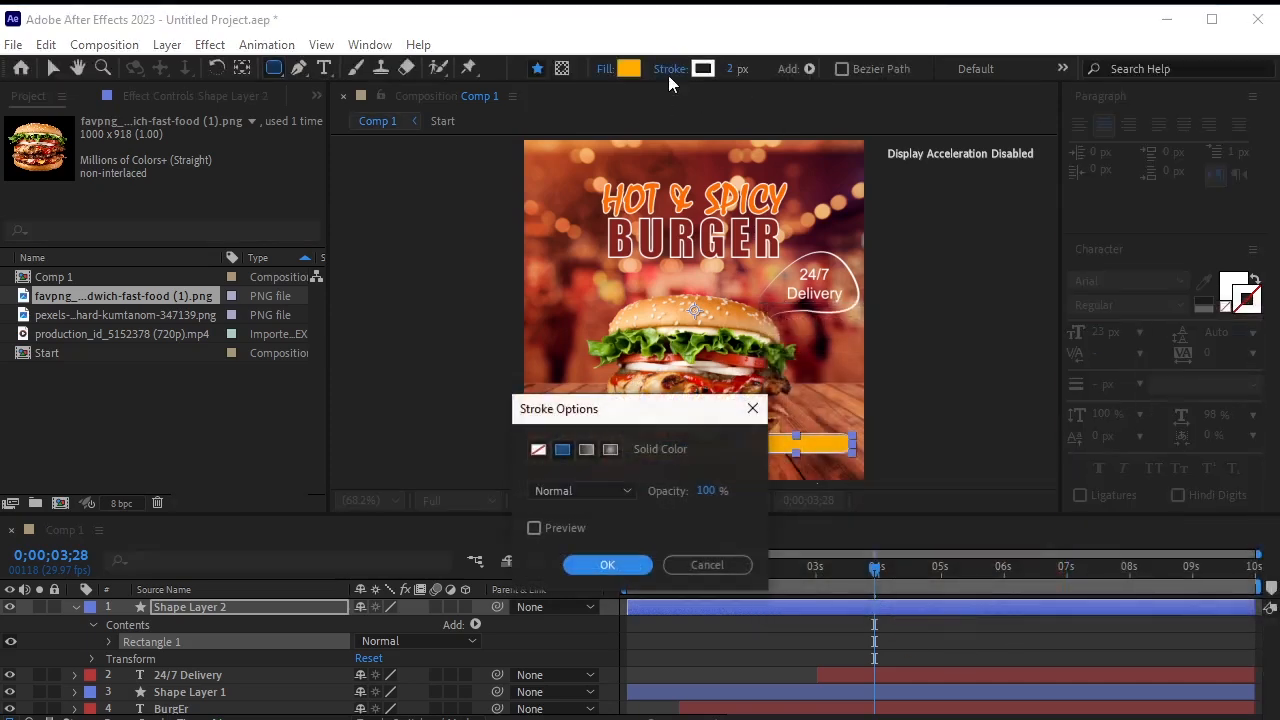
click(583, 566)
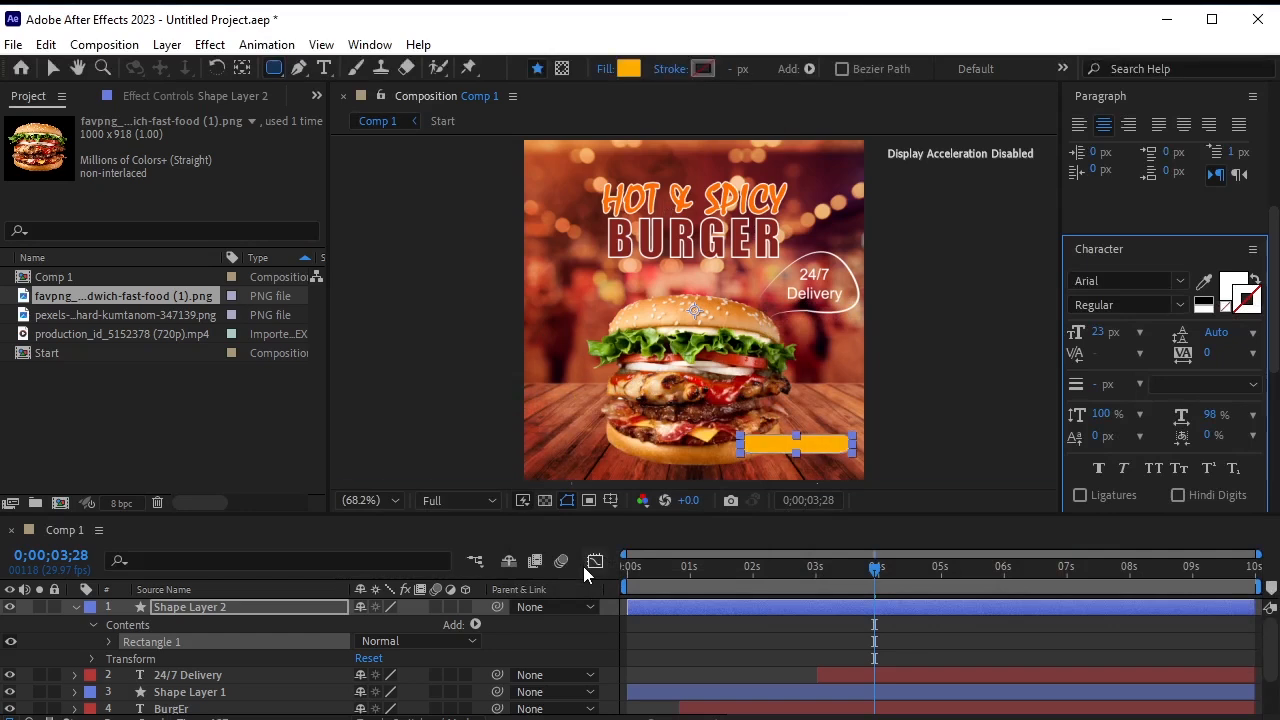
Make the orange rectangle taller, like a button, and adjust its position in the poster's lower-right corner.
click(796, 432)
key(v)
drag(794, 429, 828, 459)
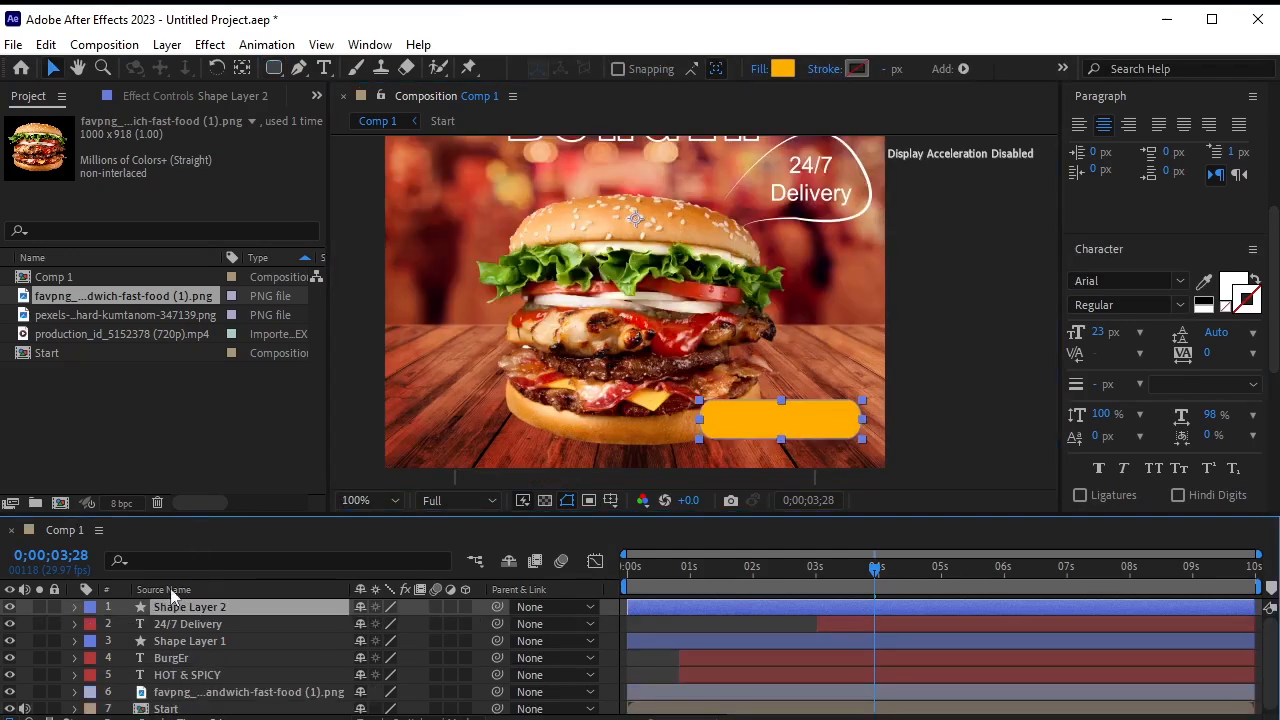
Add the white text "ORDER NOW", place it on the orange button and centre its anchor point.
click(324, 67)
click(716, 406)
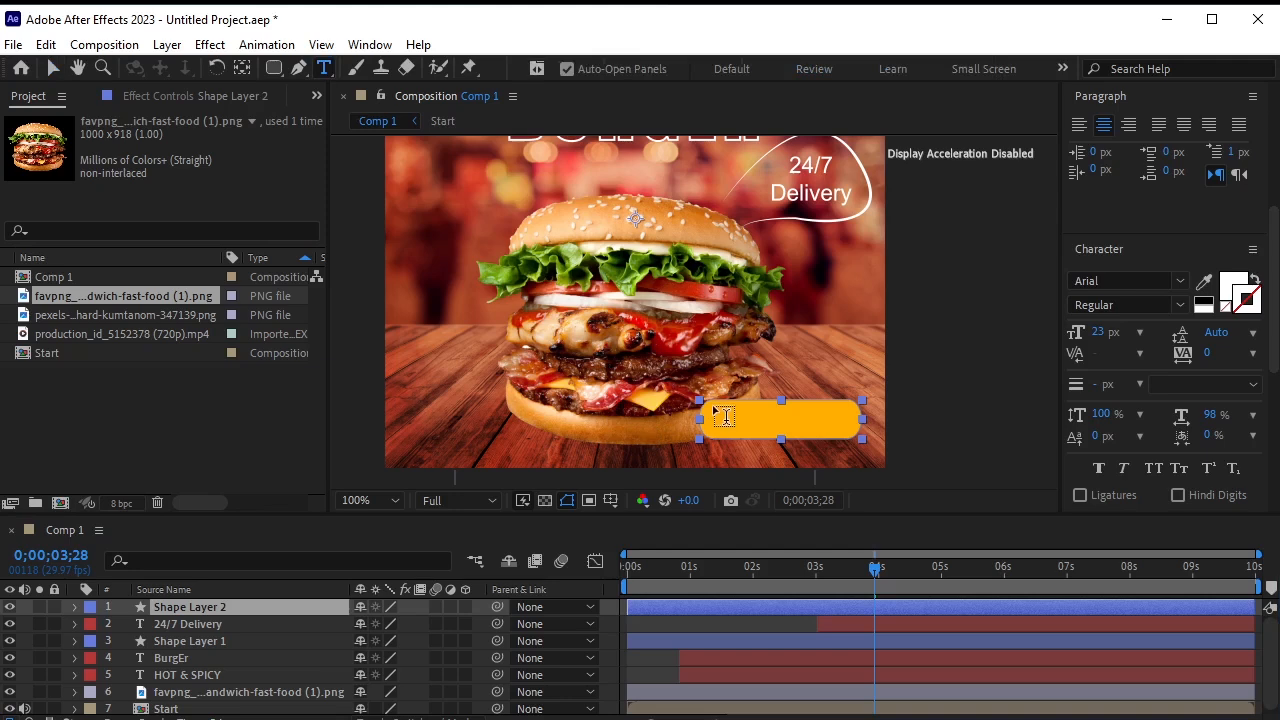
text(ORDER NOW)
click(53, 67)
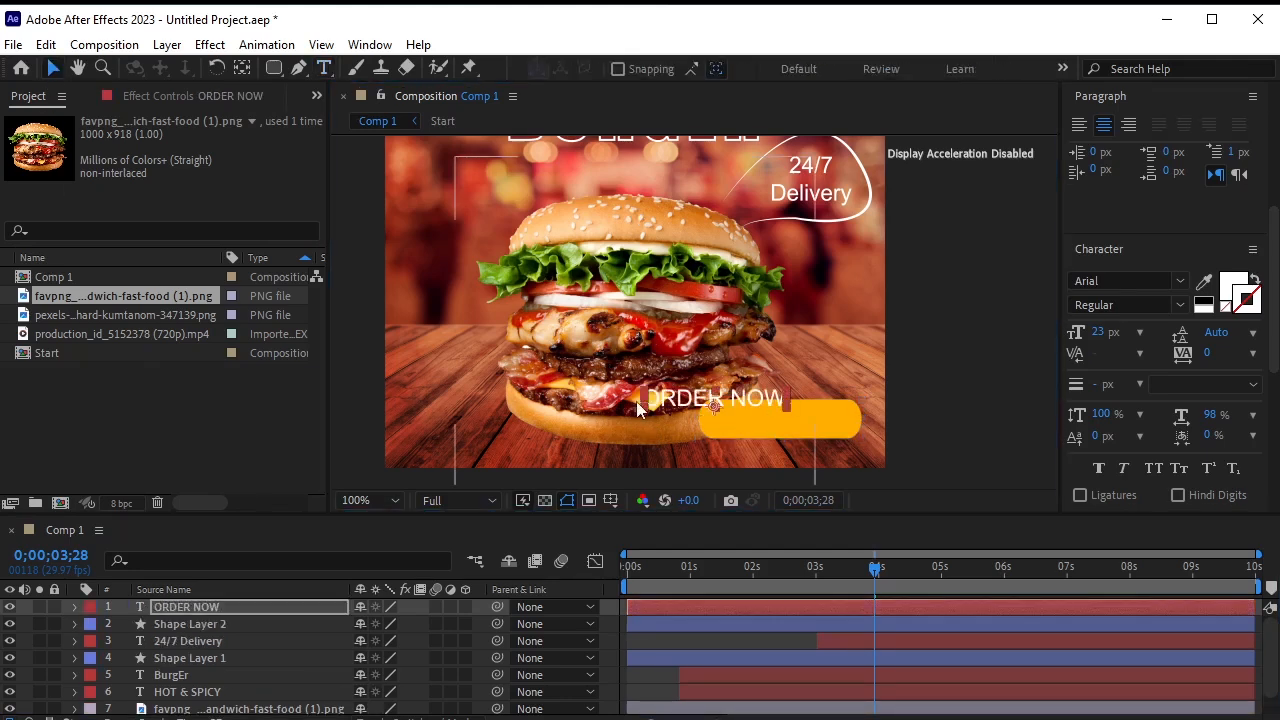
click(806, 422)
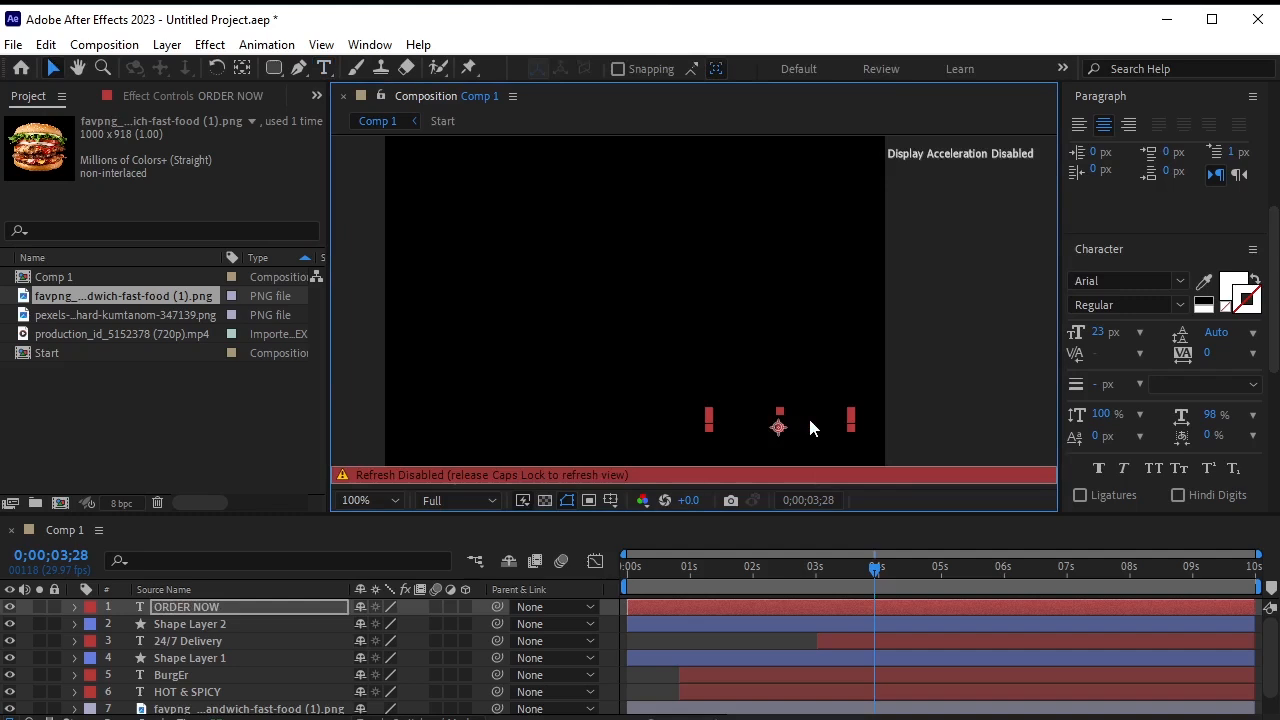
click(242, 69)
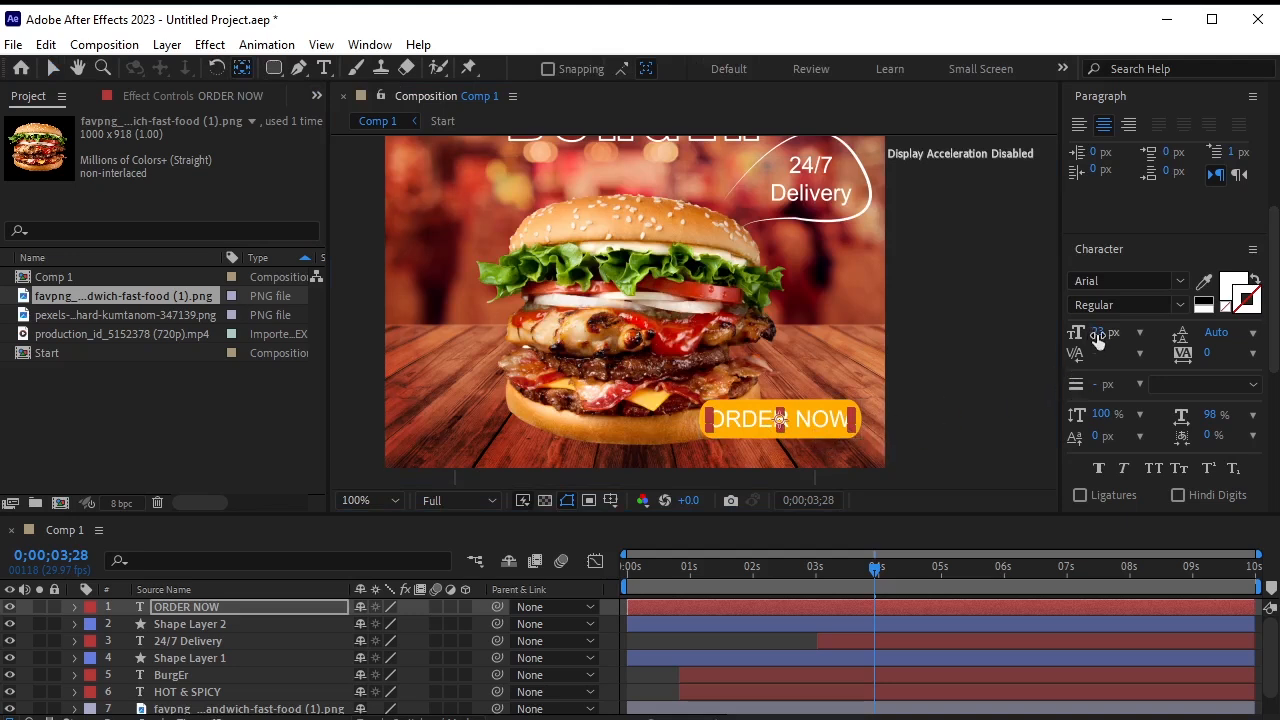
Set the ORDER NOW text's font size to 20 px and apply Faux Bold.
mouse_move(1097, 338)
mouse_down()
mouse_move(1075, 338)
mouse_move(1105, 333)
mouse_up()
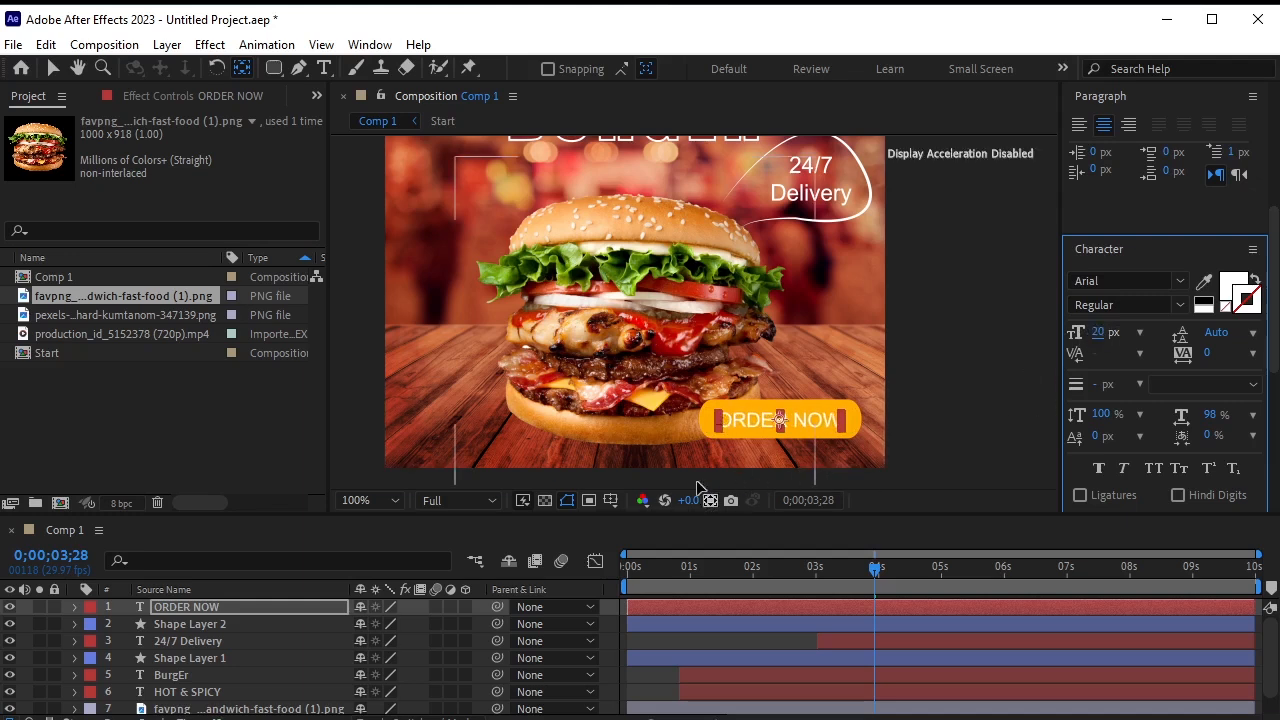
click(1103, 469)
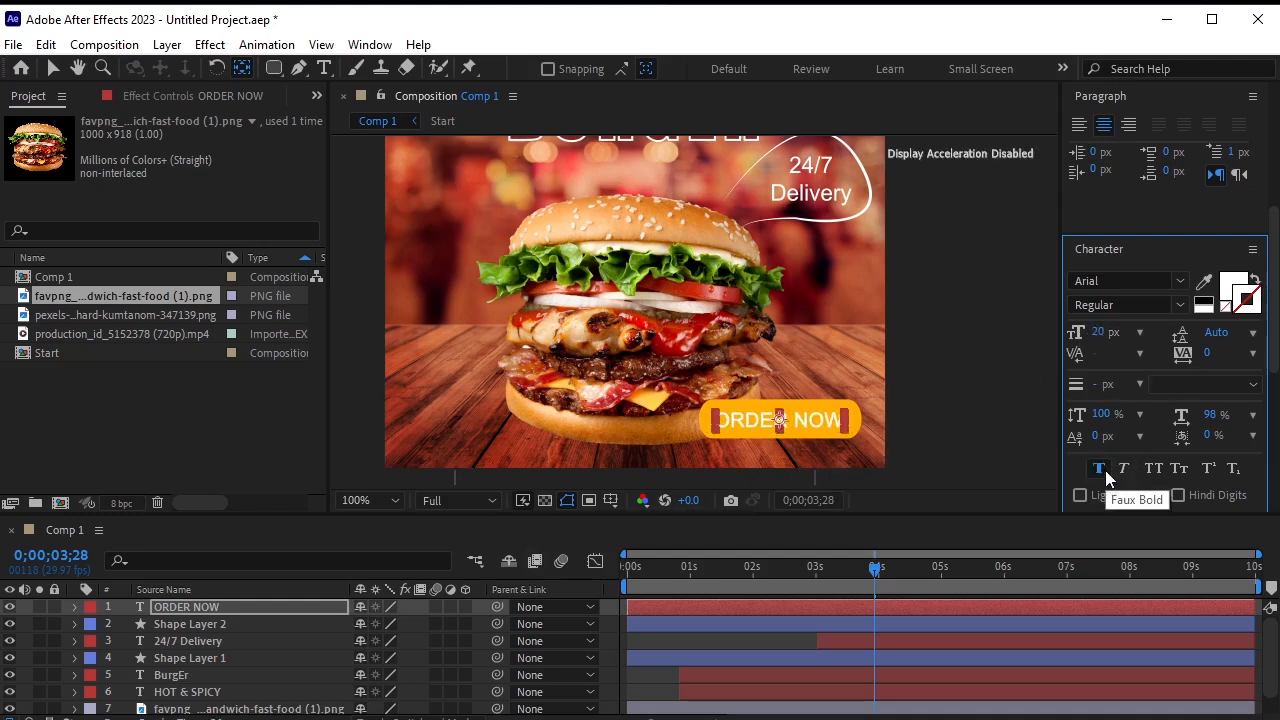
click(52, 66)
click(935, 433)
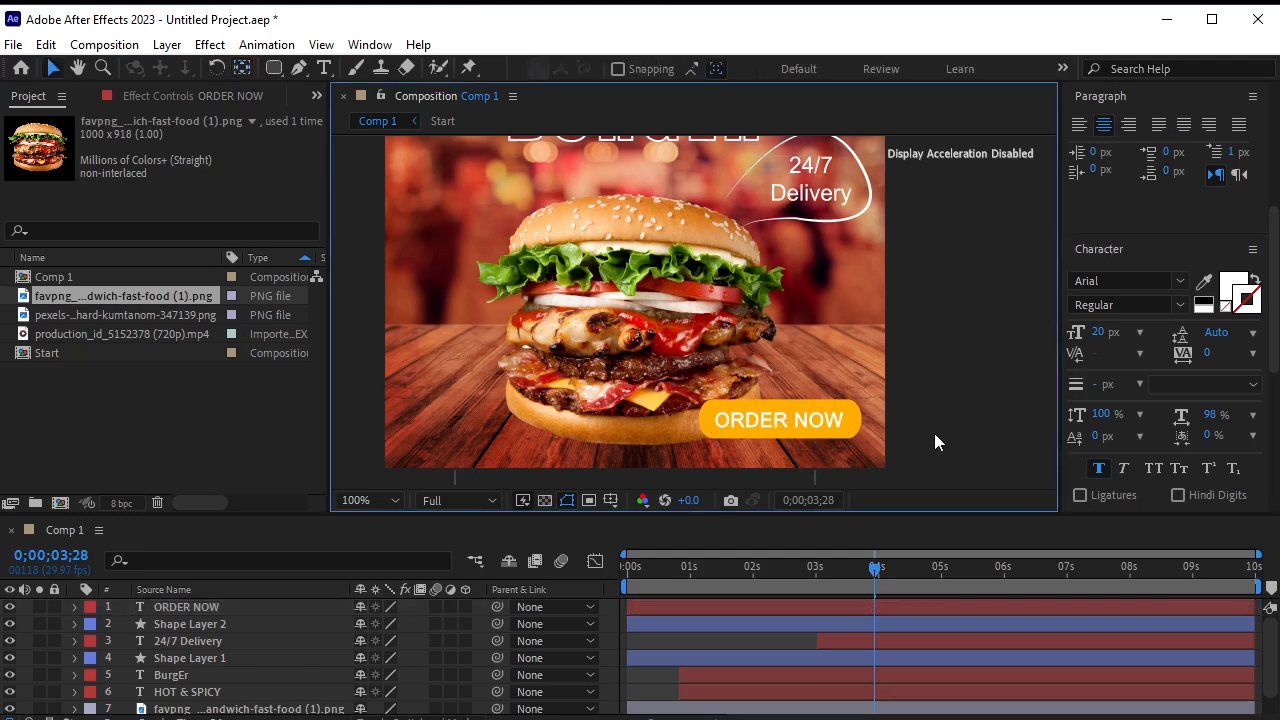
Pre-compose the ORDER NOW text layer together with its orange button shape layer.
click(800, 420)
key(Return)
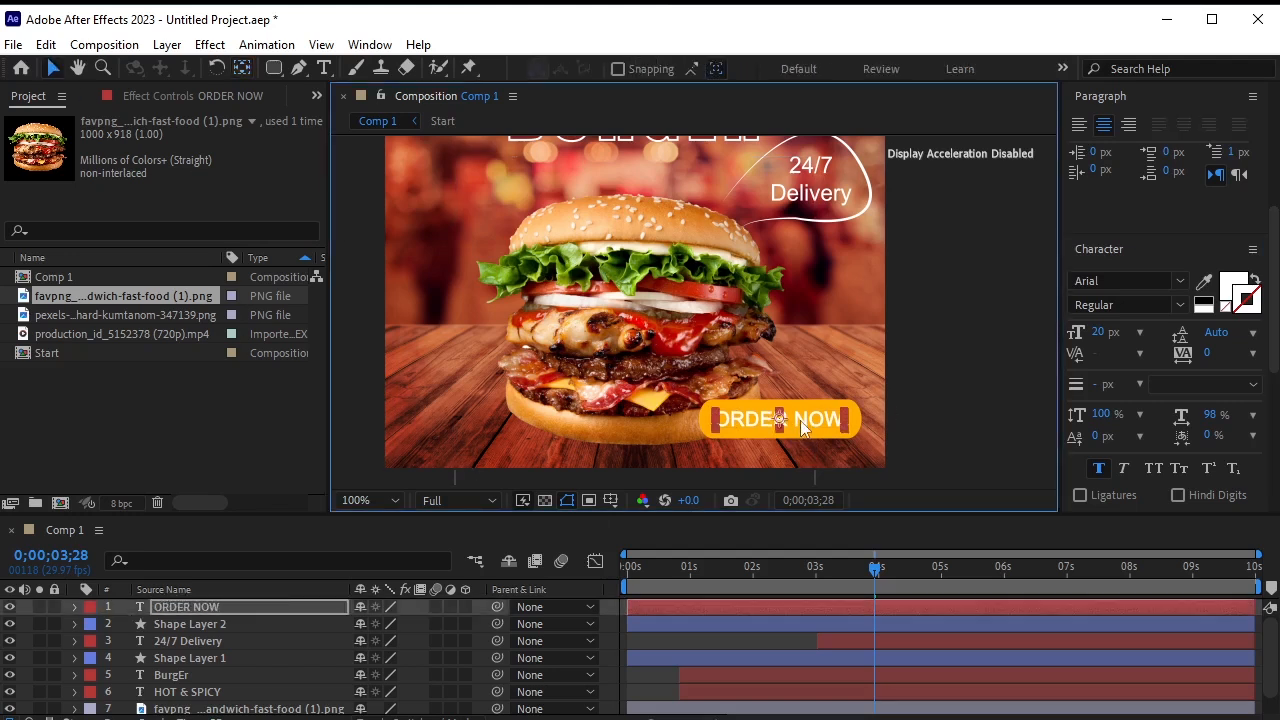
ctrl+click(233, 626)
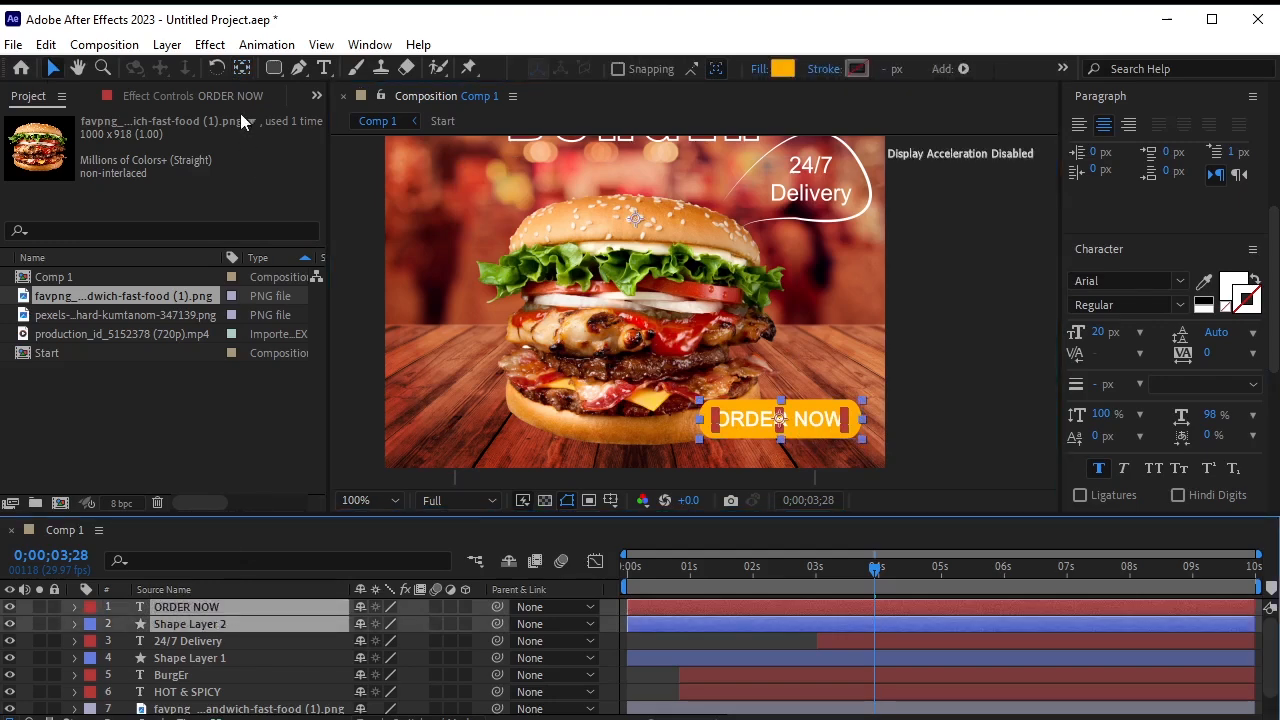
click(167, 45)
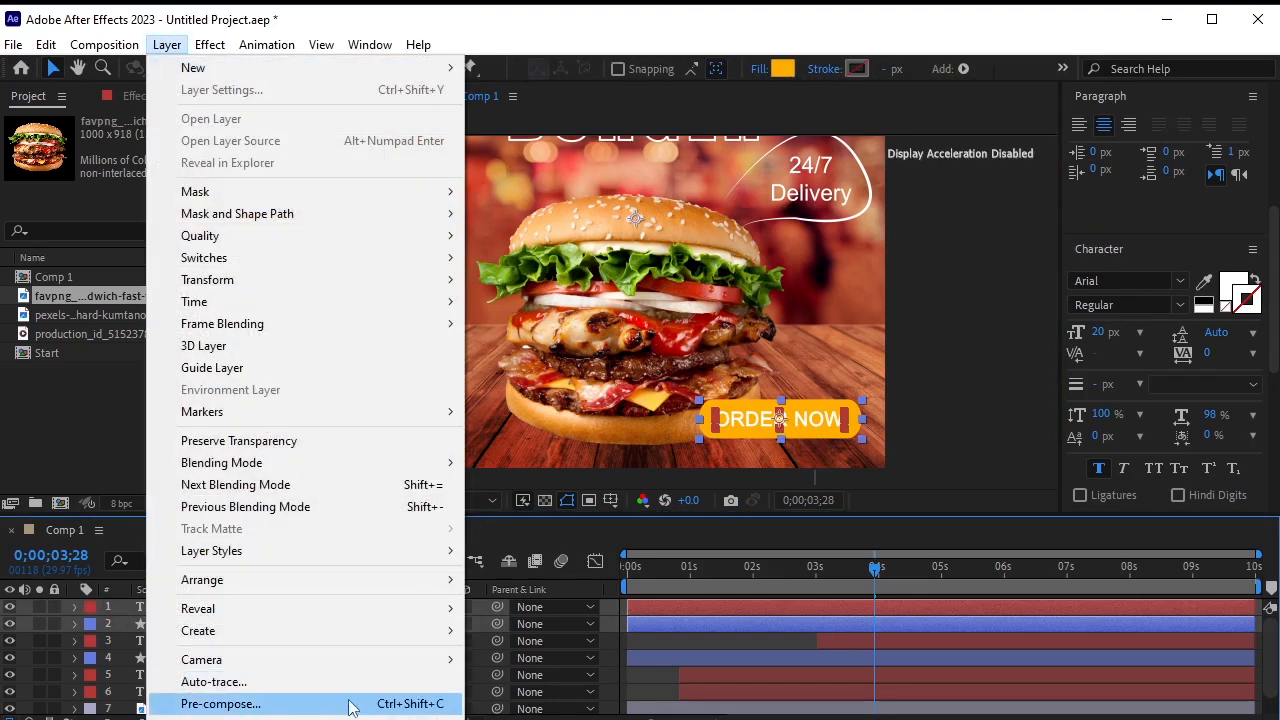
click(350, 707)
click(697, 506)
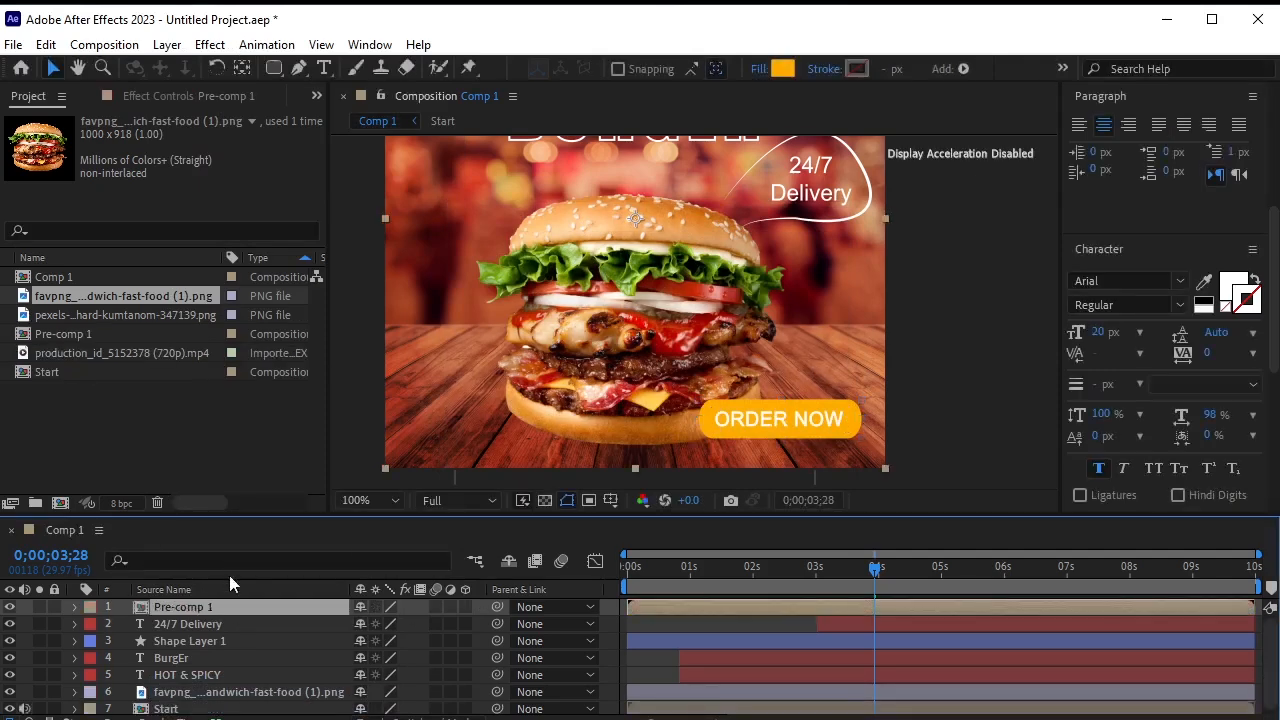
scroll(907, 411, down, 2)
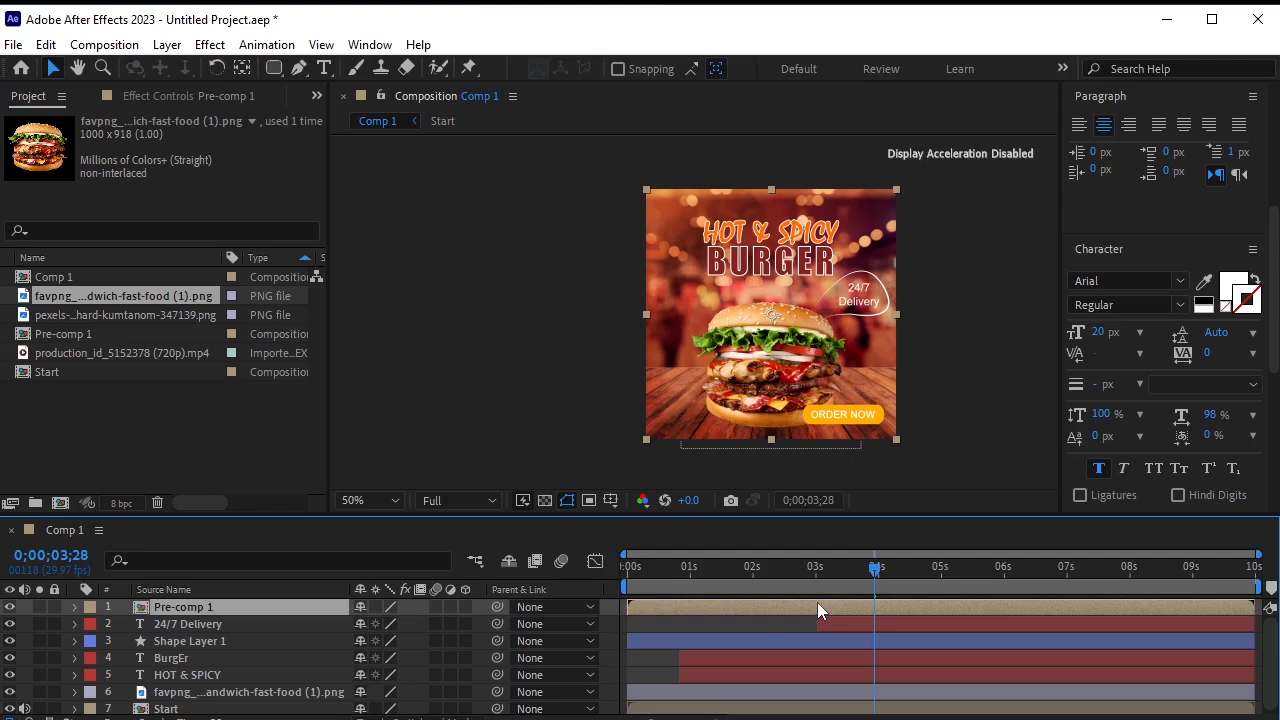
Trim the start of the ORDER NOW pre-comp layer to 0;00;03;28 and preview its appearance.
key(alt+bracketleft)
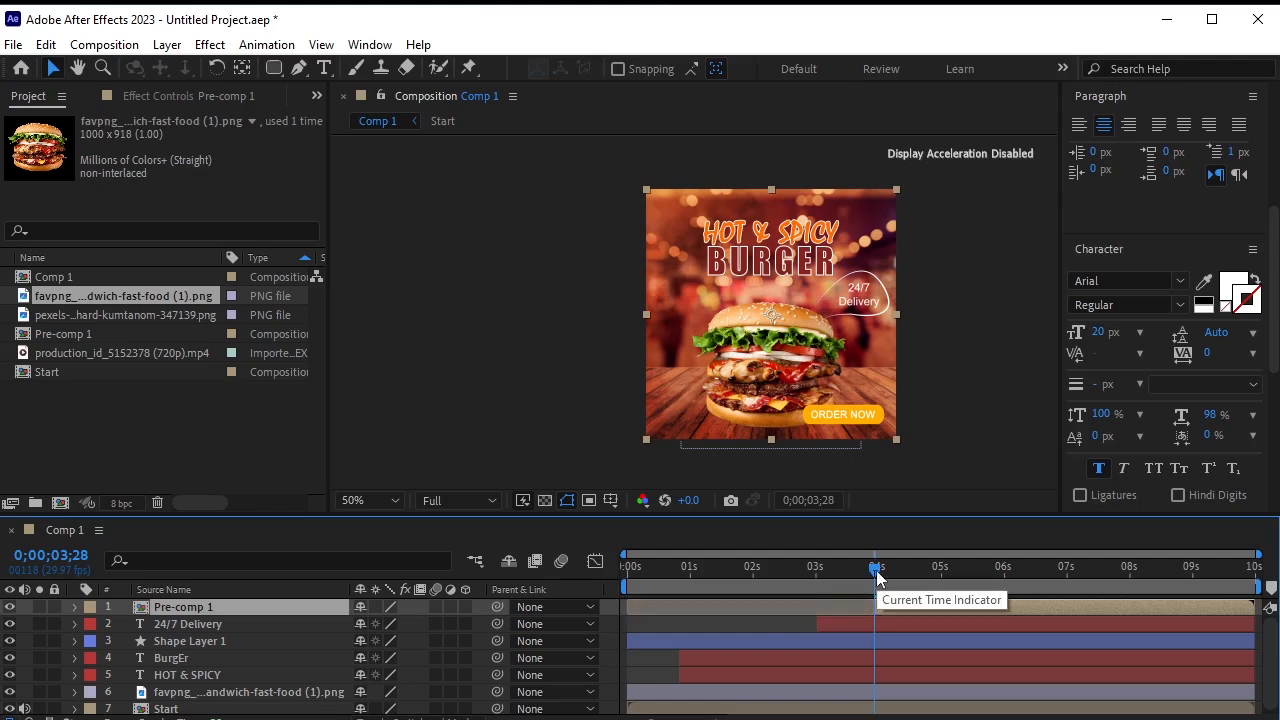
drag(876, 570, 857, 570)
key(space)
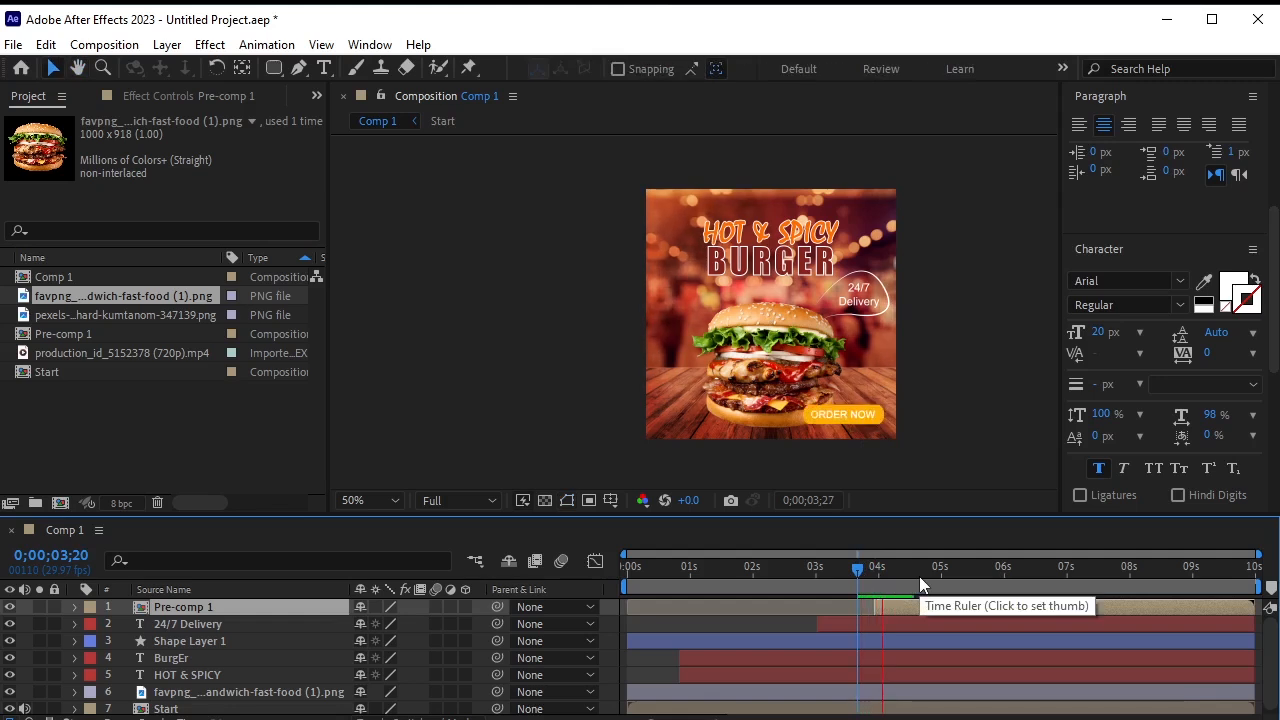
click(906, 581)
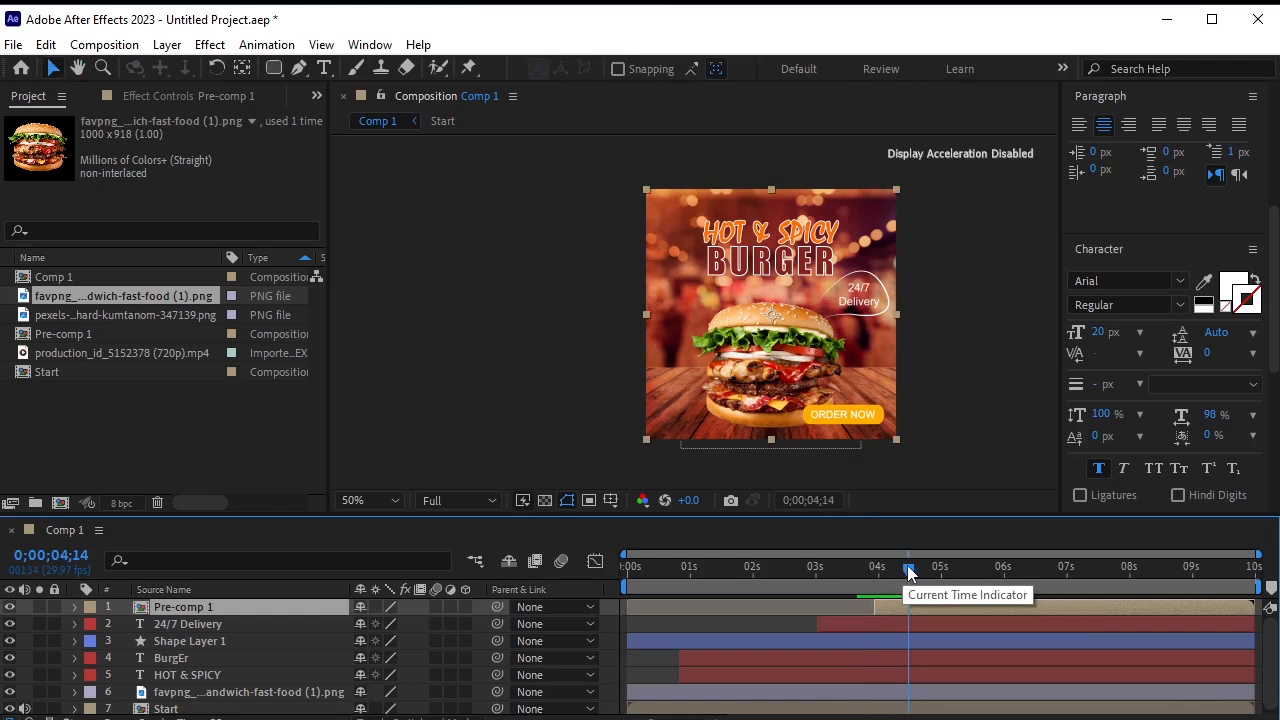
drag(907, 566, 875, 581)
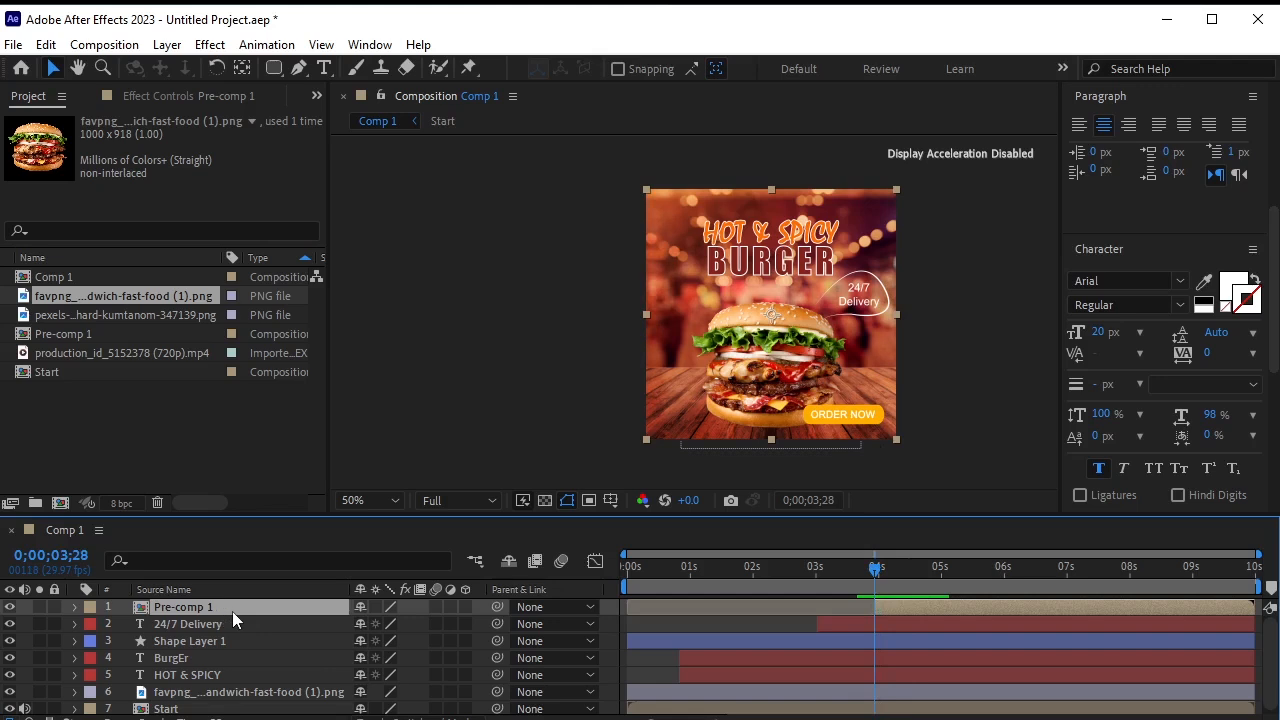
Turn on Opacity keyframing for Pre-comp 1 with a 100% keyframe at 0;00;03;28.
key(t)
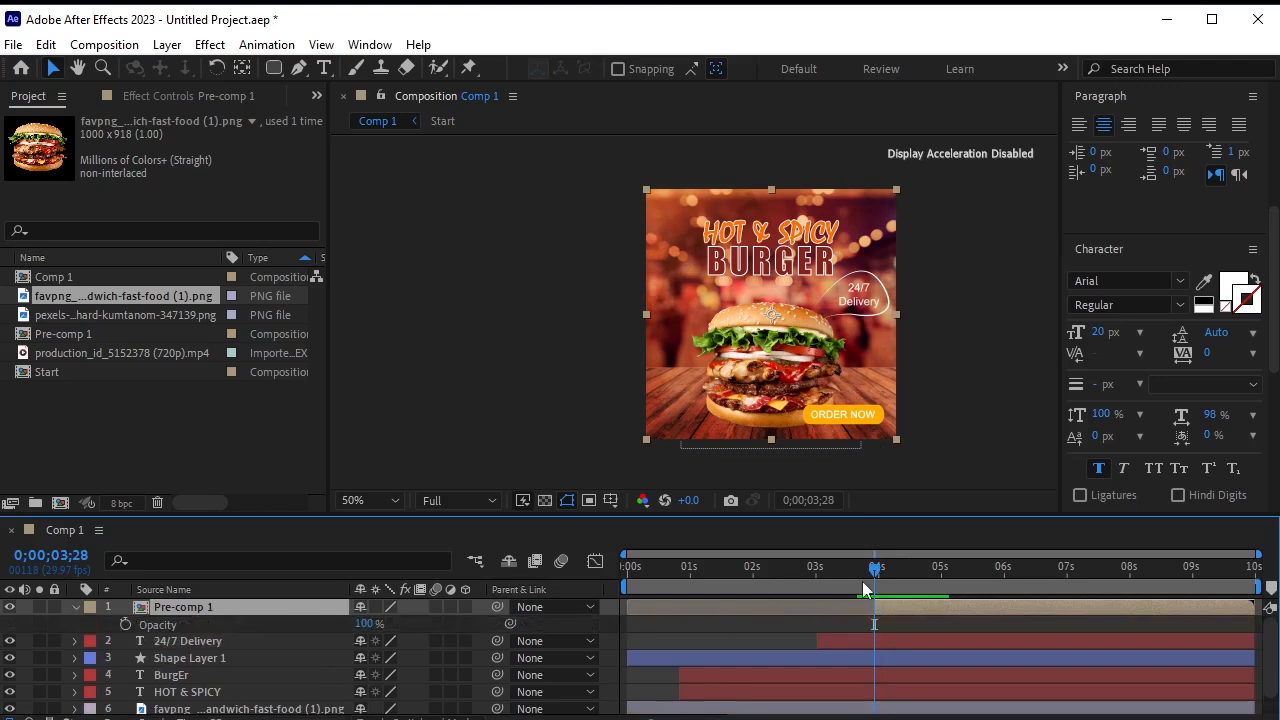
click(126, 625)
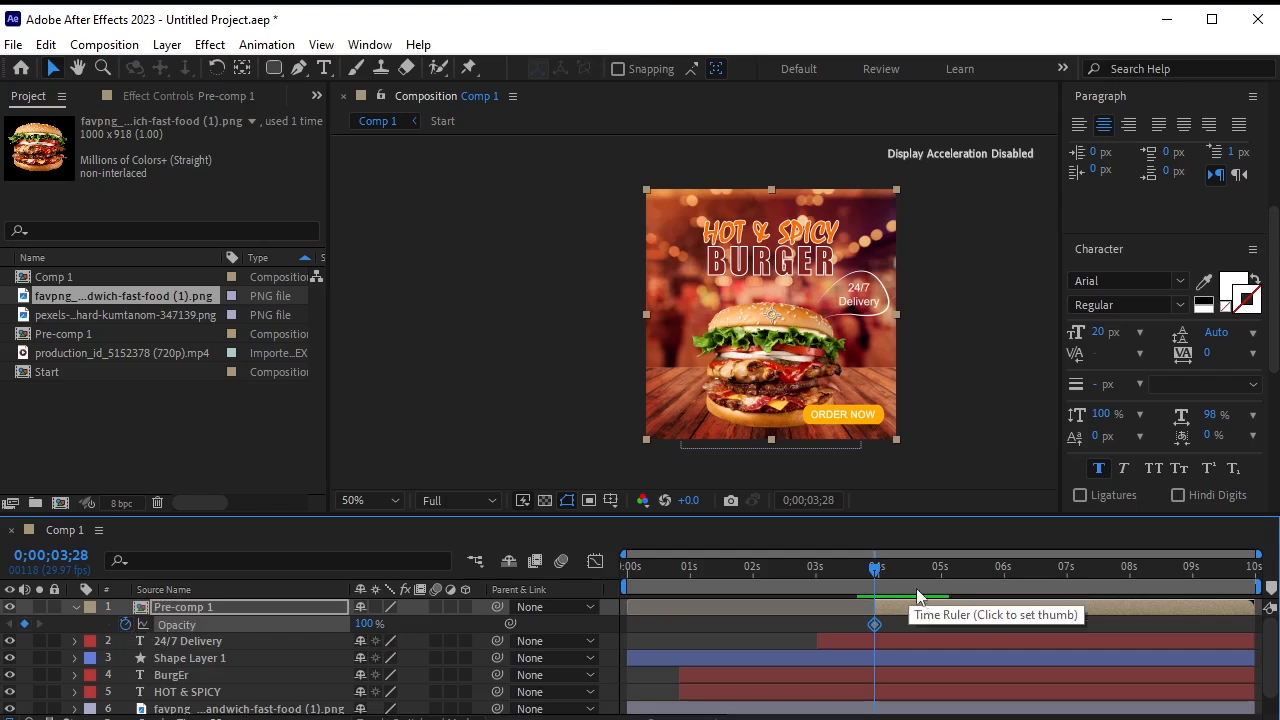
key(equal)
key(equal)
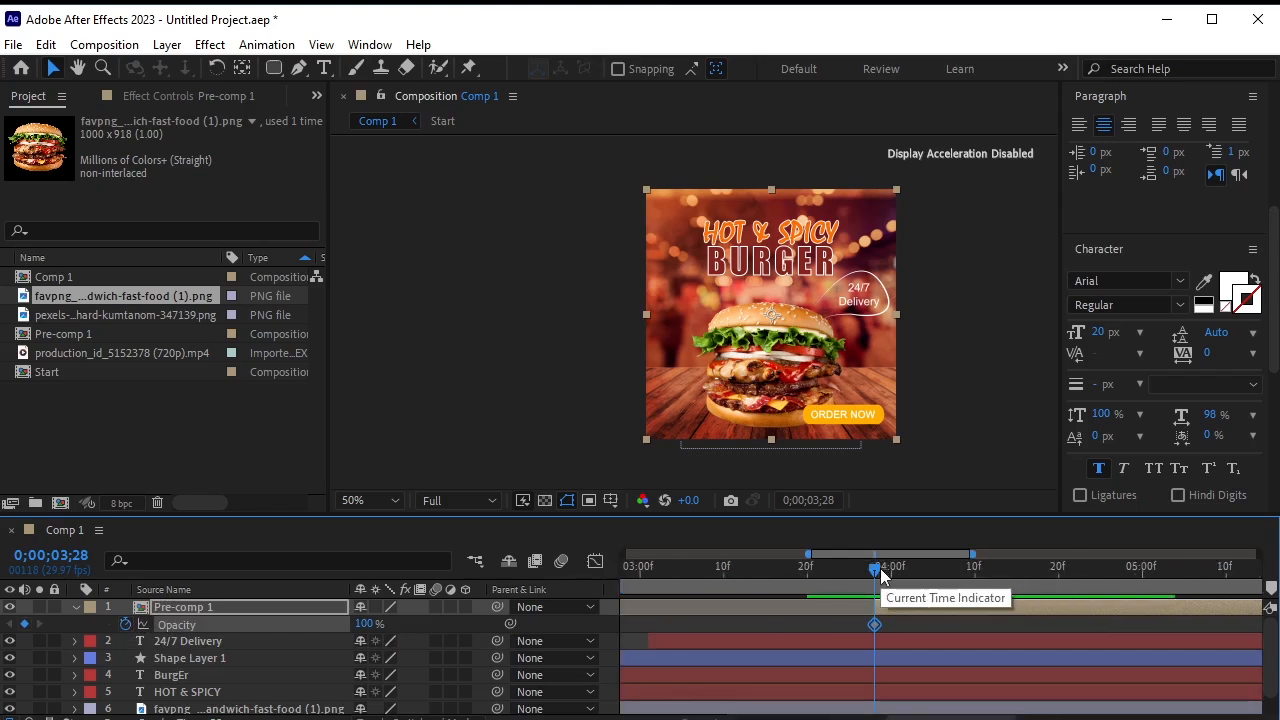
Add further 100% Opacity keyframes to Pre-comp 1 at 0;00;04;05, 04;10, 04;15 and 04;20.
drag(880, 571, 951, 590)
key(equal)
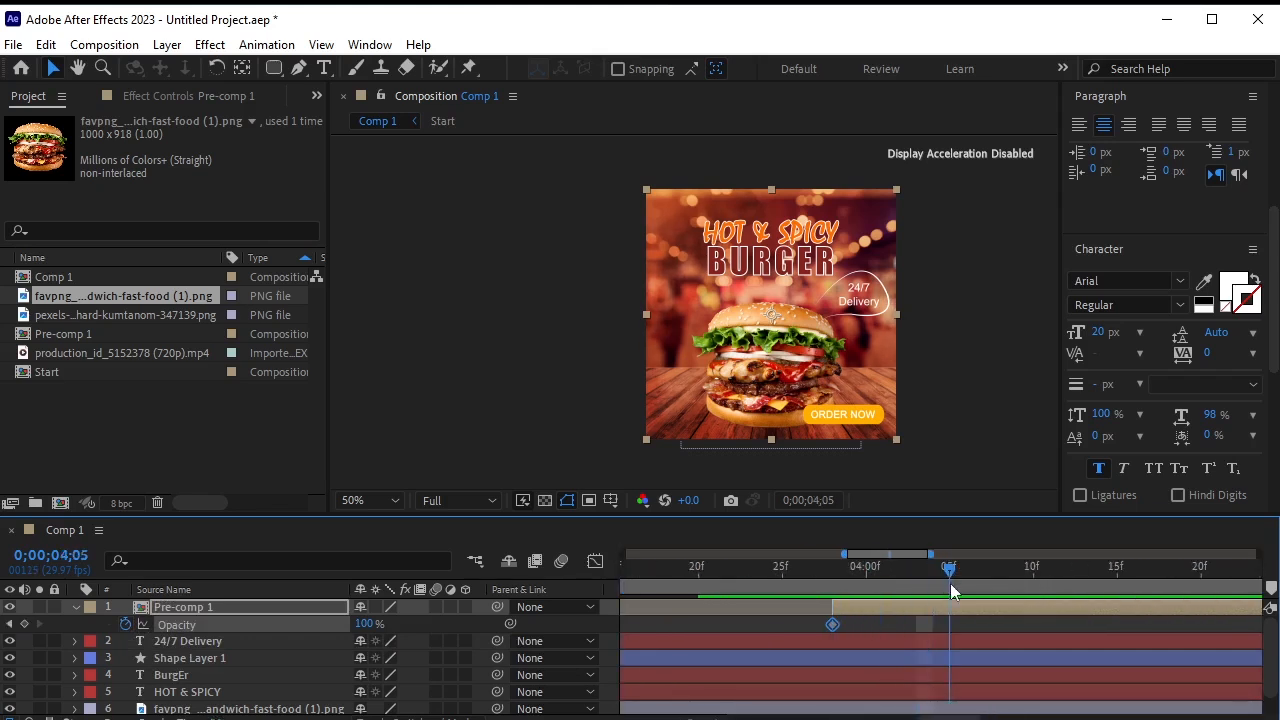
click(24, 624)
drag(959, 569, 1117, 592)
click(24, 624)
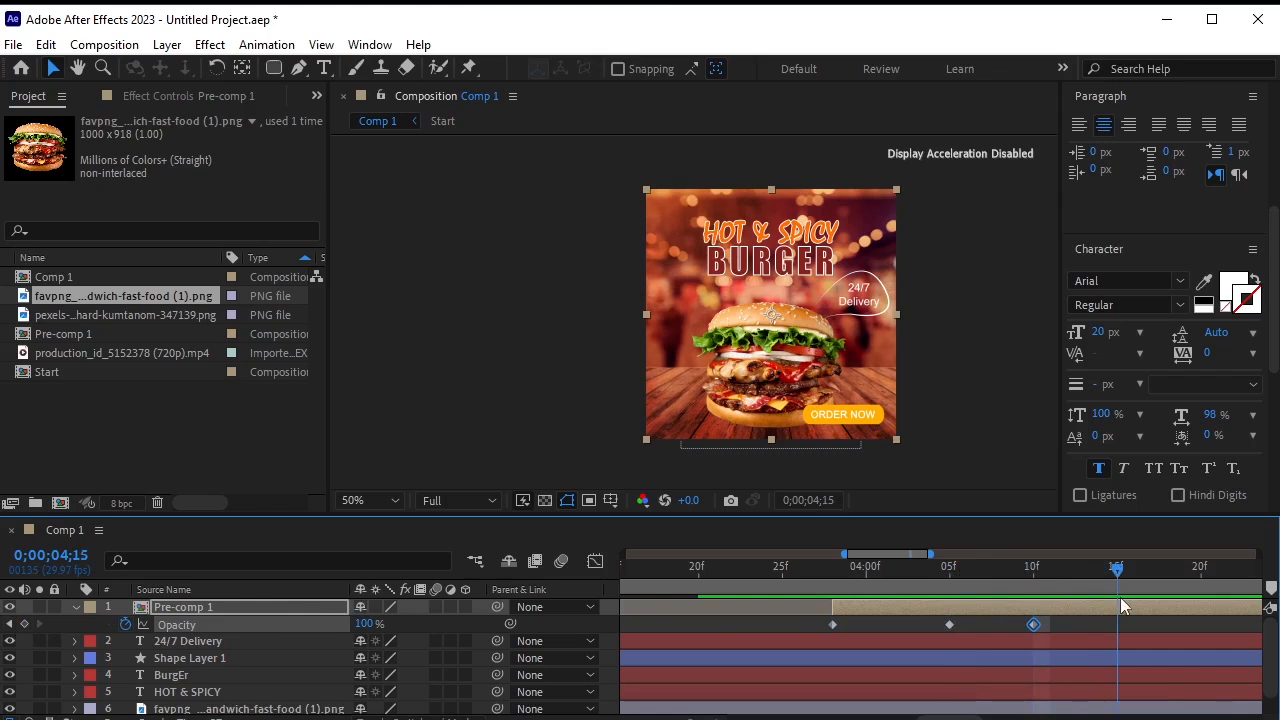
click(24, 624)
drag(1120, 578, 1203, 600)
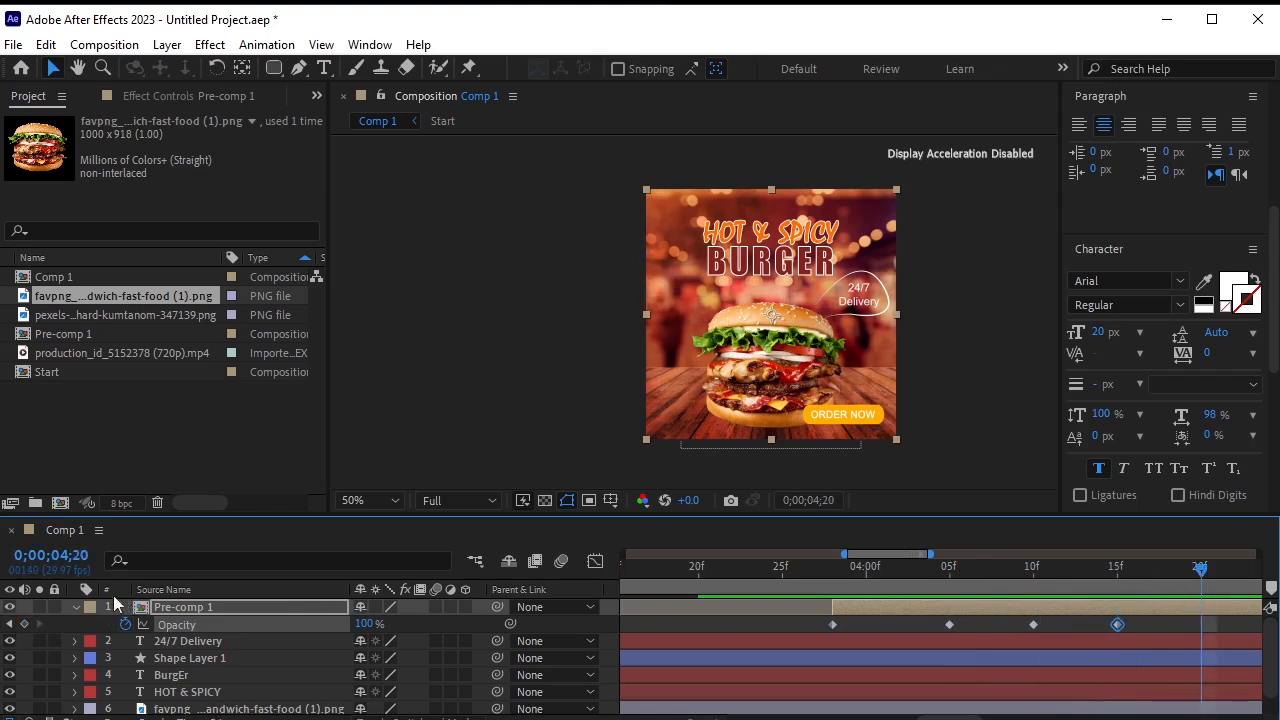
click(25, 623)
click(1221, 626)
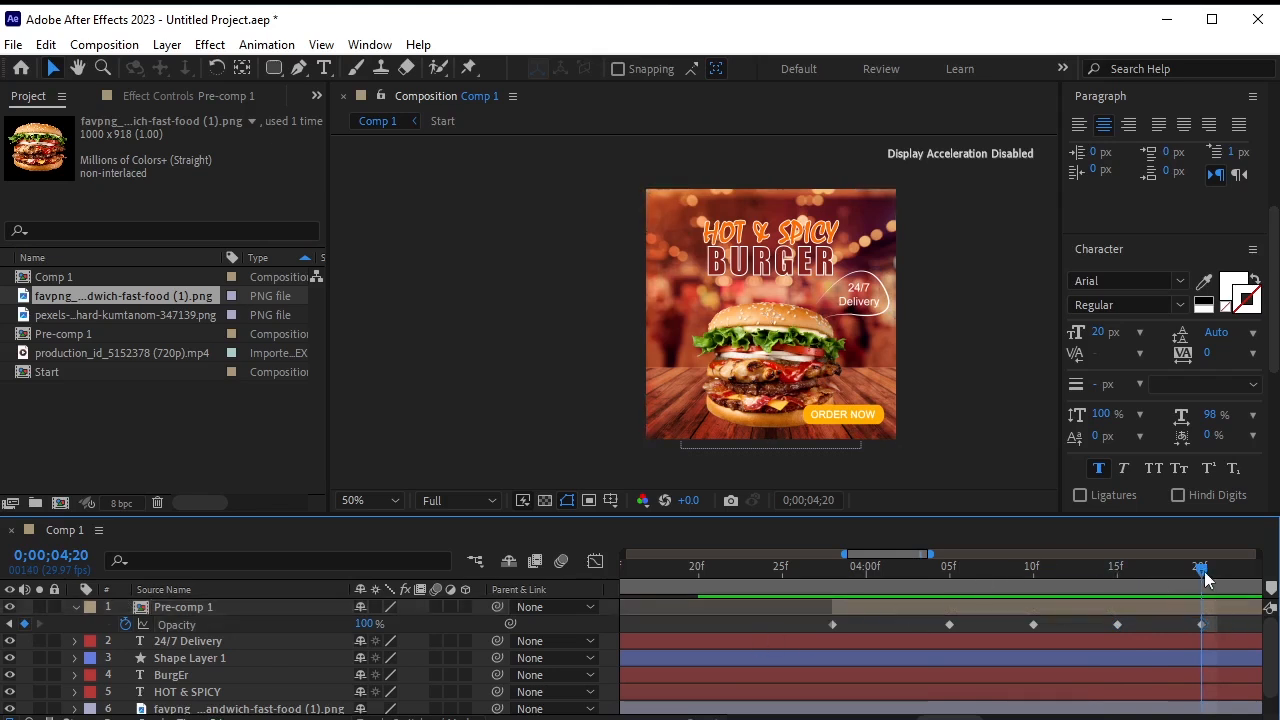
Set Pre-comp 1's Opacity to 0% at the second and fourth keyframes, 0;00;04;05 and 0;00;04;15.
drag(1205, 578, 835, 640)
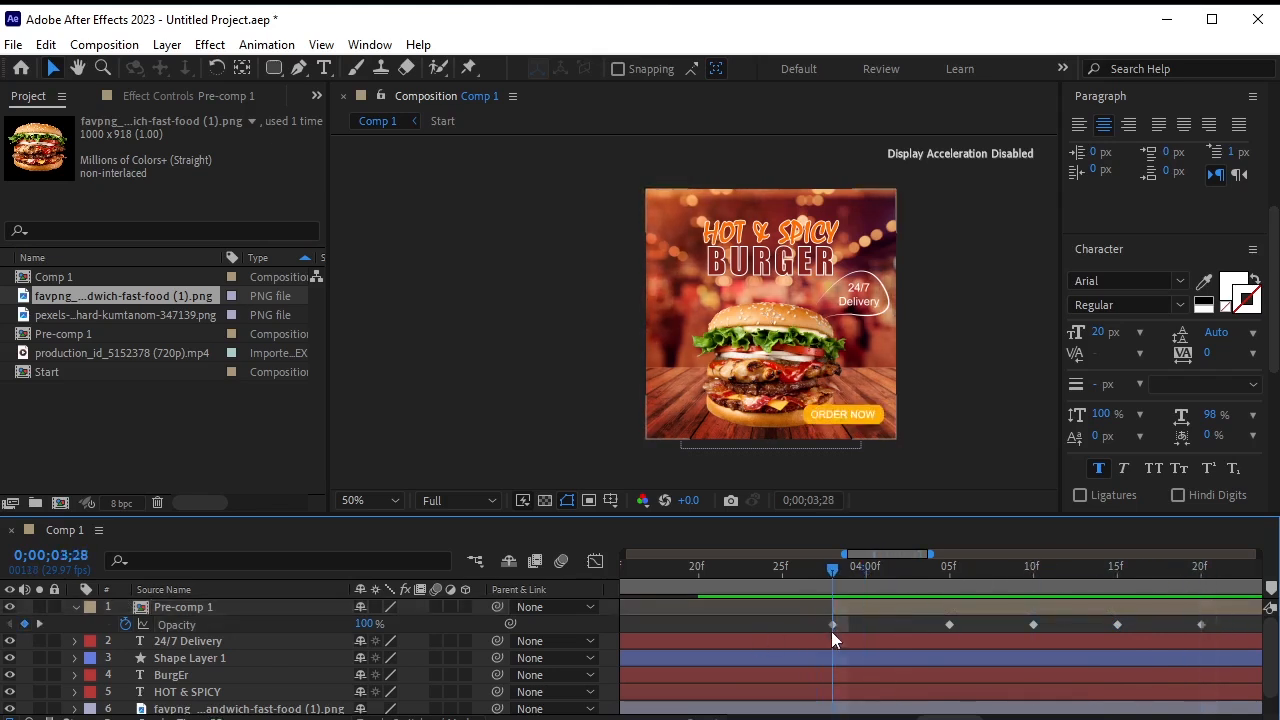
click(39, 623)
click(368, 623)
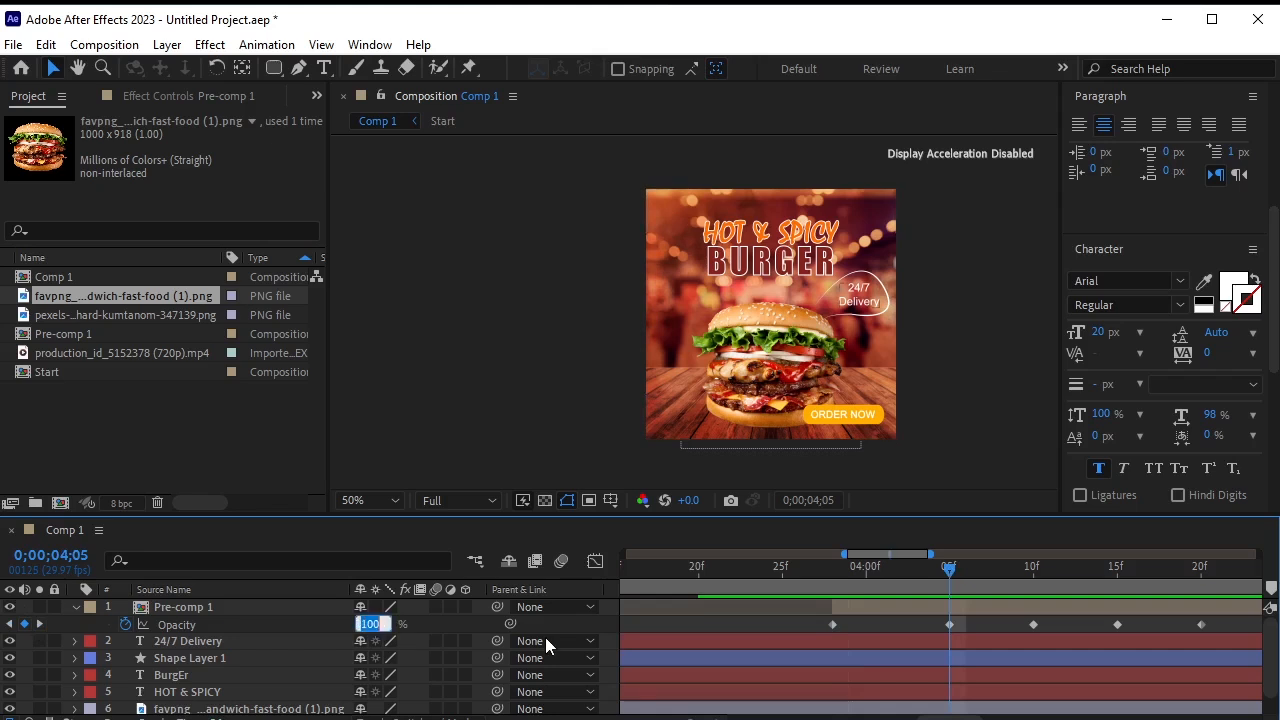
text(0)
key(Return)
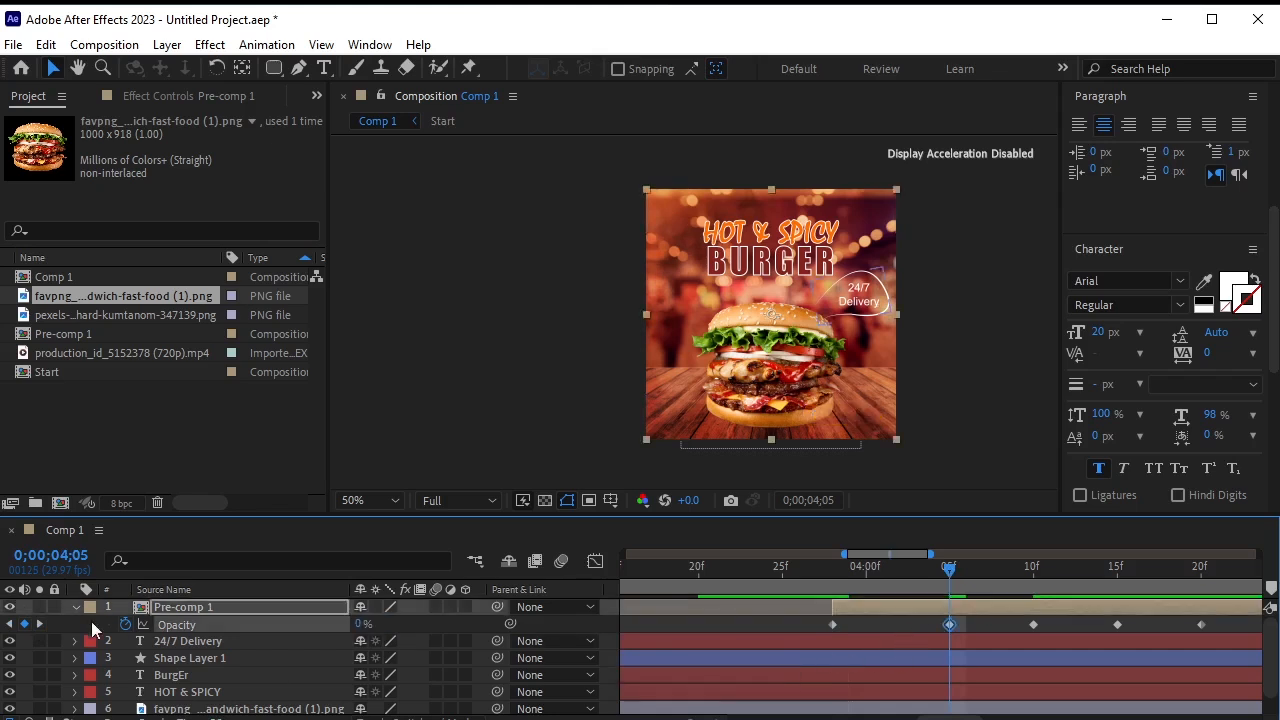
click(43, 623)
click(43, 623)
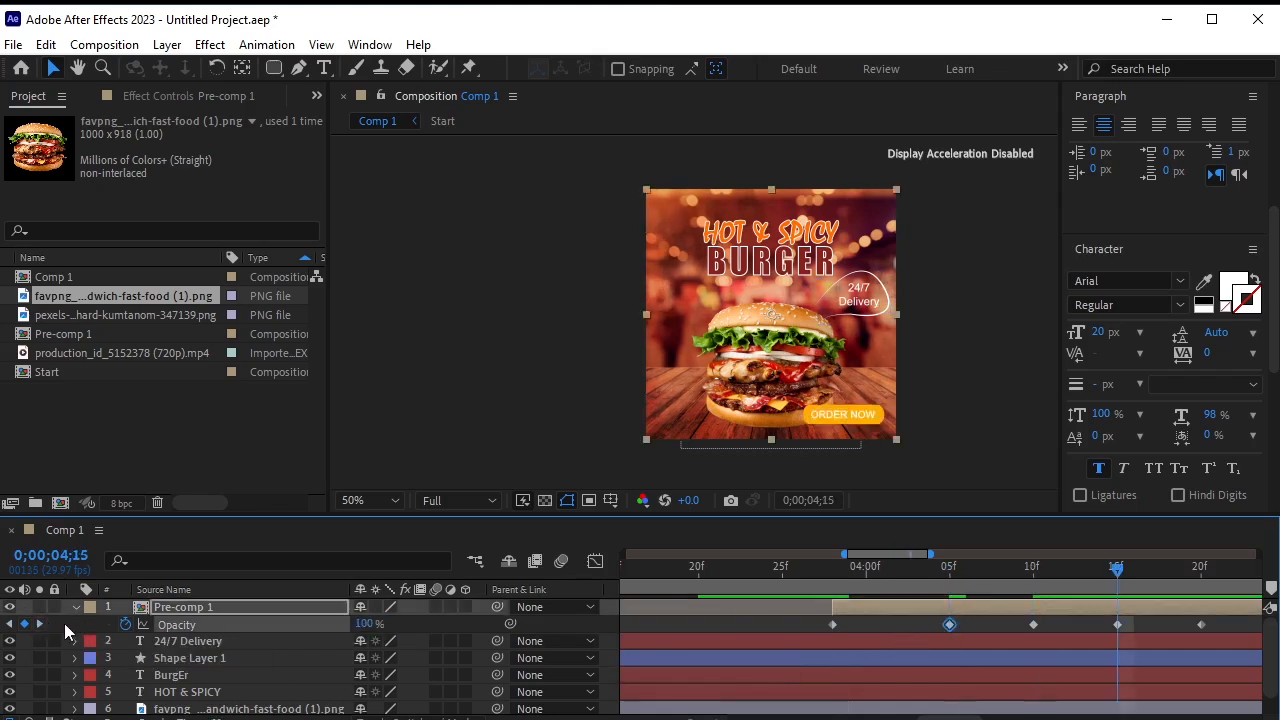
click(371, 624)
text(0)
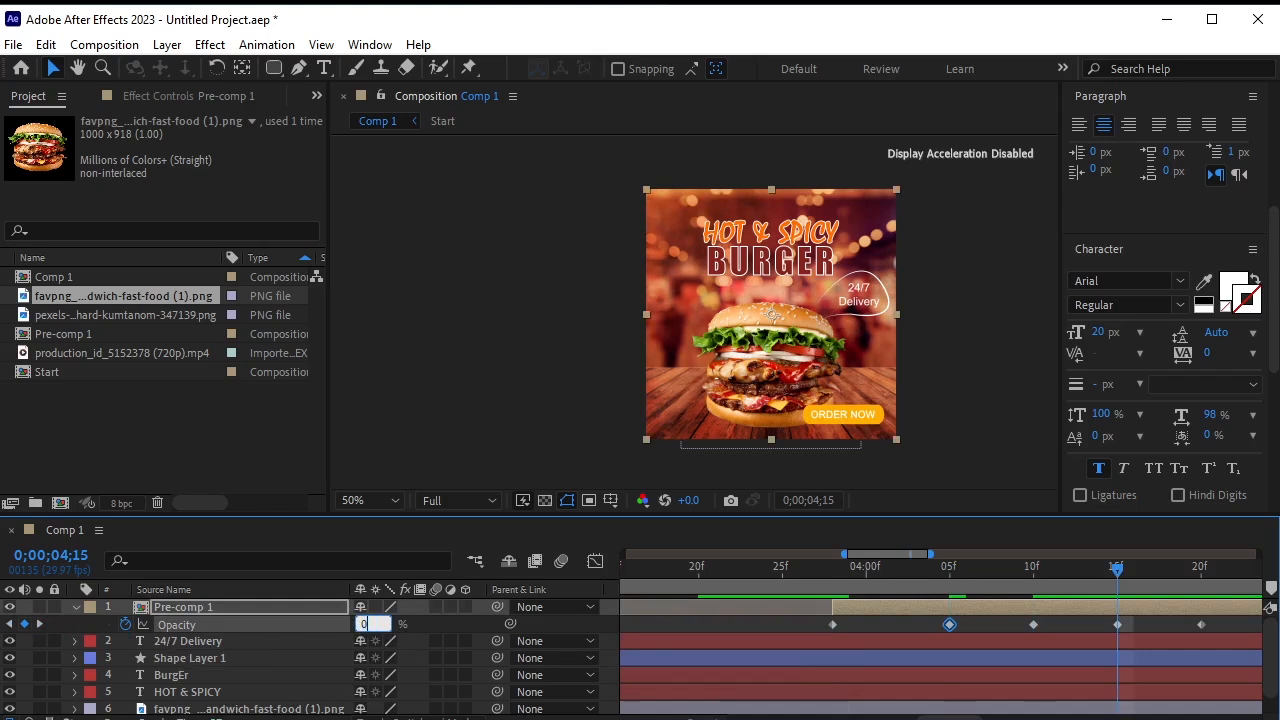
key(Return)
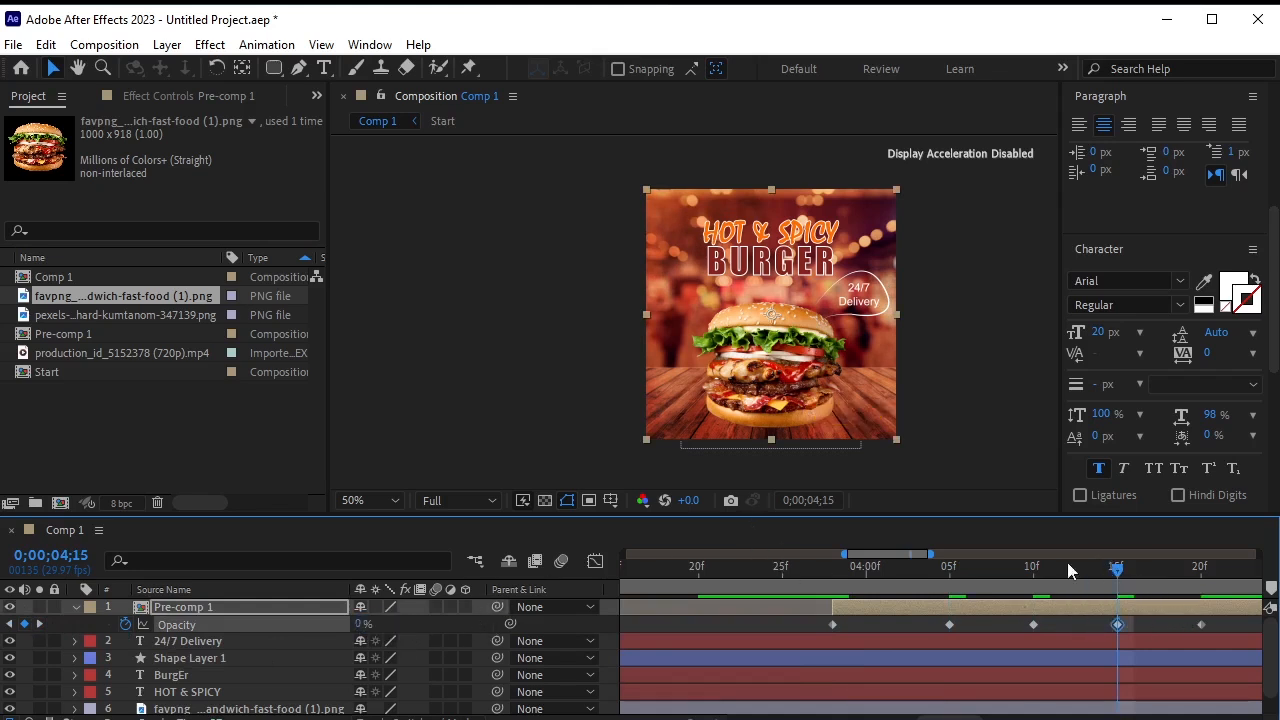
Preview the button's blinking and stretch all five Opacity keyframes proportionally so the last falls at about 0;00;05;07.
drag(1067, 562, 815, 566)
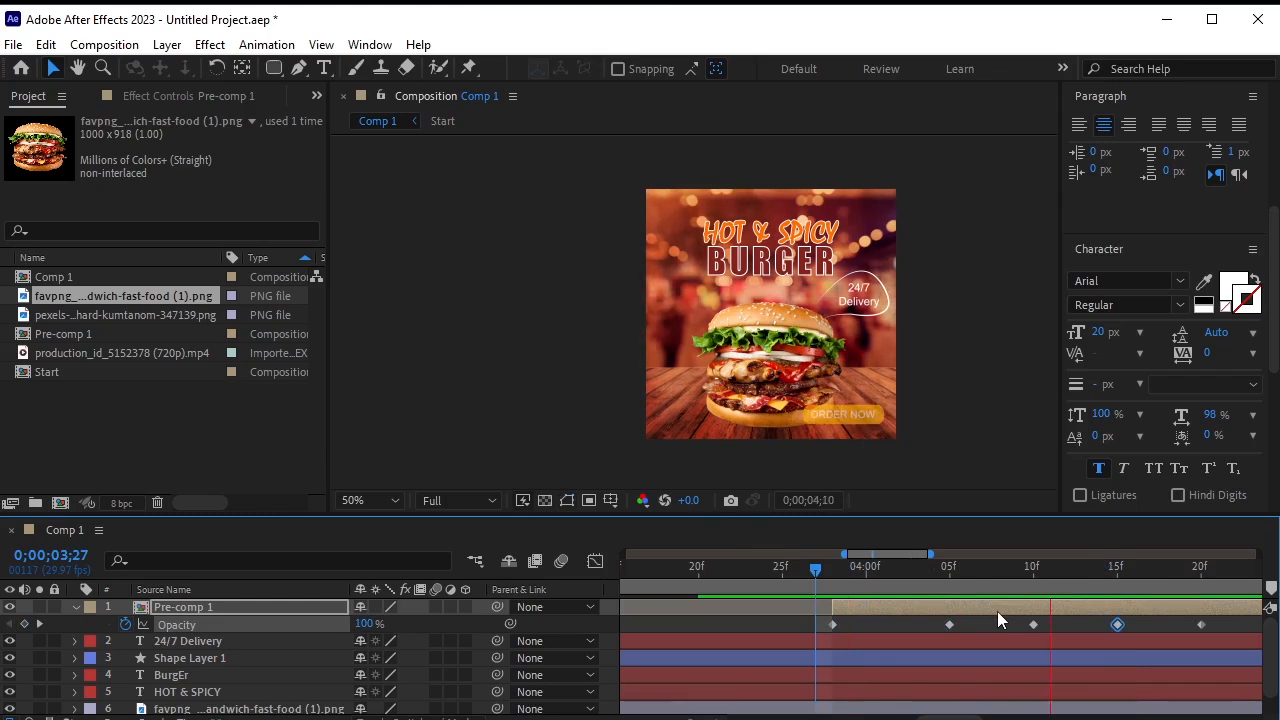
key(space)
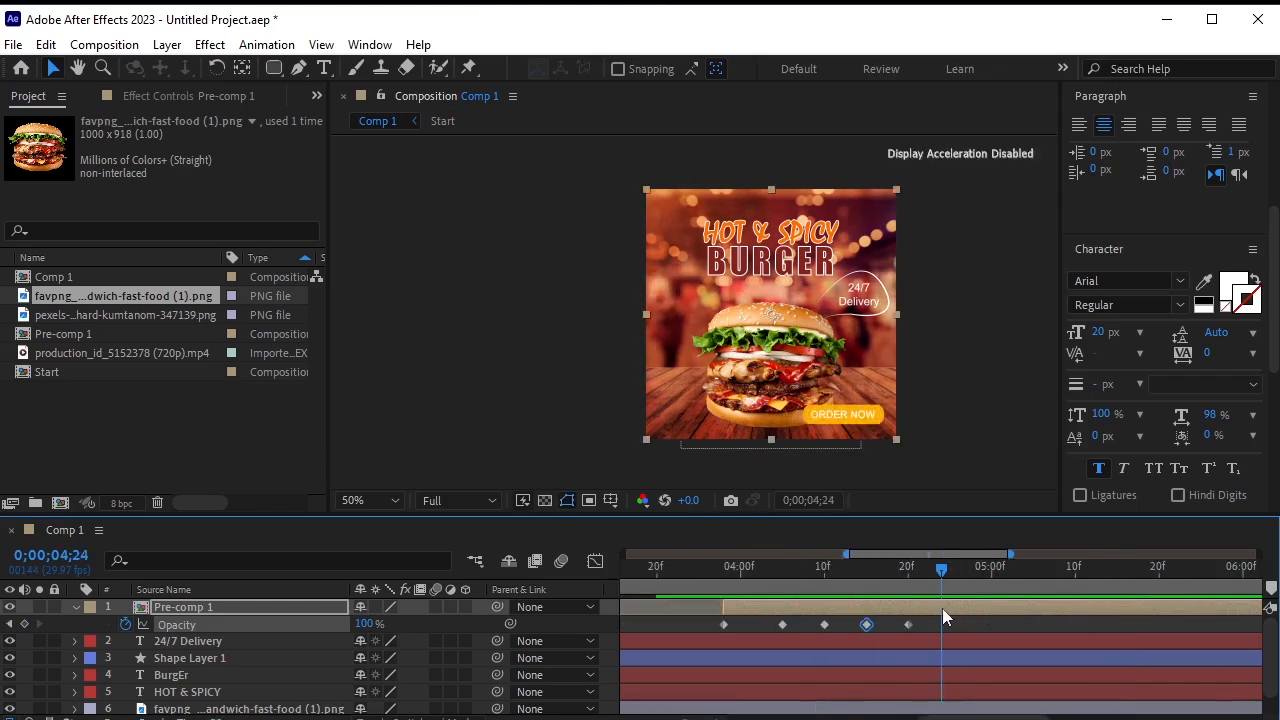
key(space)
key(space)
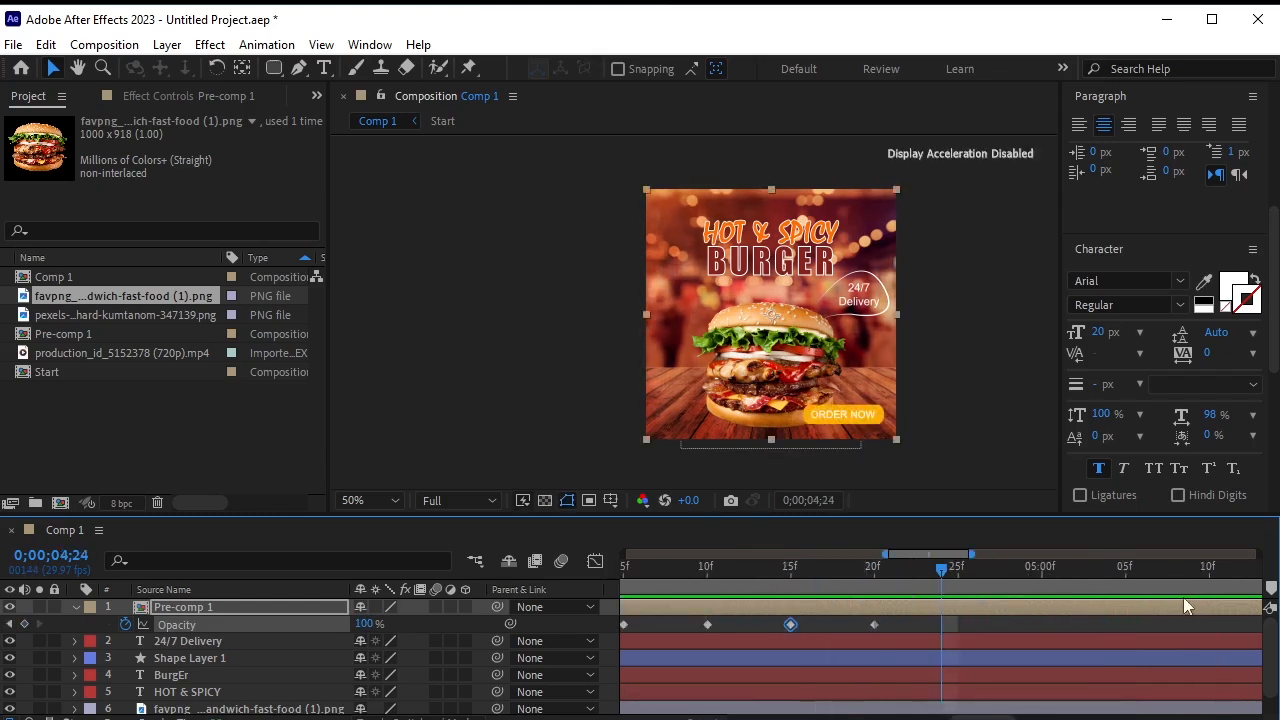
key(minus)
drag(952, 622, 717, 626)
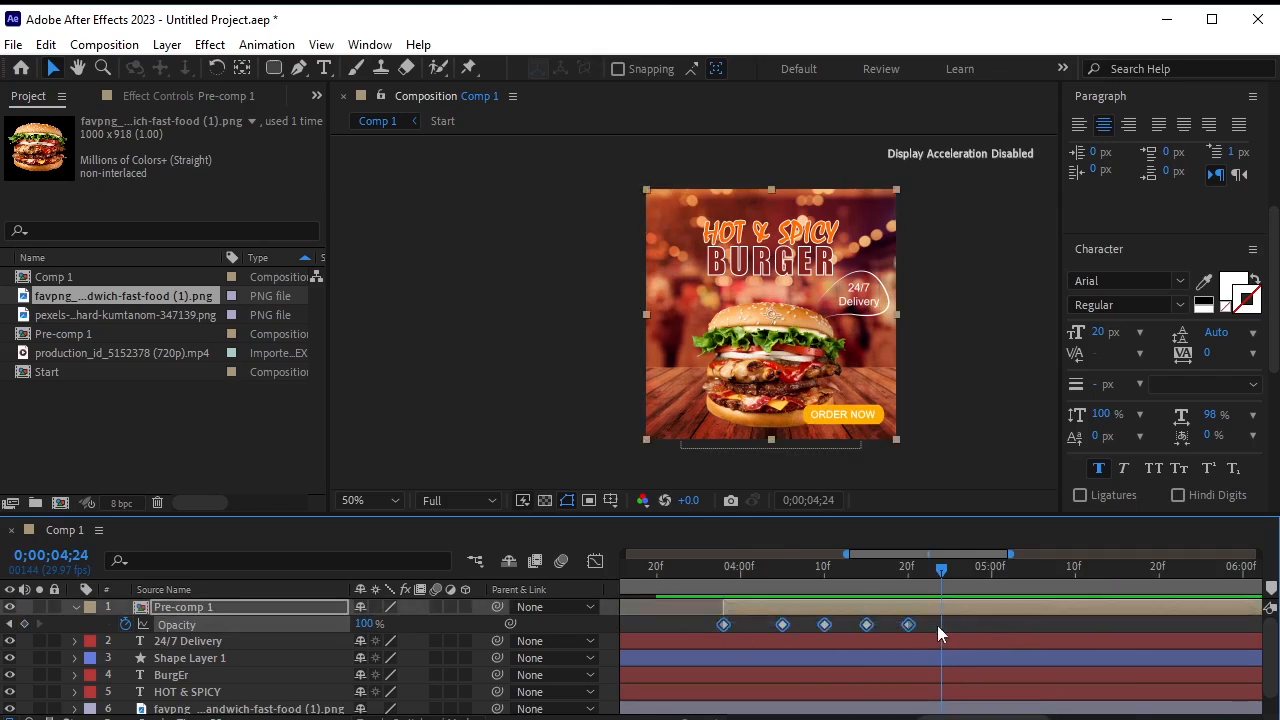
drag(909, 625, 1050, 625)
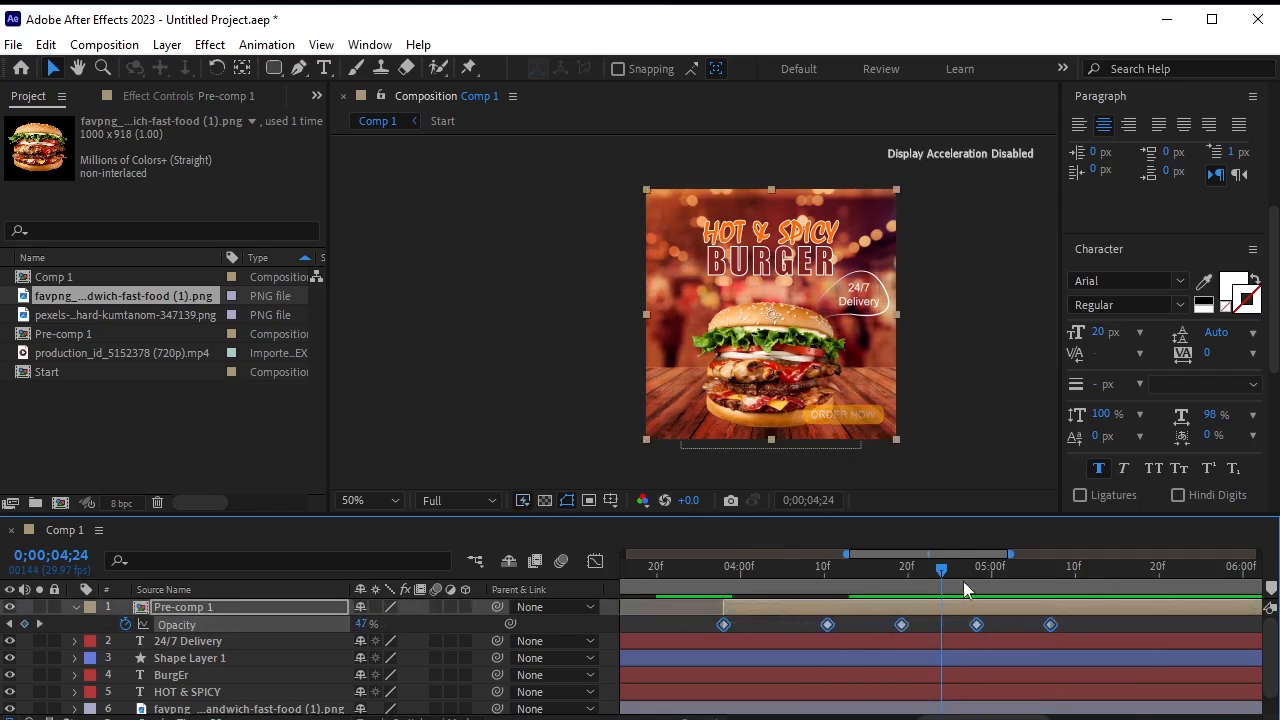
Preview the slower blinking and convert all five Opacity keyframes of Pre-comp 1 to hold keyframes.
drag(916, 566, 724, 568)
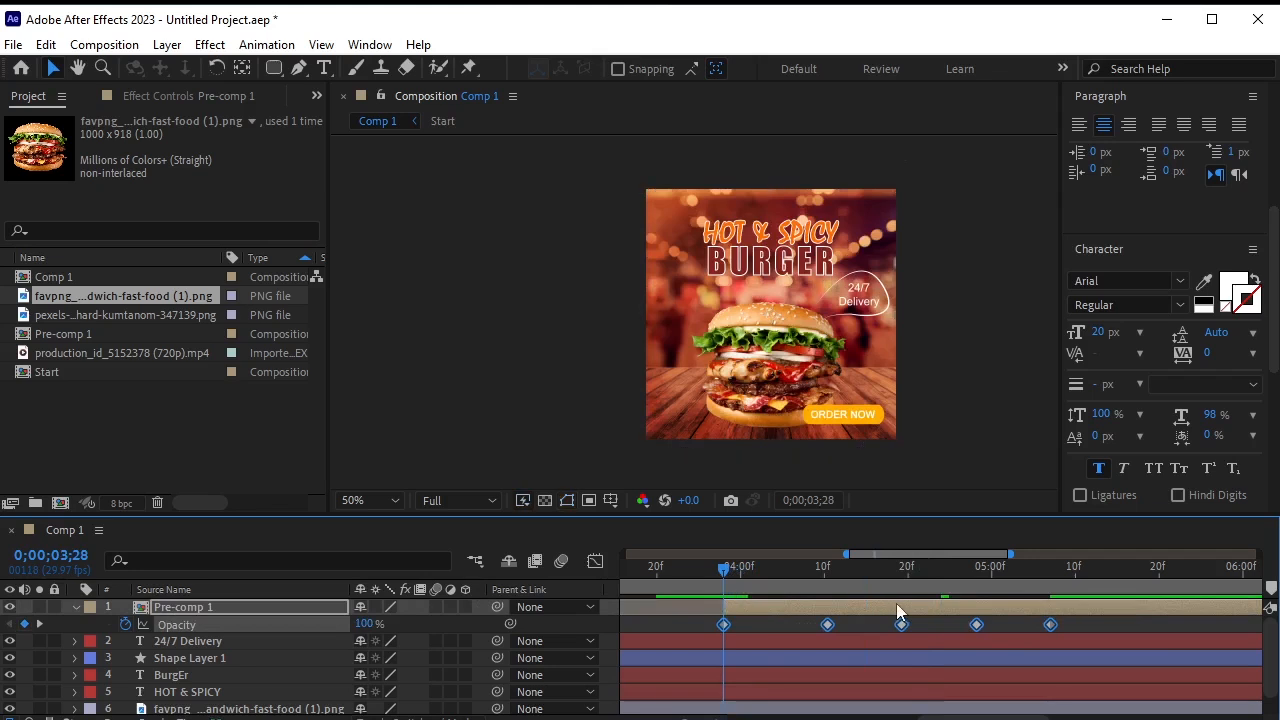
click(1036, 622)
drag(902, 570, 718, 597)
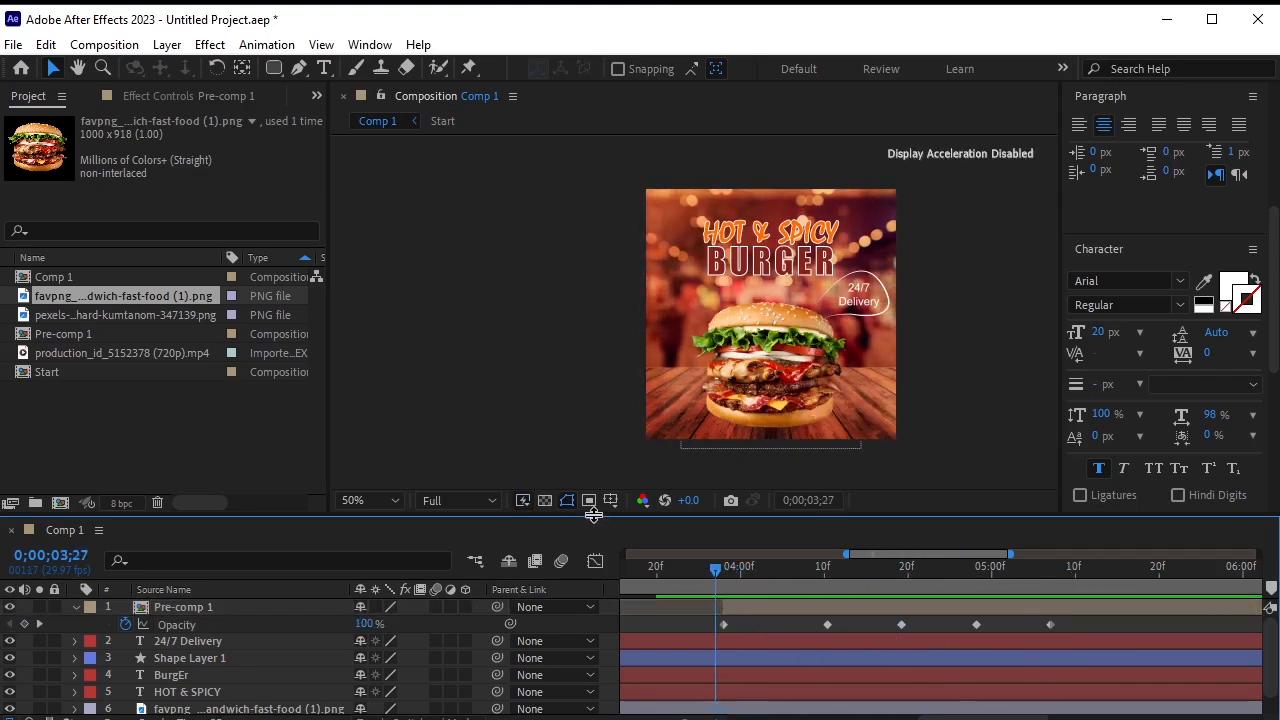
drag(594, 515, 592, 583)
key(space)
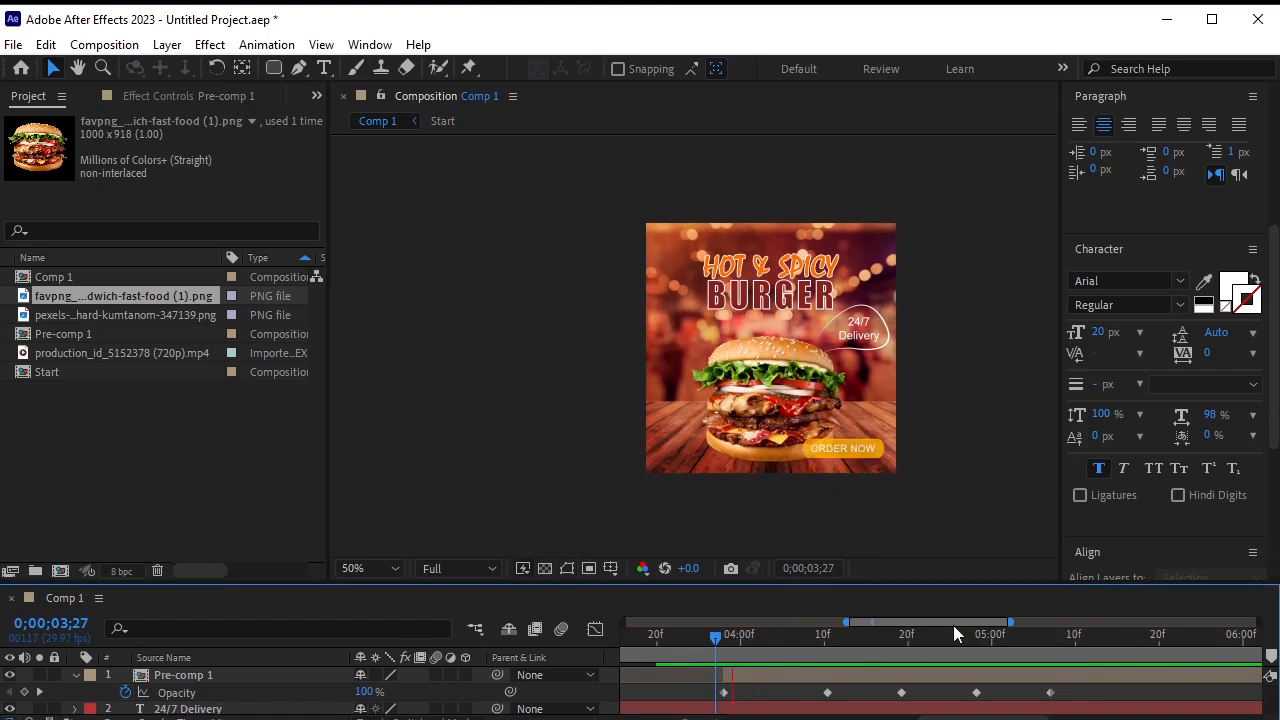
key(space)
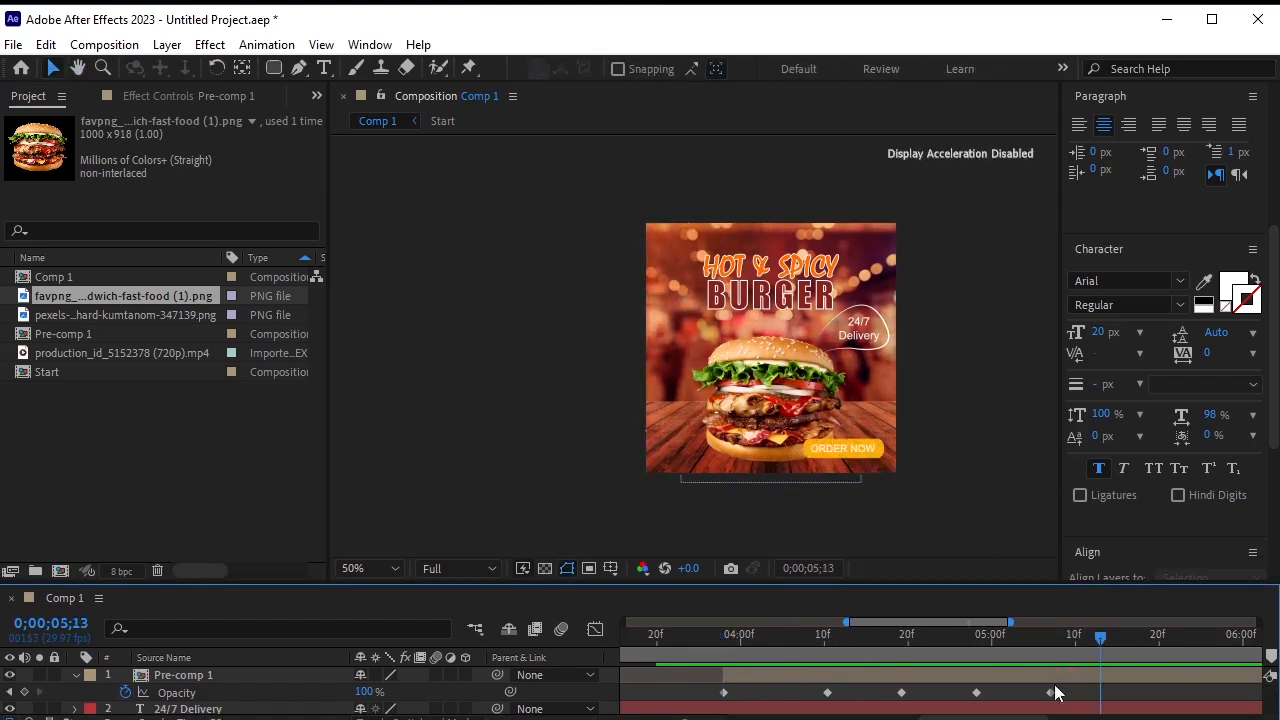
drag(1077, 692, 714, 714)
right_click(826, 693)
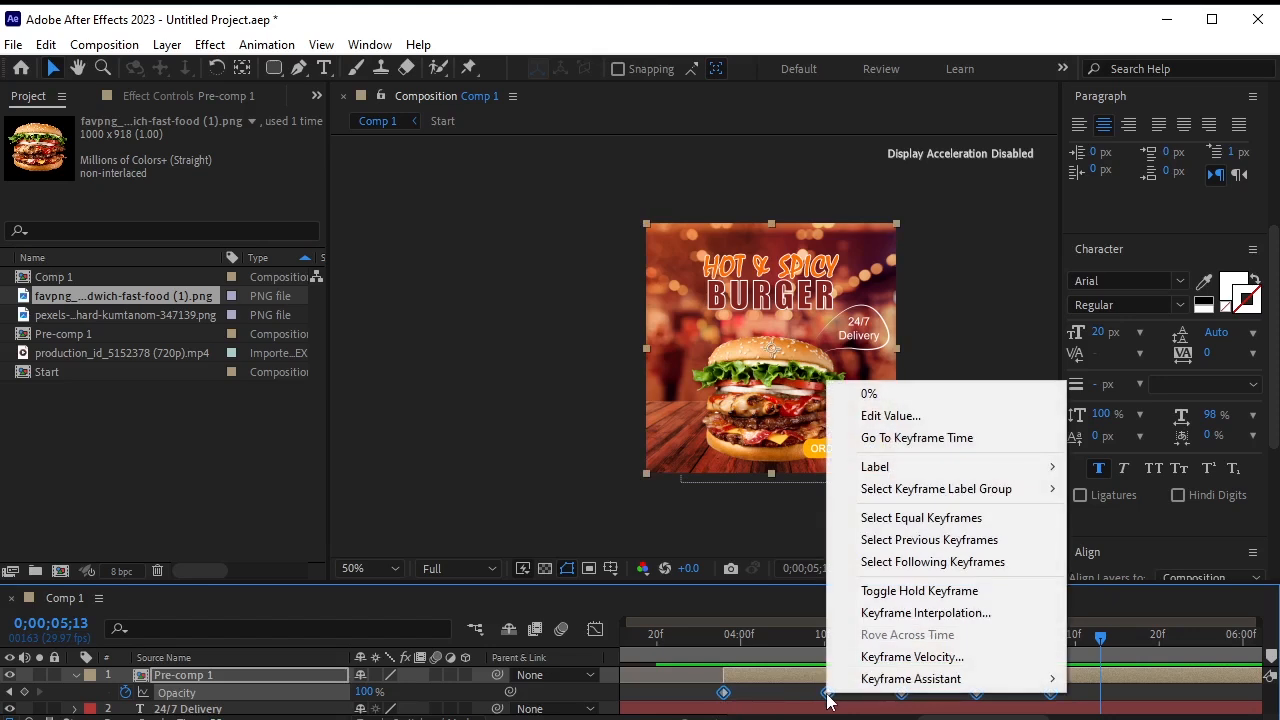
click(988, 594)
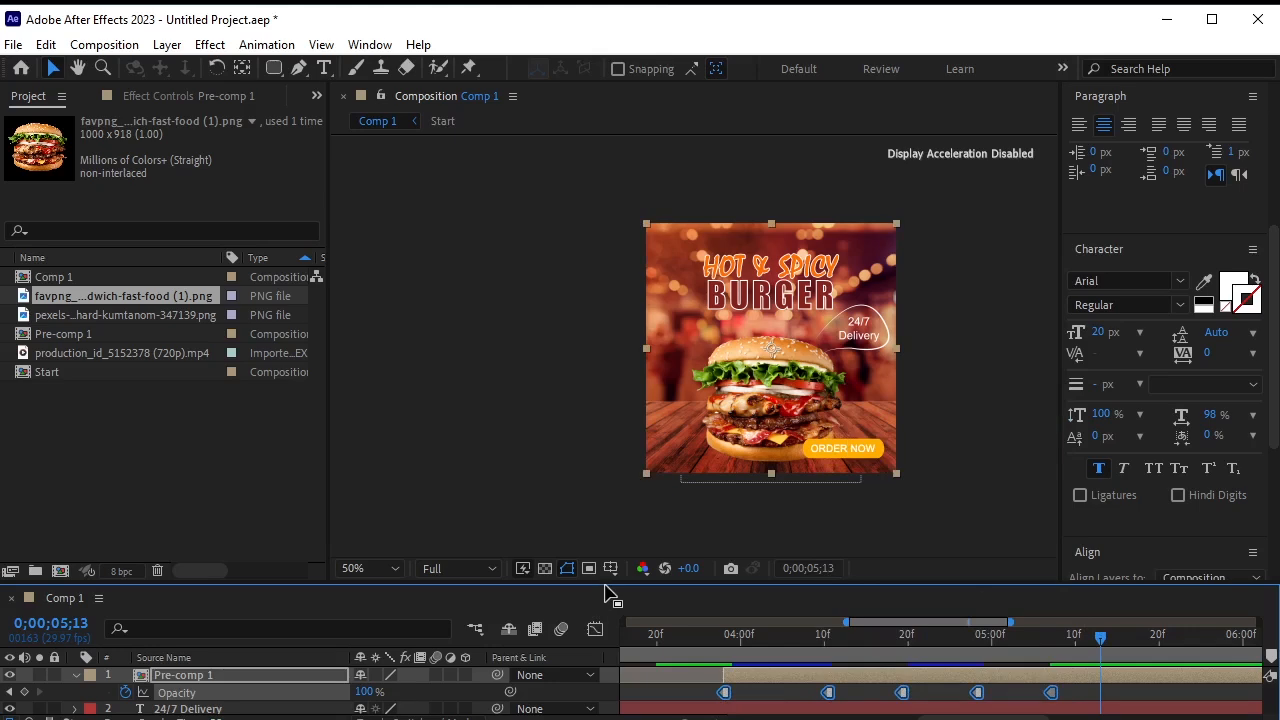
drag(606, 584, 612, 525)
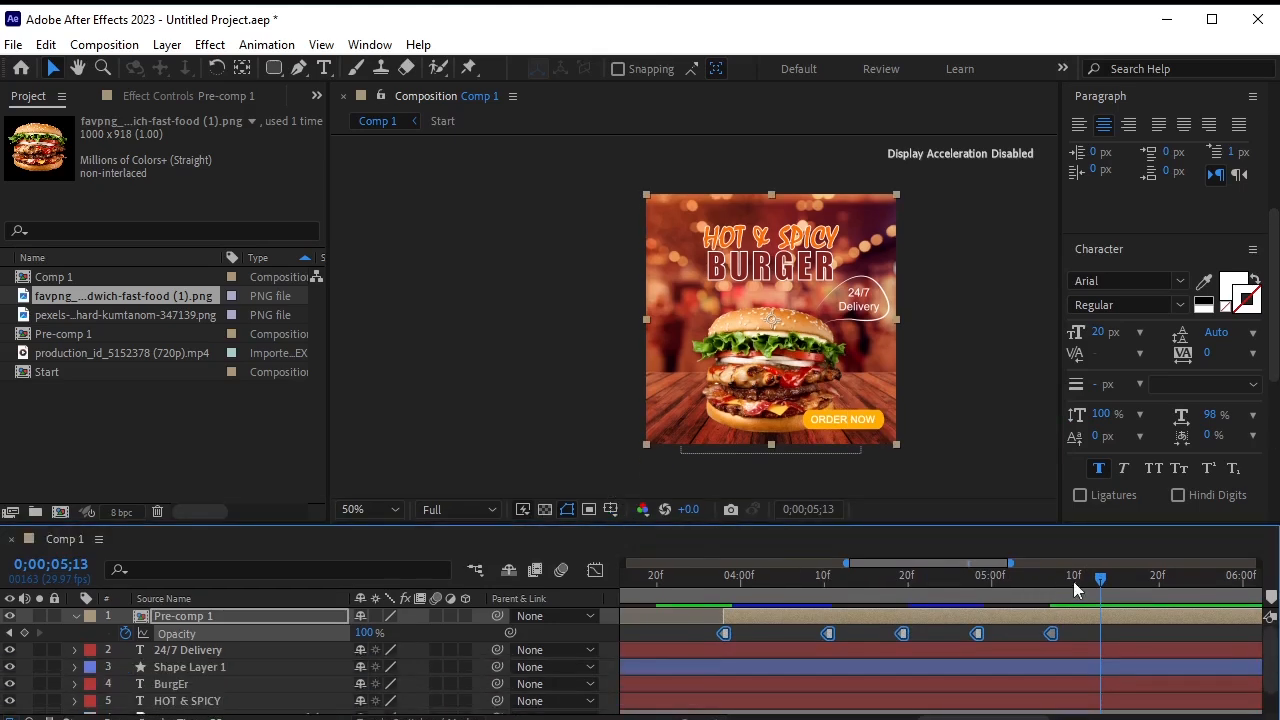
Play back the ORDER NOW button's blinking from 0;00;03;20 and collapse the Pre-comp 1 layer's properties.
click(655, 578)
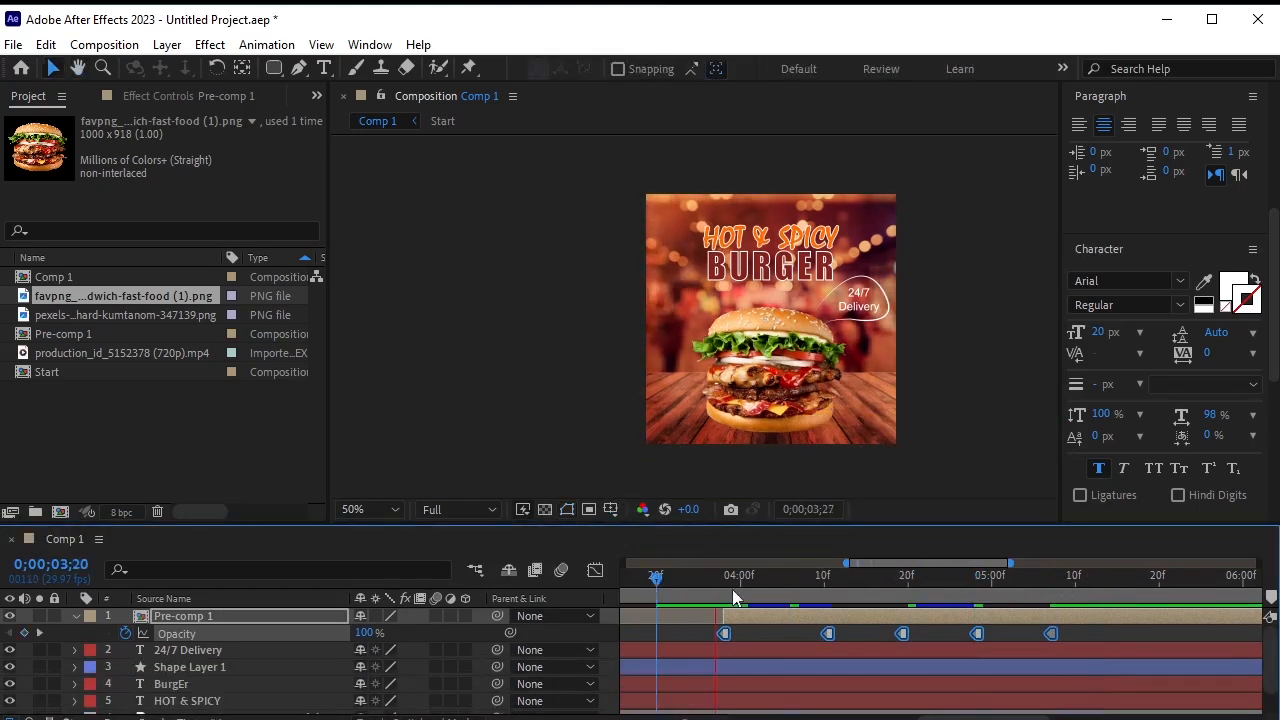
key(space)
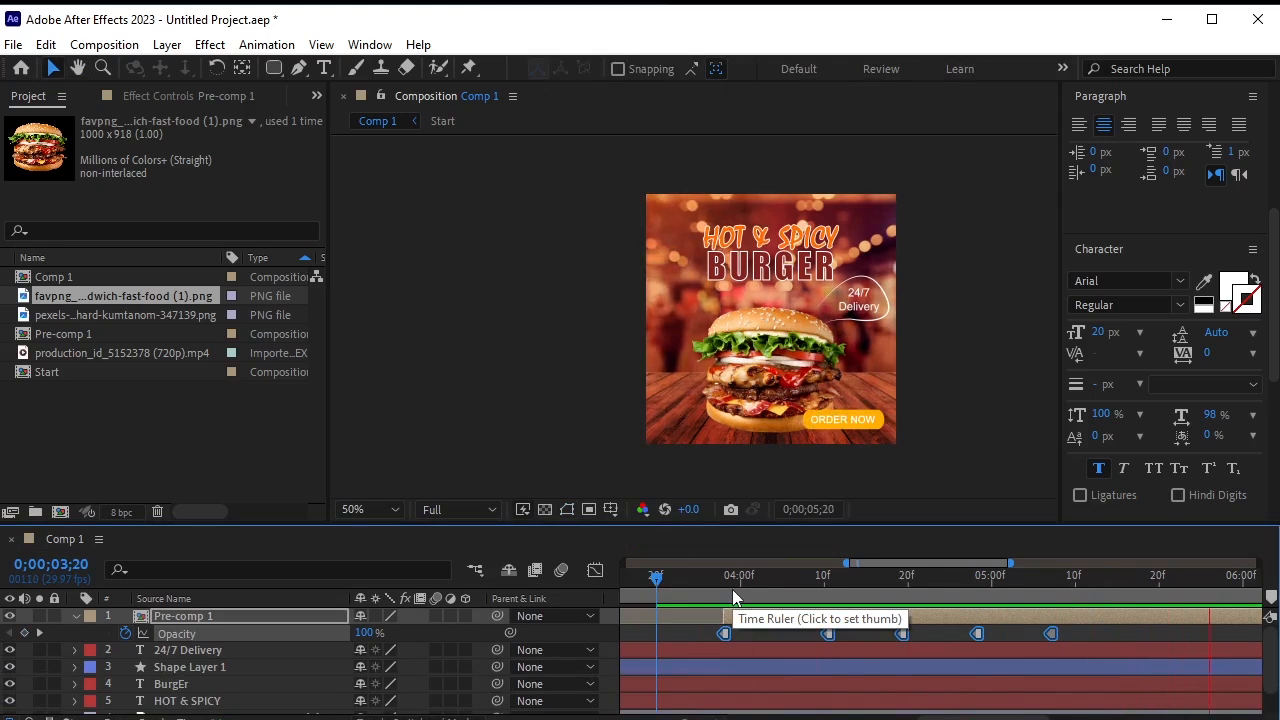
key(space)
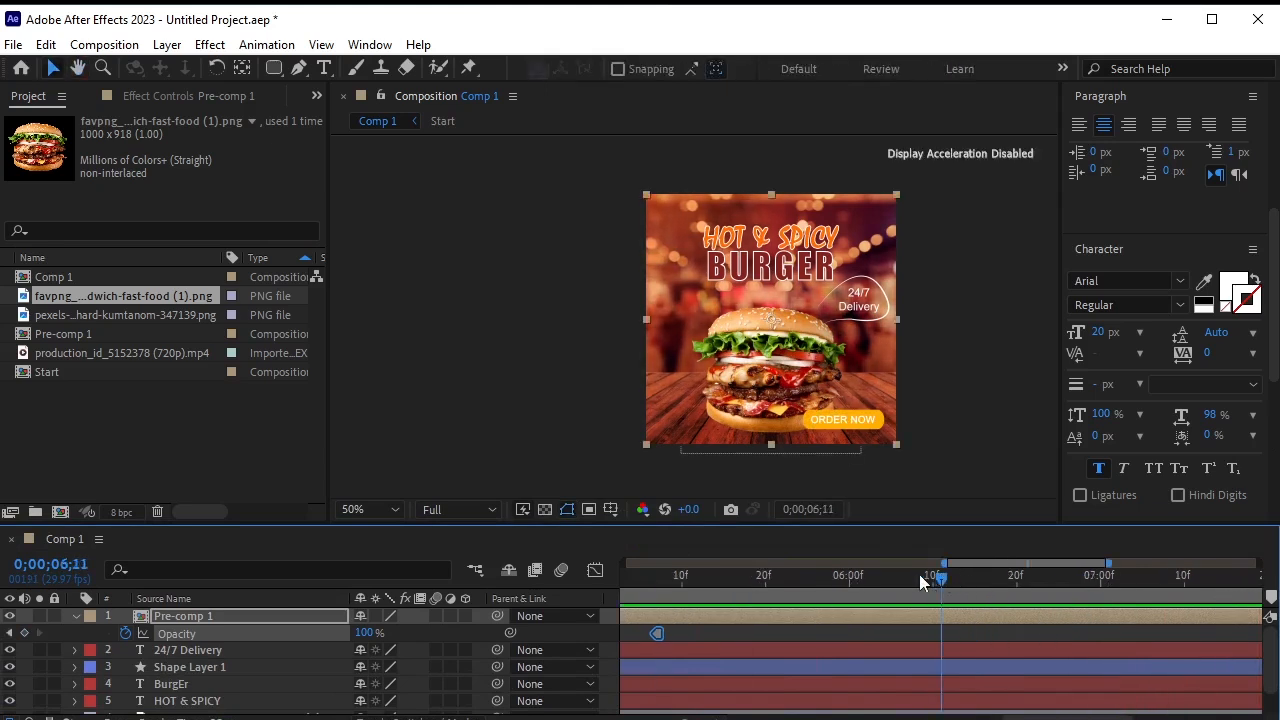
drag(919, 574, 646, 607)
key(minus)
key(minus)
key(minus)
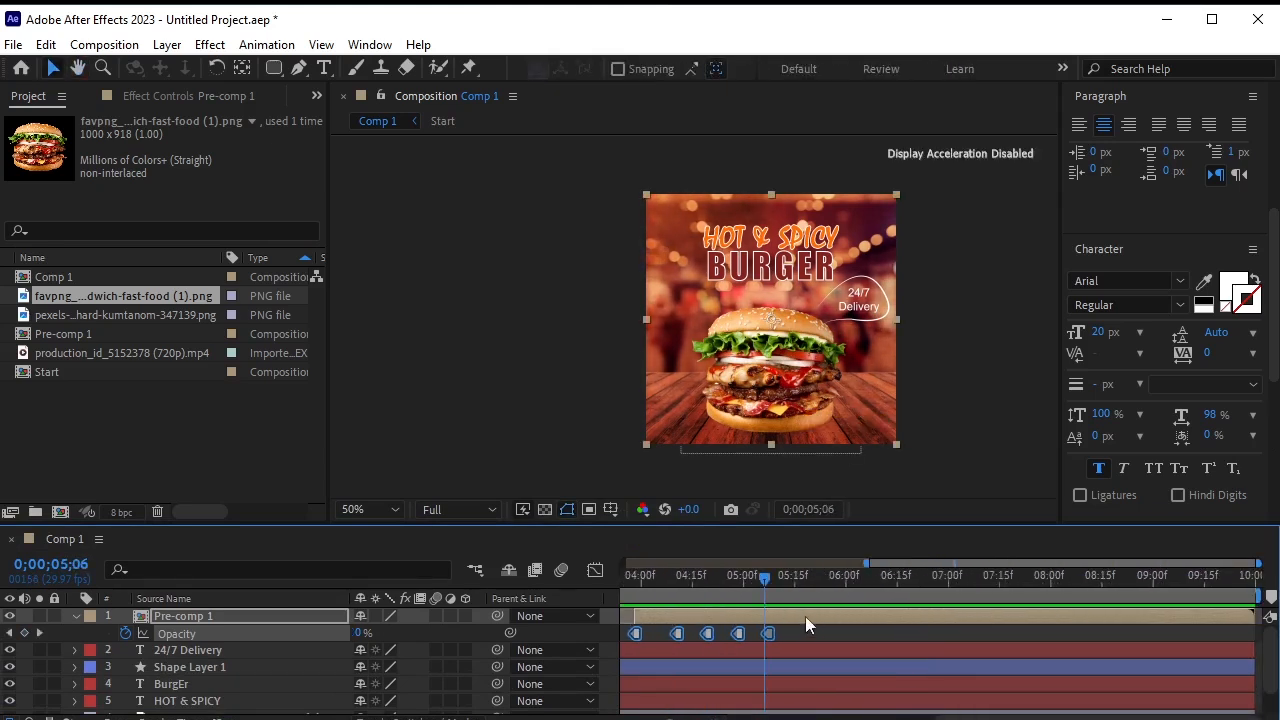
key(minus)
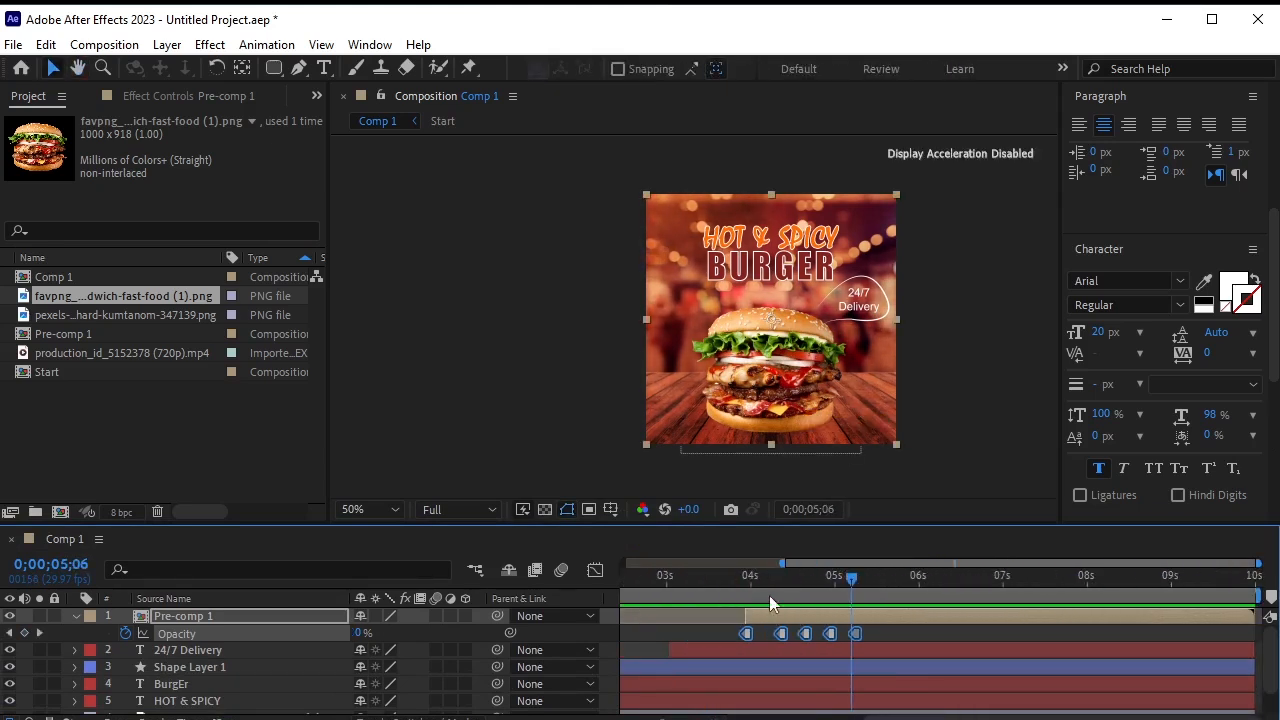
click(75, 617)
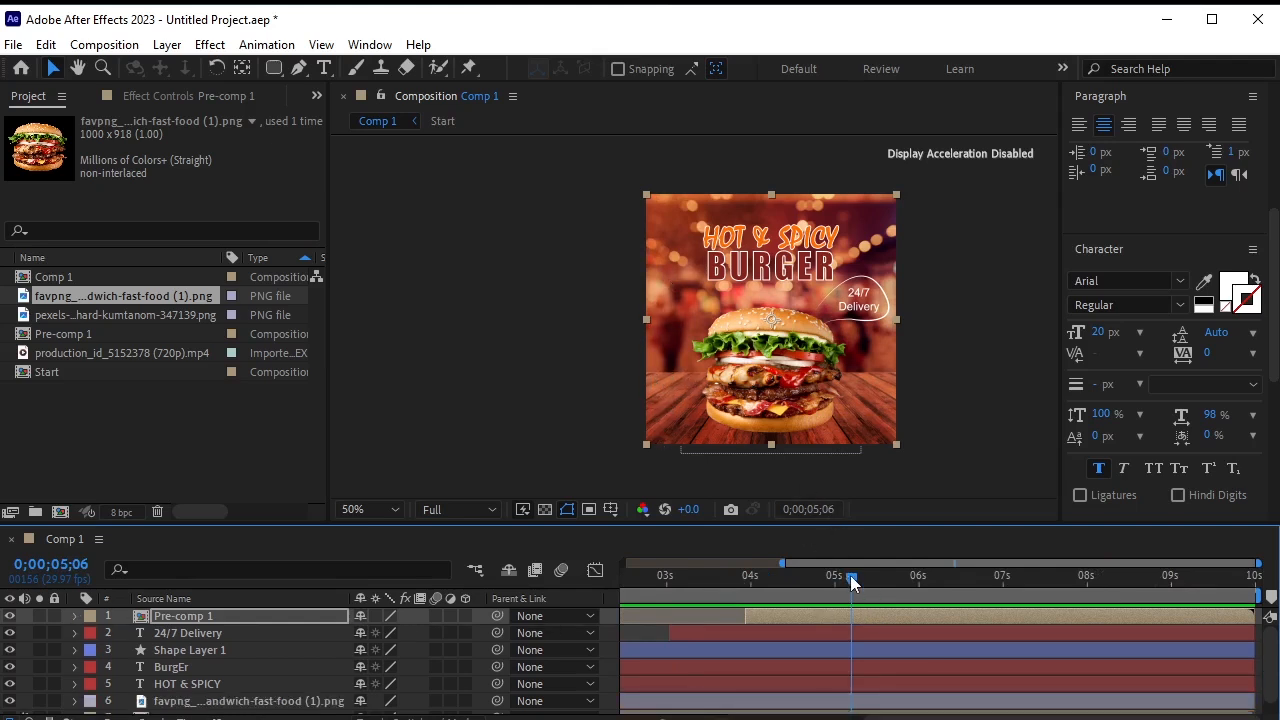
Play back the button's blinking from 0;00;03;28, and move the 24/7 Delivery text and Shape Layer 1 together to the poster's left edge.
drag(851, 583, 749, 596)
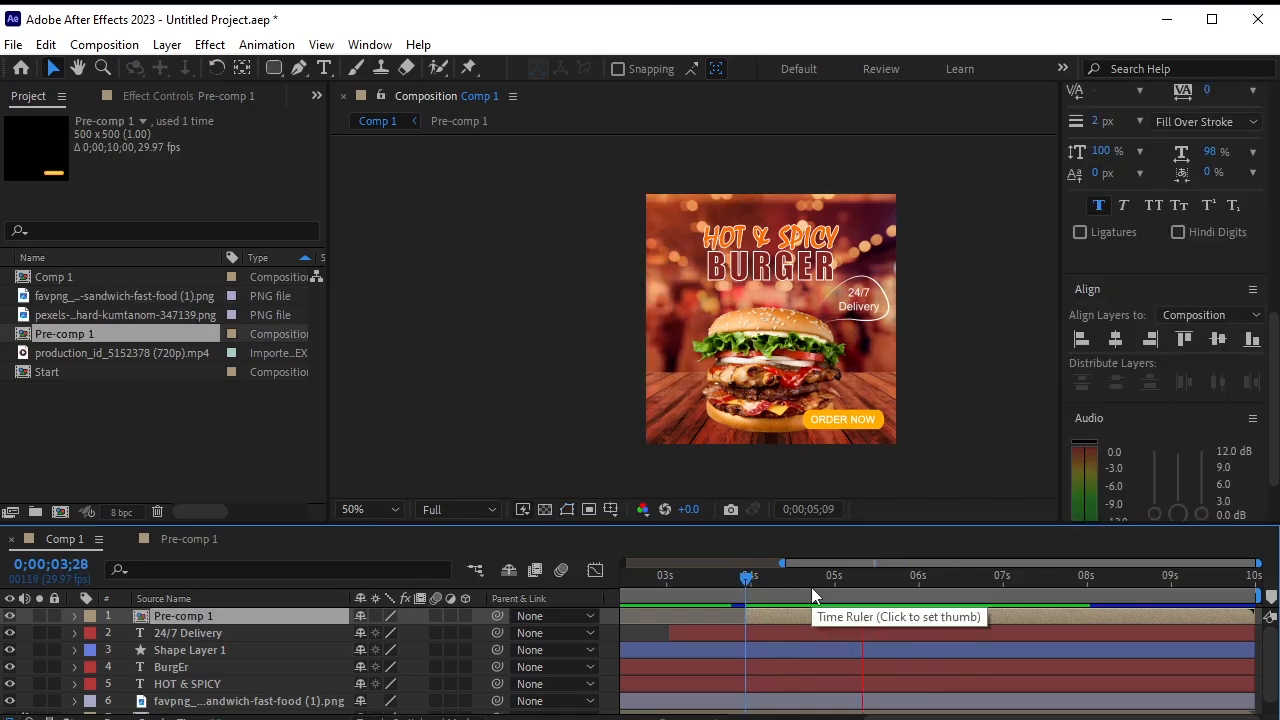
key(space)
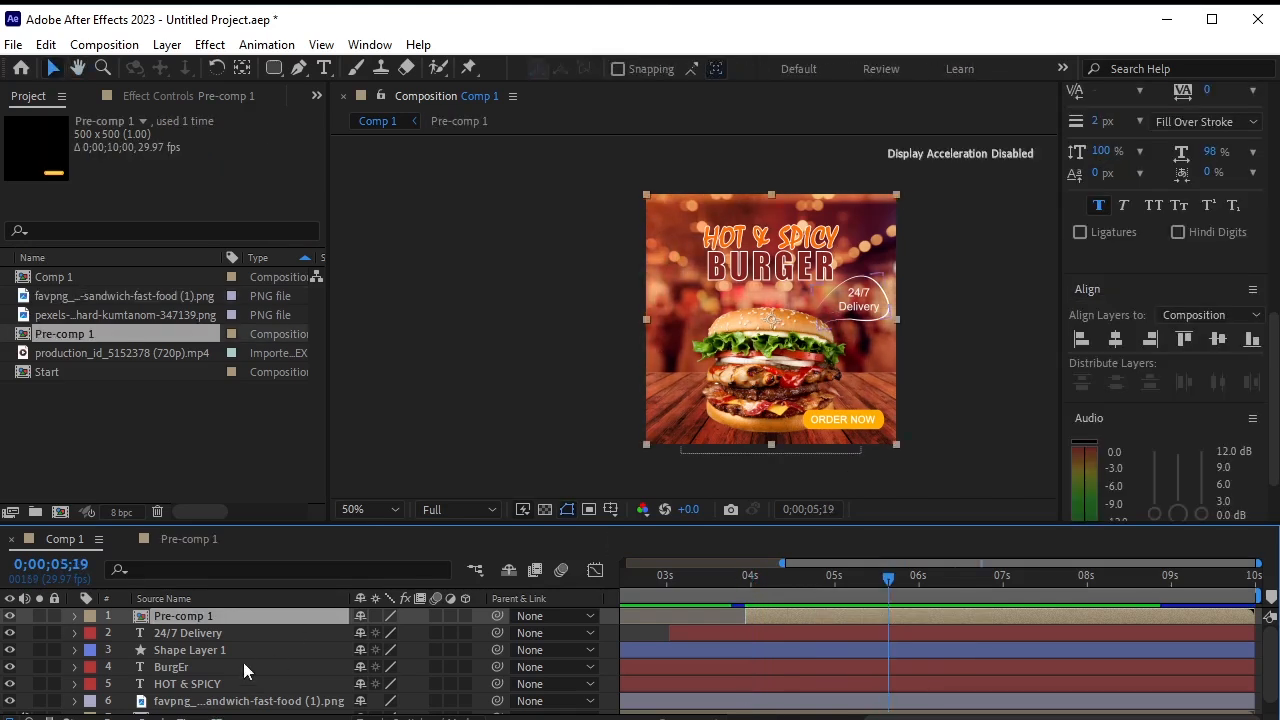
click(212, 634)
ctrl+click(221, 649)
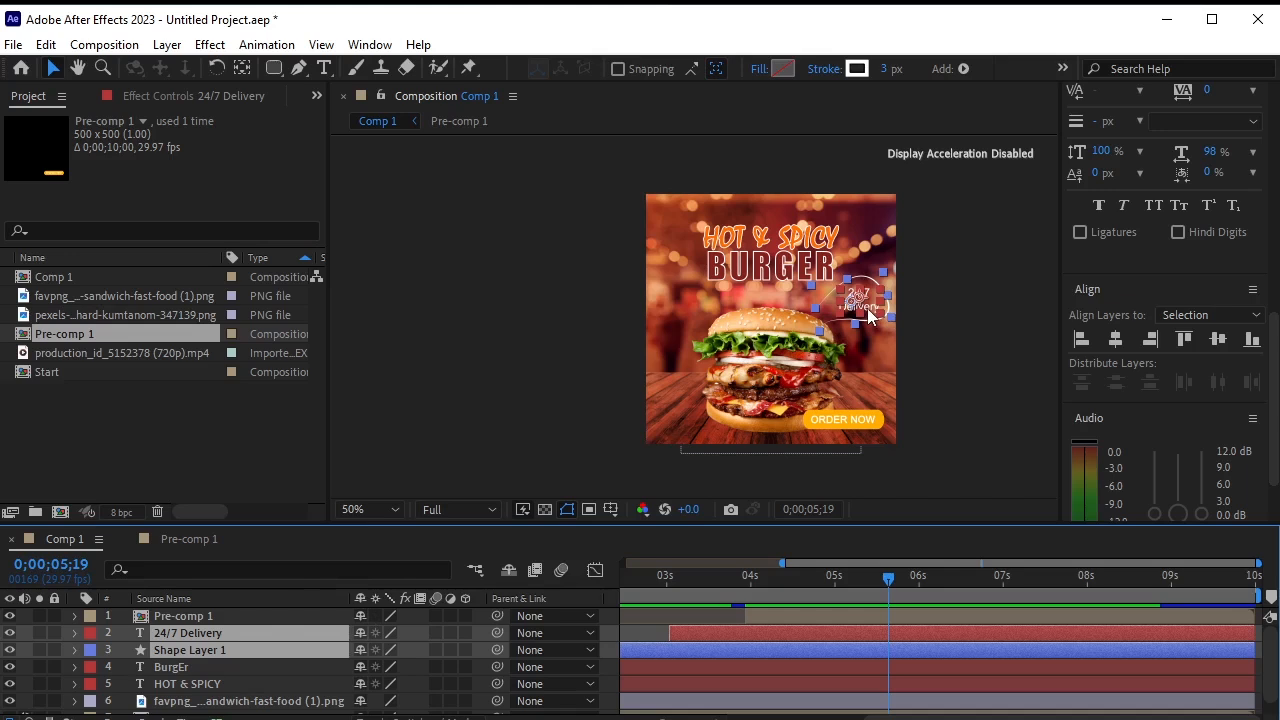
drag(868, 316, 699, 316)
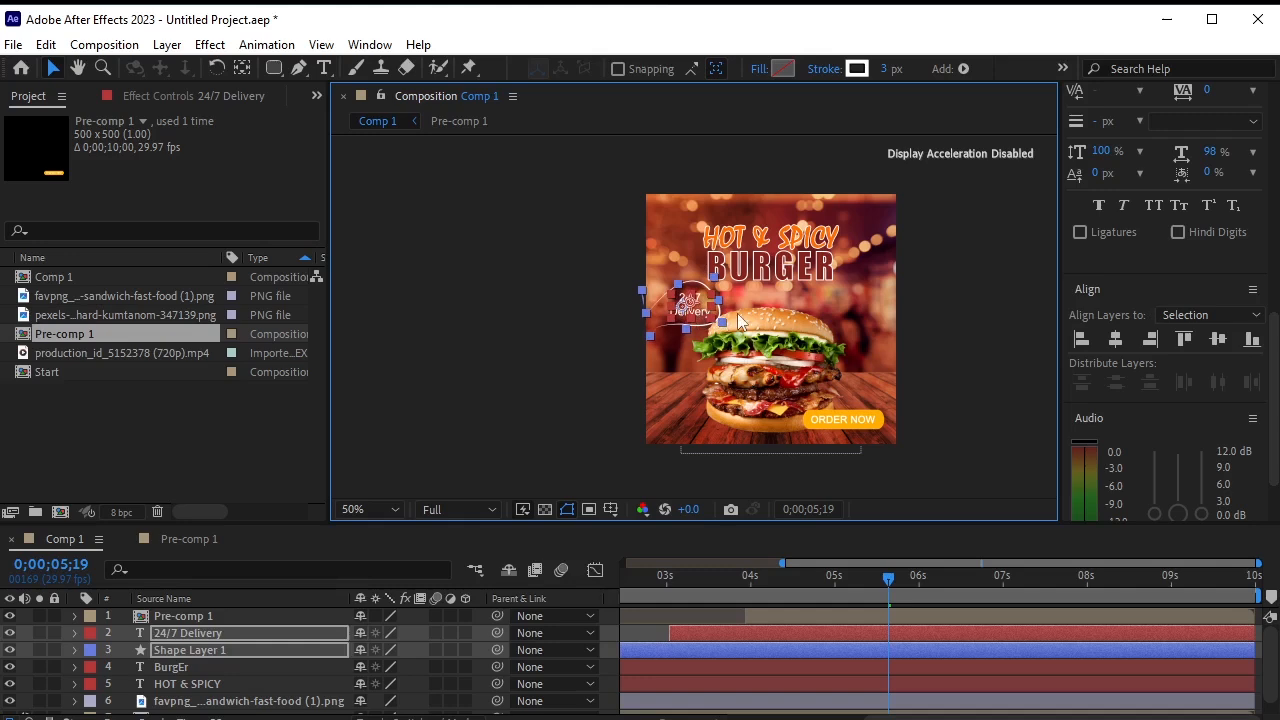
click(985, 385)
click(688, 337)
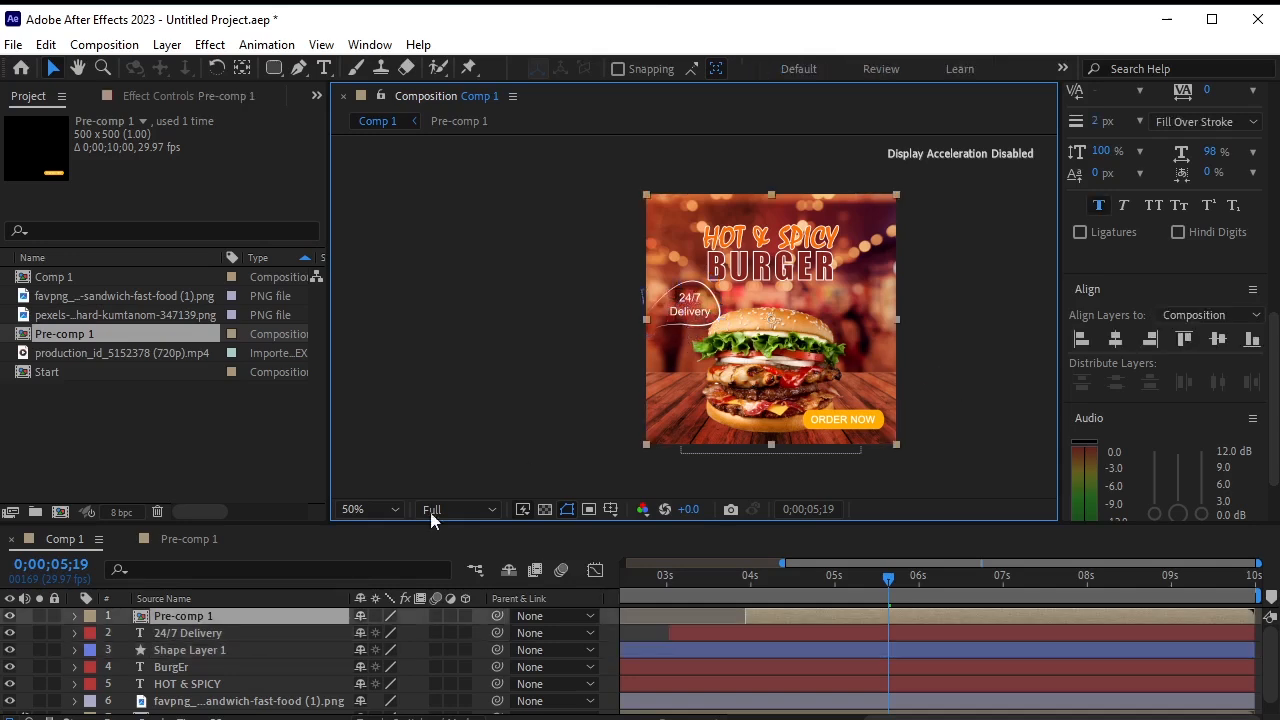
Flip Shape Layer 1, the outline around 24/7 Delivery, horizontally.
click(220, 650)
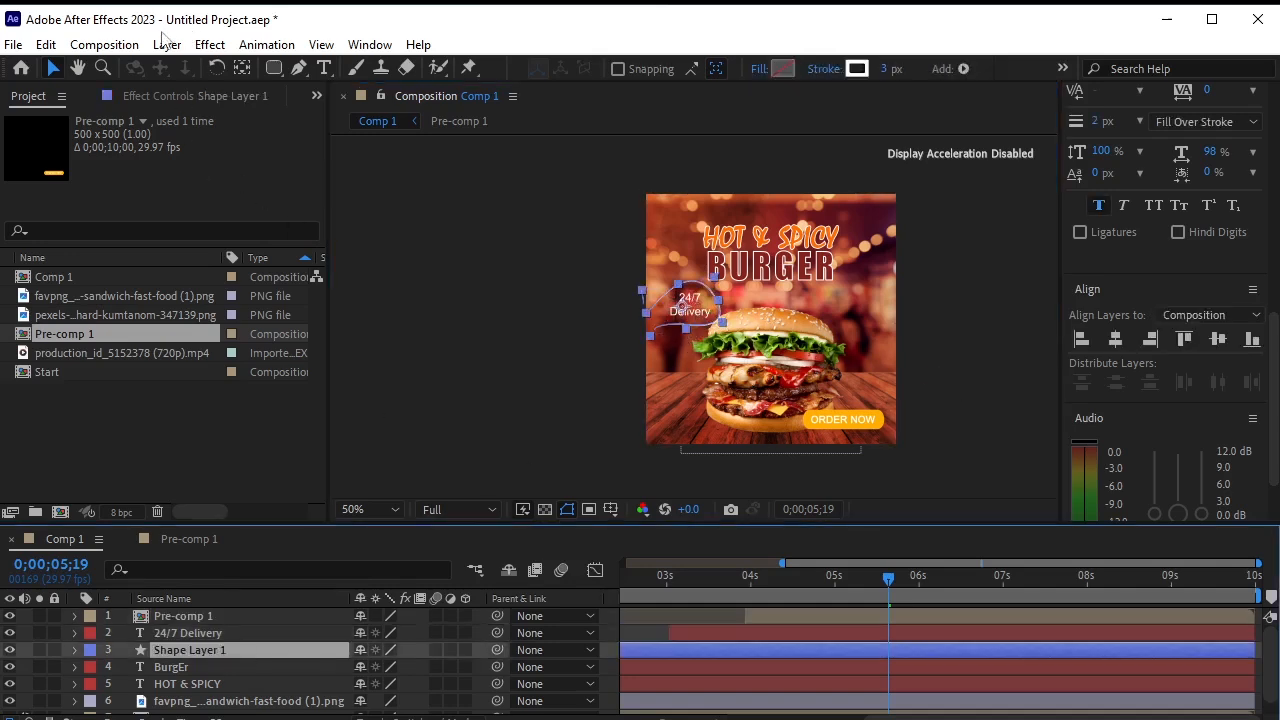
click(166, 44)
mouse_move(338, 282)
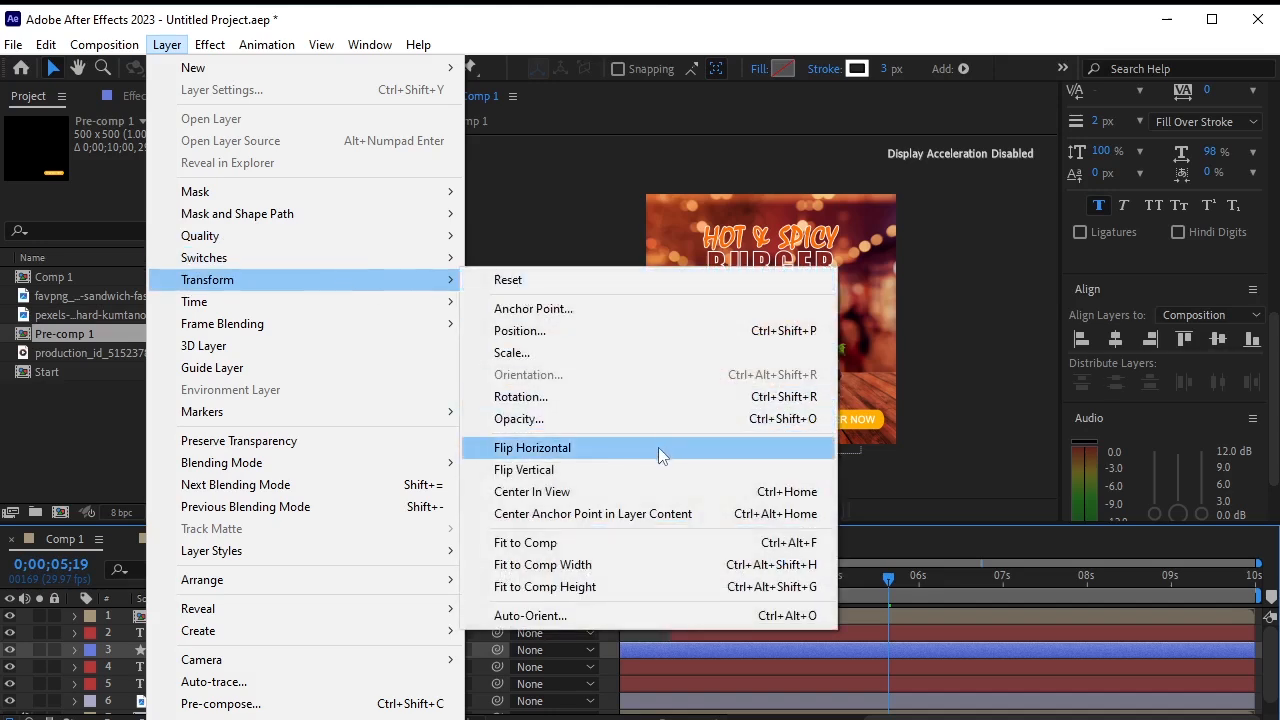
click(658, 447)
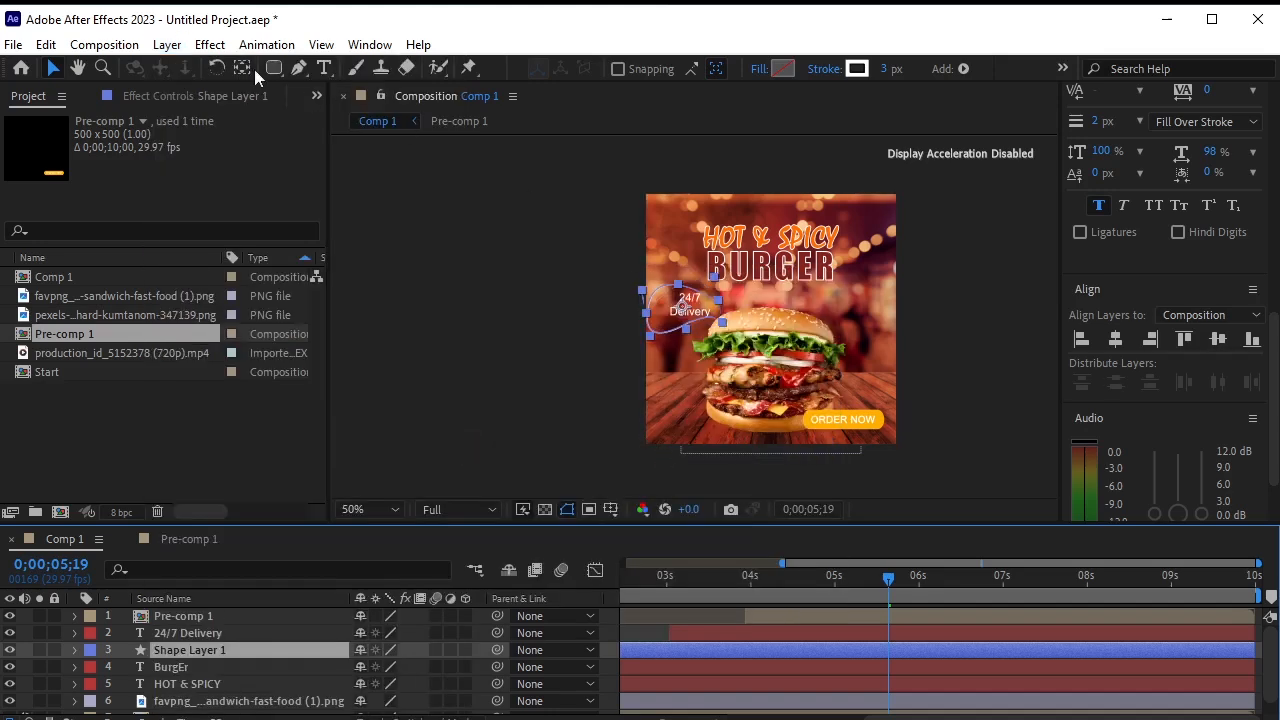
Rotate Shape Layer 1 clockwise so the outline's tail points down toward the burger.
click(223, 68)
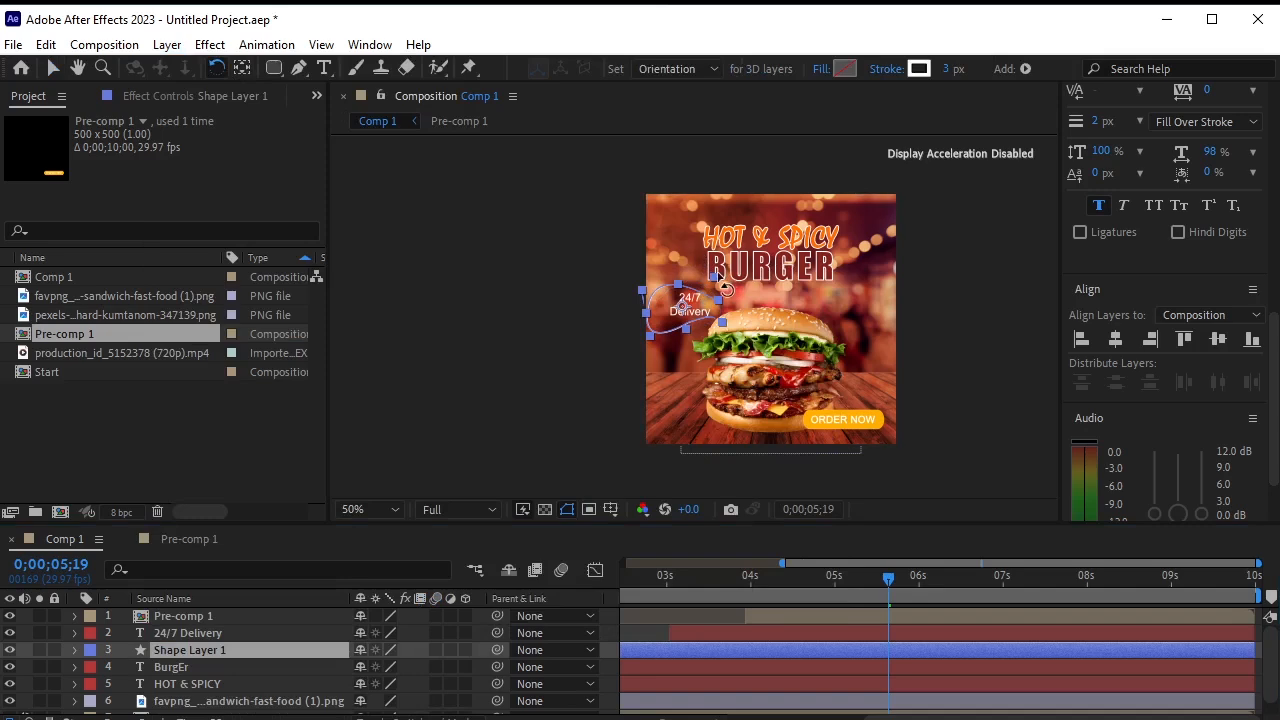
drag(732, 300, 719, 320)
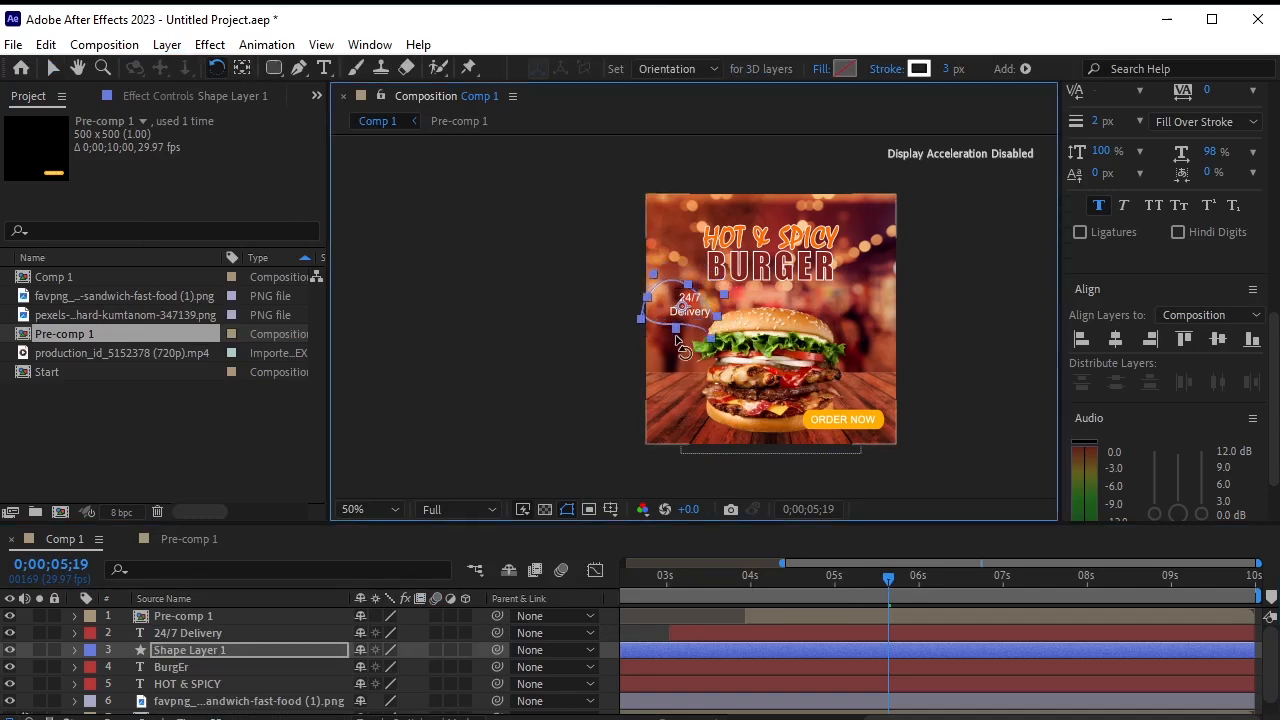
scroll(677, 337, up, 2)
scroll(703, 320, down, 1)
drag(762, 270, 684, 318)
Scale Shape Layer 1 down slightly and reposition the outline and the 24/7 Delivery text so the text sits centred inside it.
click(52, 69)
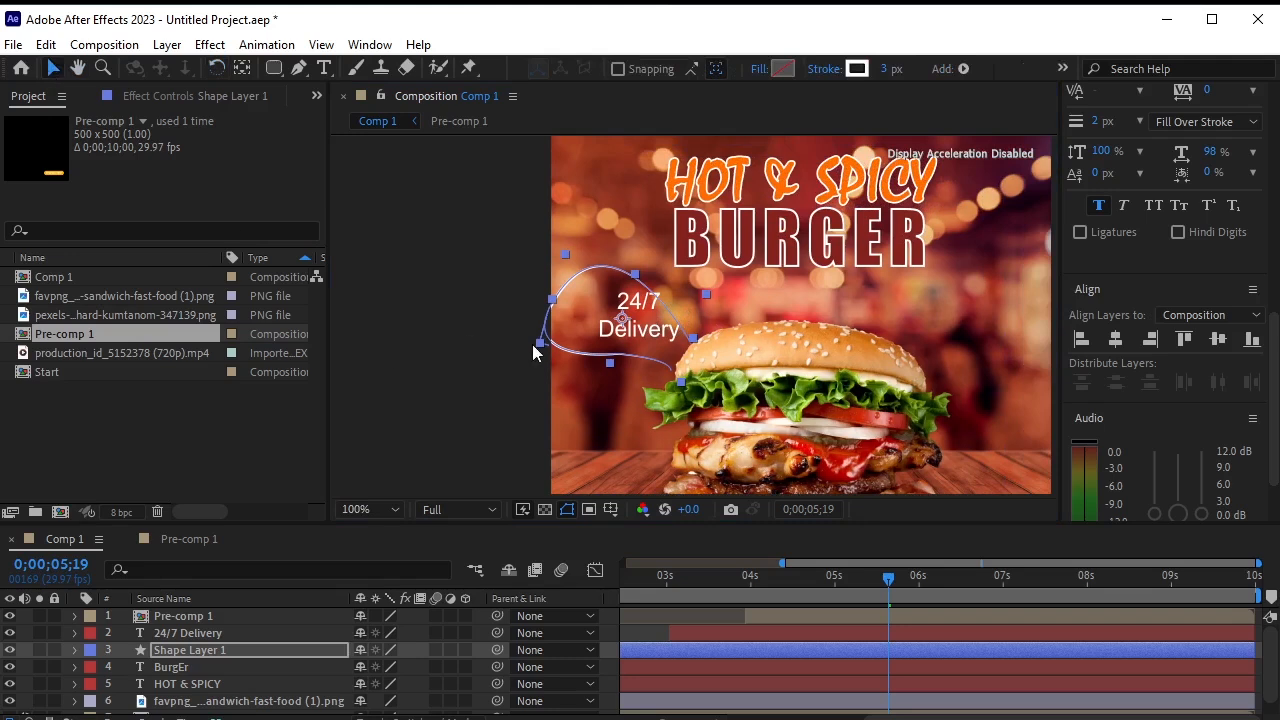
drag(540, 343, 552, 337)
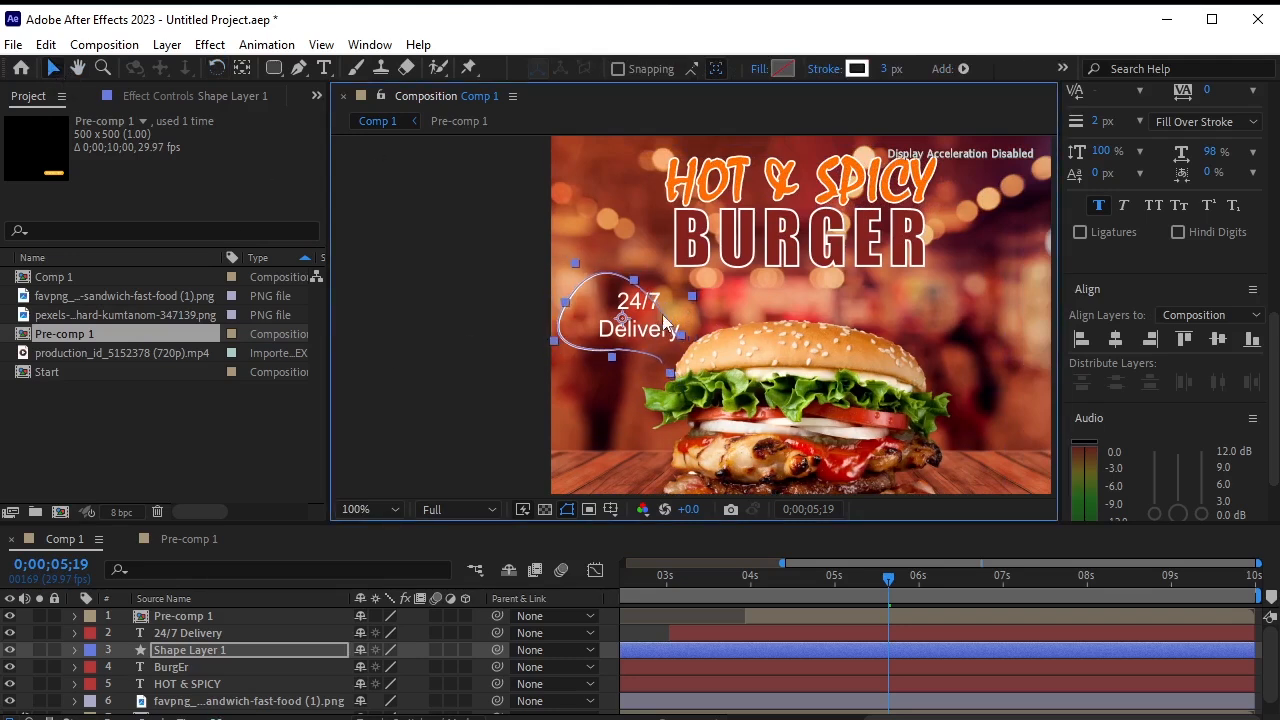
mouse_move(662, 316)
mouse_down()
mouse_move(677, 303)
mouse_move(677, 316)
mouse_move(642, 321)
mouse_up()
click(254, 632)
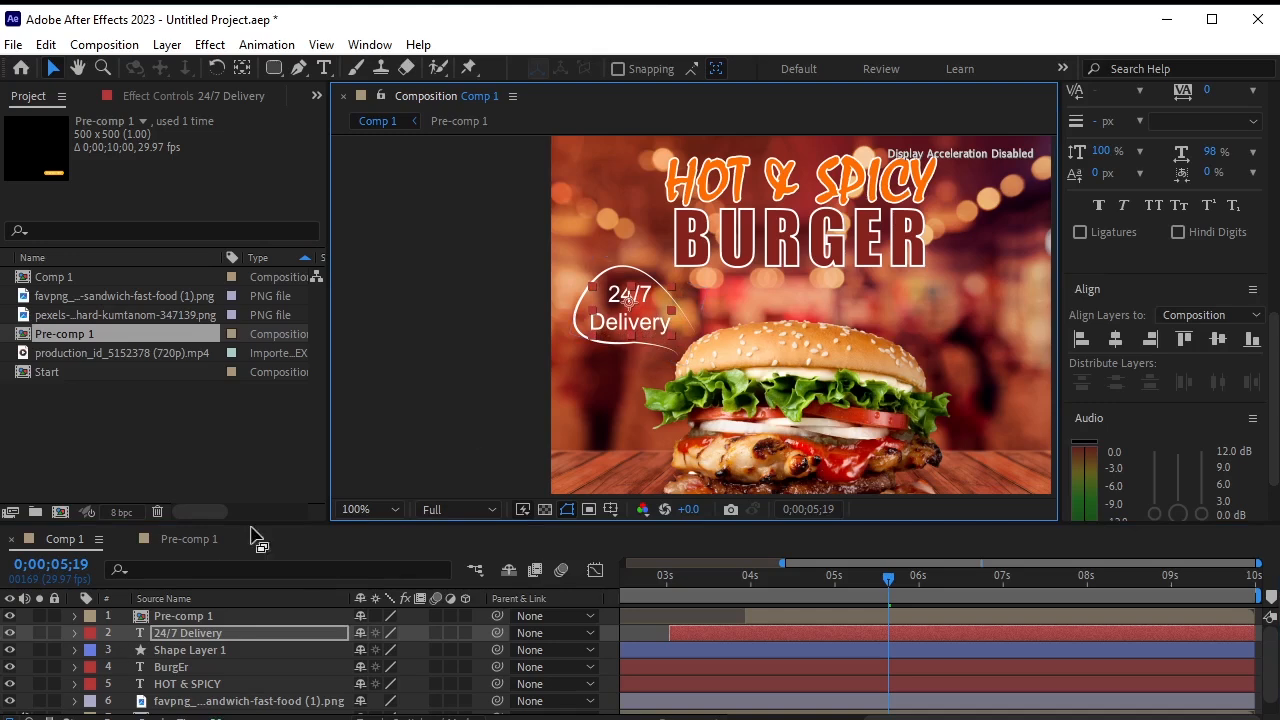
click(436, 431)
Fit the composition in view and play back the whole poster animation from 0;00;00;00.
click(383, 511)
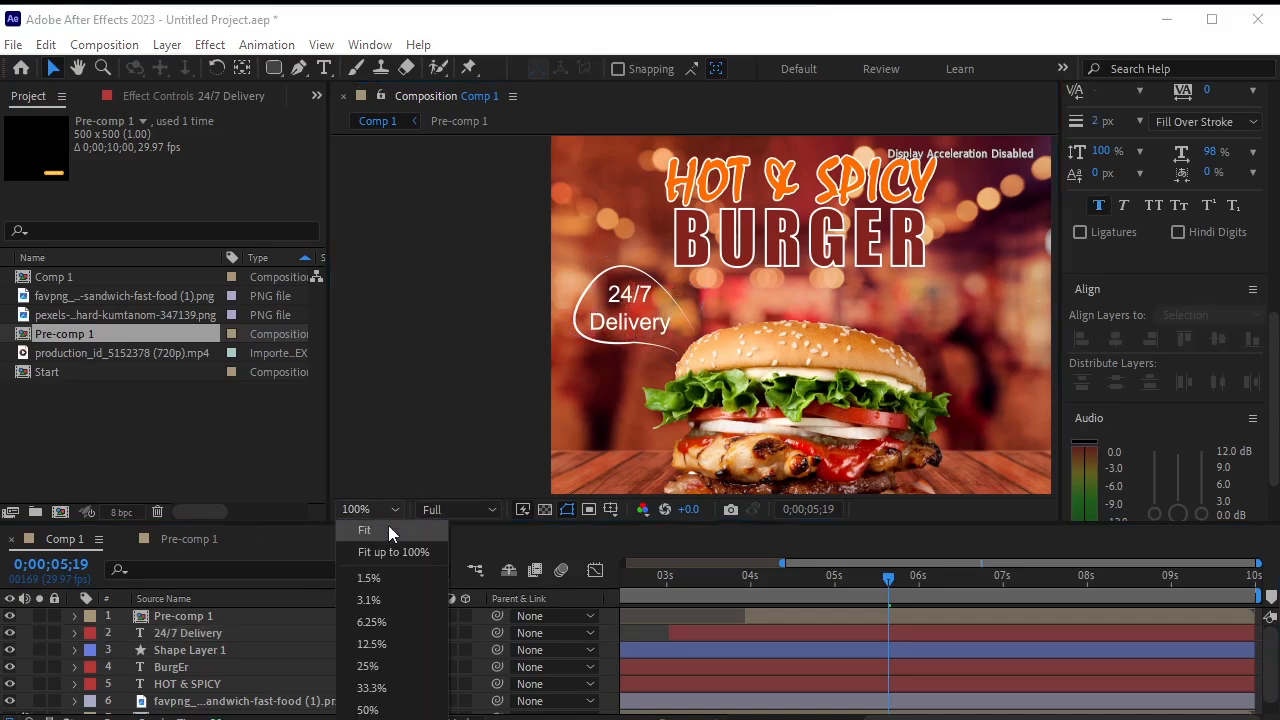
click(388, 532)
drag(889, 579, 354, 597)
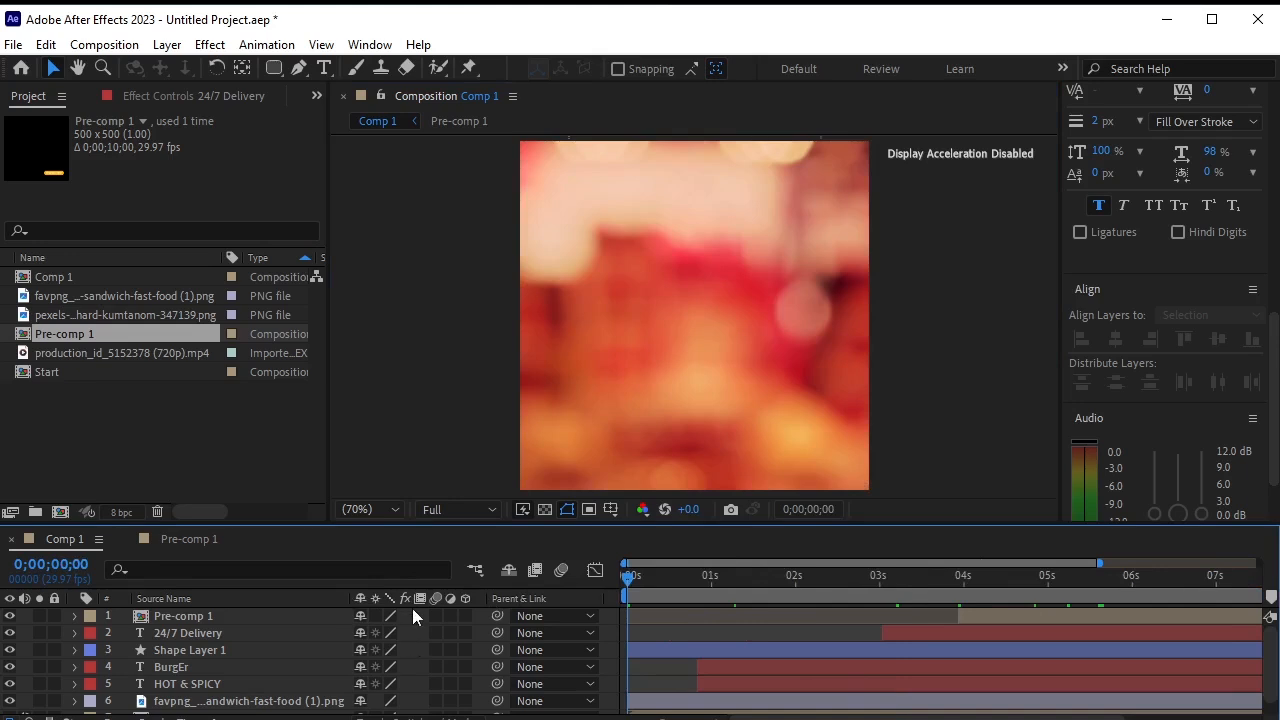
click(366, 516)
click(372, 532)
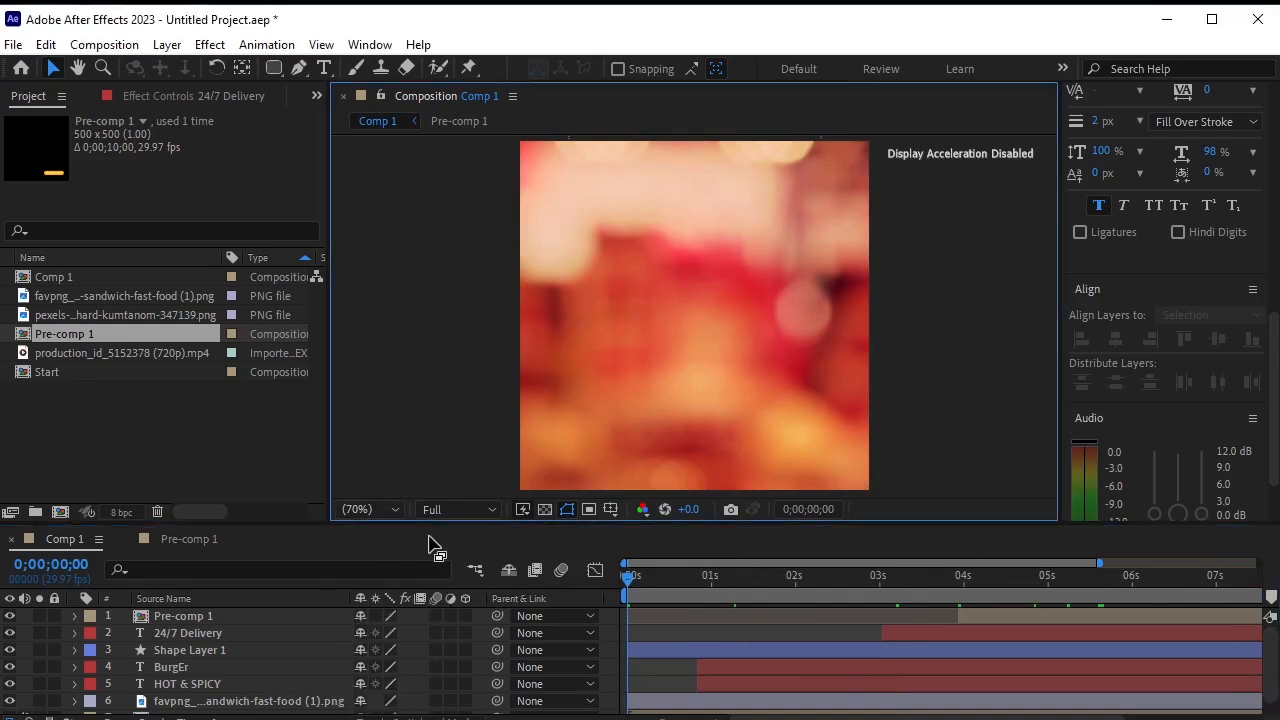
key(space)
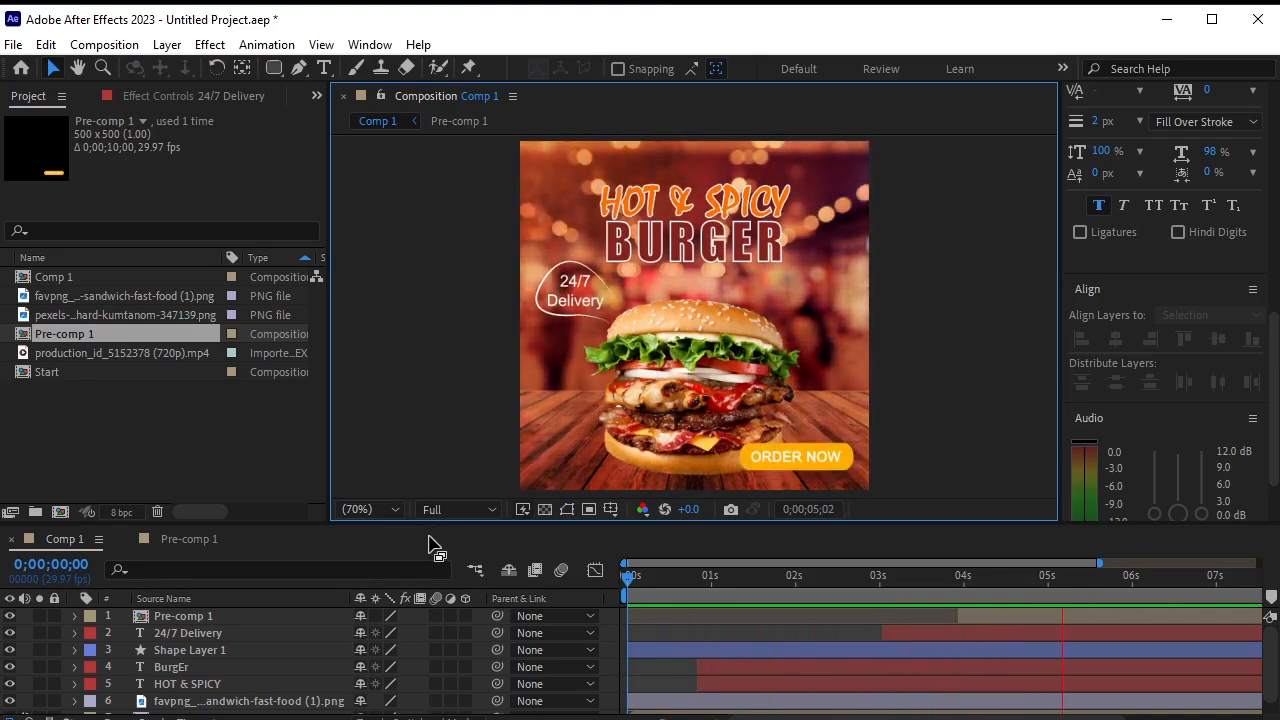
key(space)
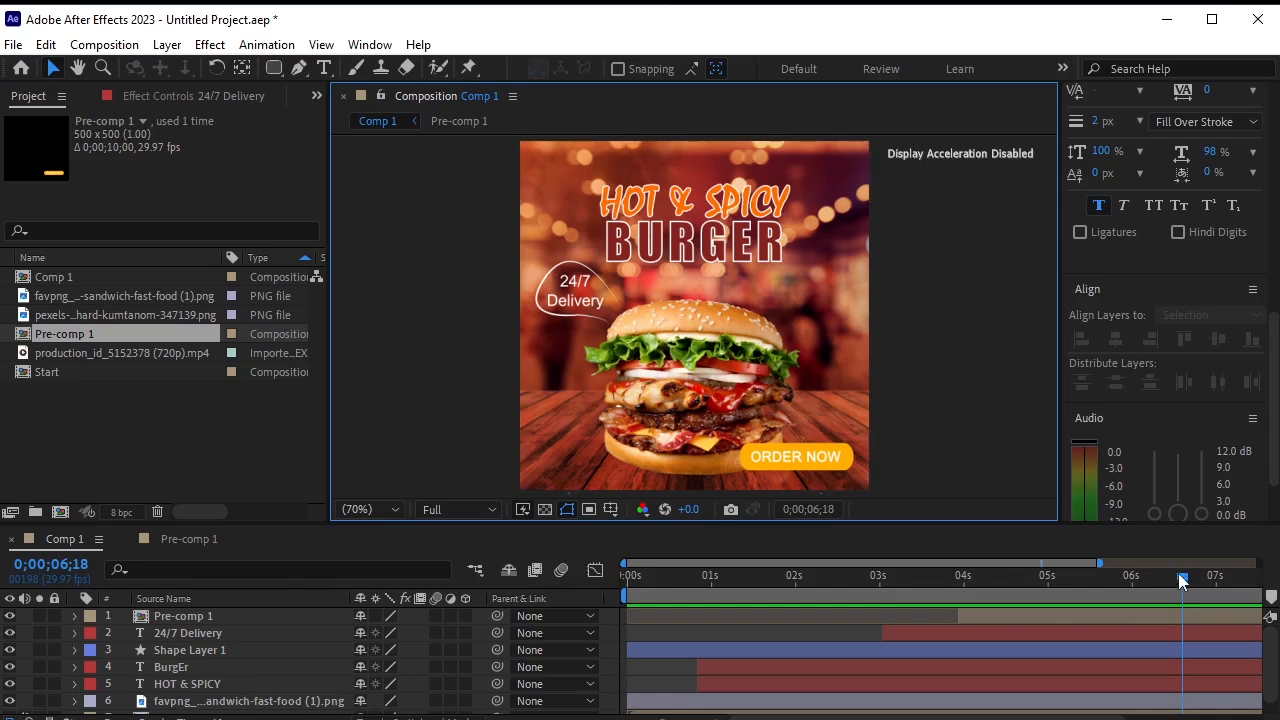
Pre-compose the burger PNG and Start layers together as Pre-comp 2, moving all attributes into the new composition.
drag(1181, 578, 519, 596)
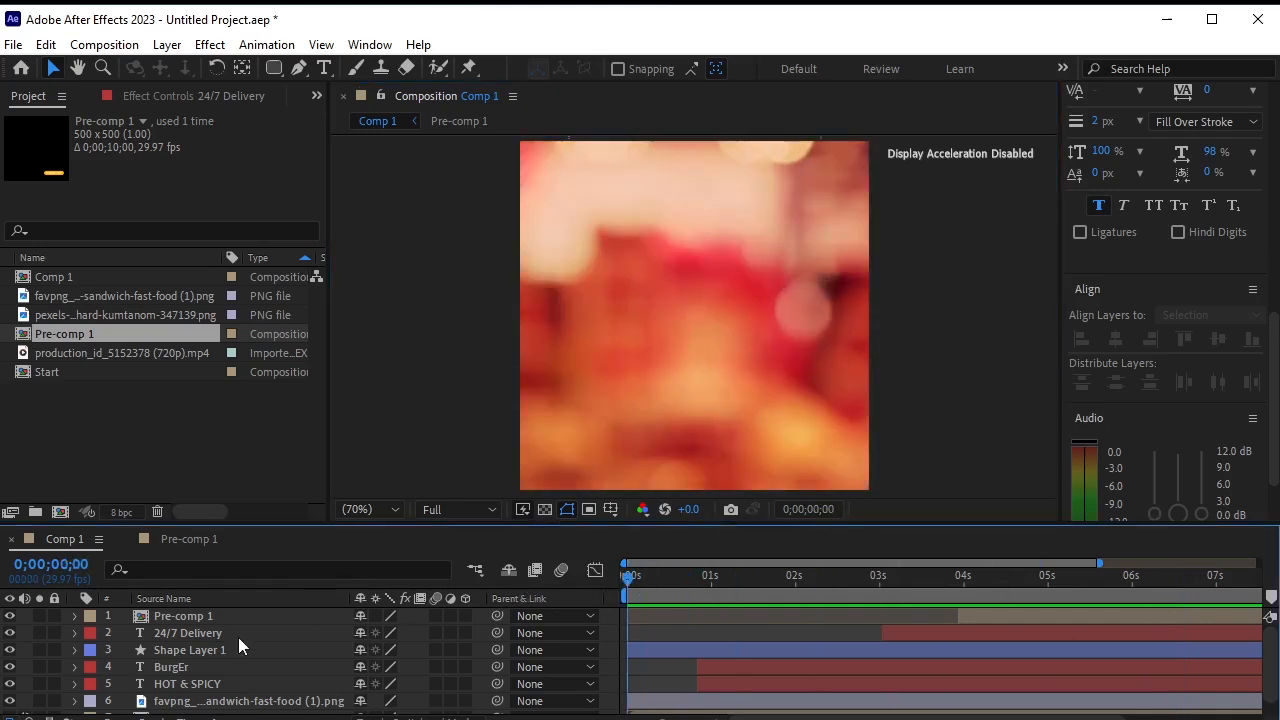
scroll(250, 648, down, 1)
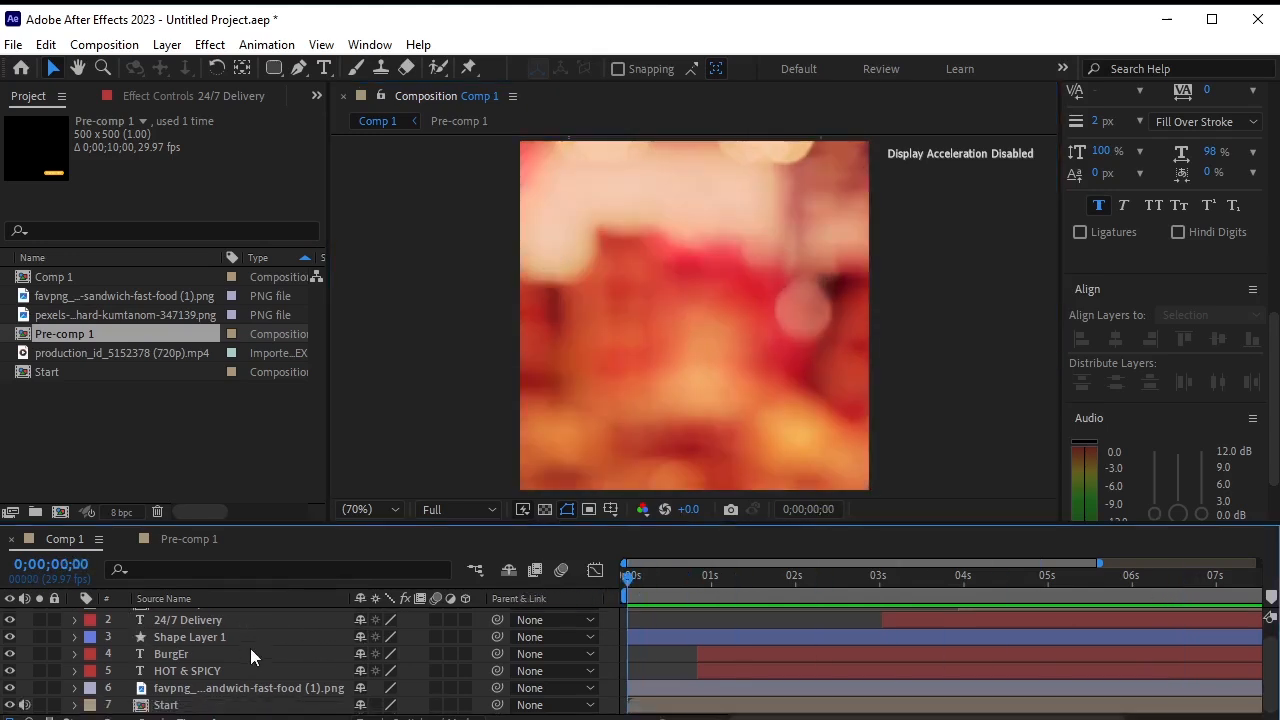
click(170, 704)
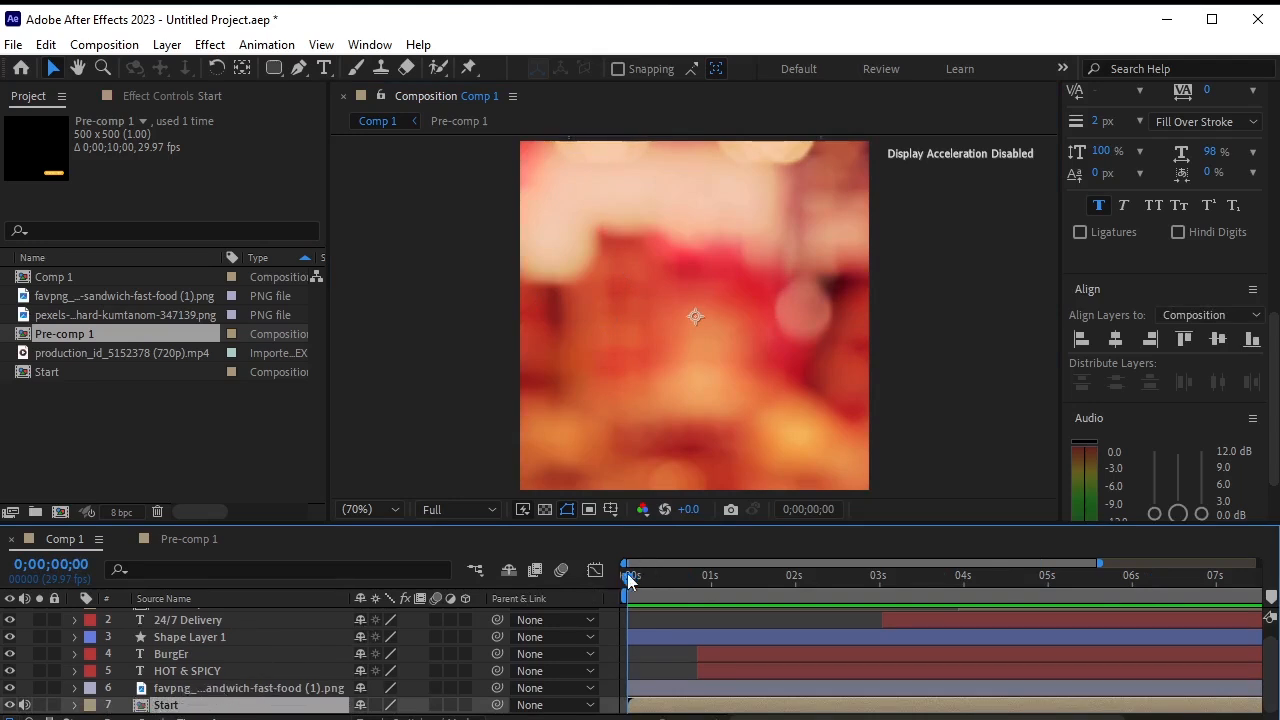
drag(627, 577, 705, 618)
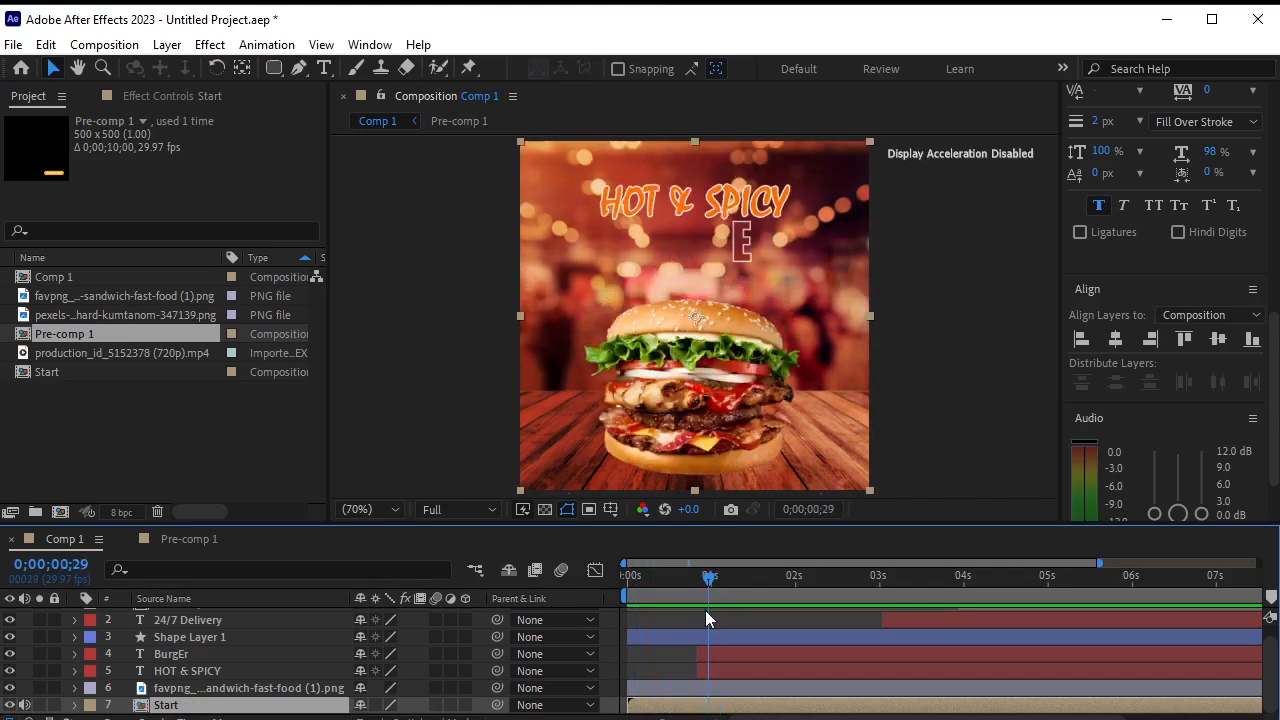
click(183, 689)
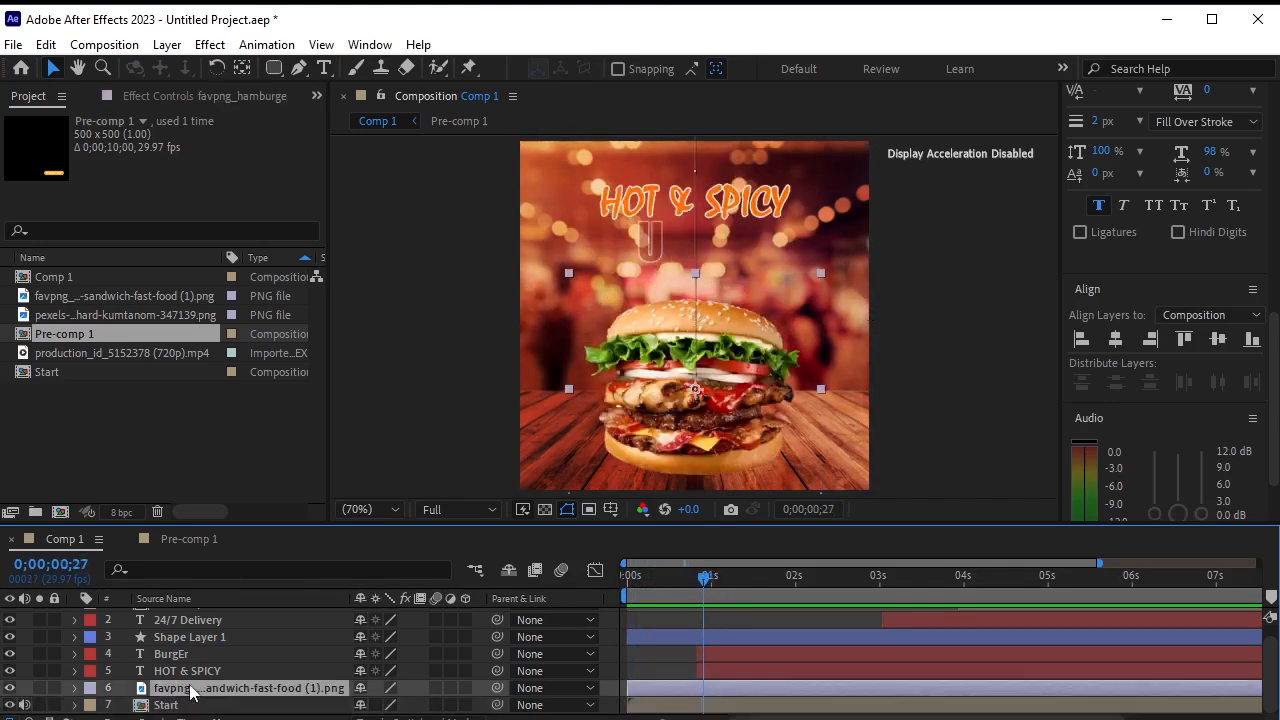
shift+click(226, 706)
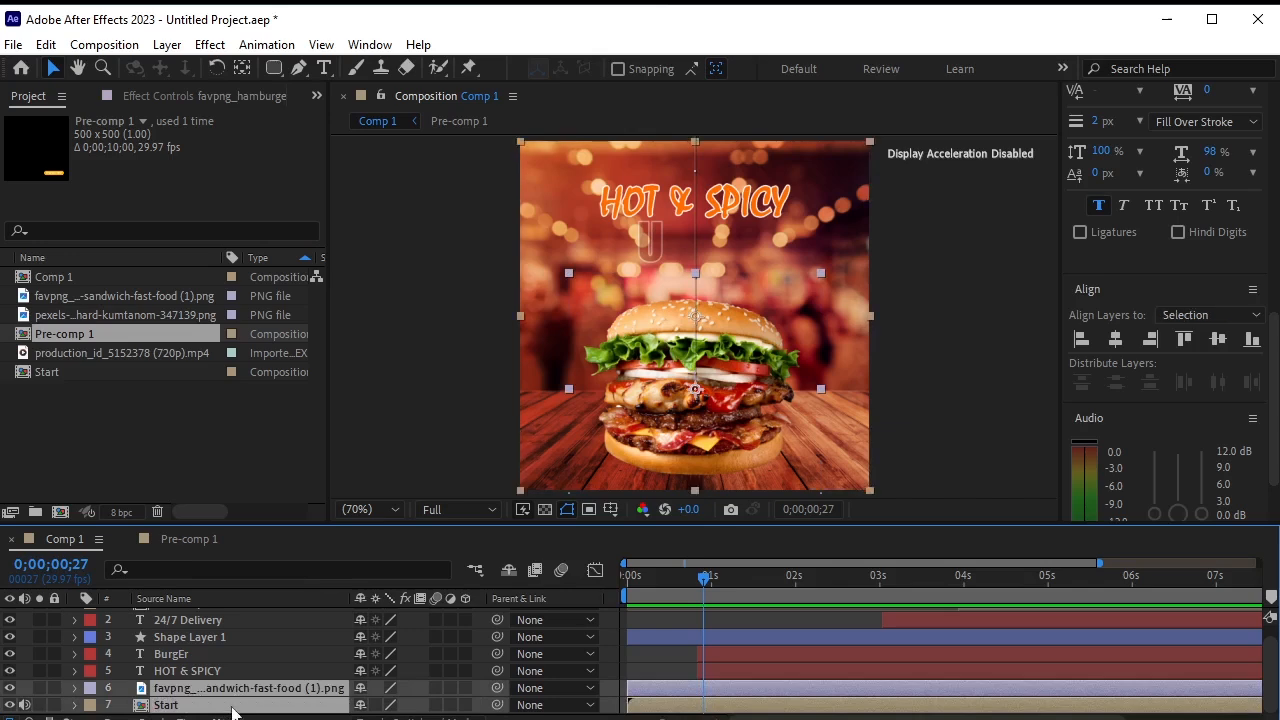
click(167, 44)
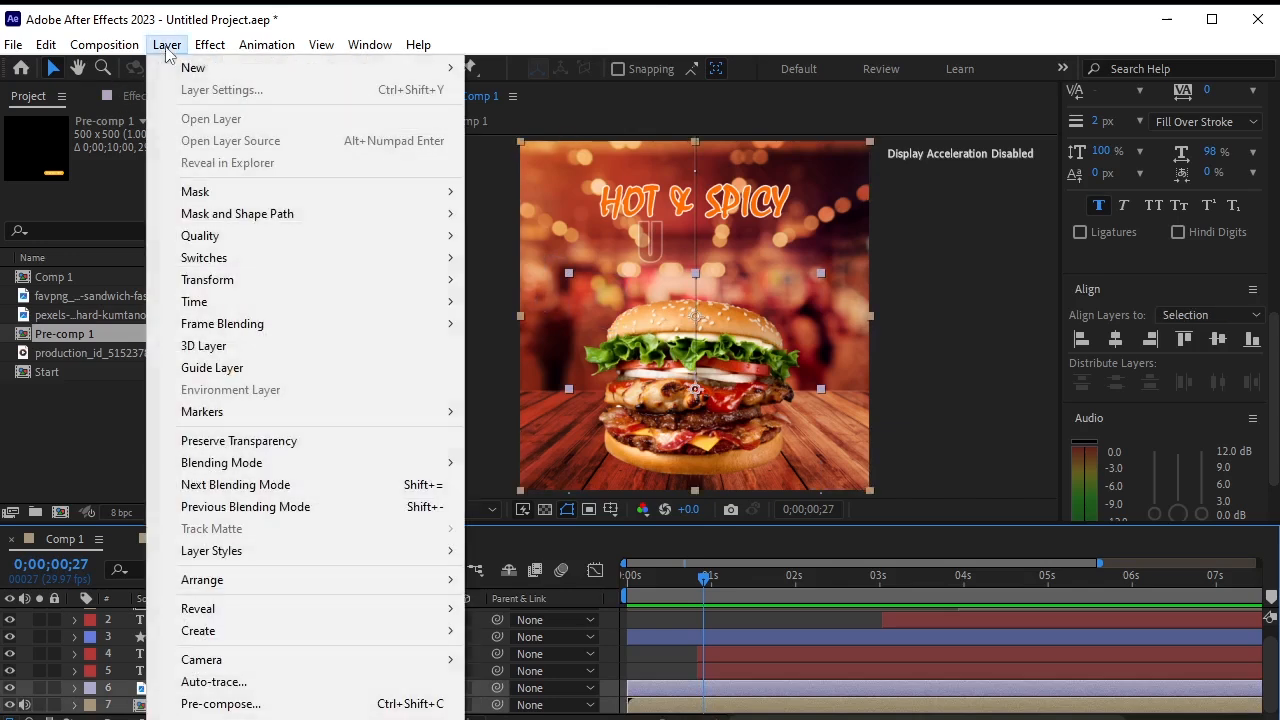
click(300, 702)
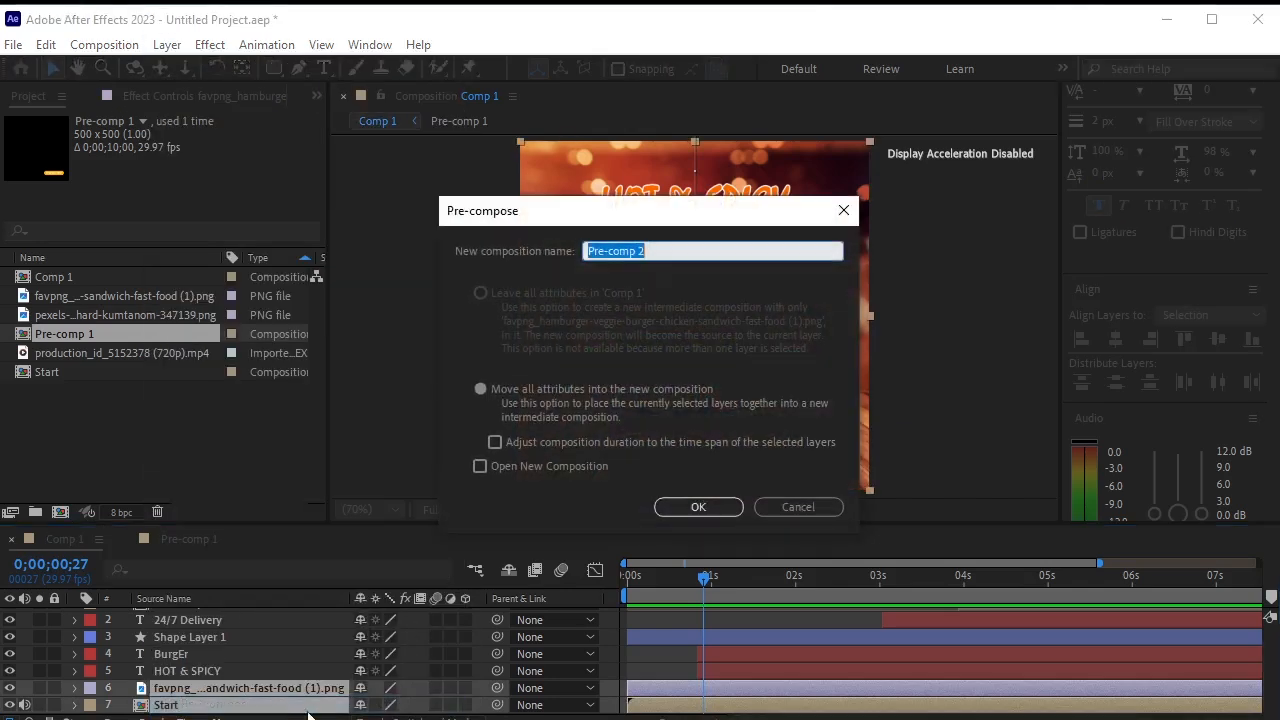
click(701, 507)
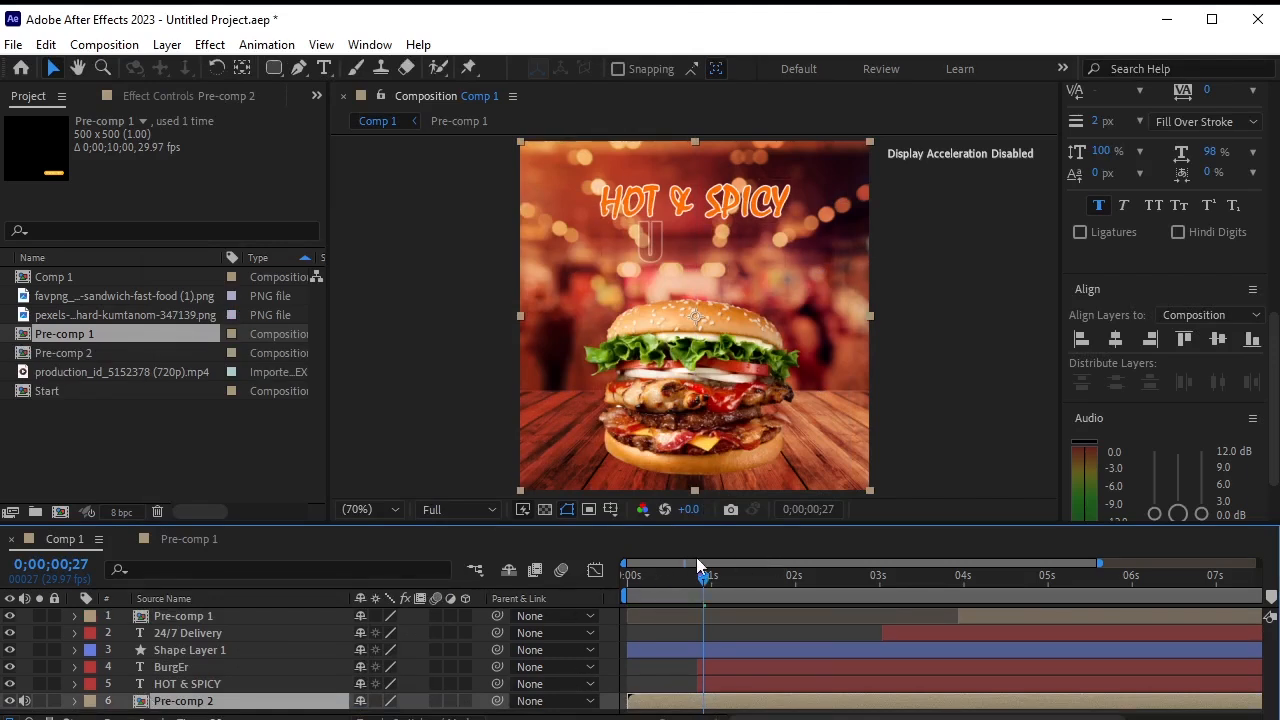
Place the current time at 0;00;00;23, the frame just before the burger lands on the table.
drag(703, 585, 691, 629)
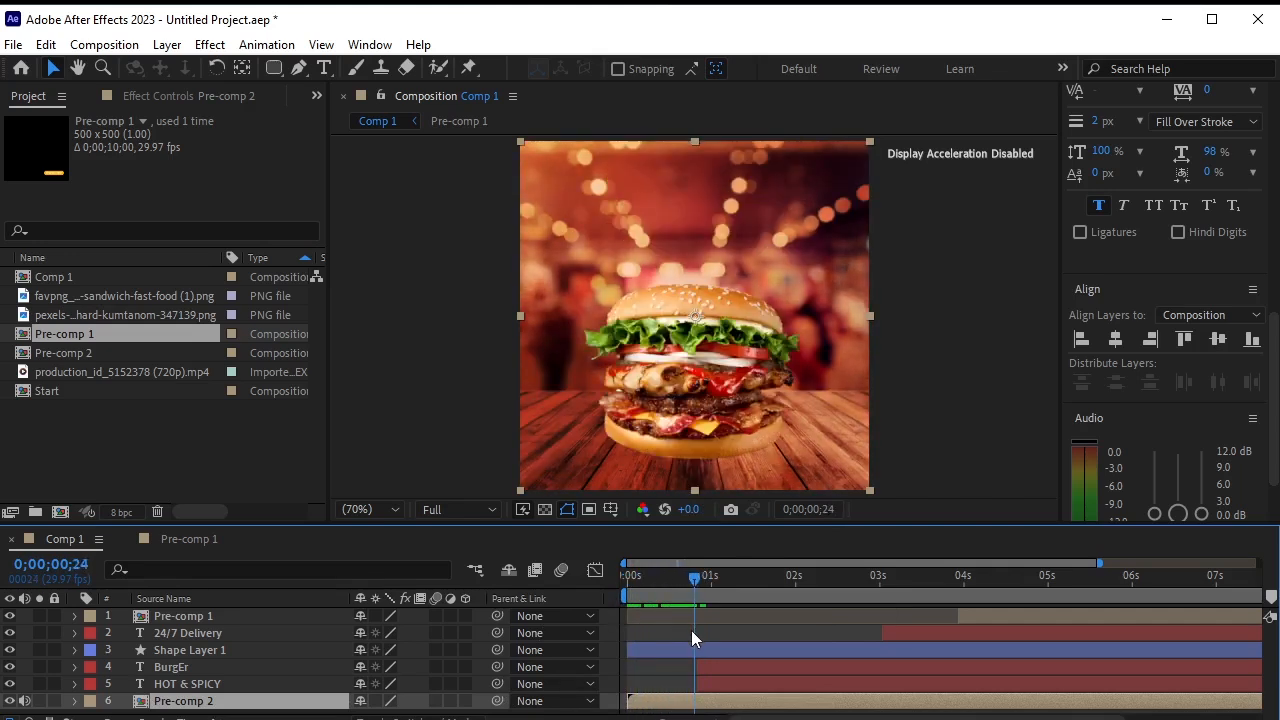
key(equal)
key(equal)
key(equal)
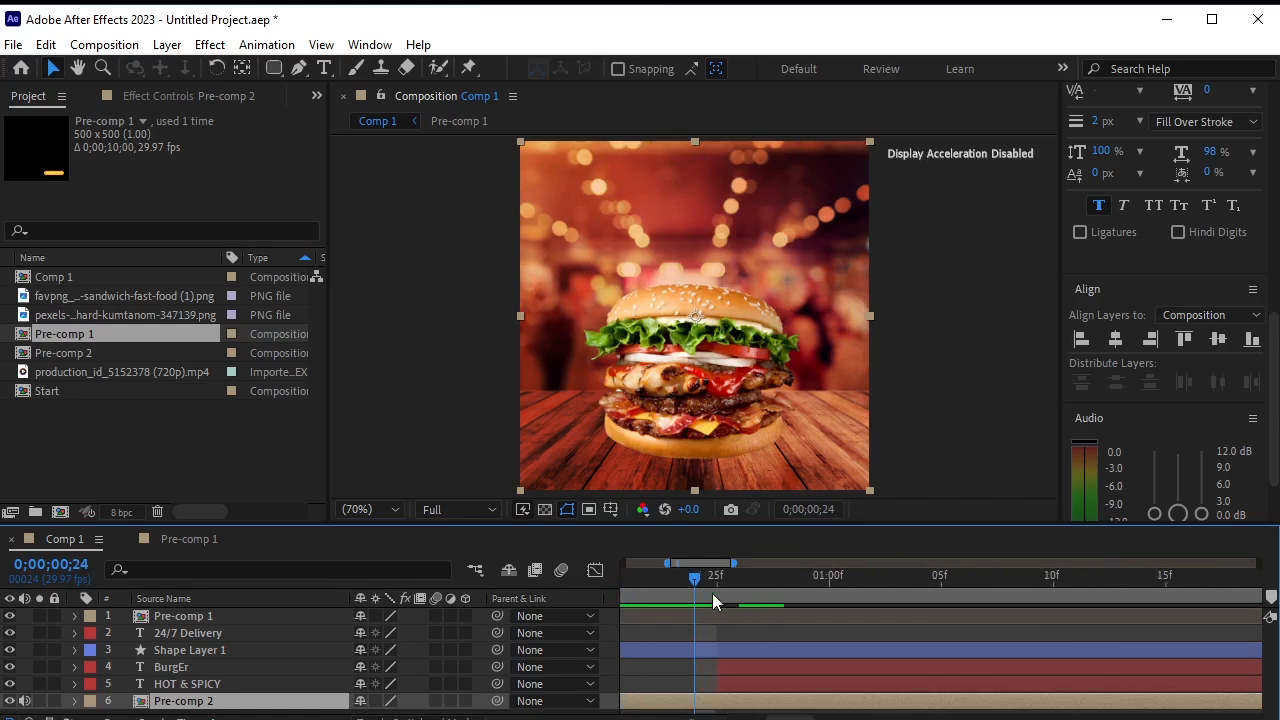
click(671, 590)
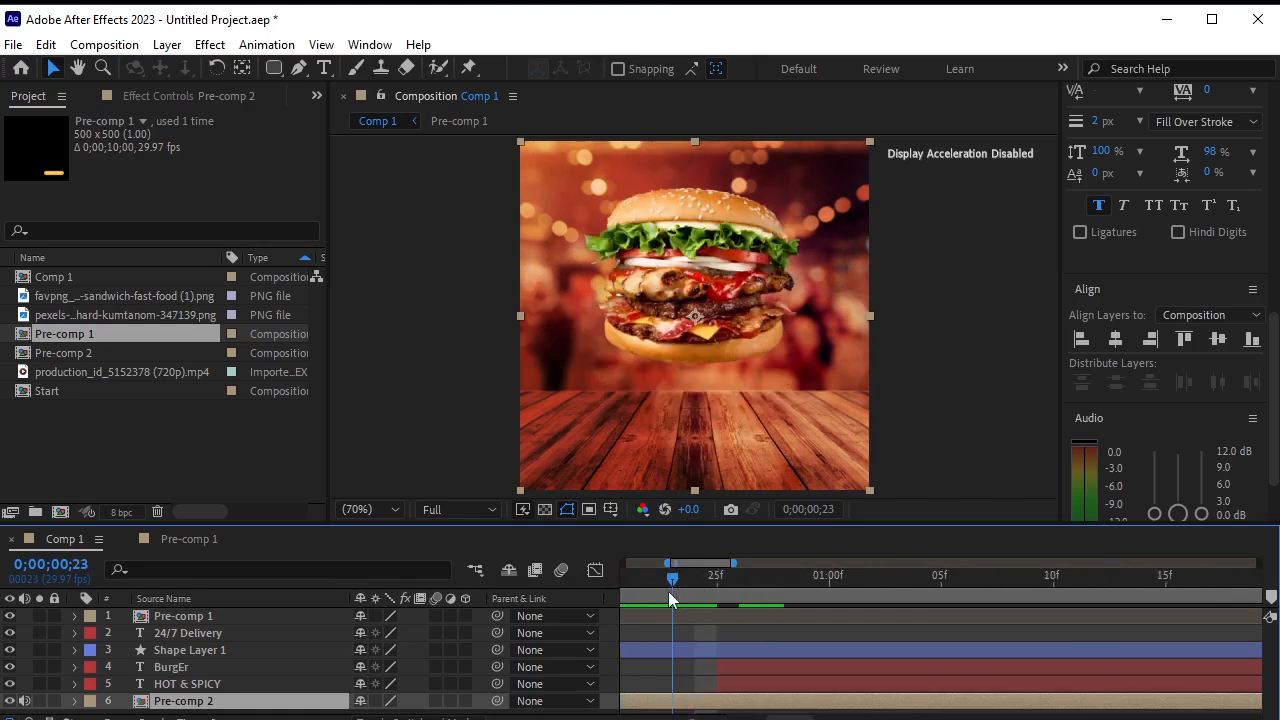
click(687, 591)
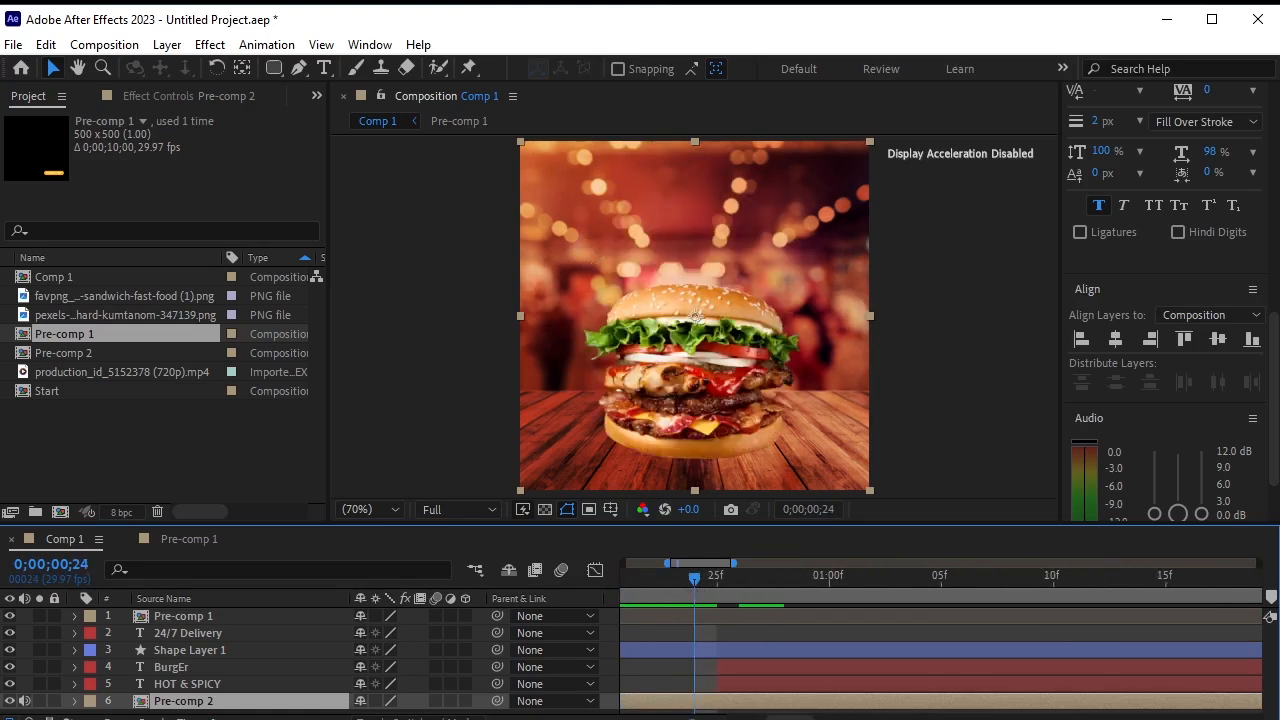
key(equal)
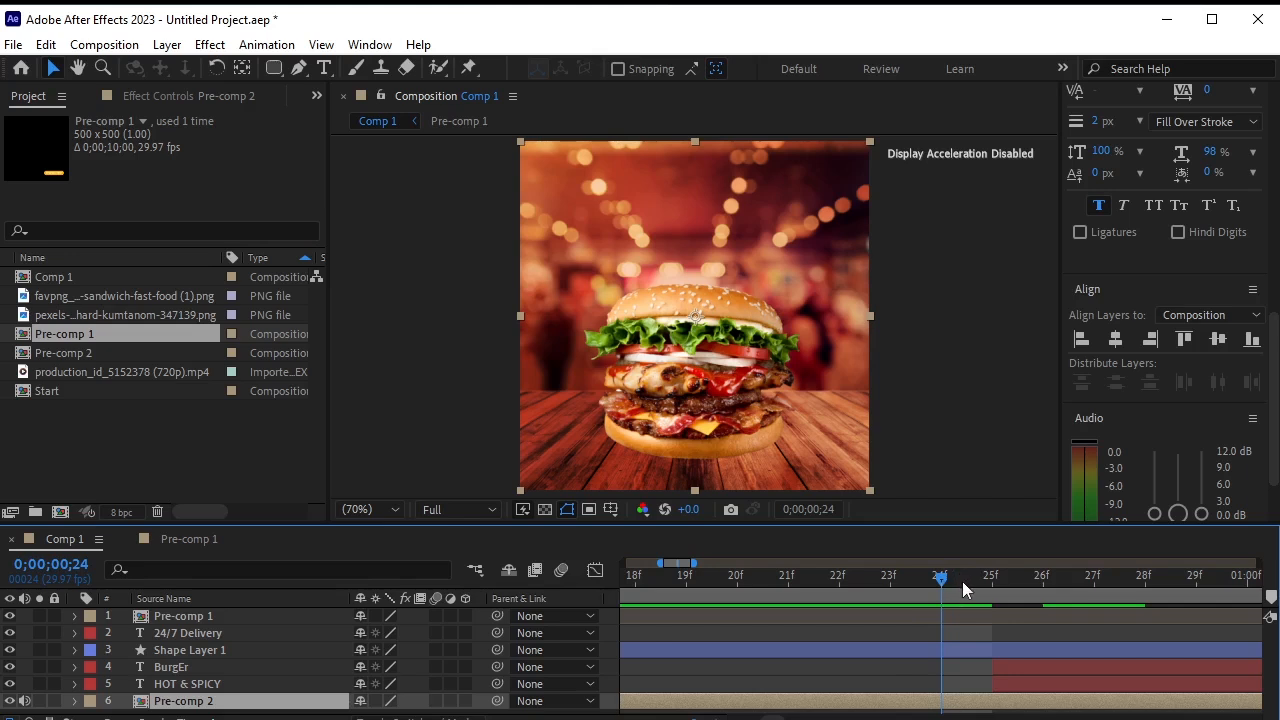
click(907, 593)
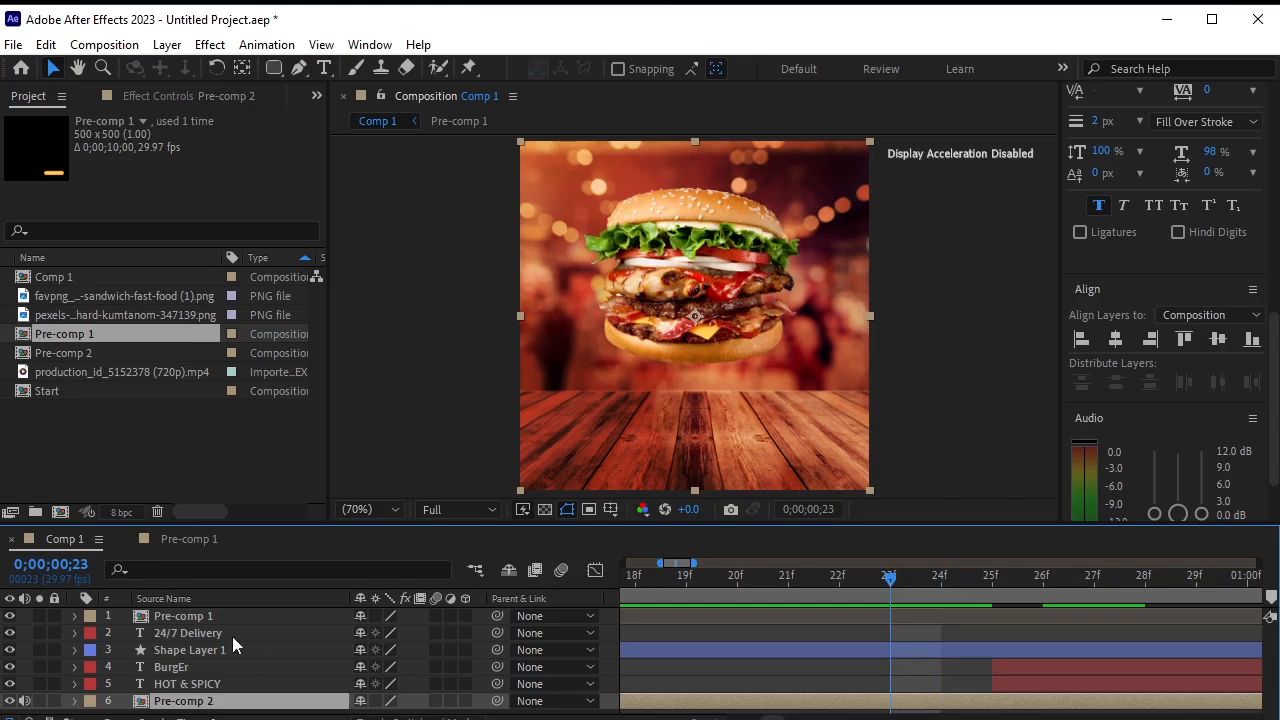
Apply a Slider Control effect to Pre-comp 2 and enable an expression on its Position property.
click(205, 46)
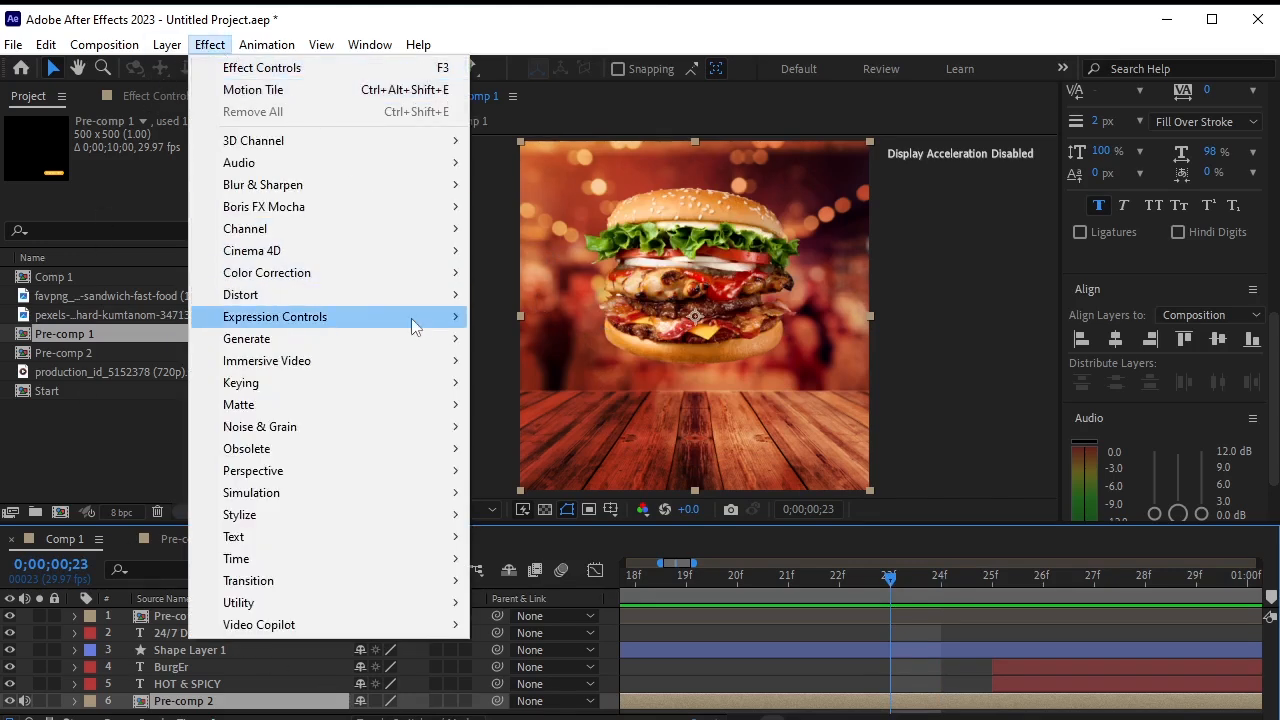
mouse_move(411, 318)
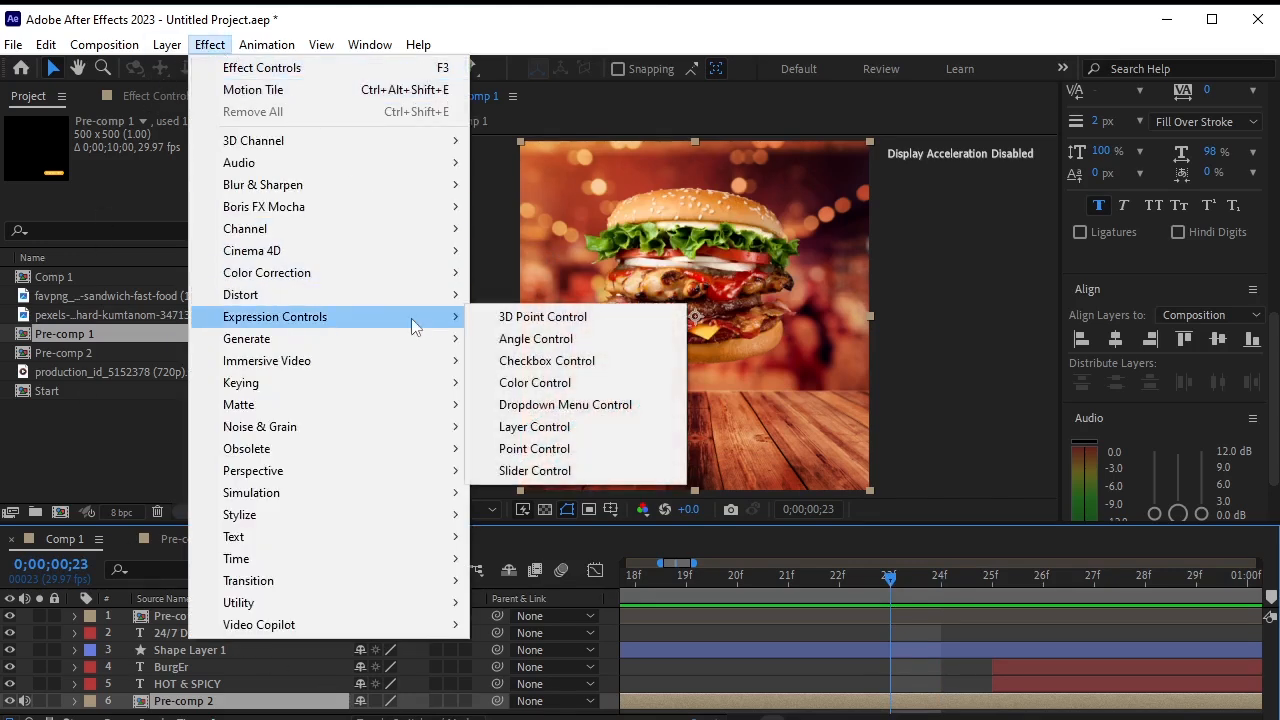
click(602, 470)
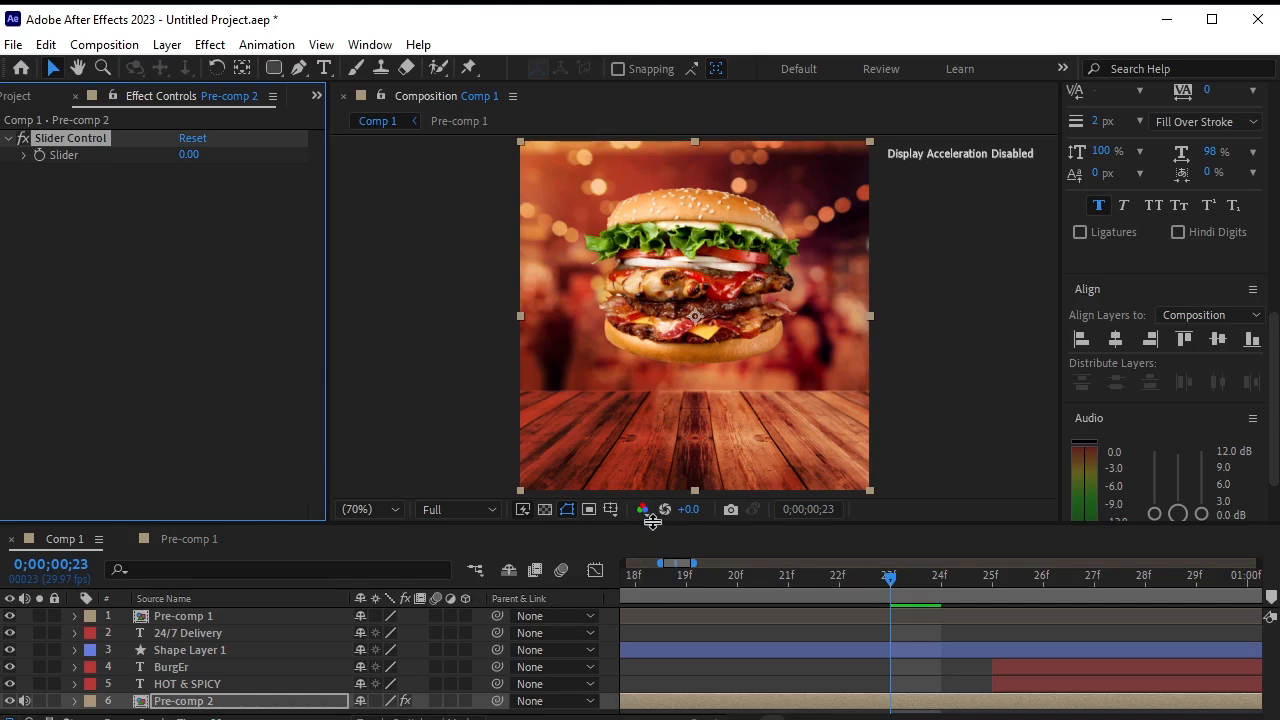
drag(652, 520, 657, 430)
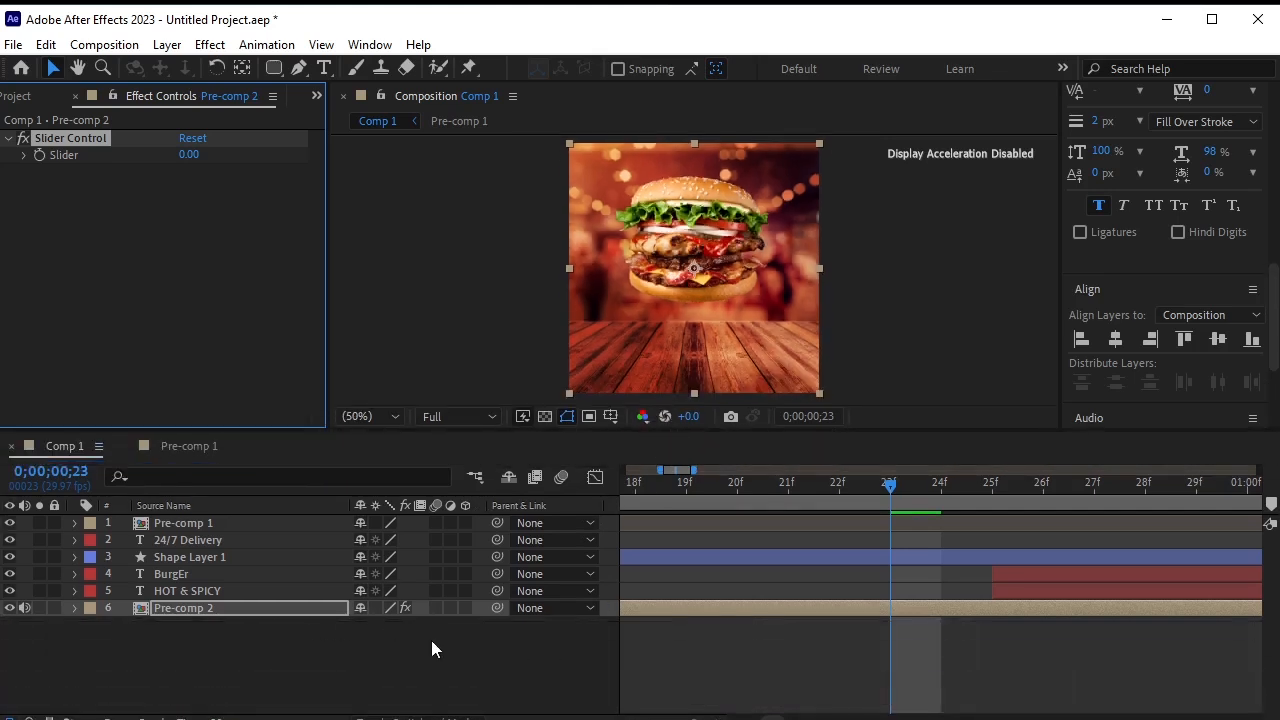
key(p)
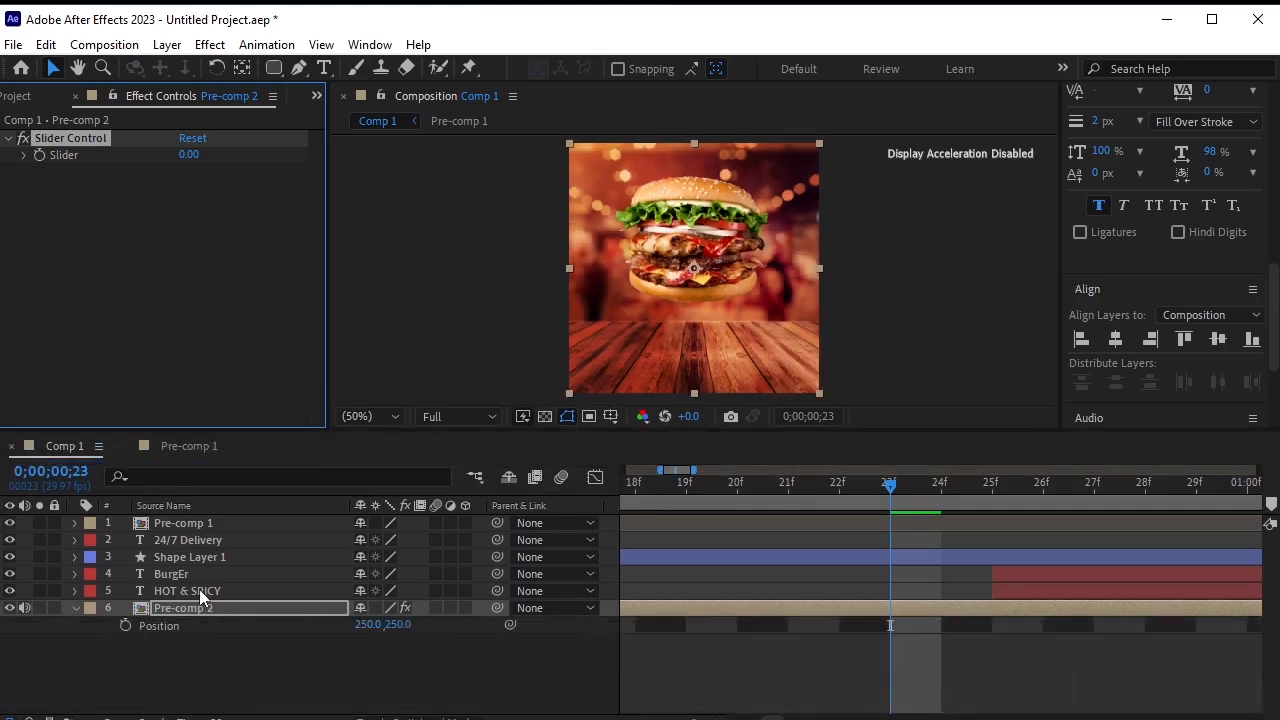
alt+click(125, 626)
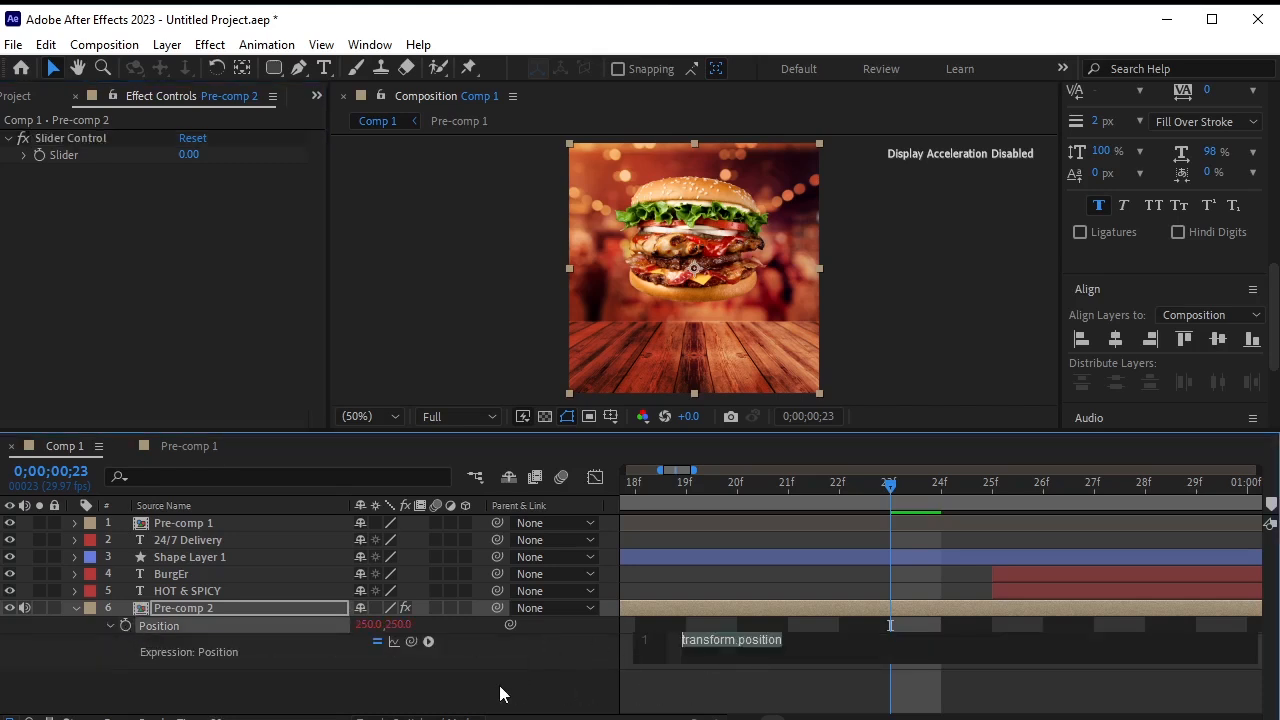
Duplicate the Slider Control effect on Pre-comp 2 and rename the original F.
click(64, 139)
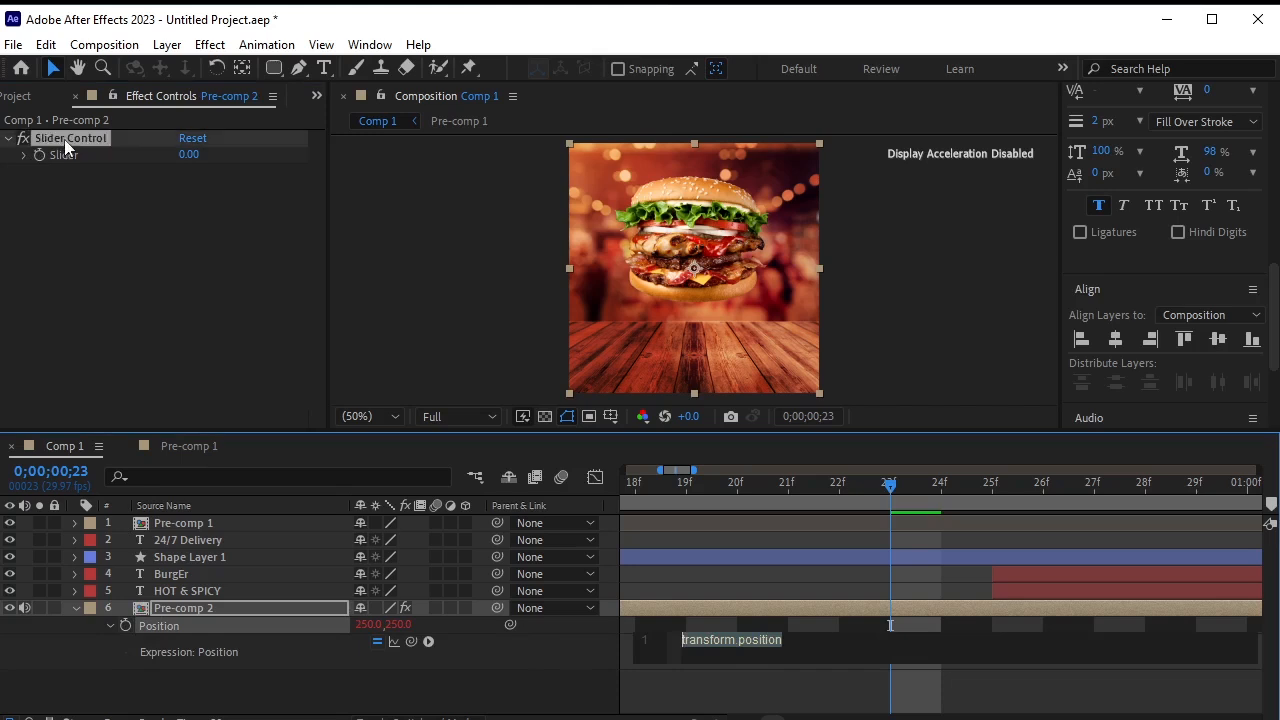
key(ctrl+d)
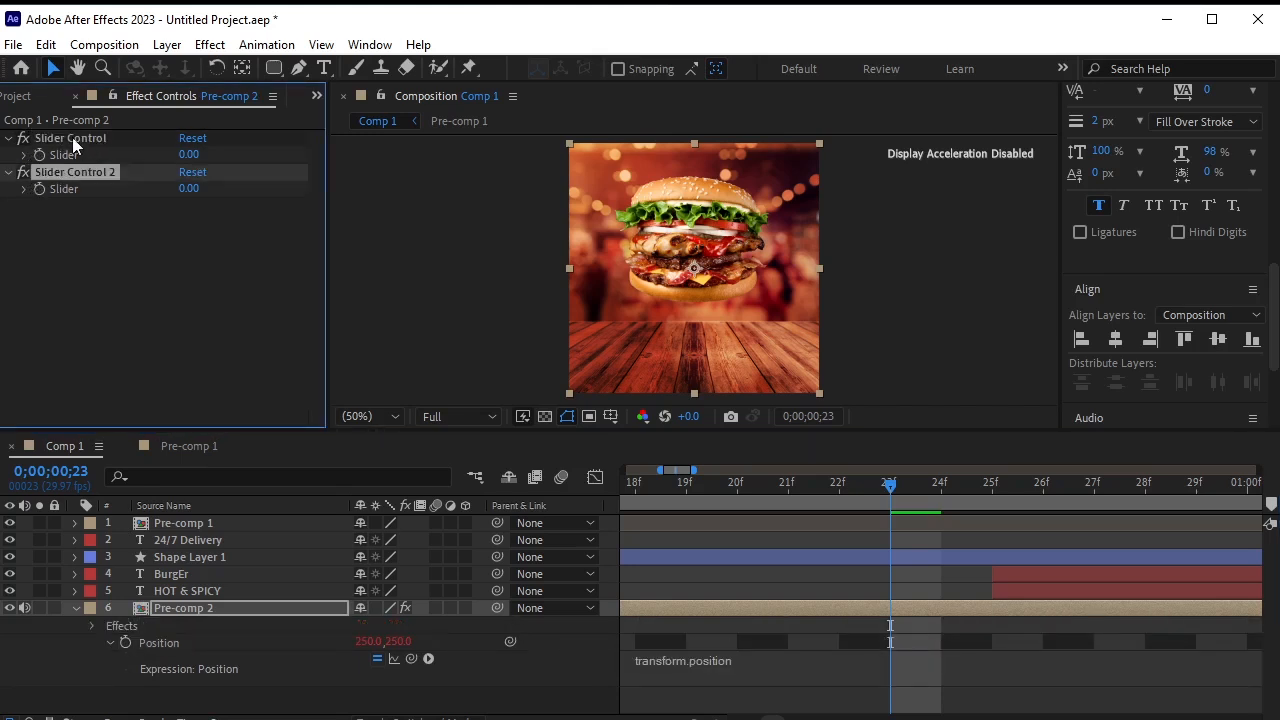
click(72, 137)
right_click(72, 140)
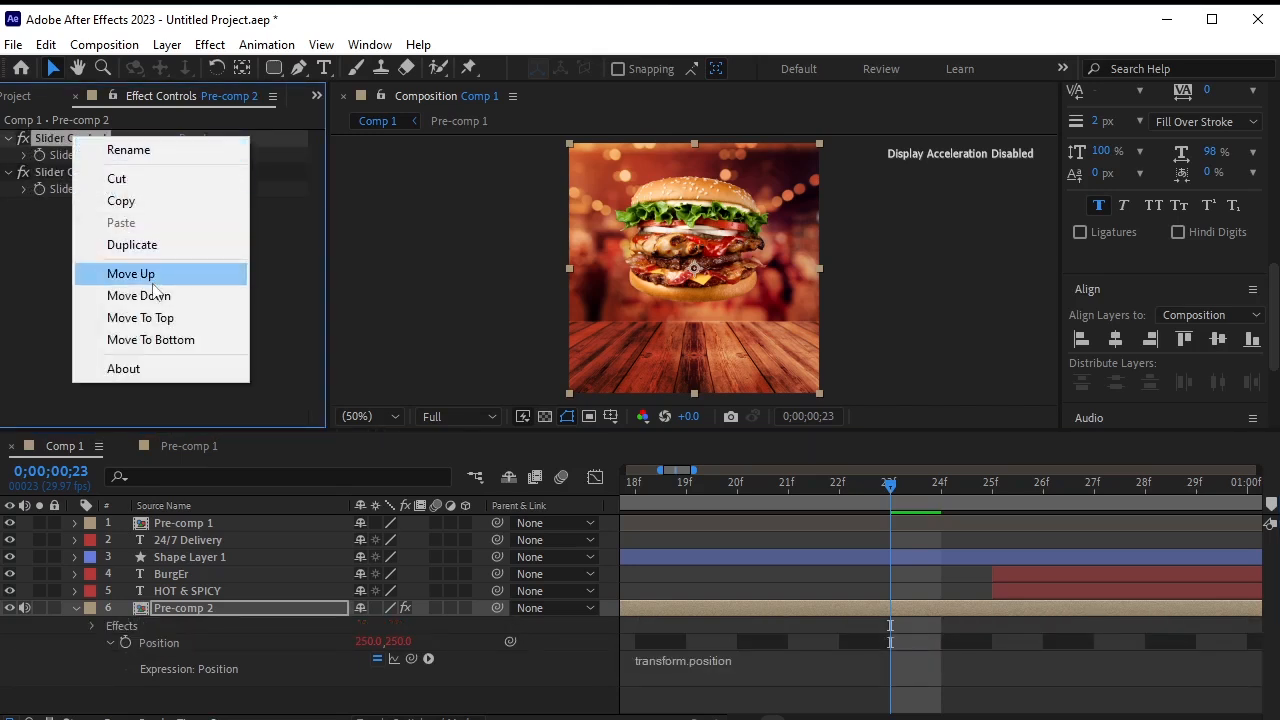
click(108, 150)
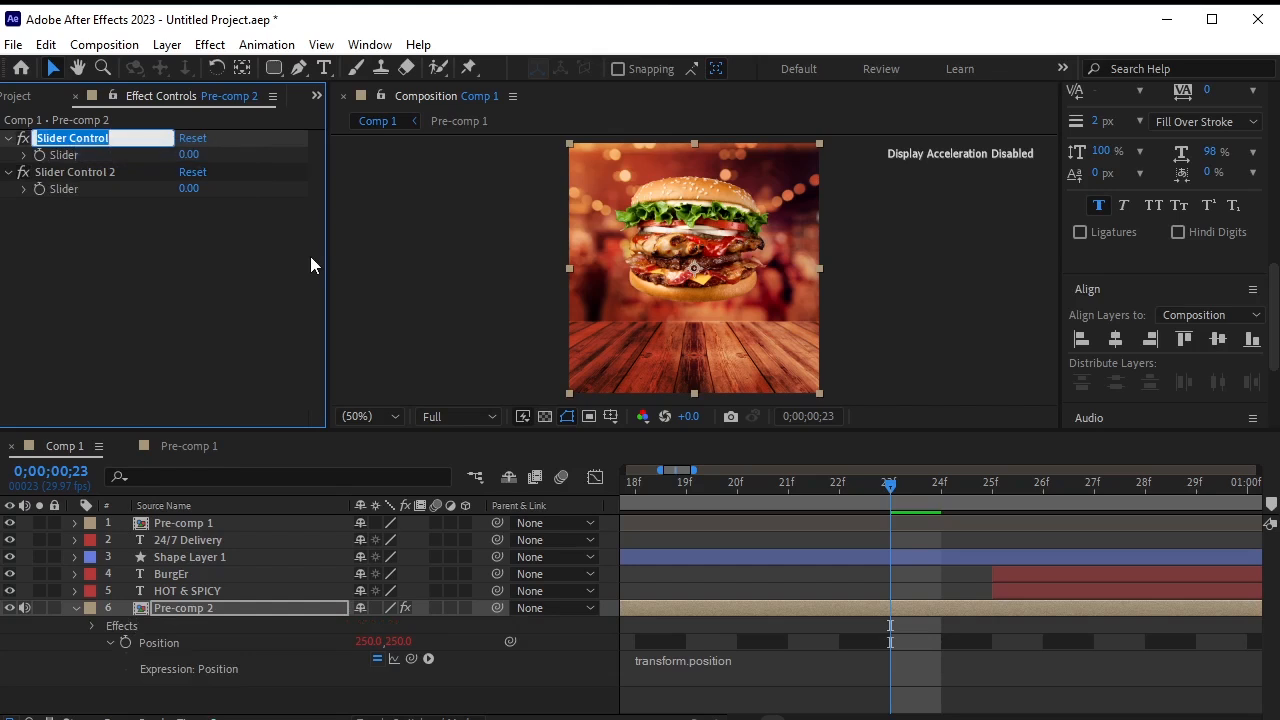
text(F)
key(Return)
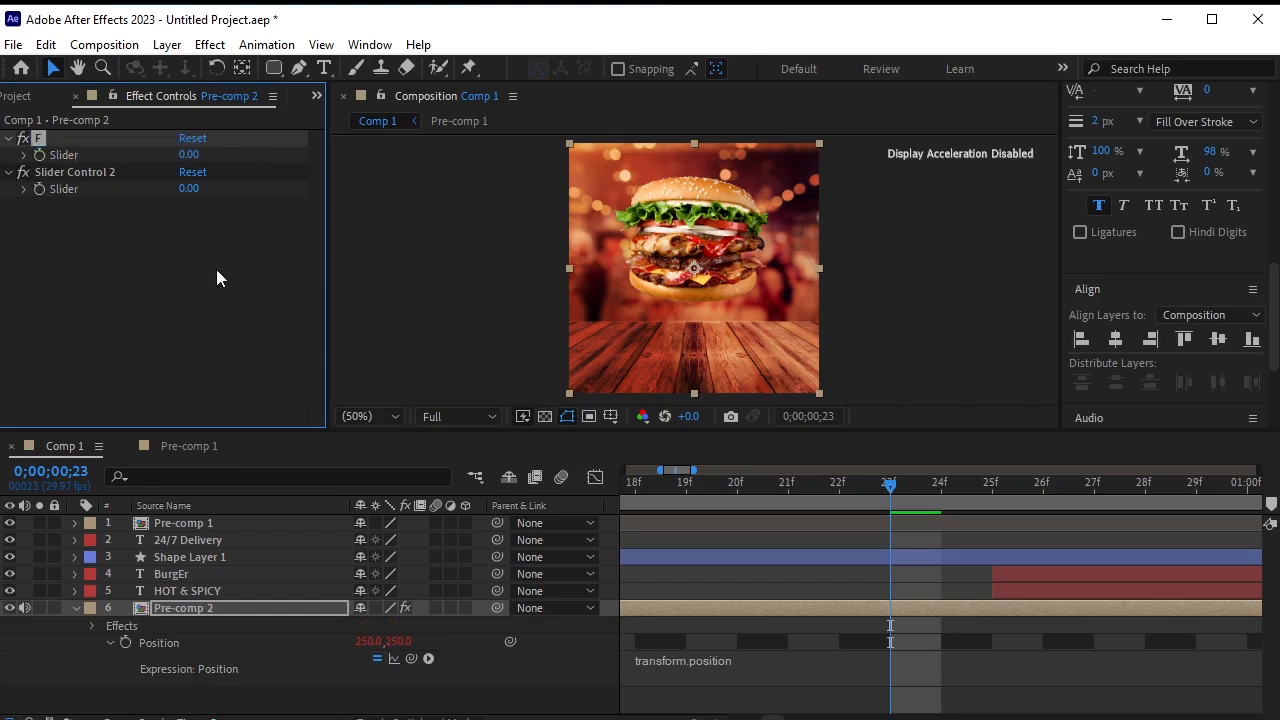
Rename the duplicated slider effect on Pre-comp 2 as A.
right_click(98, 172)
click(145, 186)
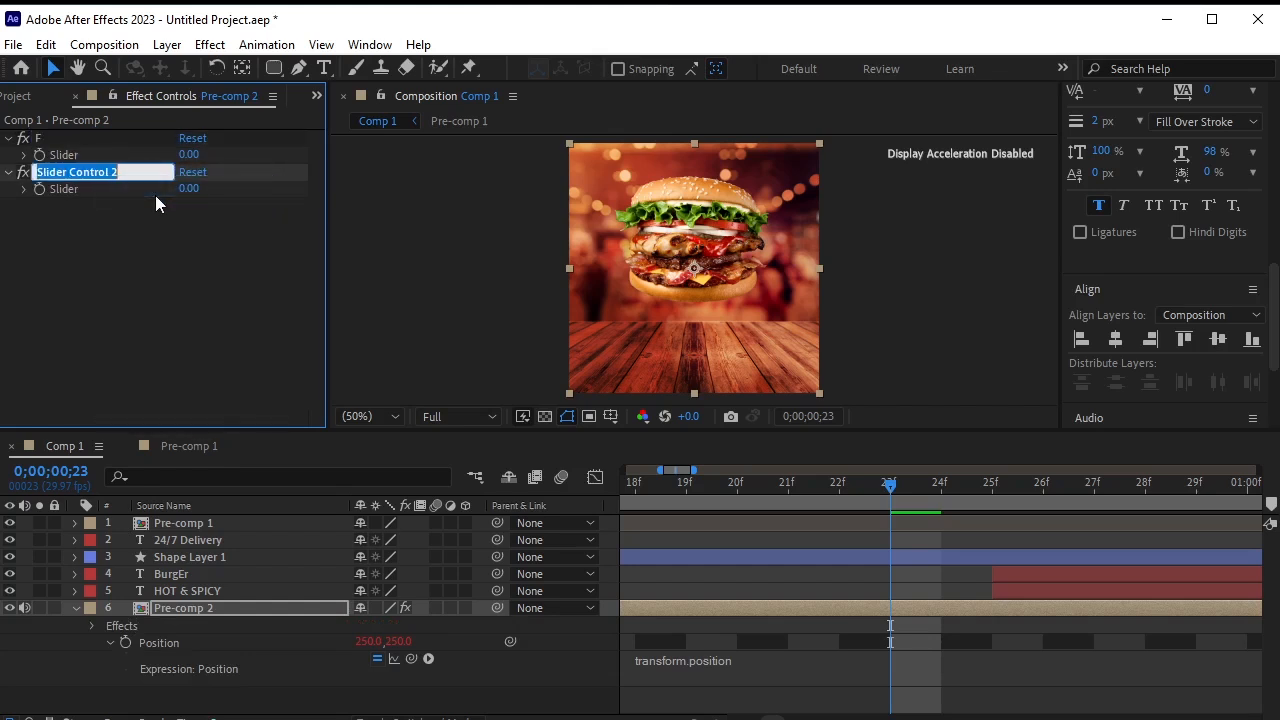
text(a)
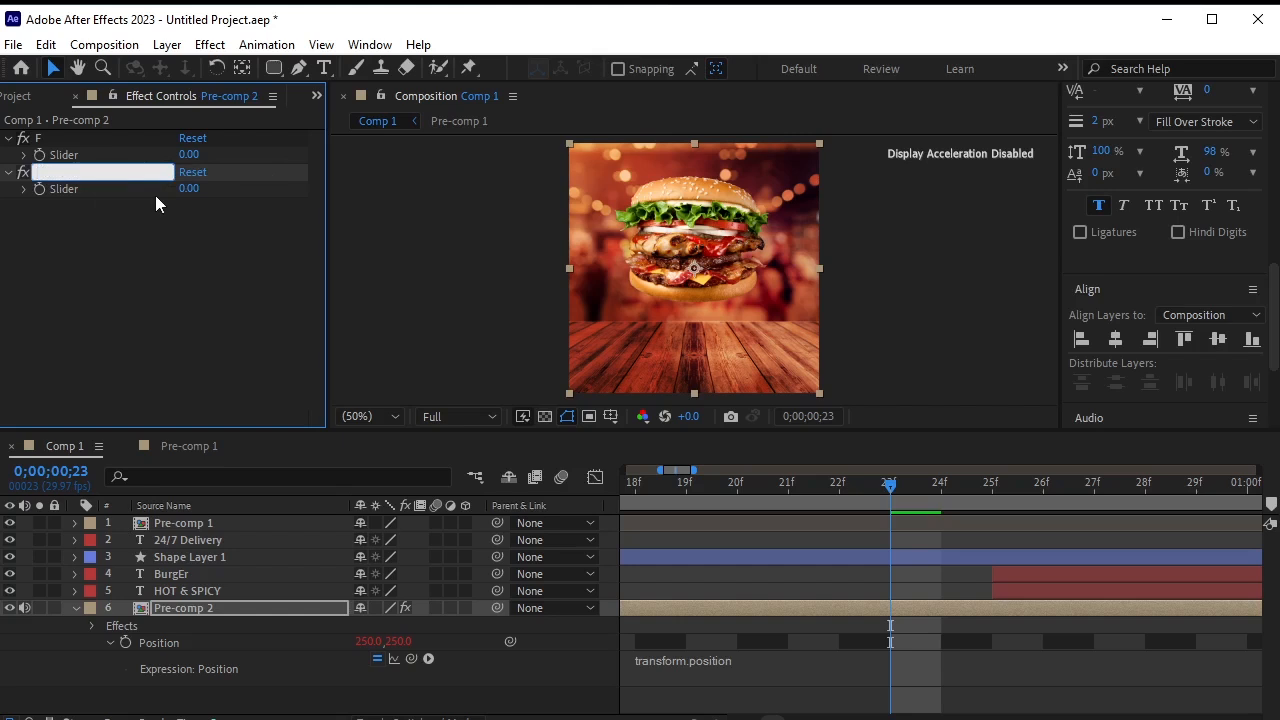
text(A)
key(Return)
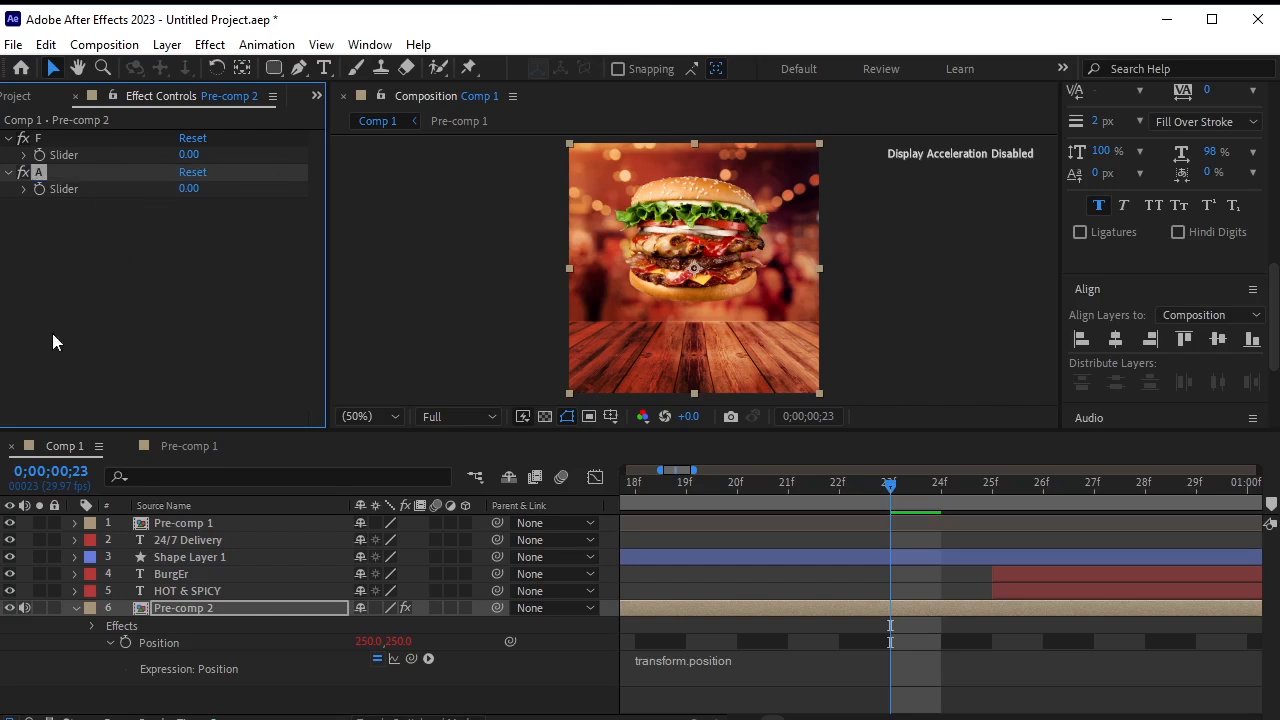
Replace Pre-comp 2's Position expression with wiggle(effect("F")("Slider"),effect("A")("Slider")), linking both arguments to their sliders.
click(180, 641)
click(635, 681)
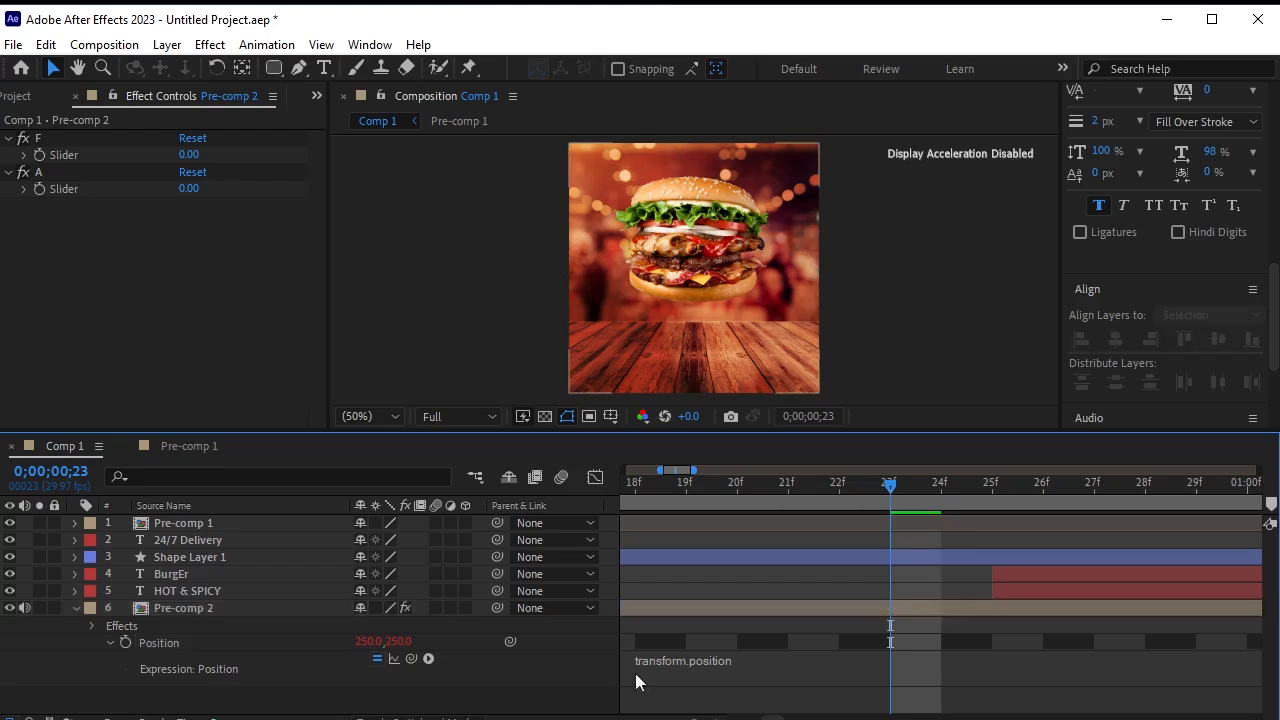
click(757, 657)
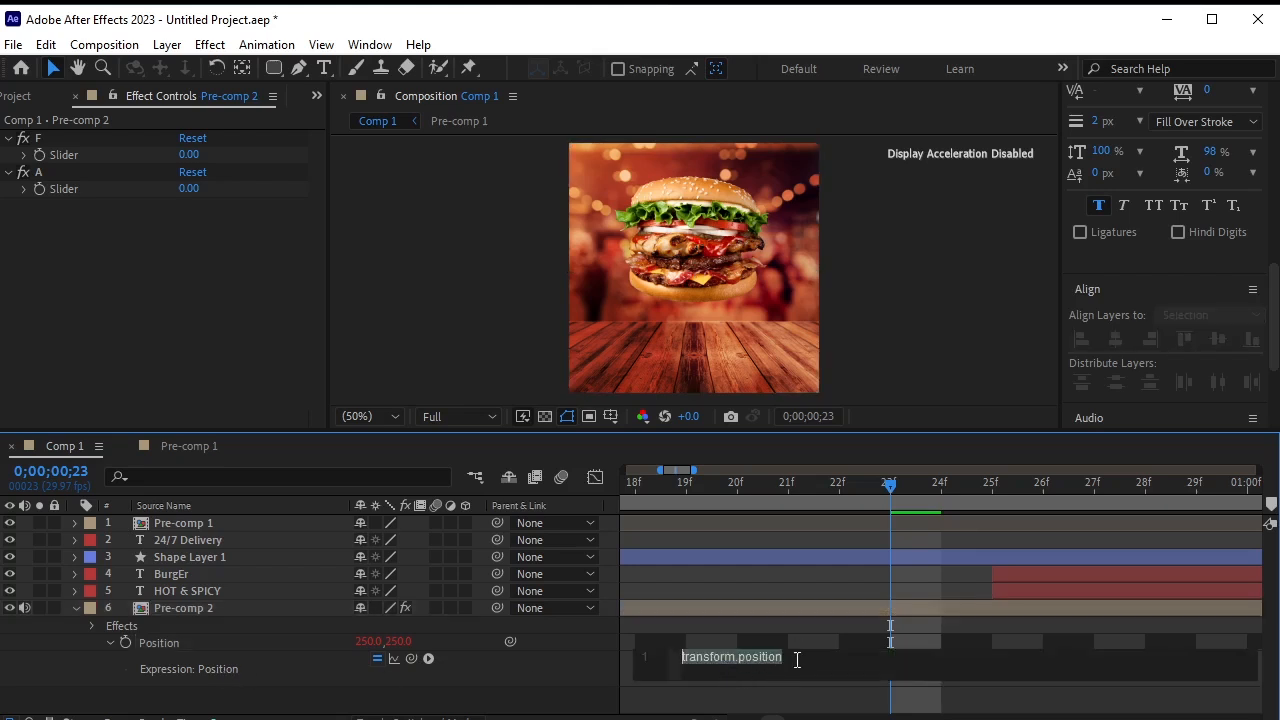
text(w)
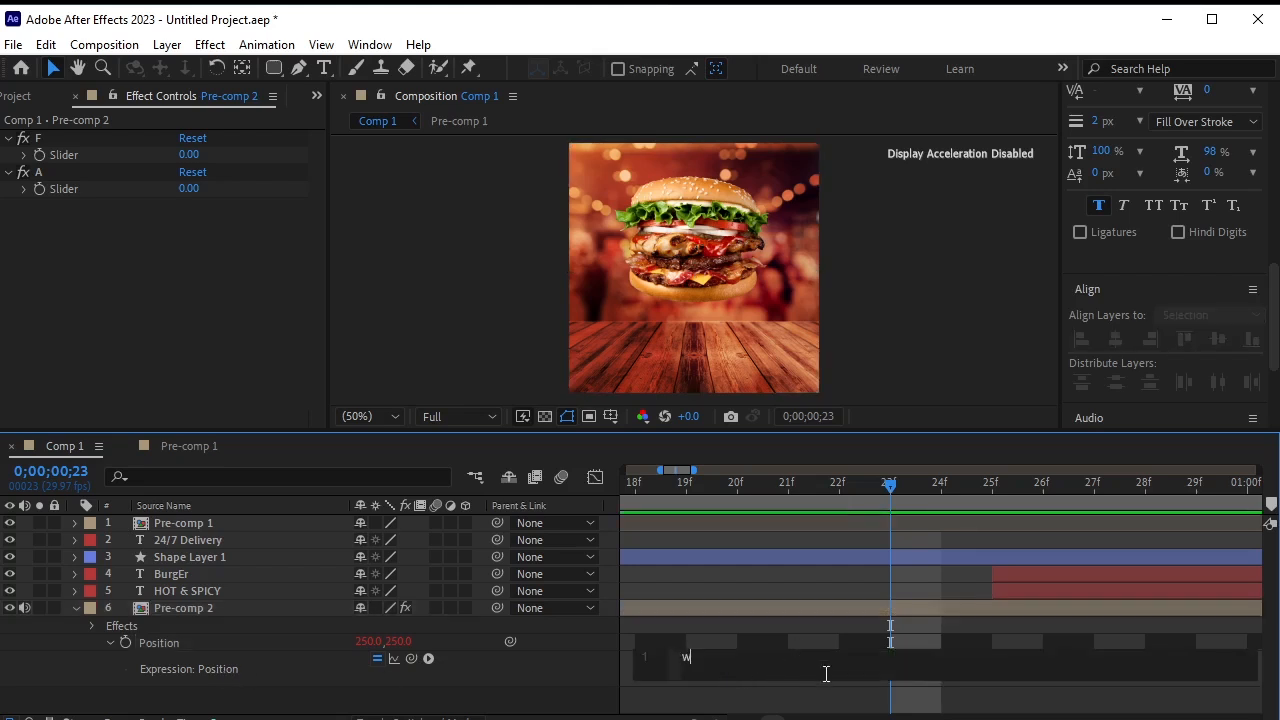
text(igg)
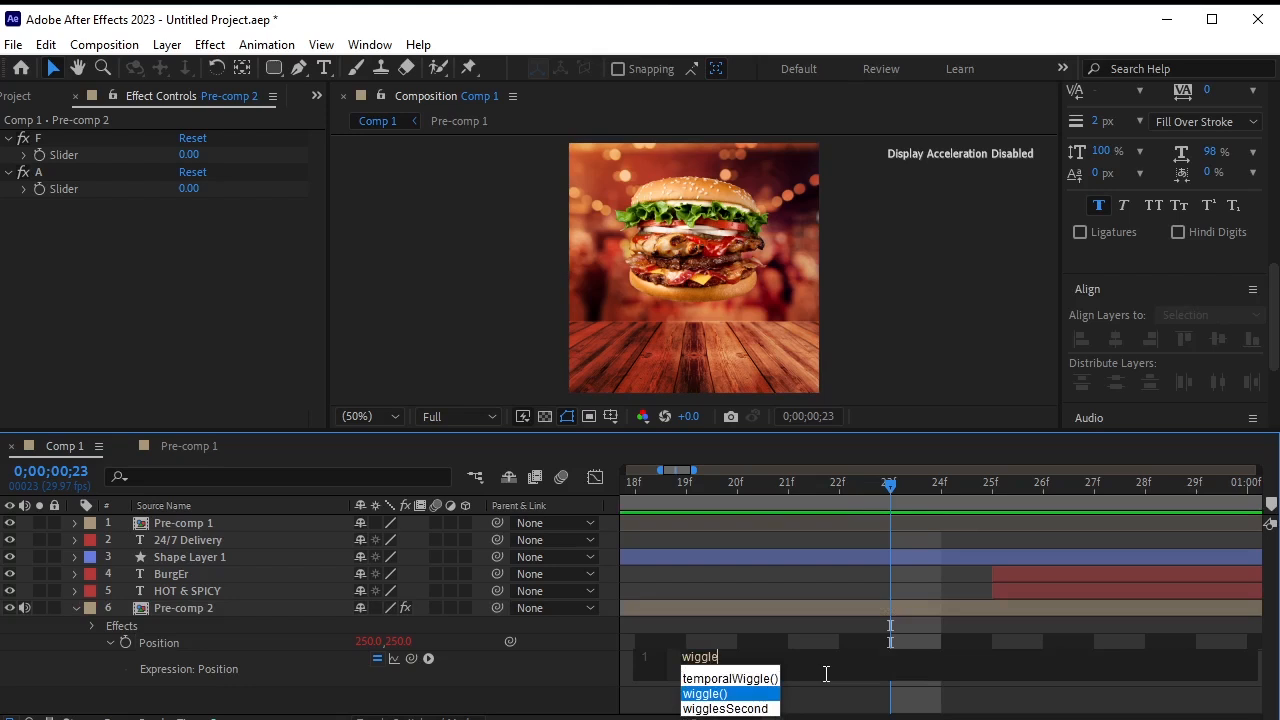
text(le)
key(Return)
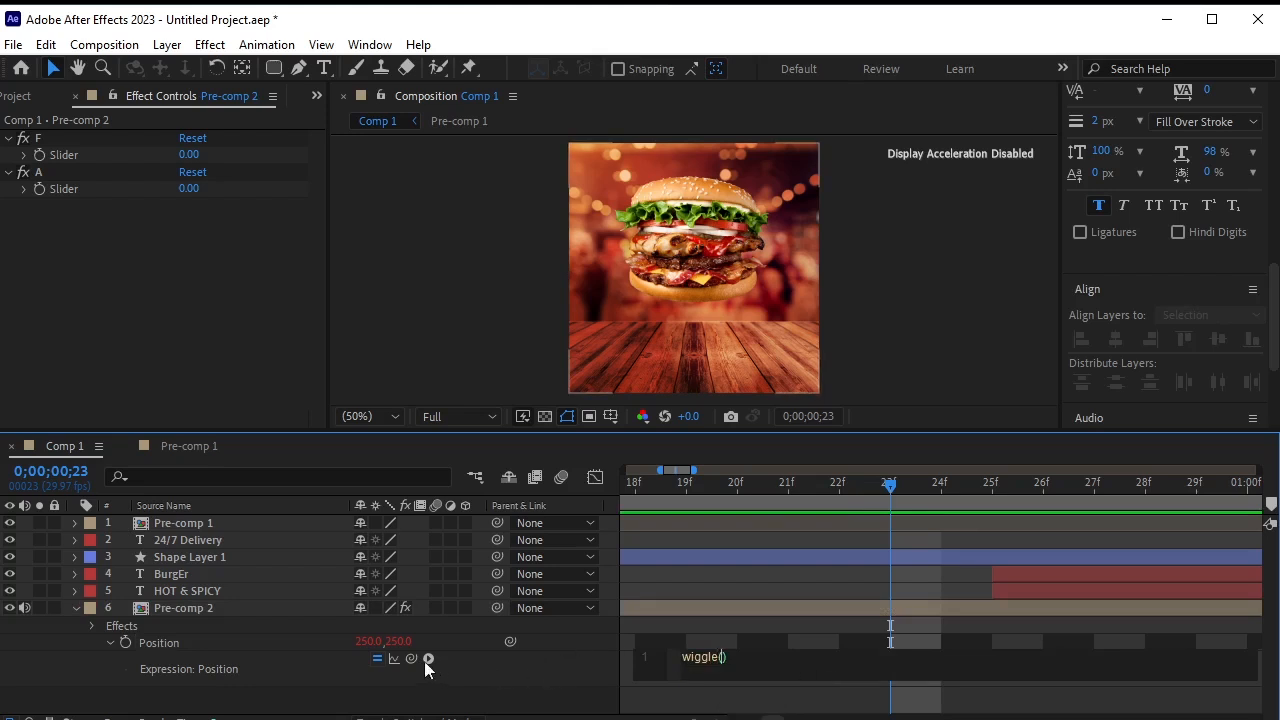
drag(410, 658, 146, 156)
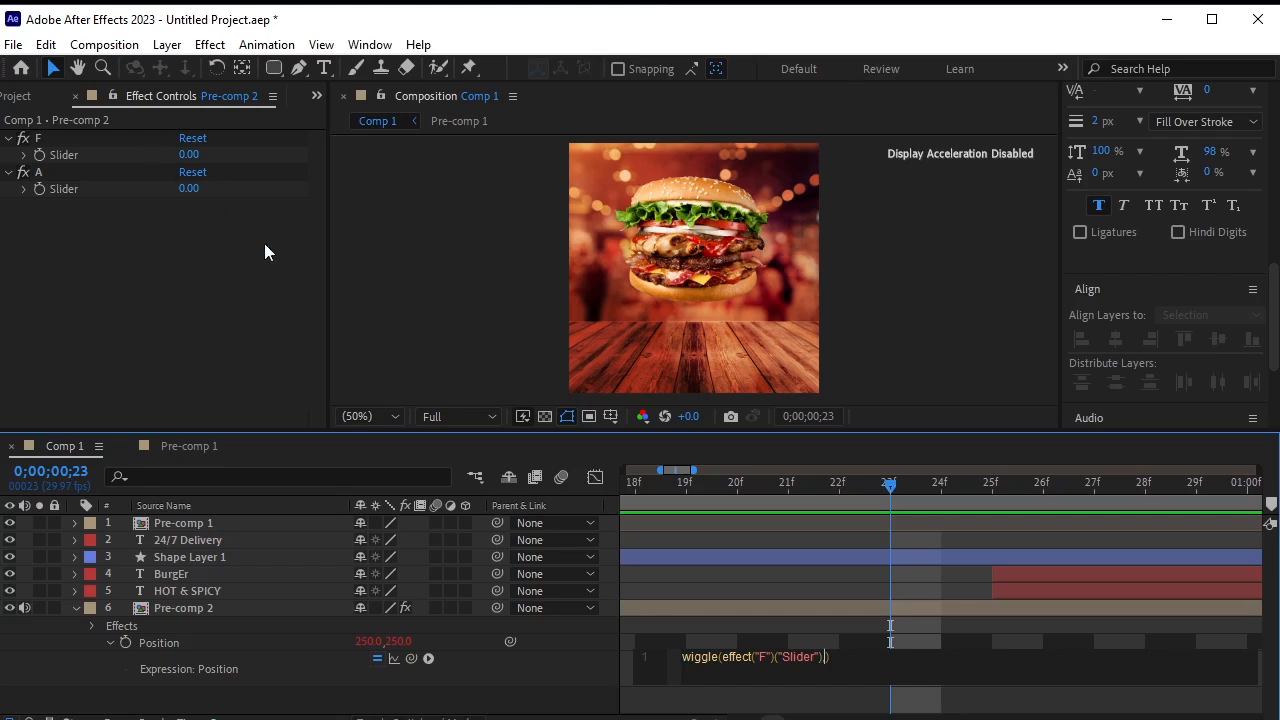
drag(484, 617, 73, 188)
text()("Slider")))
click(533, 705)
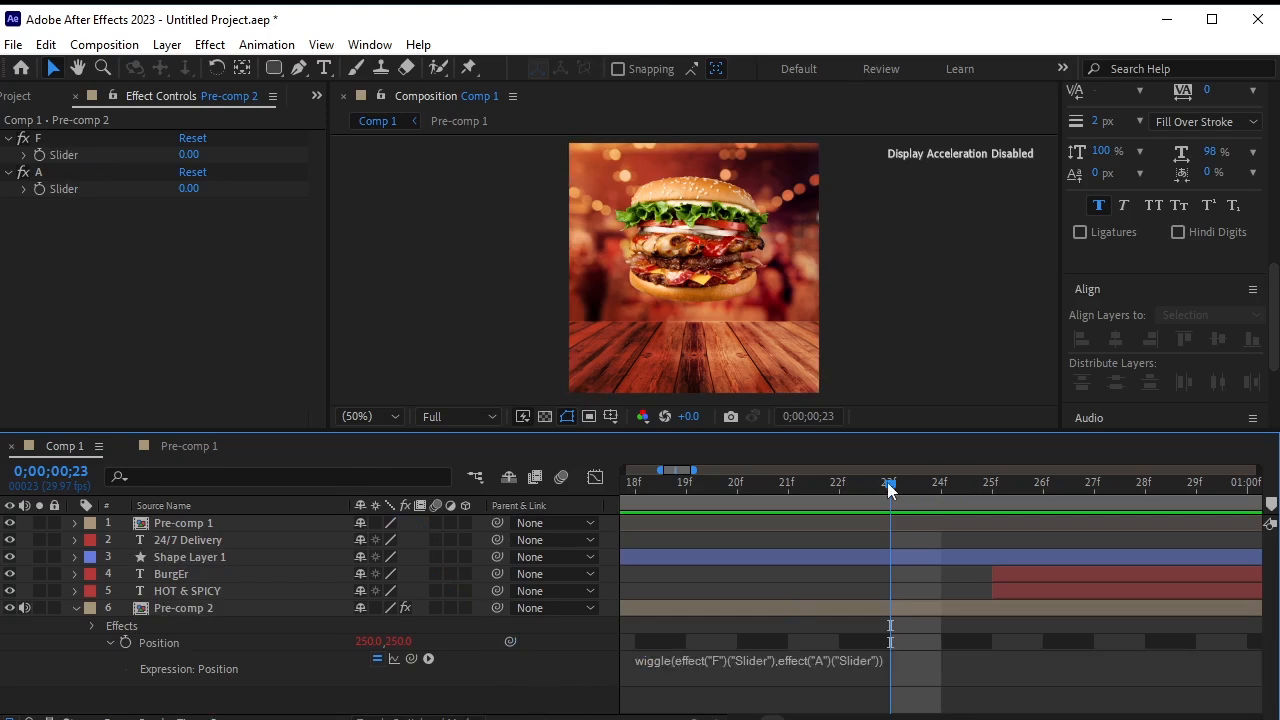
Return the current time to 0;00;00;23 and set the first keyframe there for the A slider.
drag(889, 487, 620, 517)
key(h)
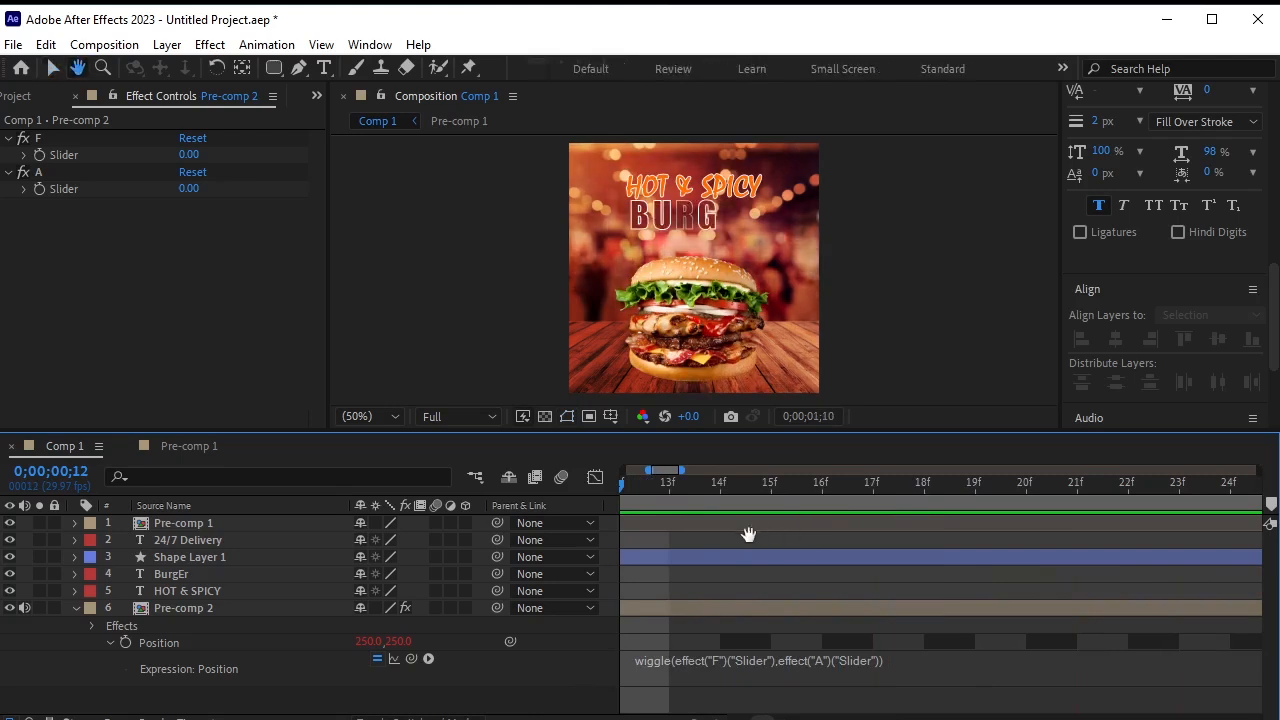
key(minus)
key(minus)
key(minus)
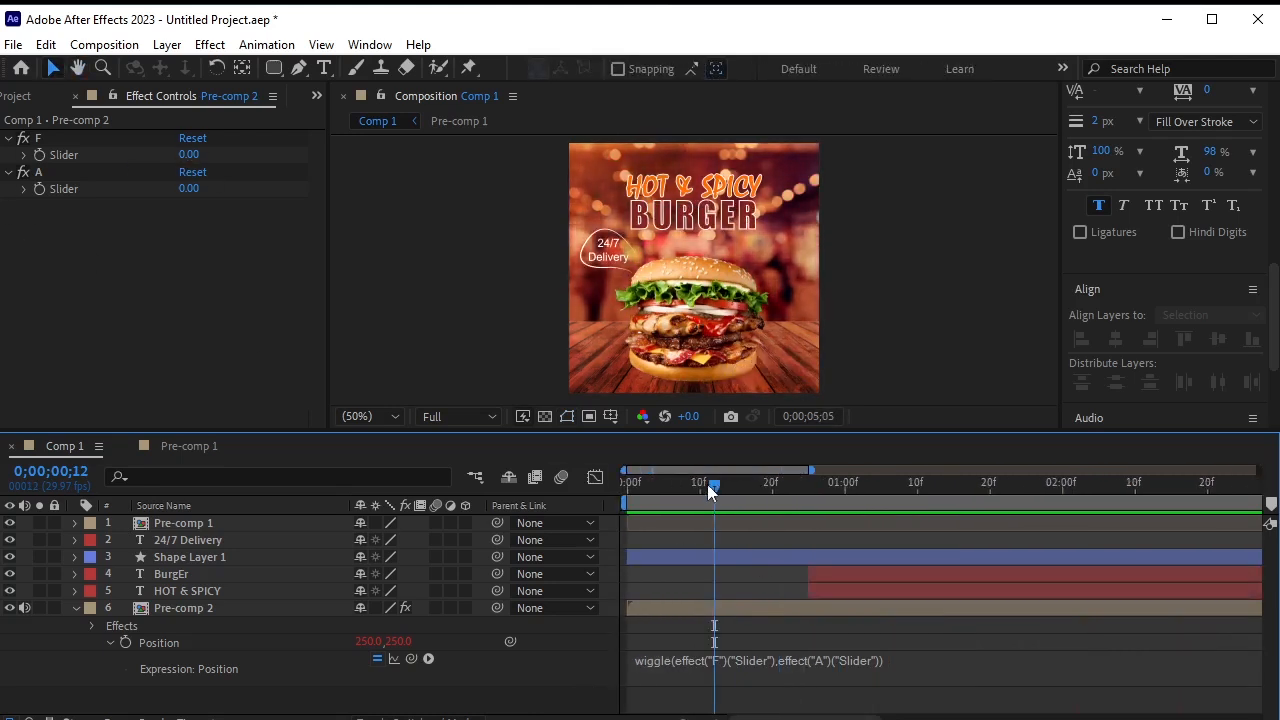
mouse_move(707, 484)
mouse_down()
mouse_move(681, 495)
mouse_move(697, 500)
mouse_up()
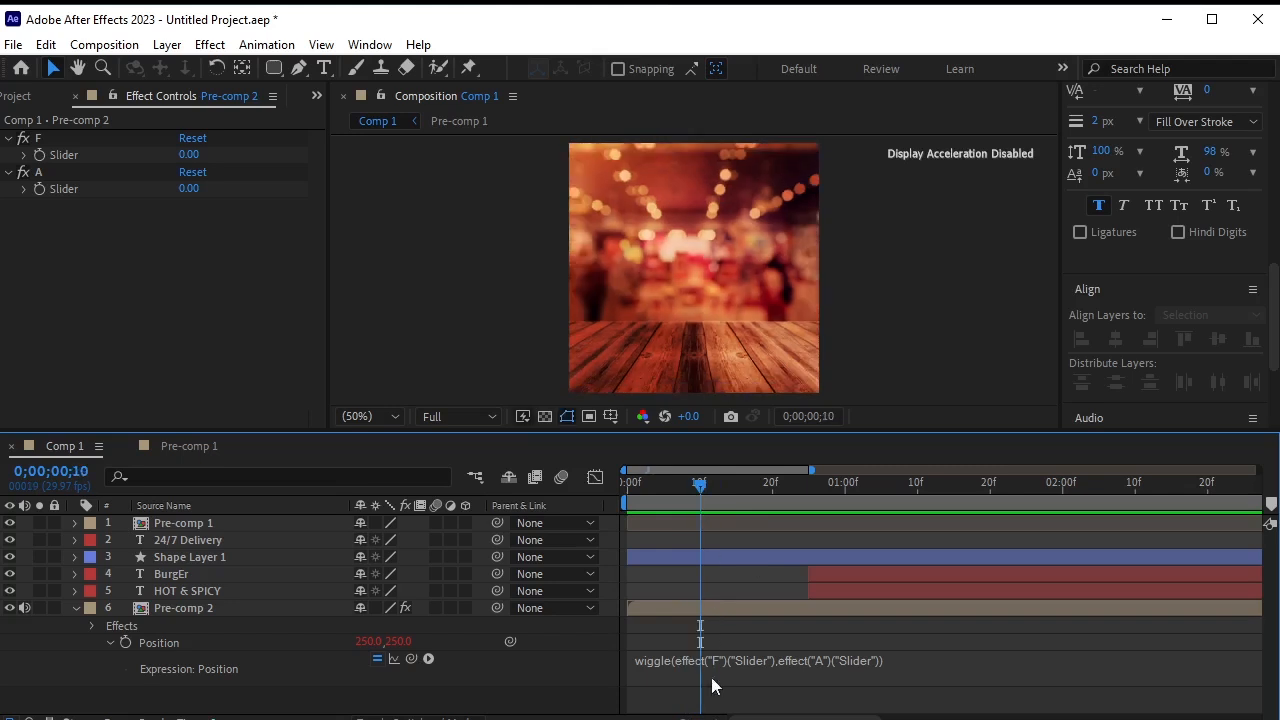
key(equal)
key(equal)
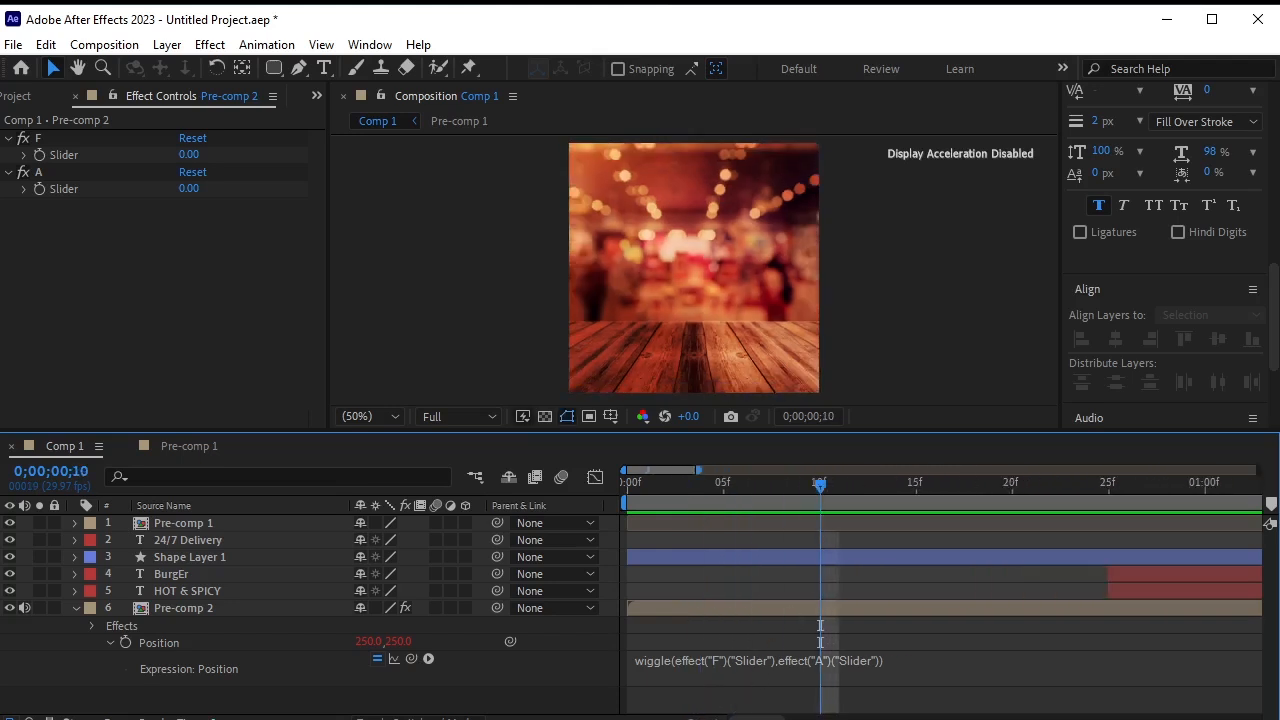
key(equal)
key(equal)
drag(956, 482, 1139, 497)
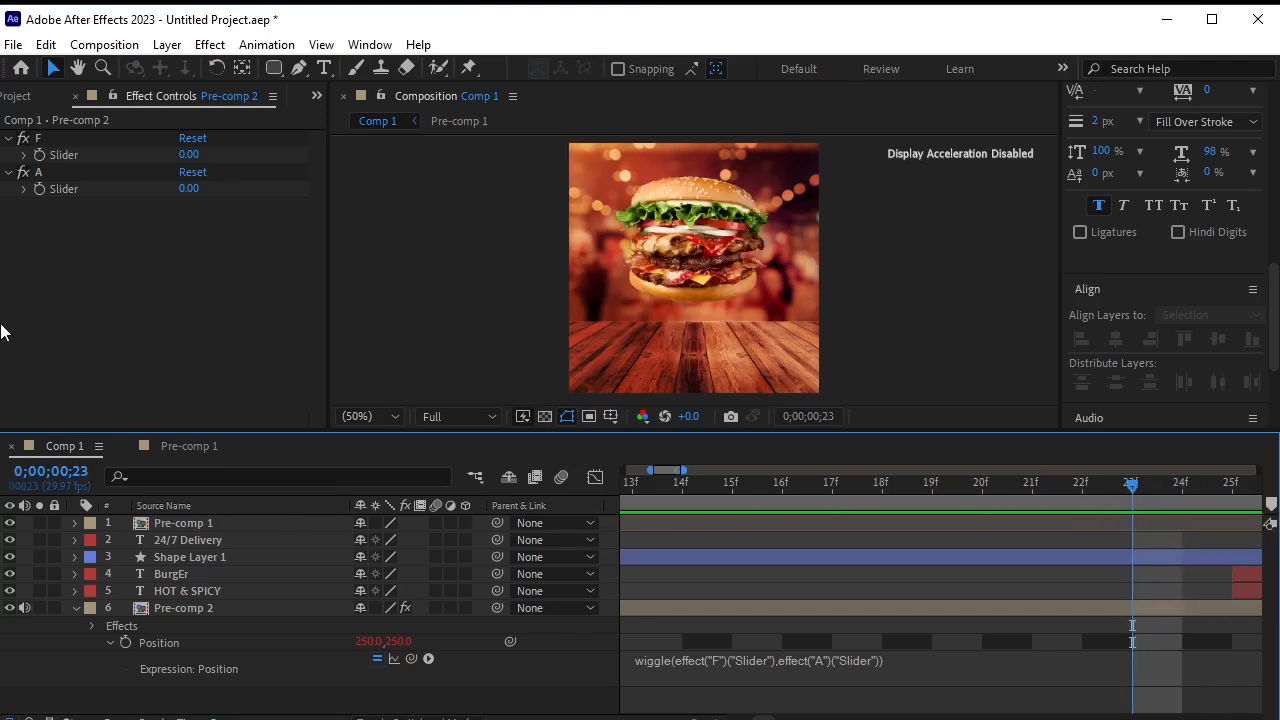
click(35, 188)
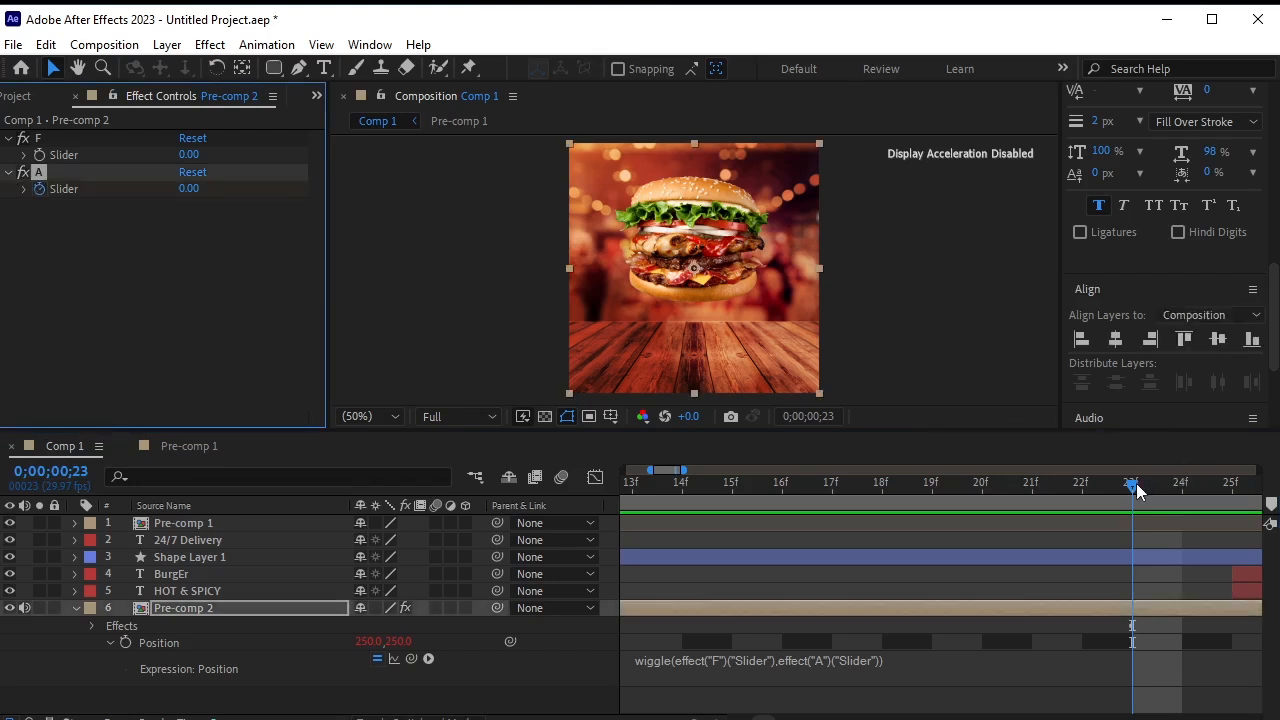
Show only Pre-comp 2's keyframed properties and add an A slider keyframe at 0;00;00;23.
drag(1136, 484, 1180, 493)
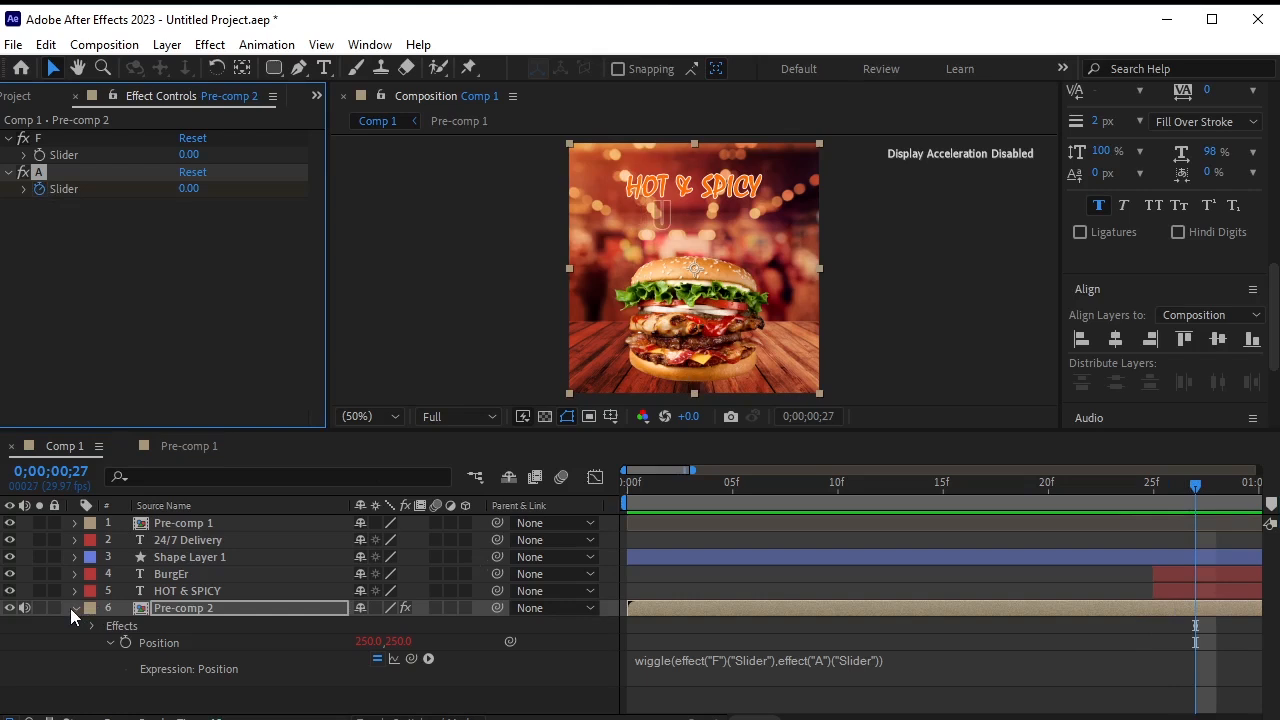
click(73, 608)
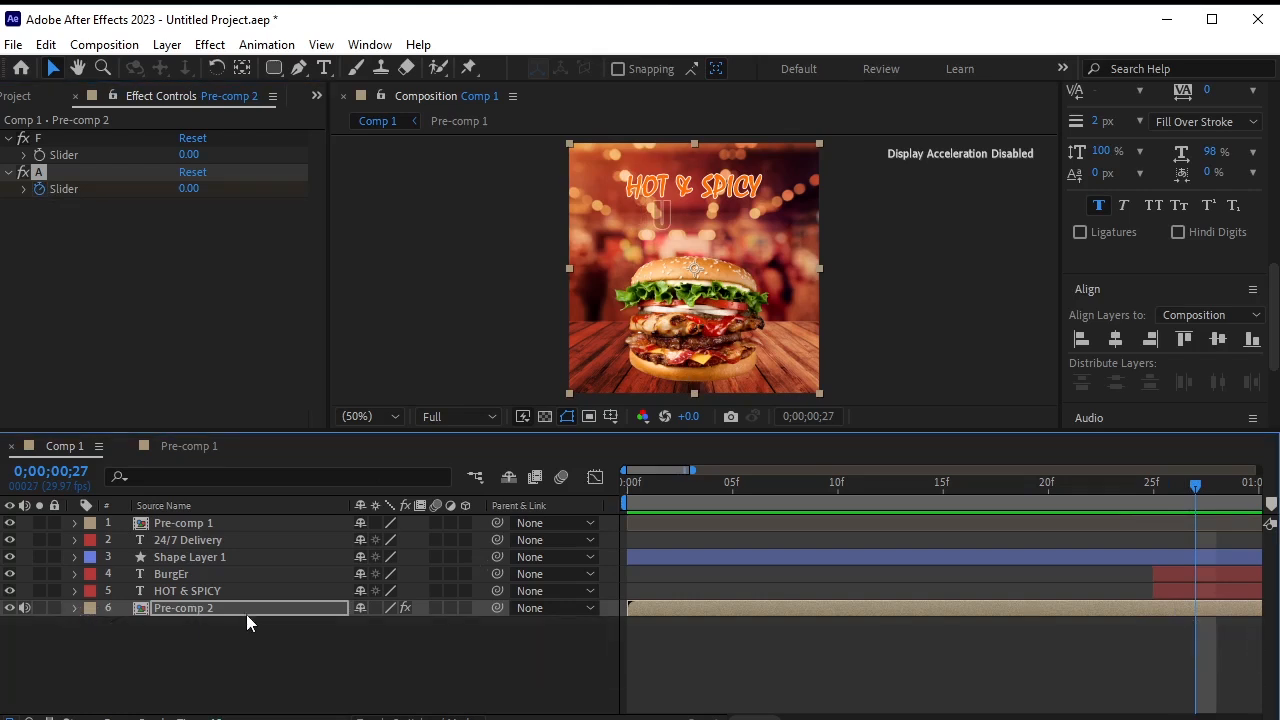
key(u)
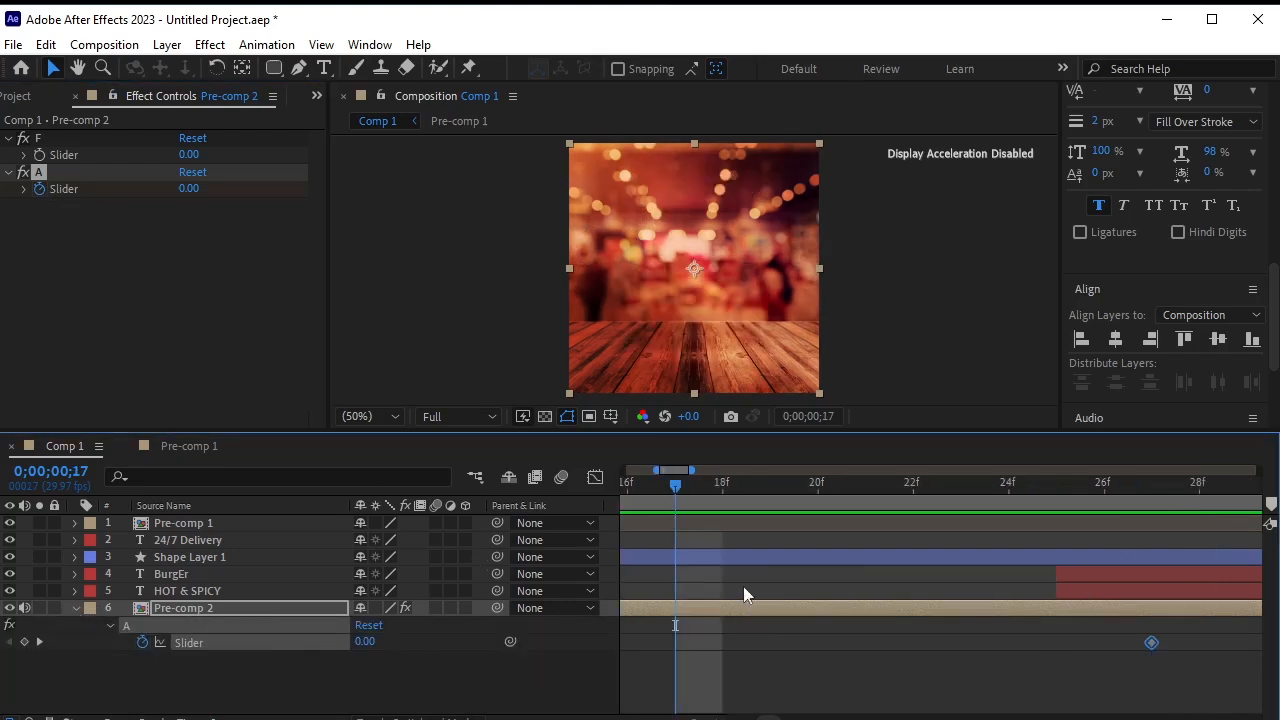
drag(689, 480, 974, 536)
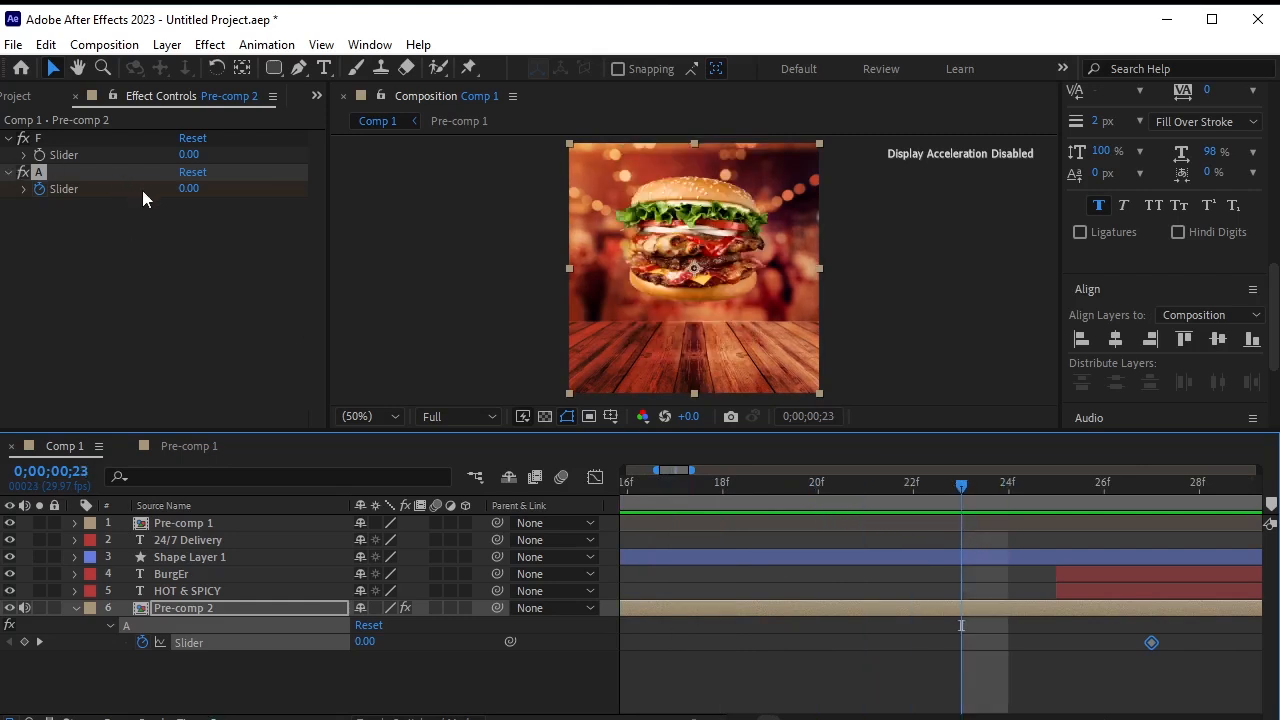
click(25, 642)
Add another keyframe for Pre-comp 2's A slider one frame on, at 0;00;00;24.
drag(958, 495, 989, 497)
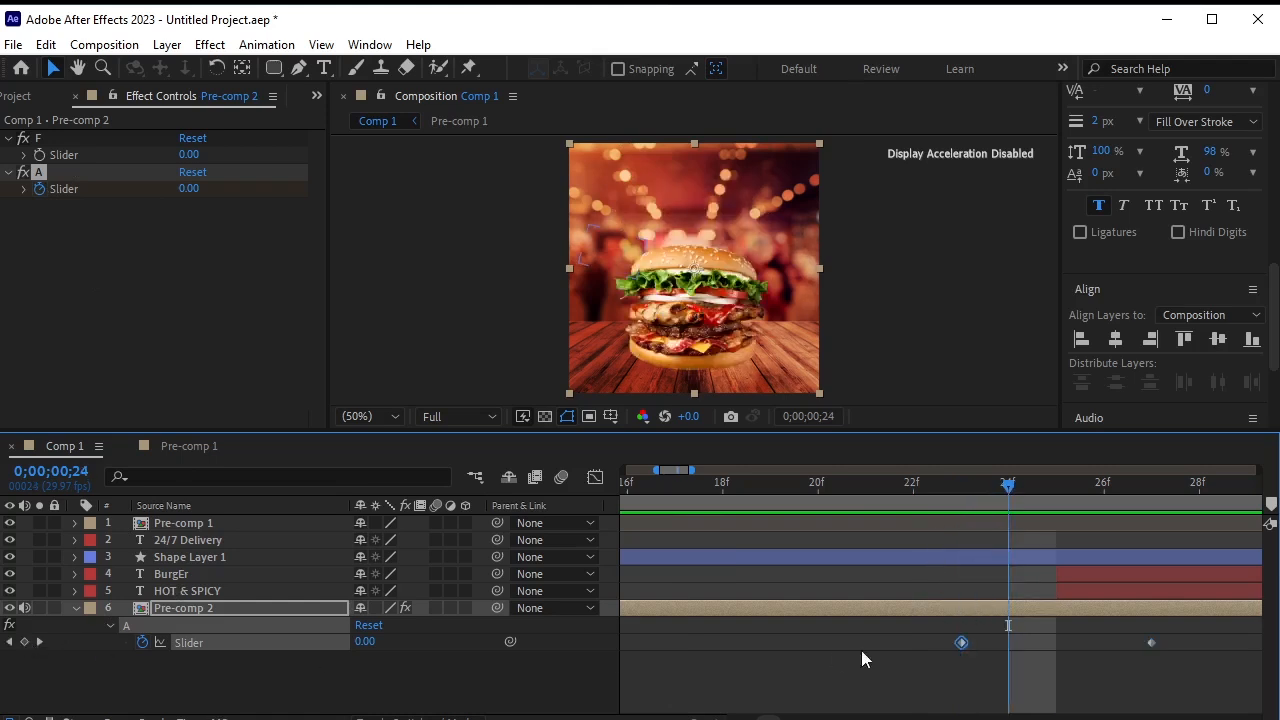
key(=)
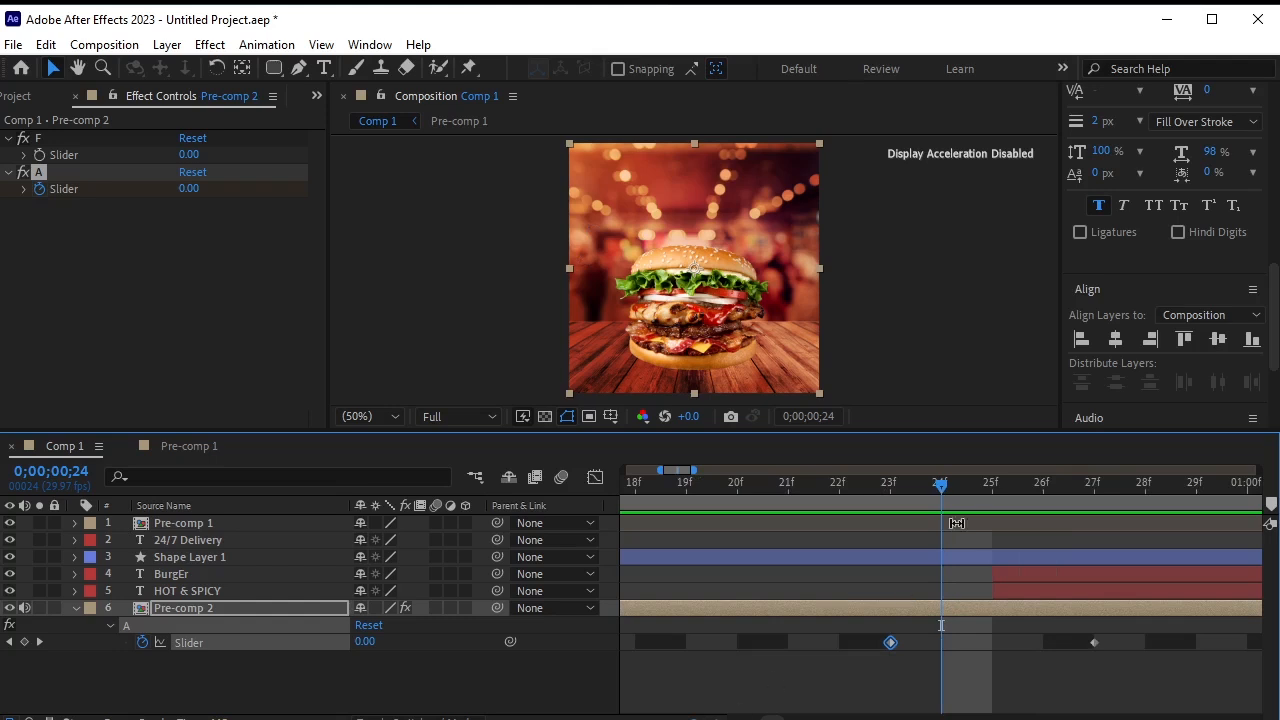
click(24, 642)
Move the last A slider keyframe to 0;00;00;28 and add another keyframe at 0;00;00;29.
drag(1093, 642, 1127, 642)
drag(949, 495, 1146, 560)
key(Page_Down)
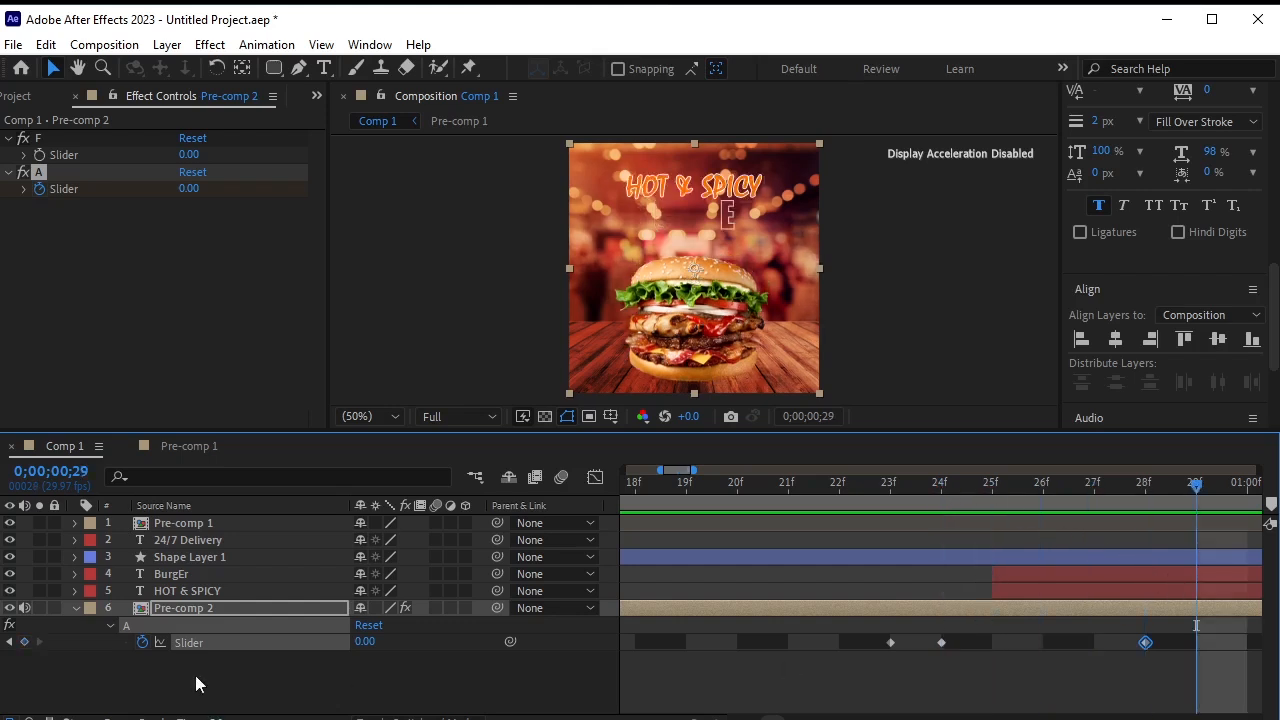
click(24, 642)
Set Pre-comp 2's F slider to 15.
click(190, 155)
text(15)
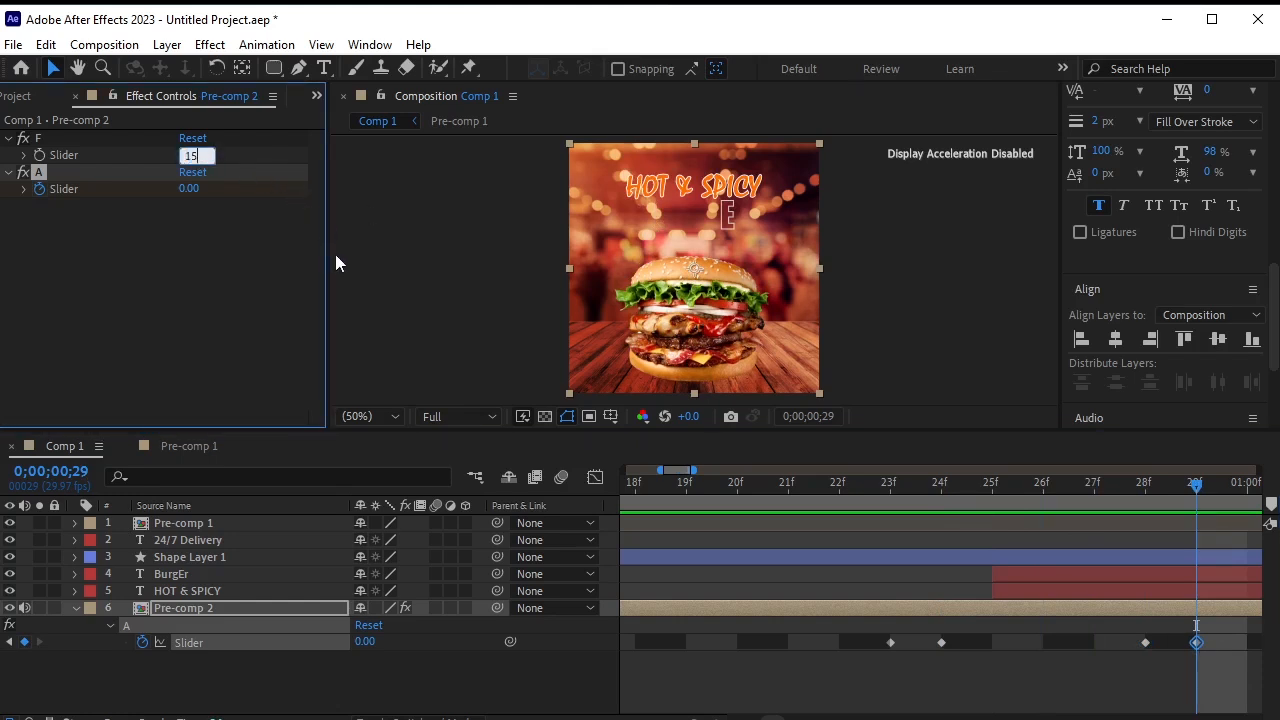
key(Return)
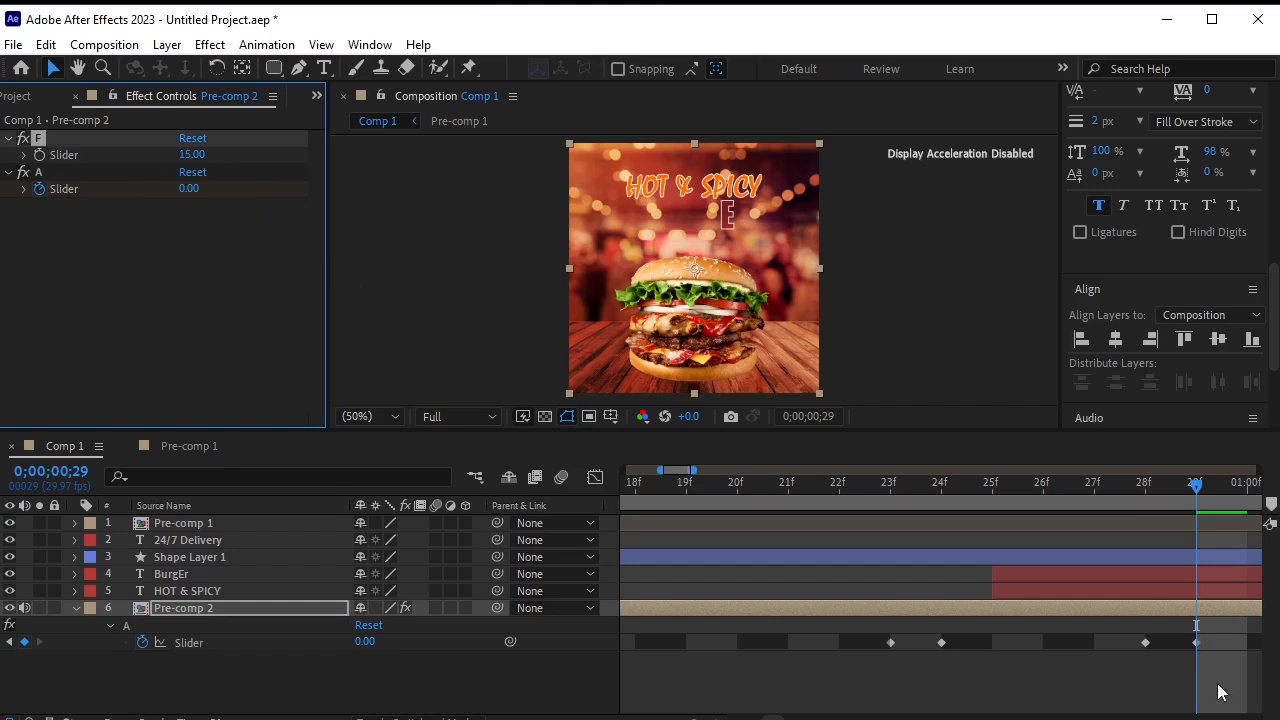
Go back to the A slider keyframe at 0;00;00;28 and set its value to 15.
click(1196, 641)
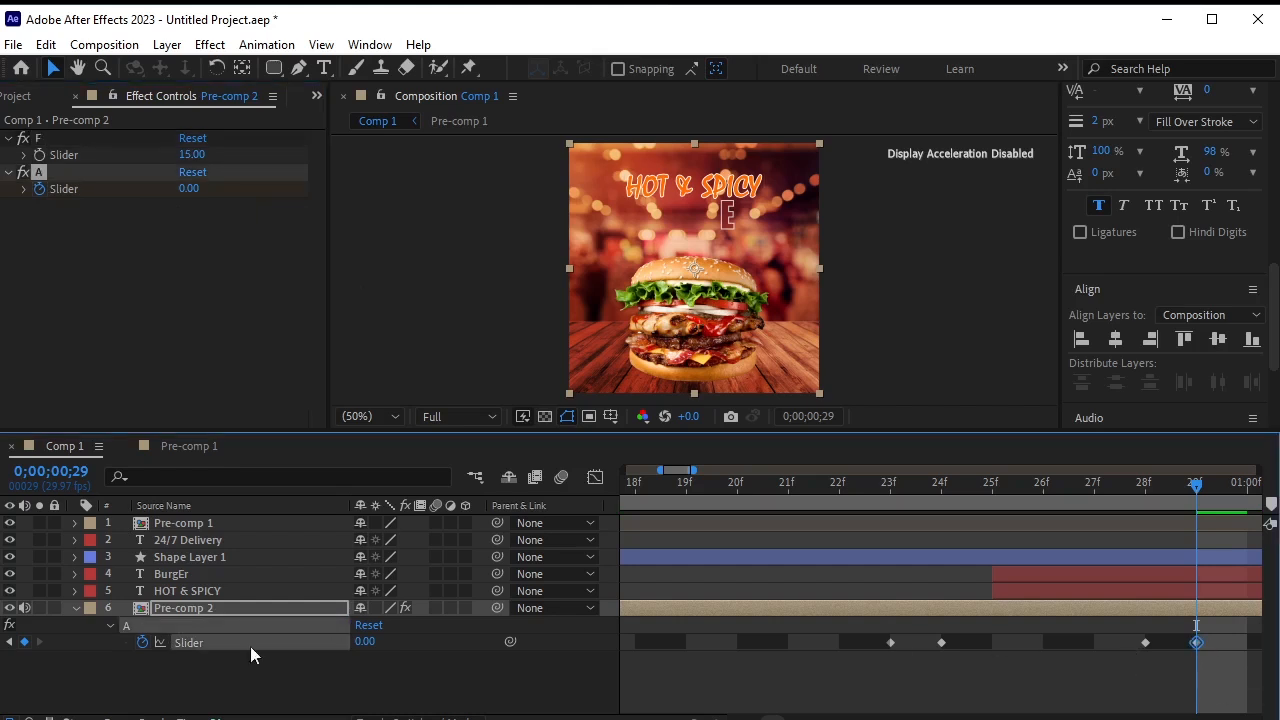
click(9, 642)
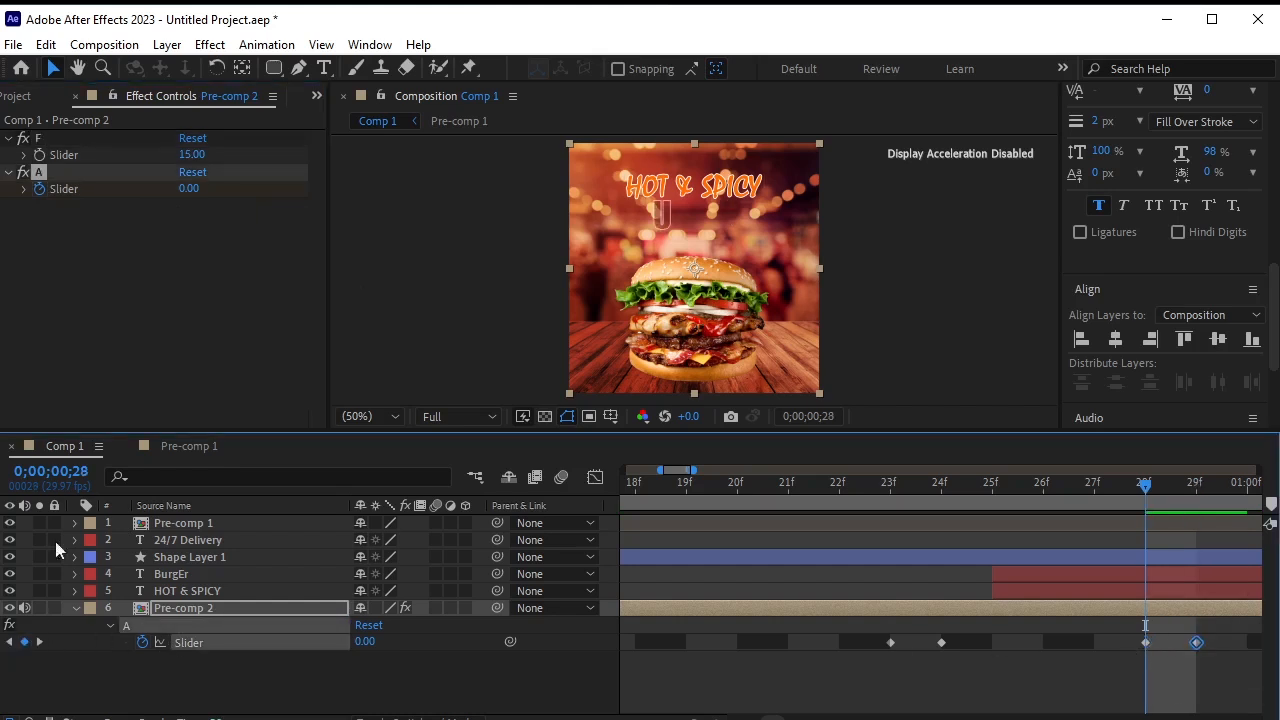
click(190, 190)
text(15)
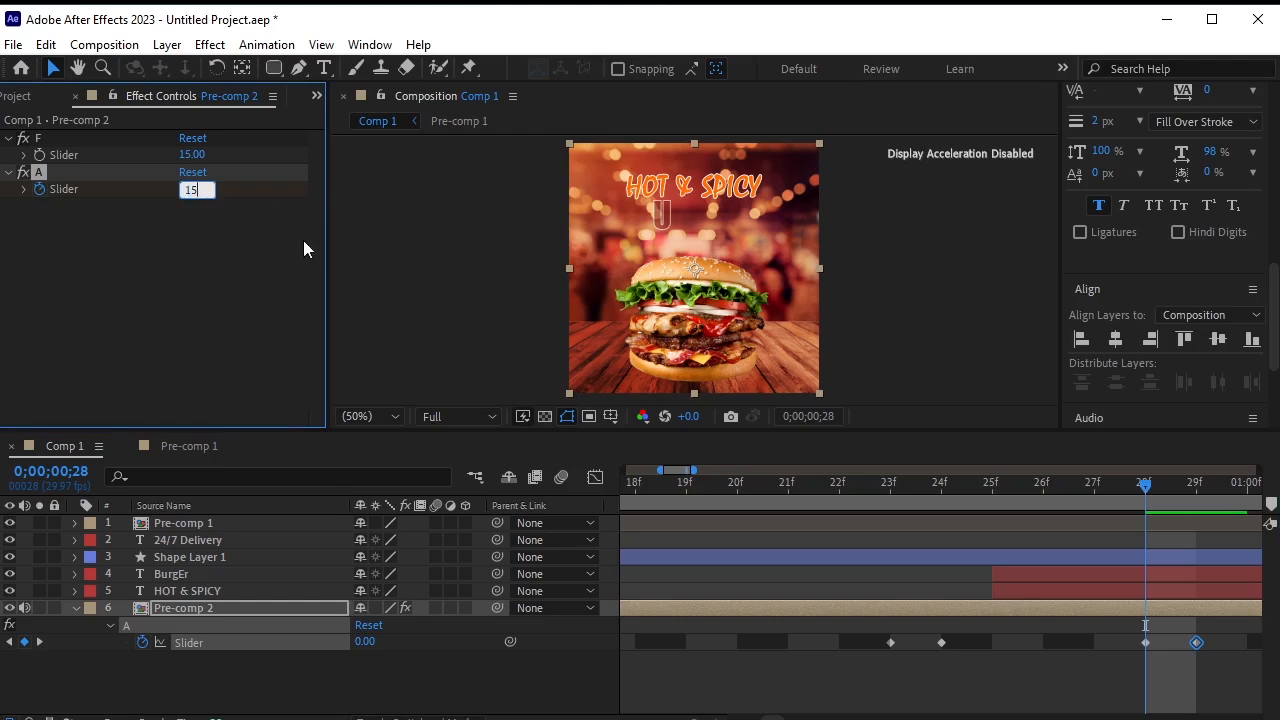
key(Return)
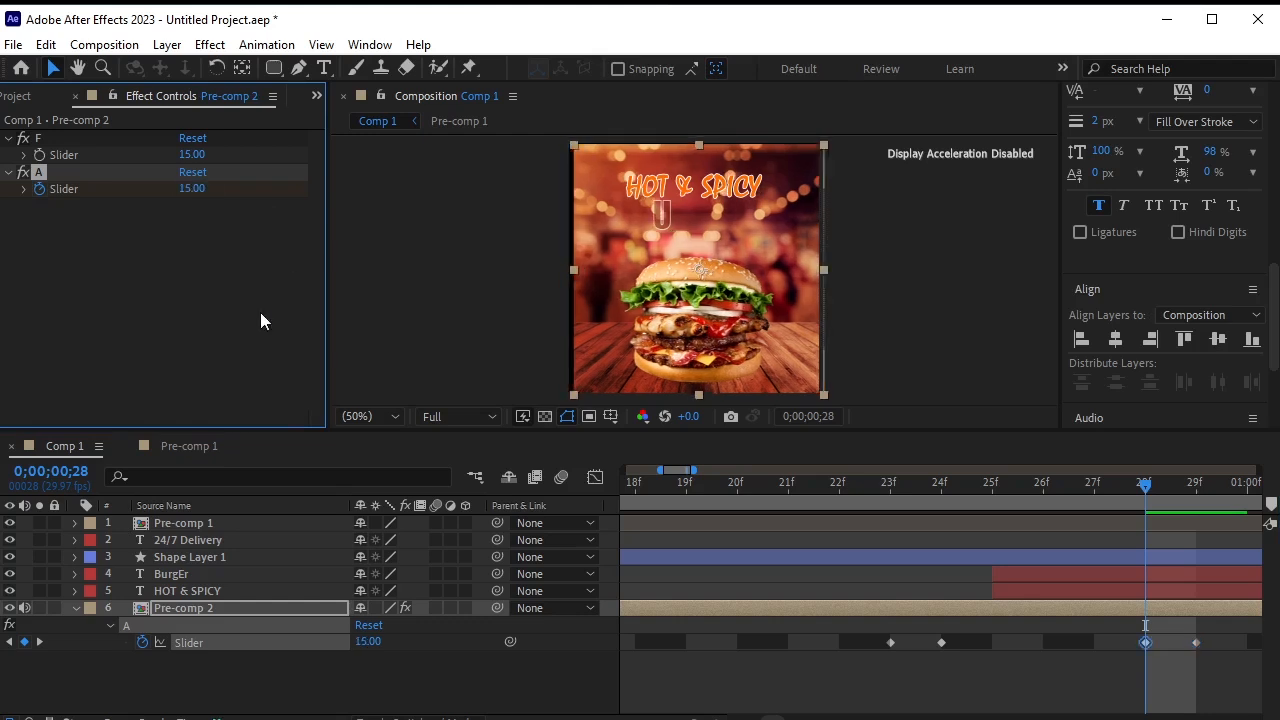
Go back to the A slider keyframe at 0;00;00;24 and set its value to 15.
click(9, 642)
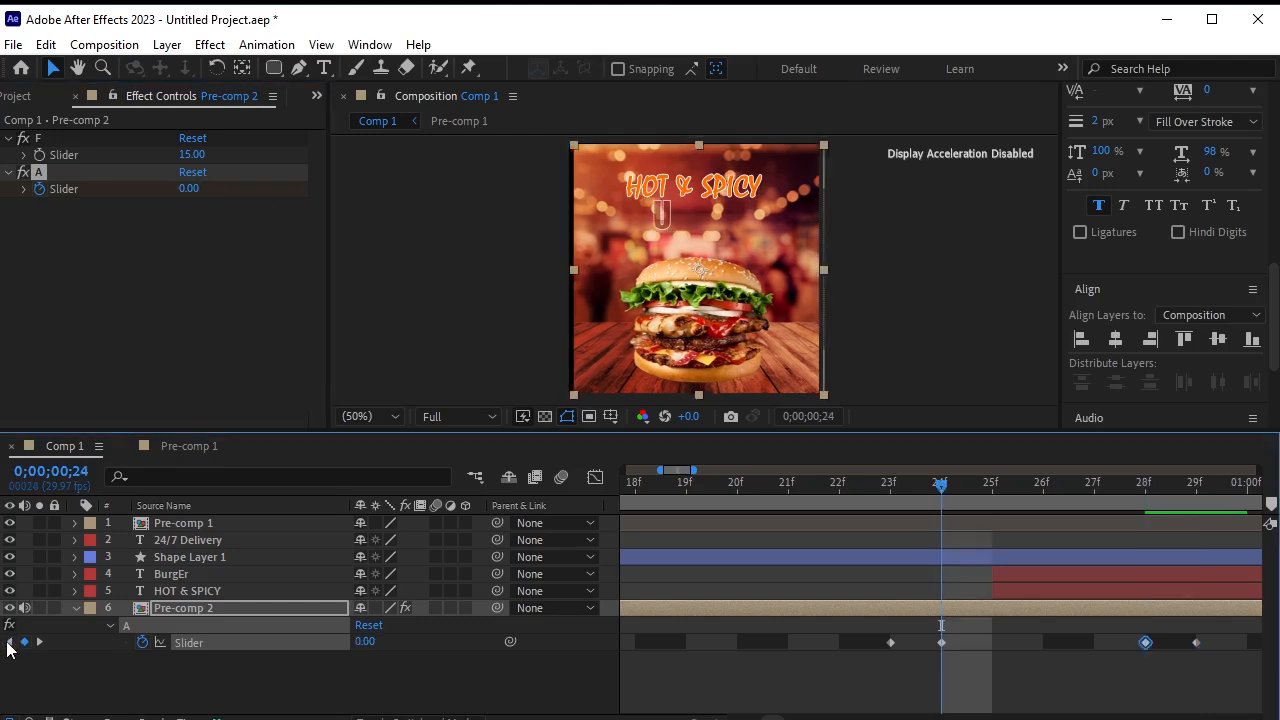
click(192, 189)
text(1)
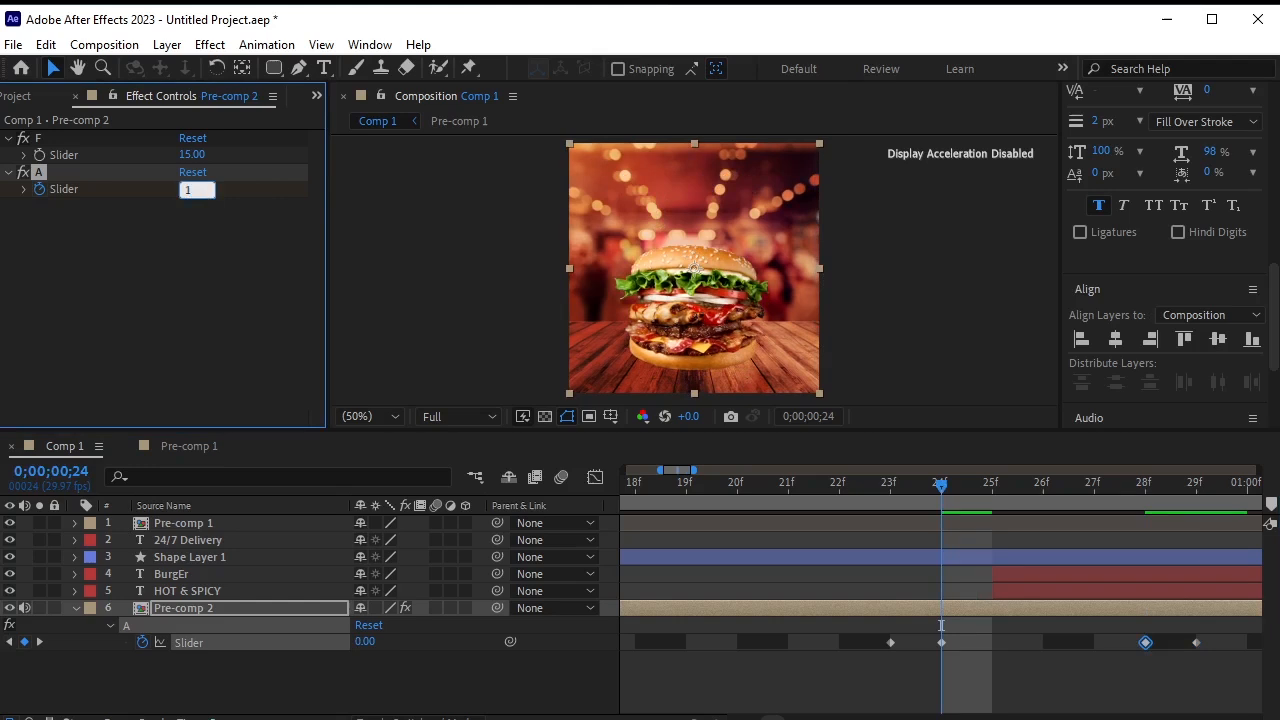
text(5)
key(Return)
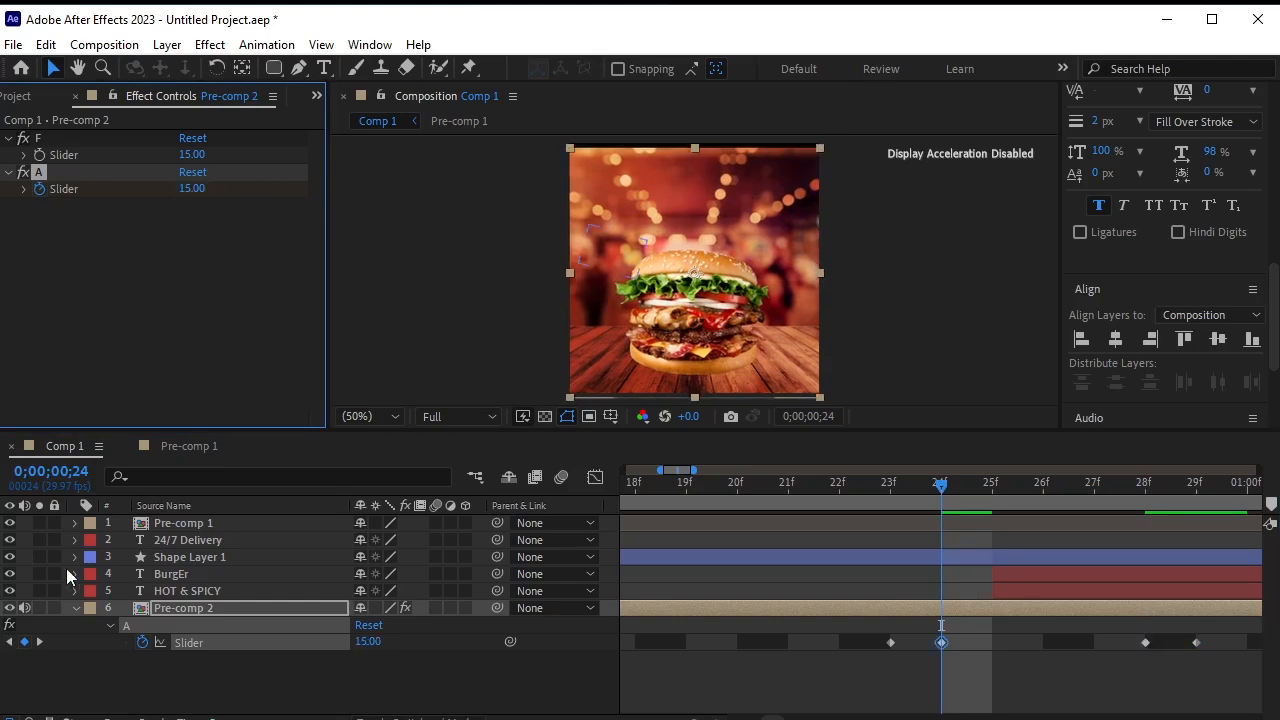
Collapse Pre-comp 2's properties and preview Comp 1 from the start to check the landing shake.
click(9, 642)
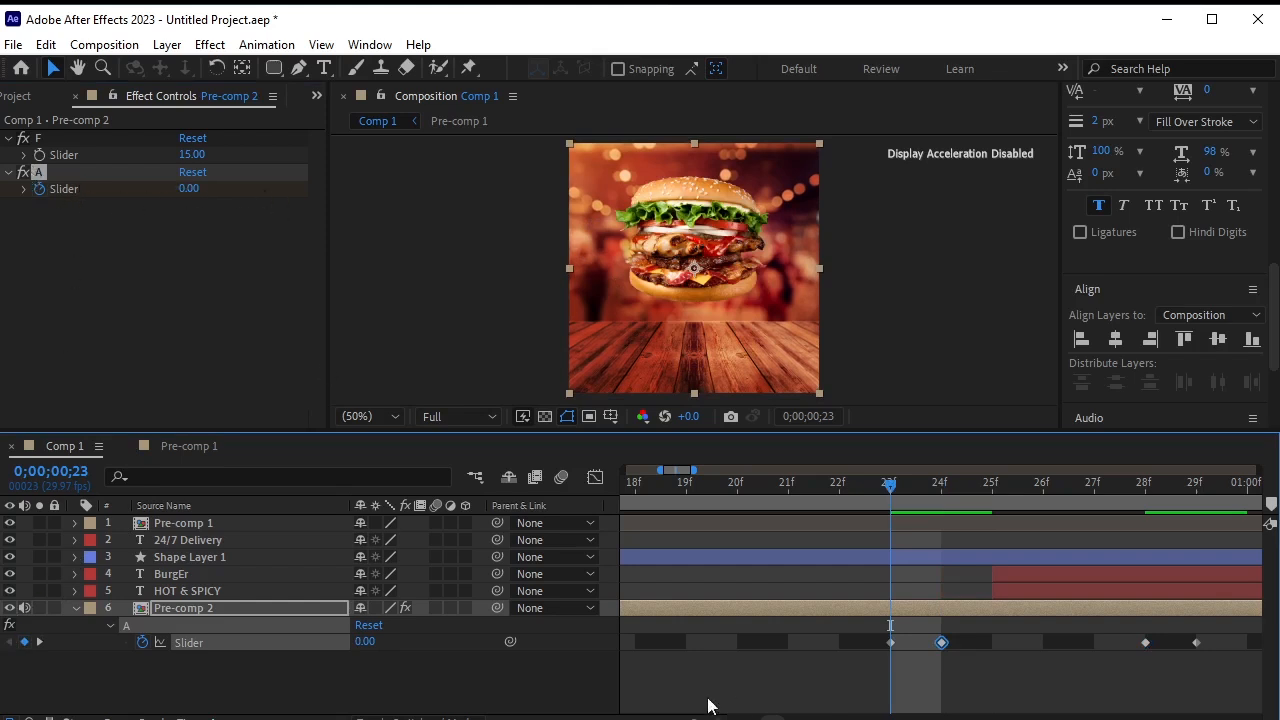
scroll(690, 710, down, 5)
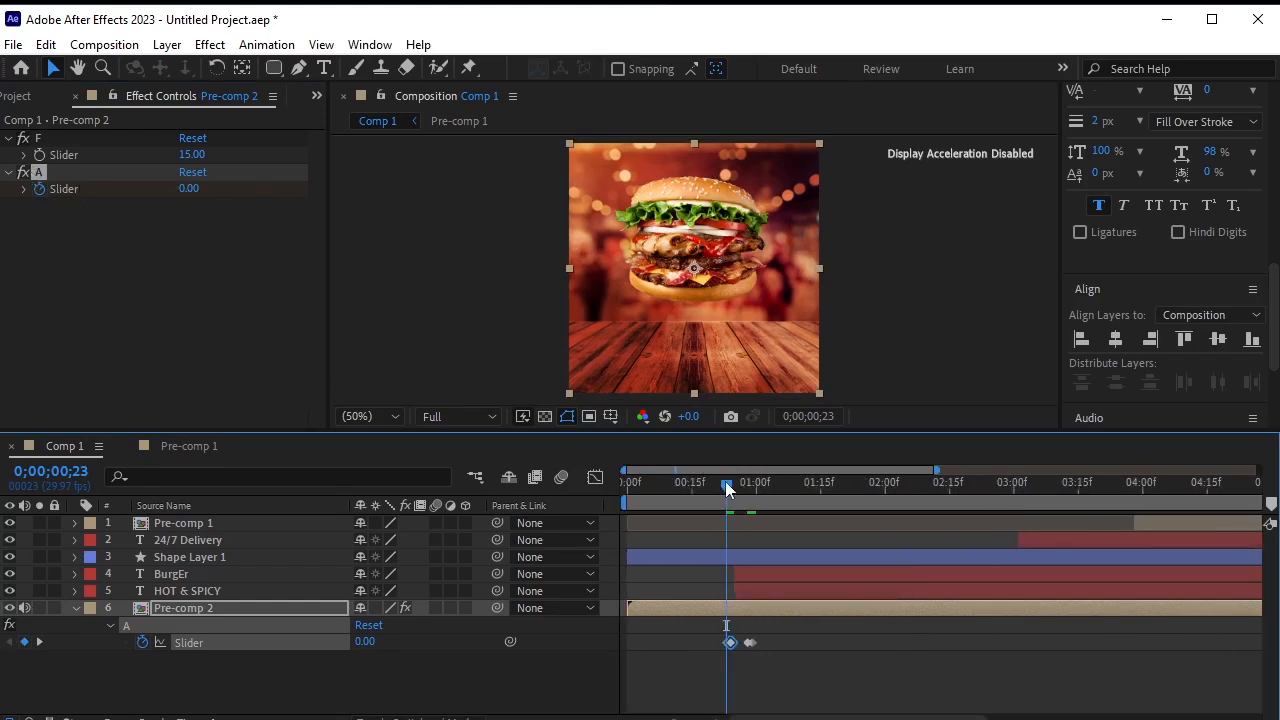
drag(725, 481, 585, 500)
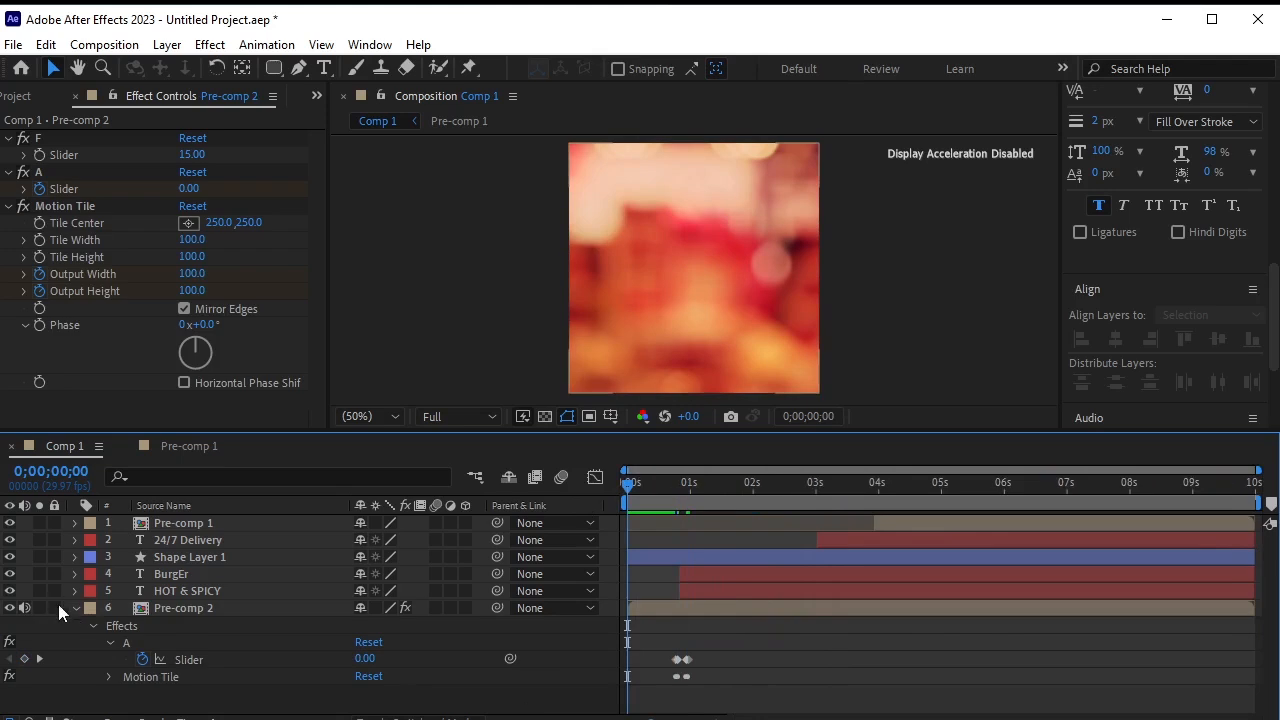
click(76, 609)
key(space)
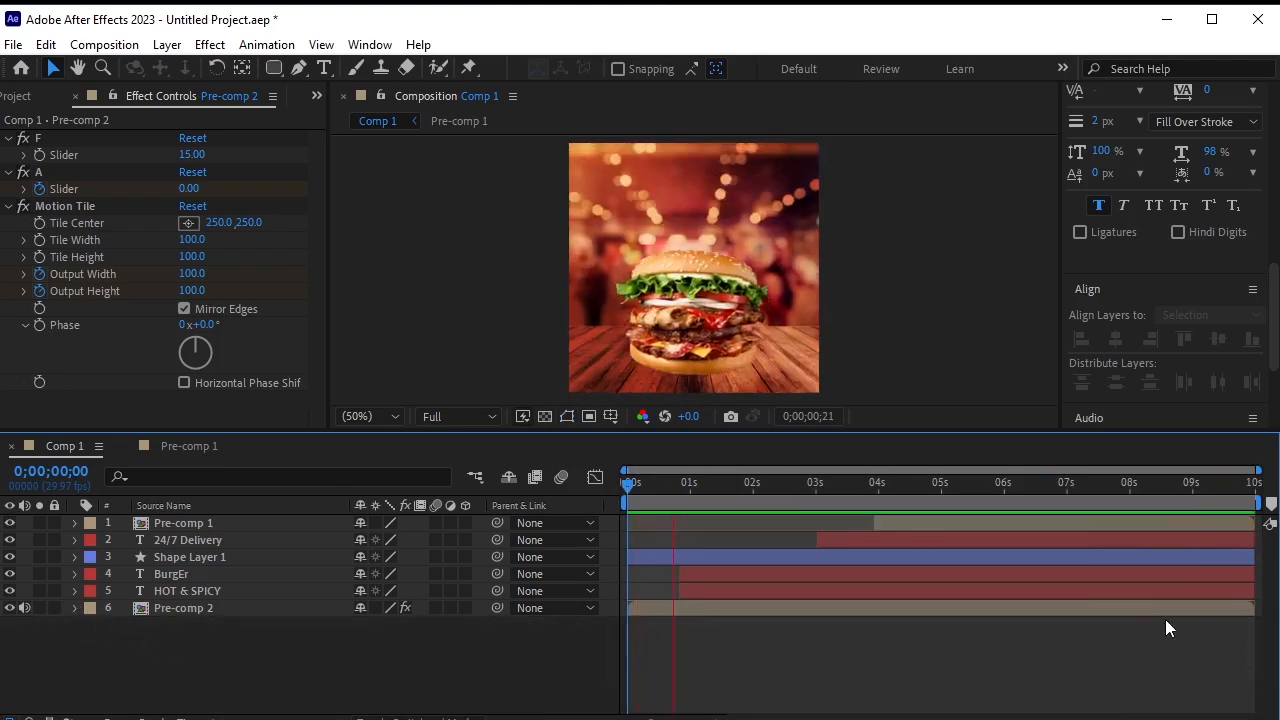